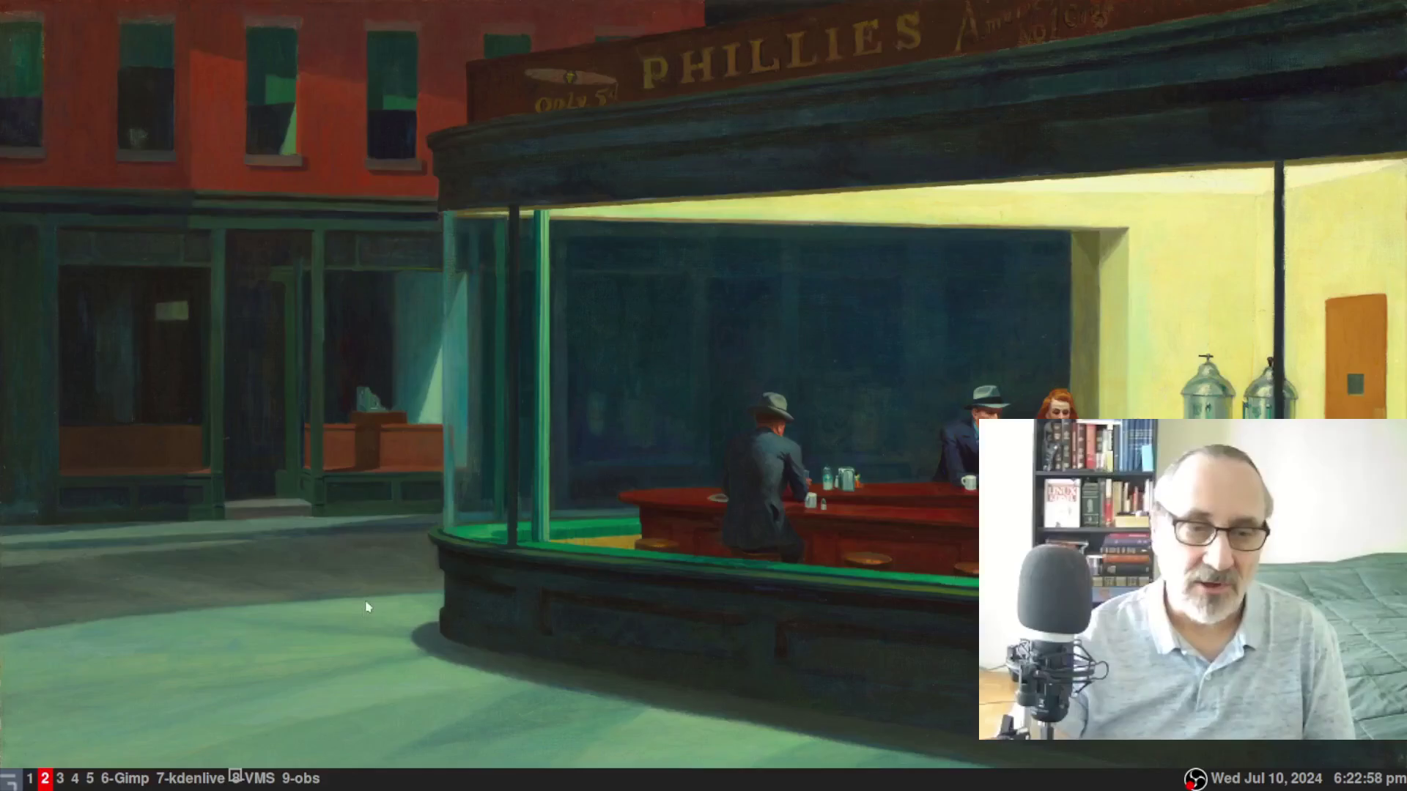
Switch to the 8-VMS workspace to show Virtual Machine Manager
{"action": "left_click", "coordinate": [258, 782]}
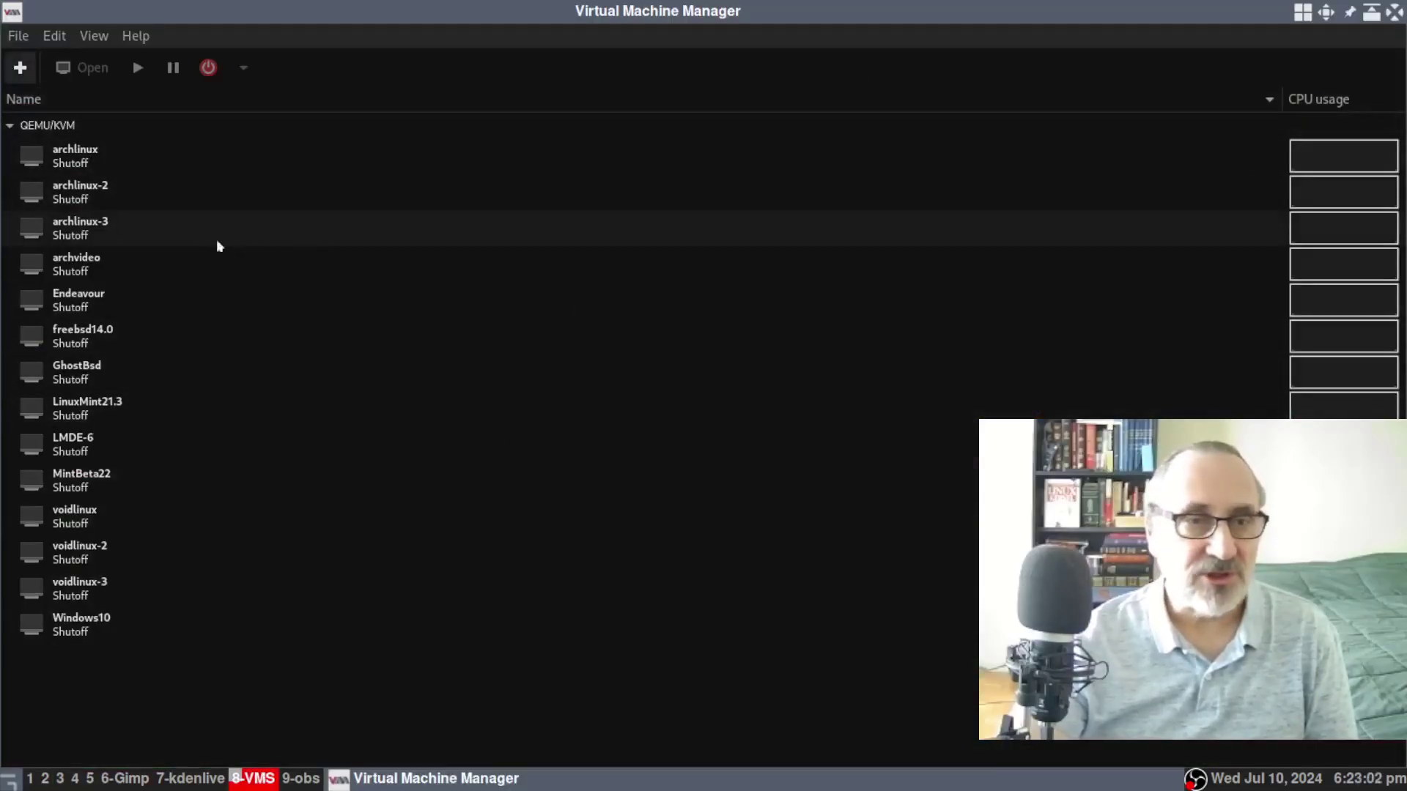
Start the LinuxMint21.3 virtual machine from the VM list
{"action": "double_click", "coordinate": [169, 406]}
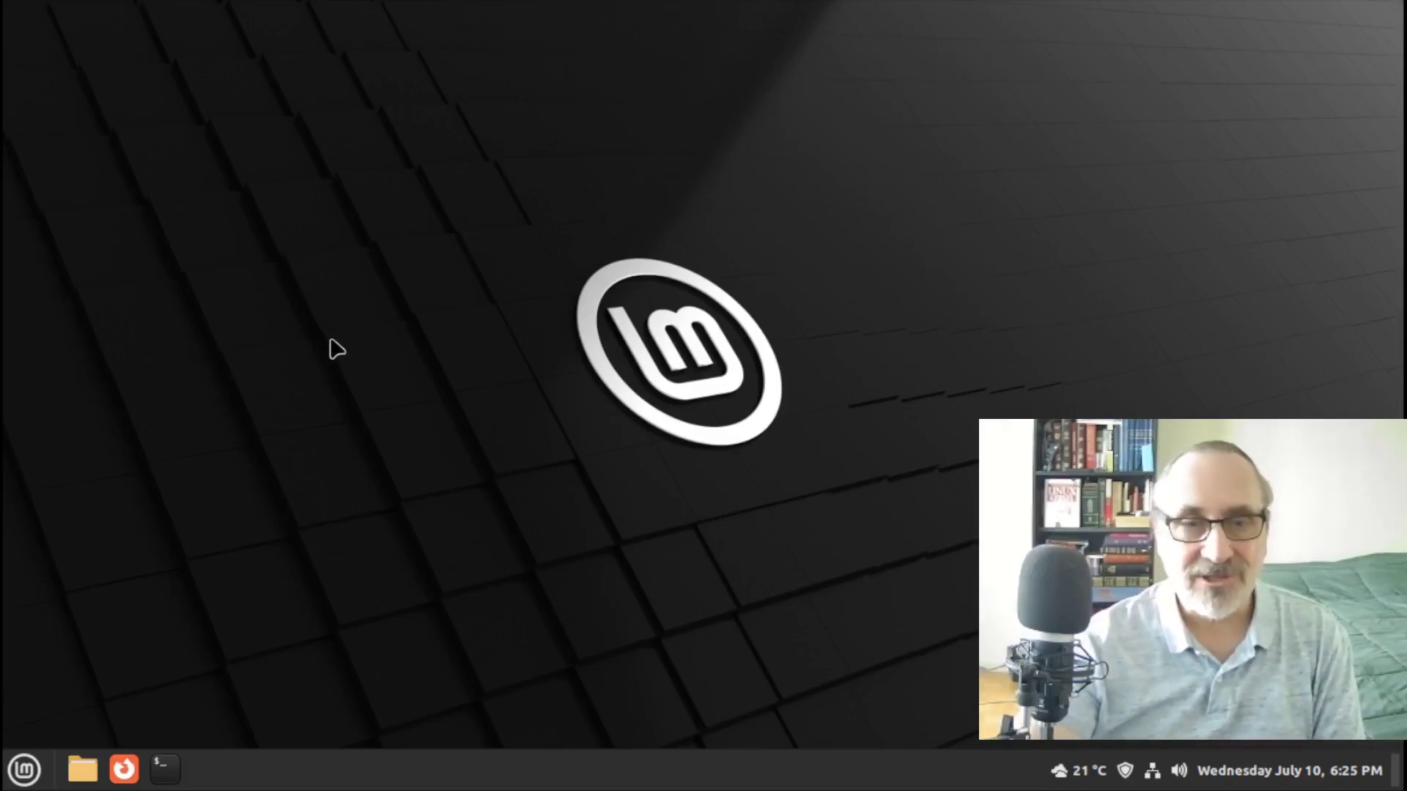
Launch System Settings from the Mint menu, maximize it, and scroll down to Administration
{"action": "left_click", "coordinate": [15, 786]}
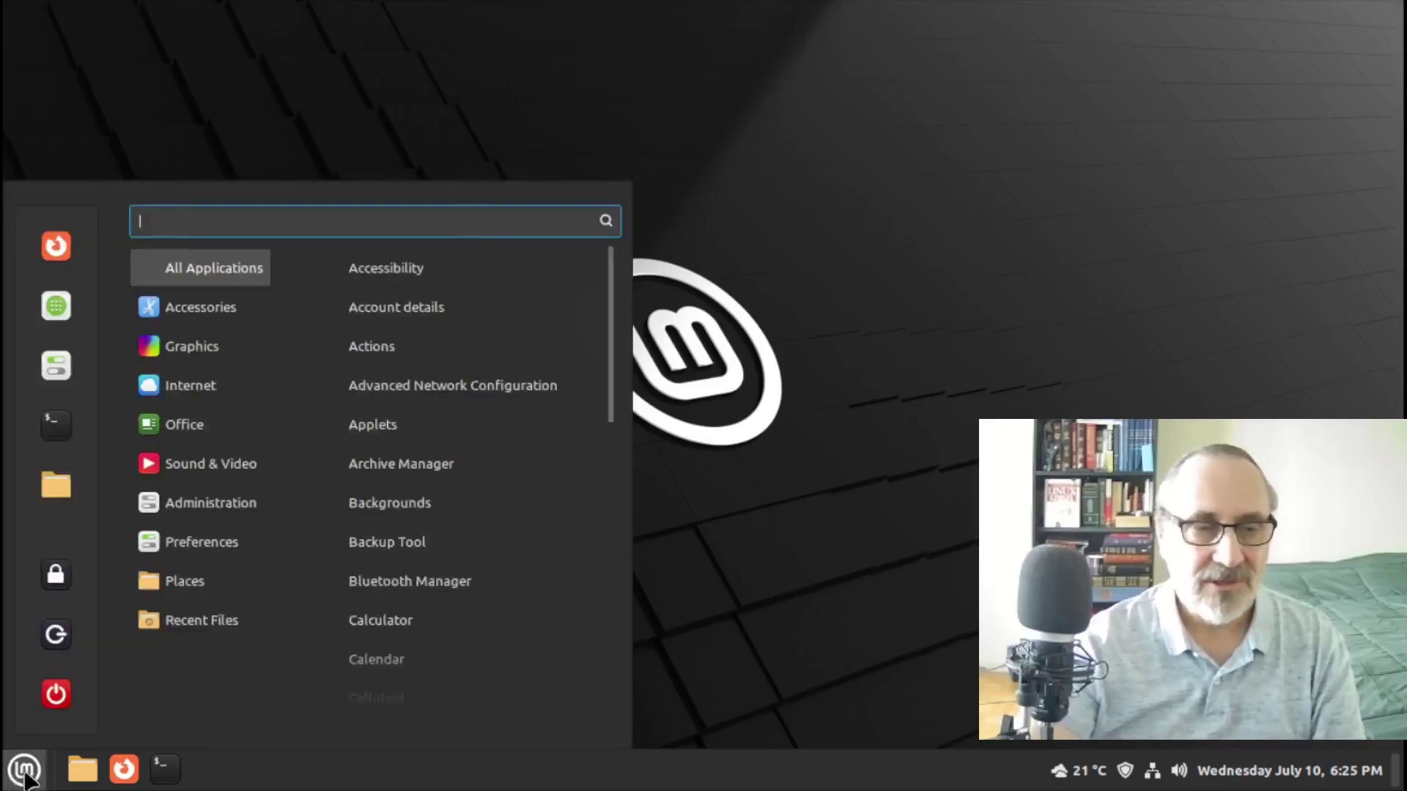
{"action": "left_click", "coordinate": [56, 366]}
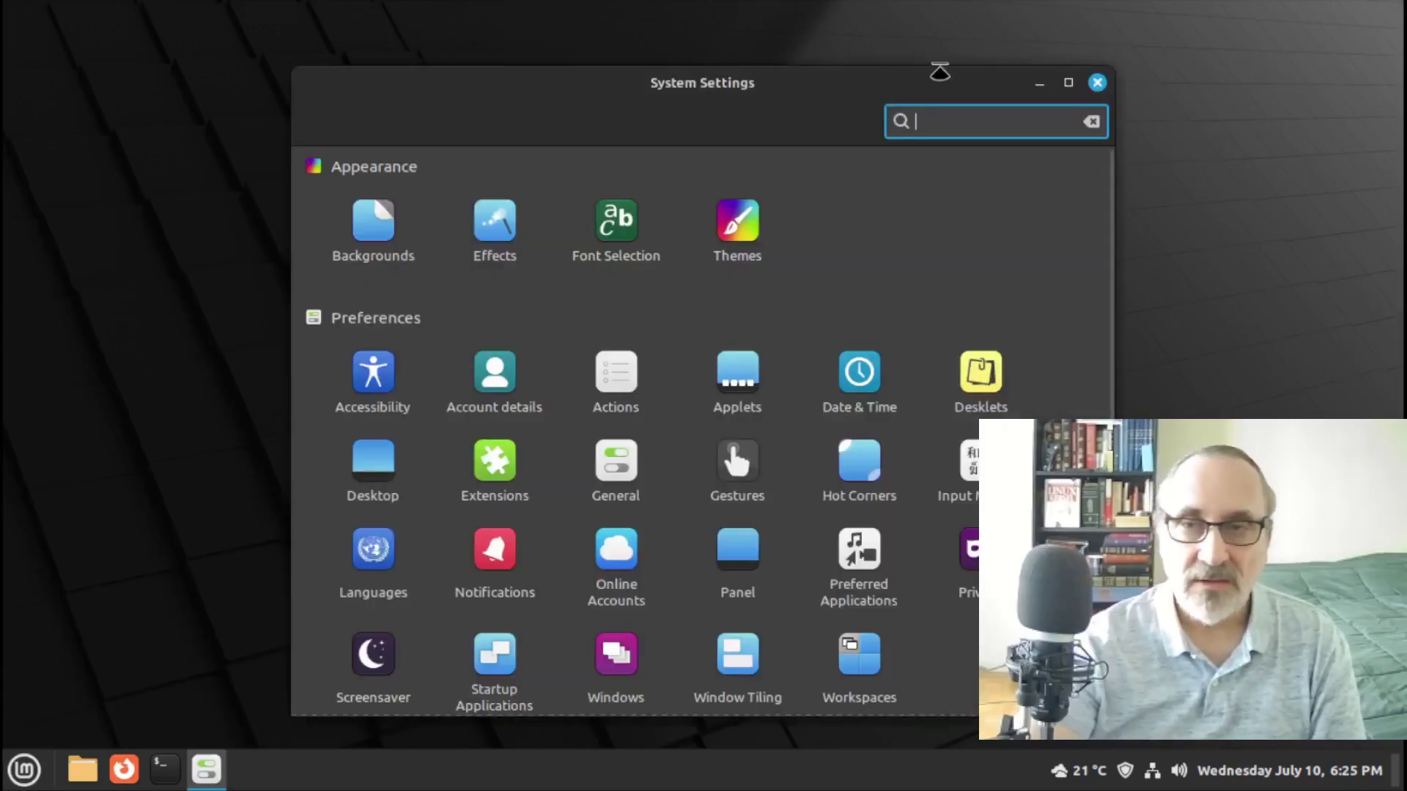
{"action": "left_click", "coordinate": [1068, 82]}
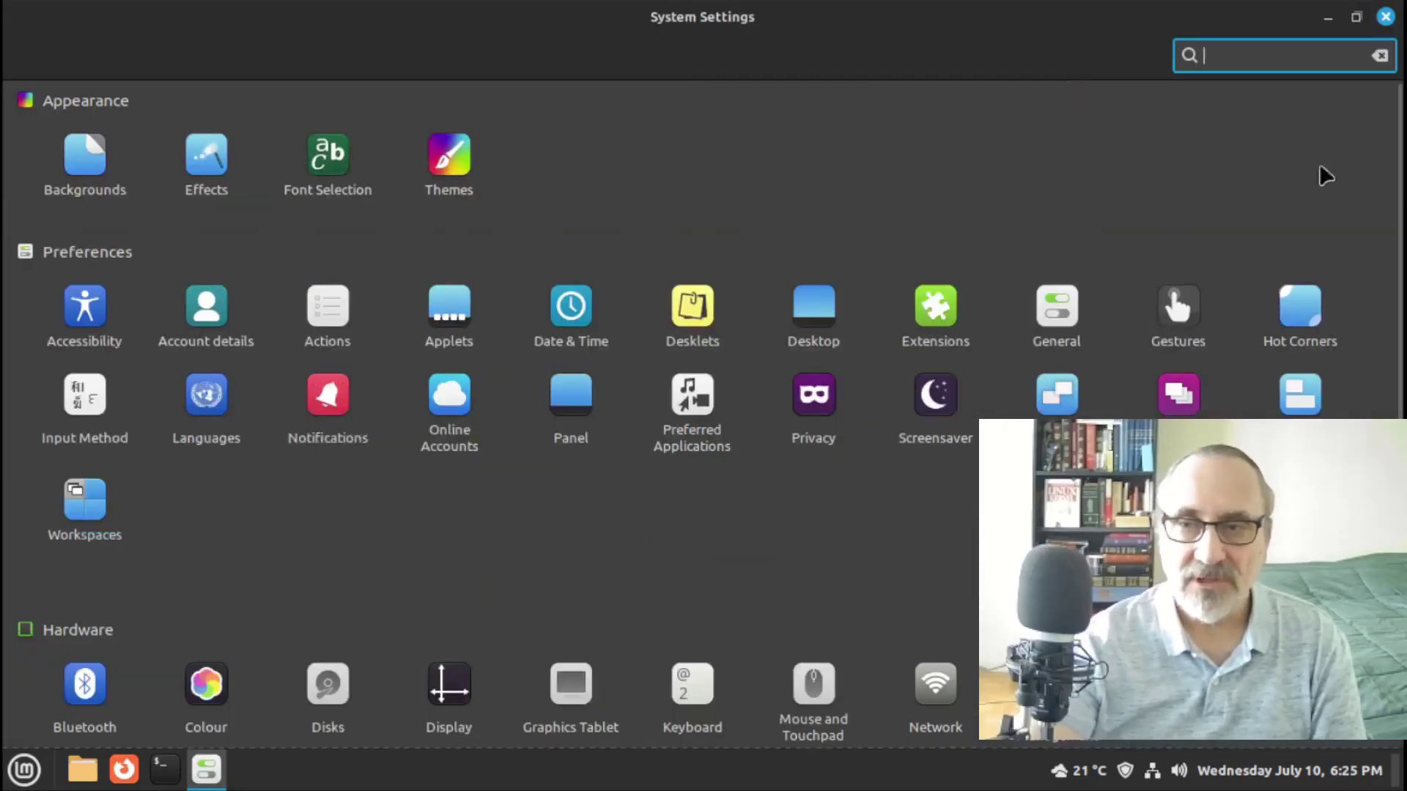
{"action": "scroll", "coordinate": [1389, 189], "scroll_direction": "down", "scroll_amount": 2}
{"action": "left_click_drag", "start_coordinate": [1389, 188], "coordinate": [1373, 375]}
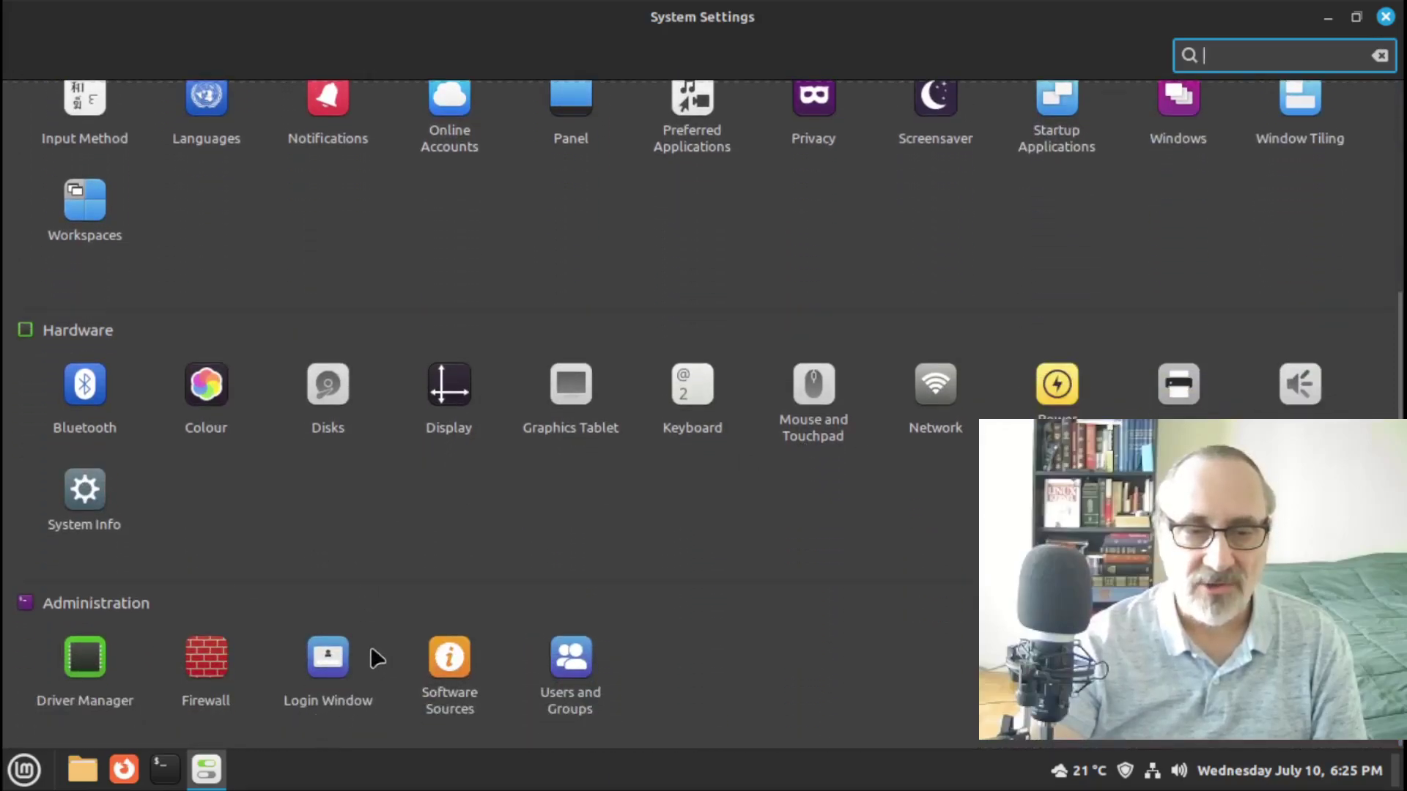
Authenticate into Login Window, move it aside, show its Settings page, and open a terminal
{"action": "left_click", "coordinate": [325, 660]}
{"action": "type", "text": "p"}
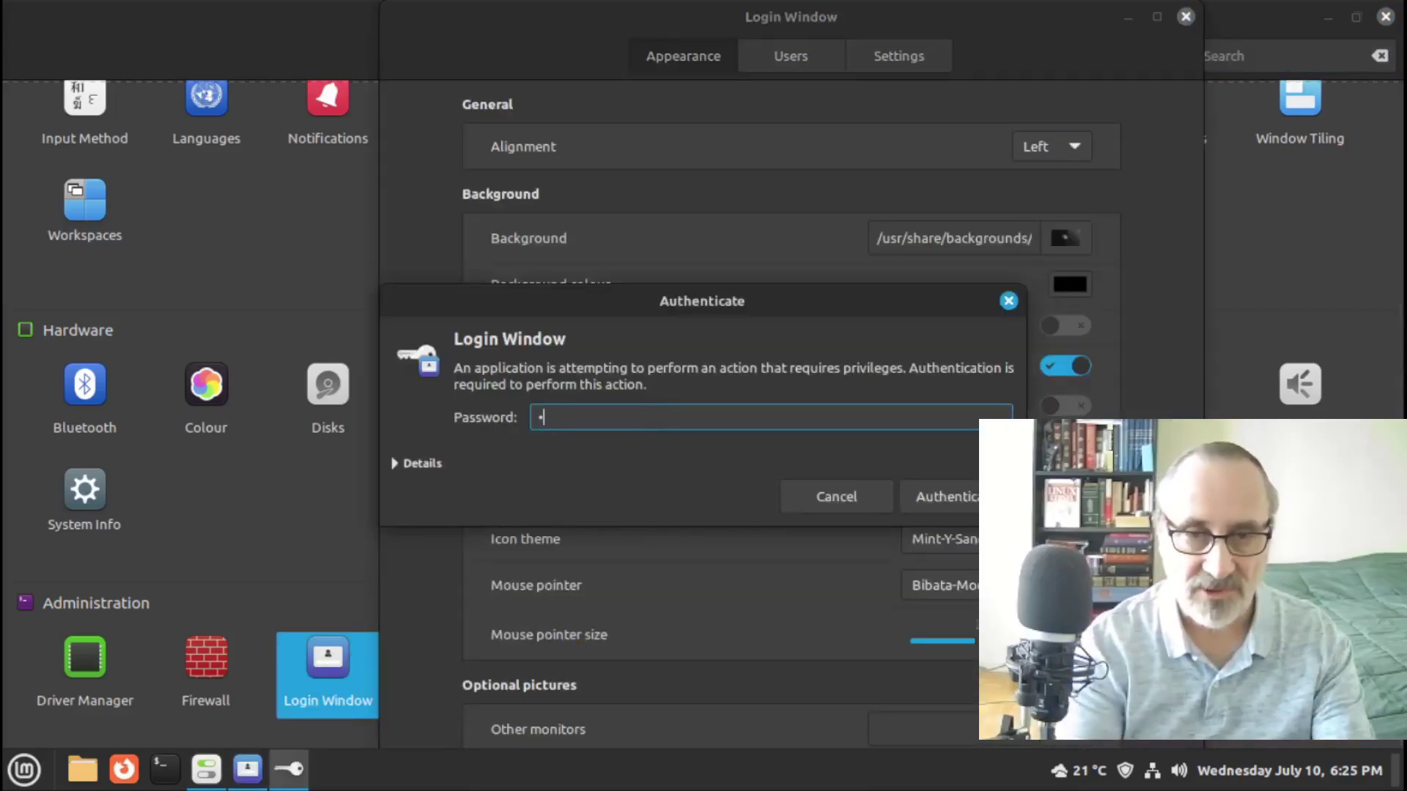
{"action": "key", "text": "Return"}
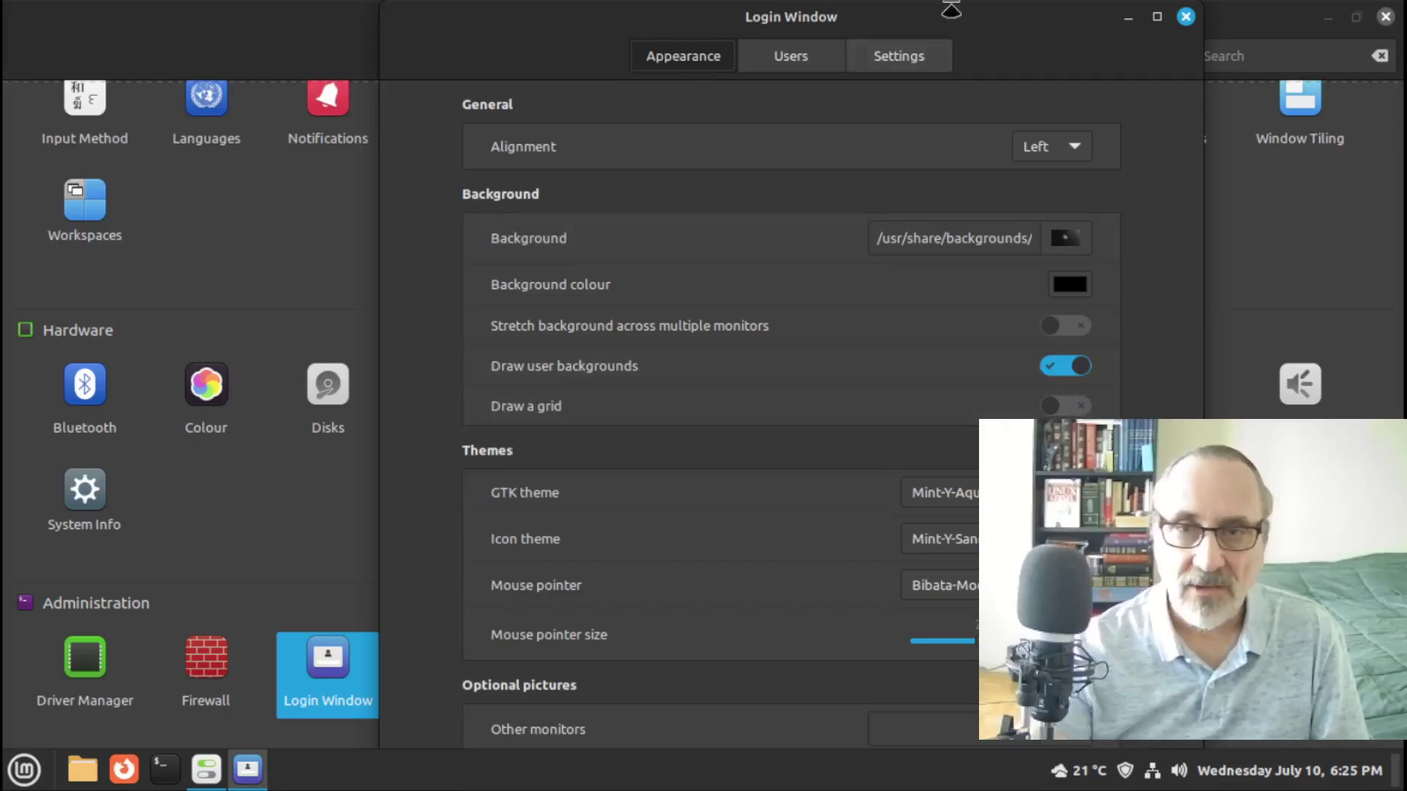
{"action": "left_click_drag", "start_coordinate": [992, 31], "coordinate": [807, 25]}
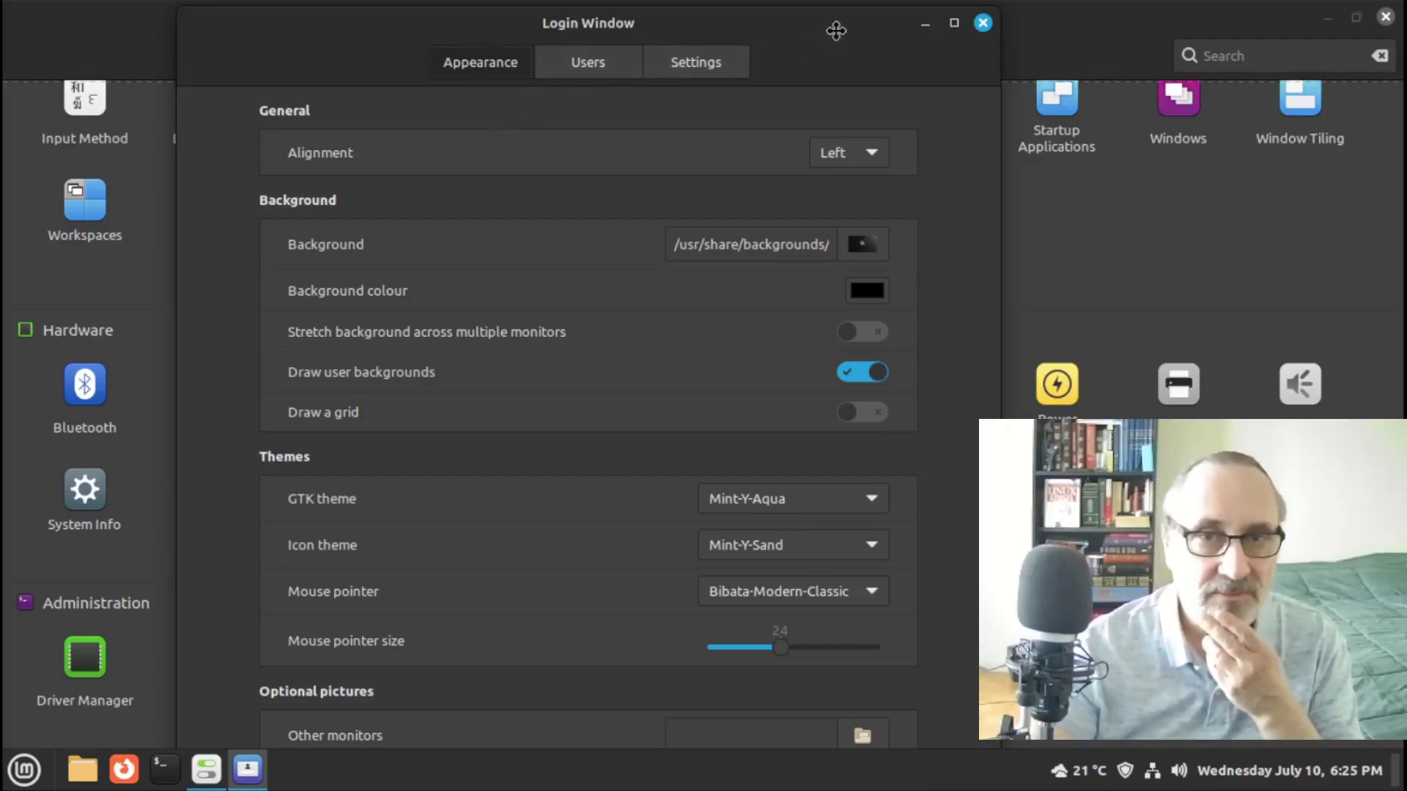
{"action": "left_click_drag", "start_coordinate": [835, 29], "coordinate": [727, 33]}
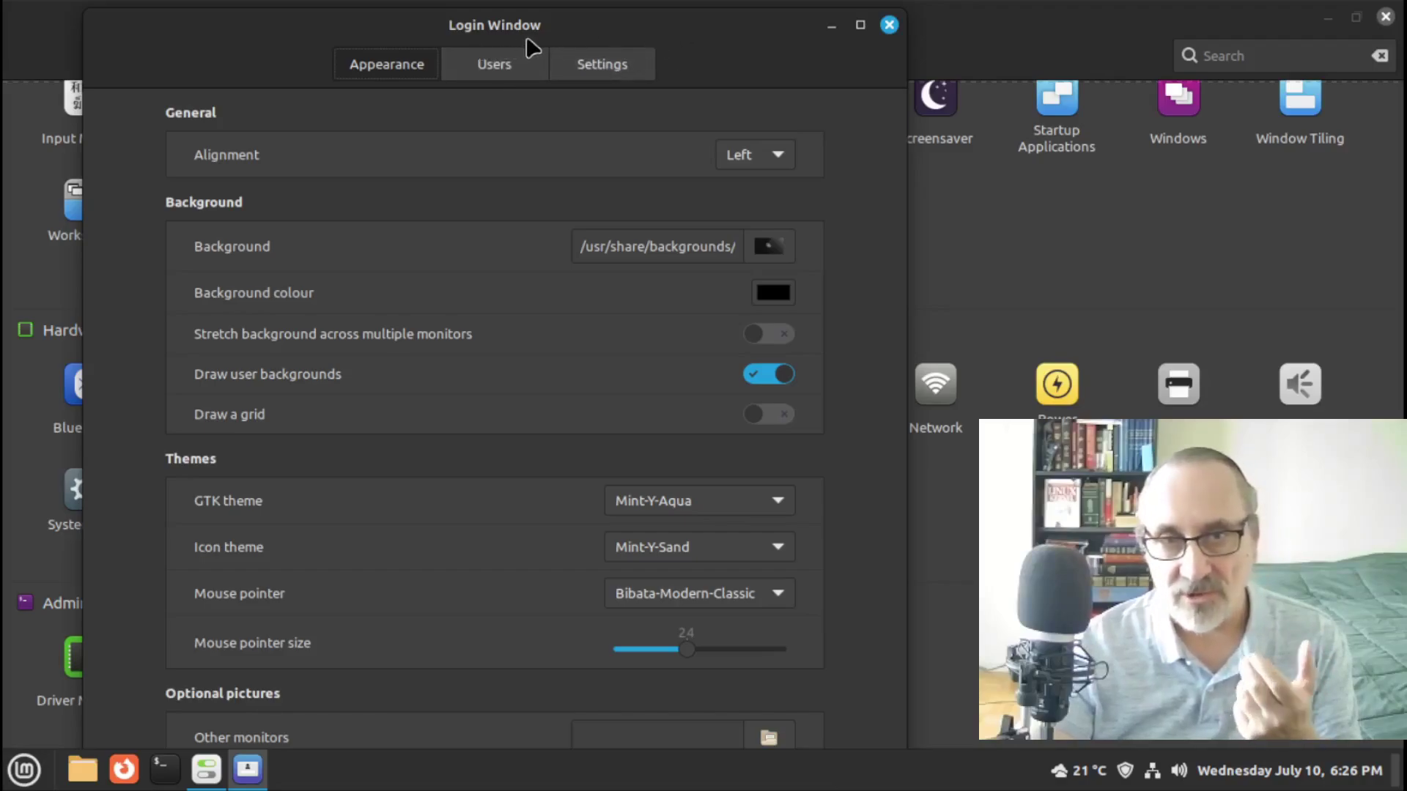
{"action": "left_click", "coordinate": [603, 66]}
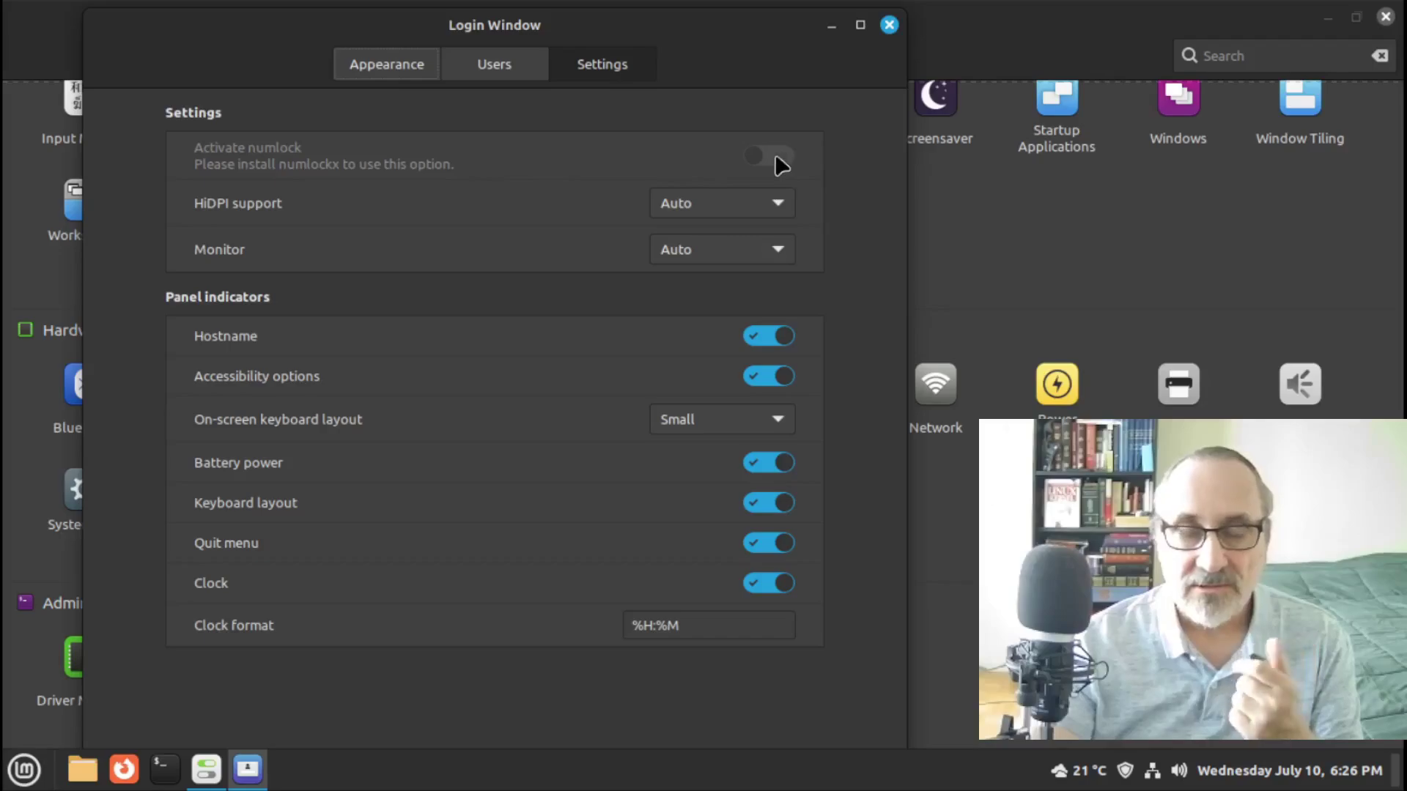
{"action": "left_click", "coordinate": [165, 771]}
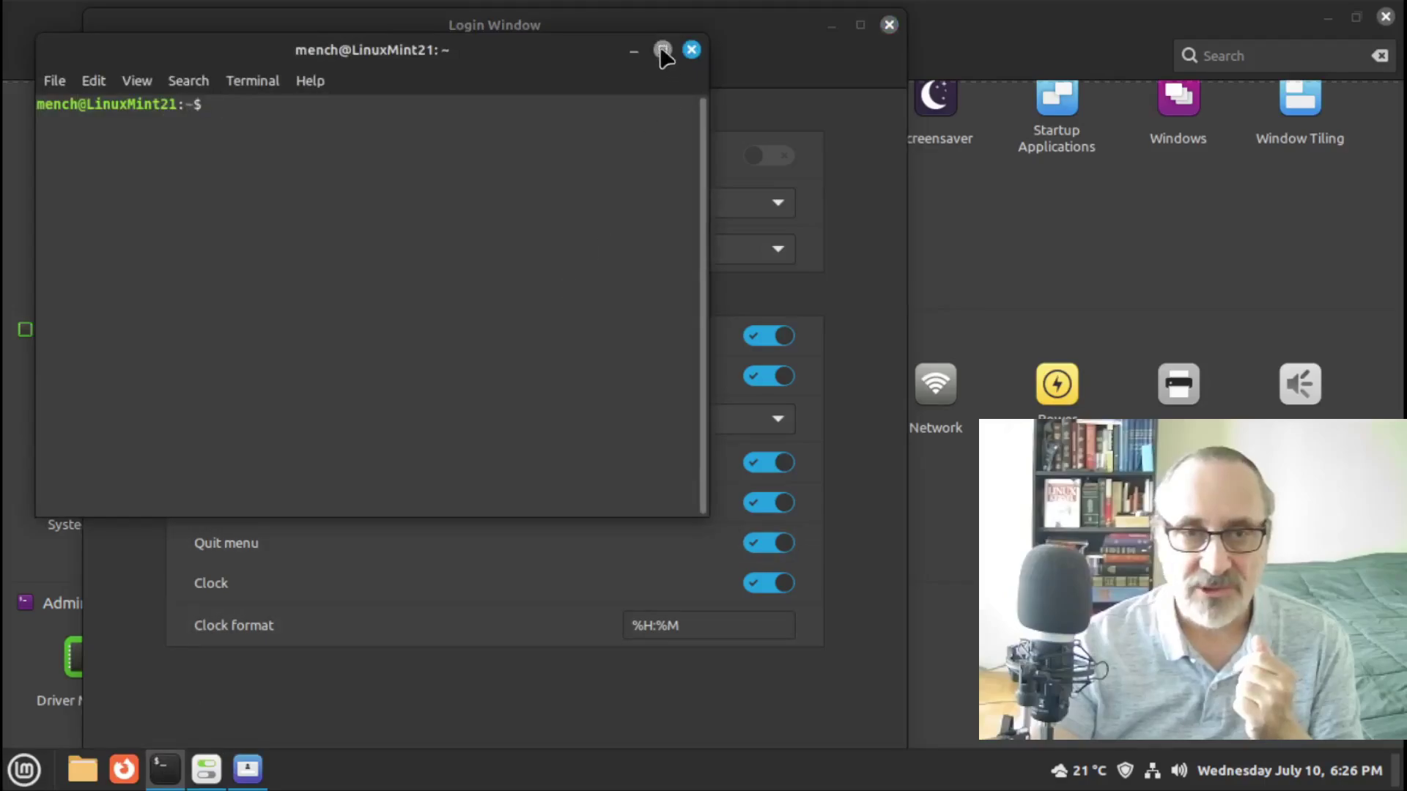
Maximize the terminal window
{"action": "left_click", "coordinate": [663, 51]}
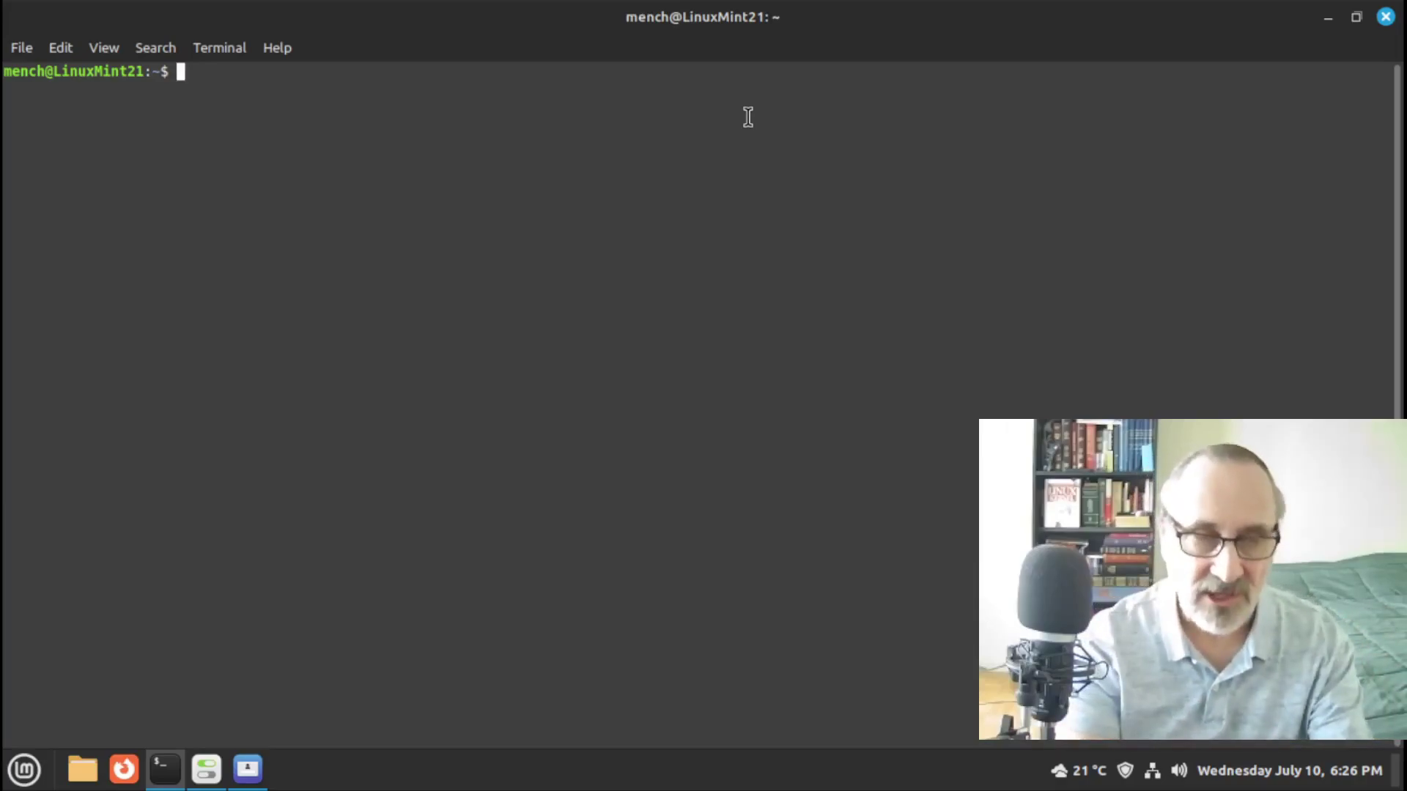
{"action": "type", "text": "sudo apt"}
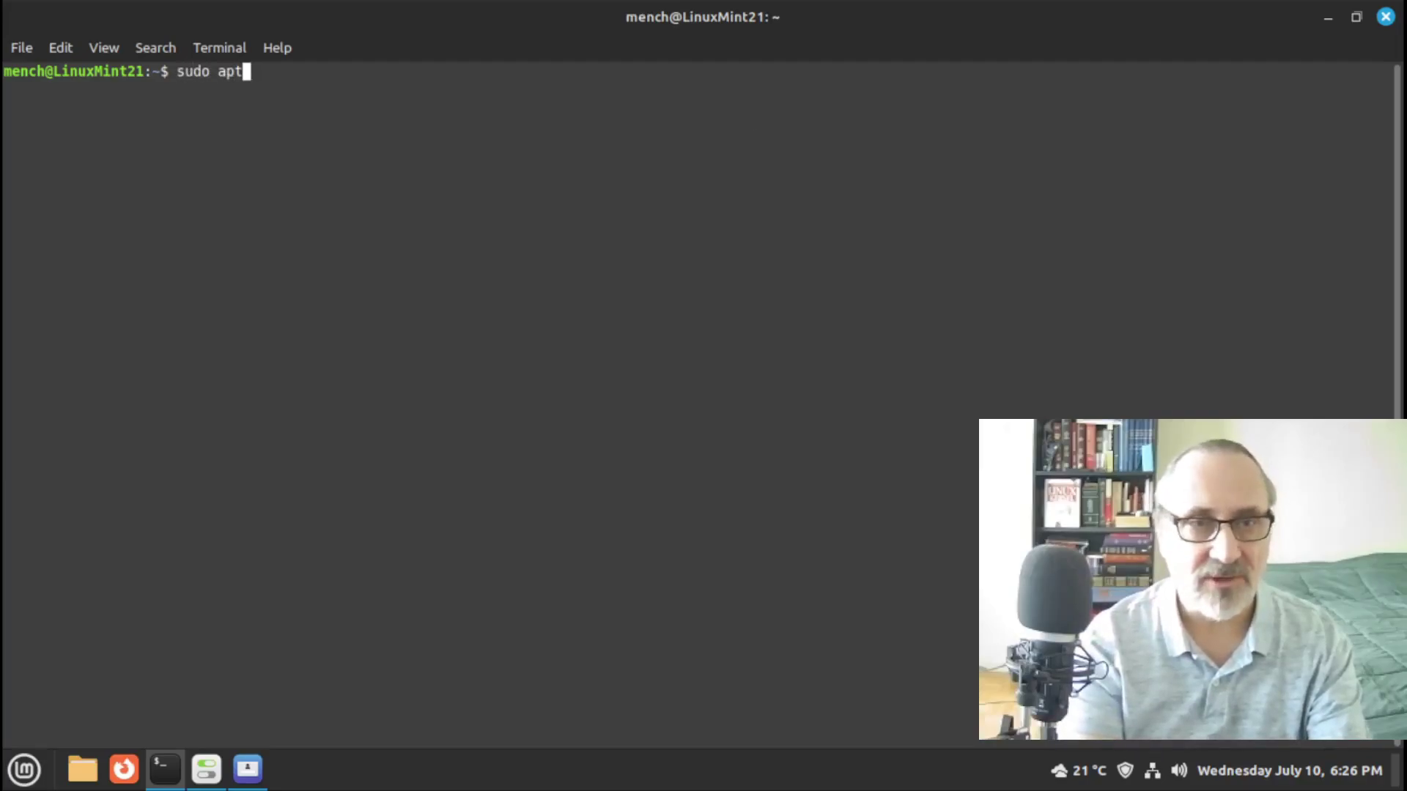
{"action": "key", "text": "BackSpace"}
{"action": "key", "text": "BackSpace"}
{"action": "key", "text": "BackSpace"}
{"action": "key", "text": "BackSpace"}
{"action": "key", "text": "BackSpace"}
{"action": "key", "text": "BackSpace"}
{"action": "key", "text": "BackSpace"}
{"action": "key", "text": "BackSpace"}
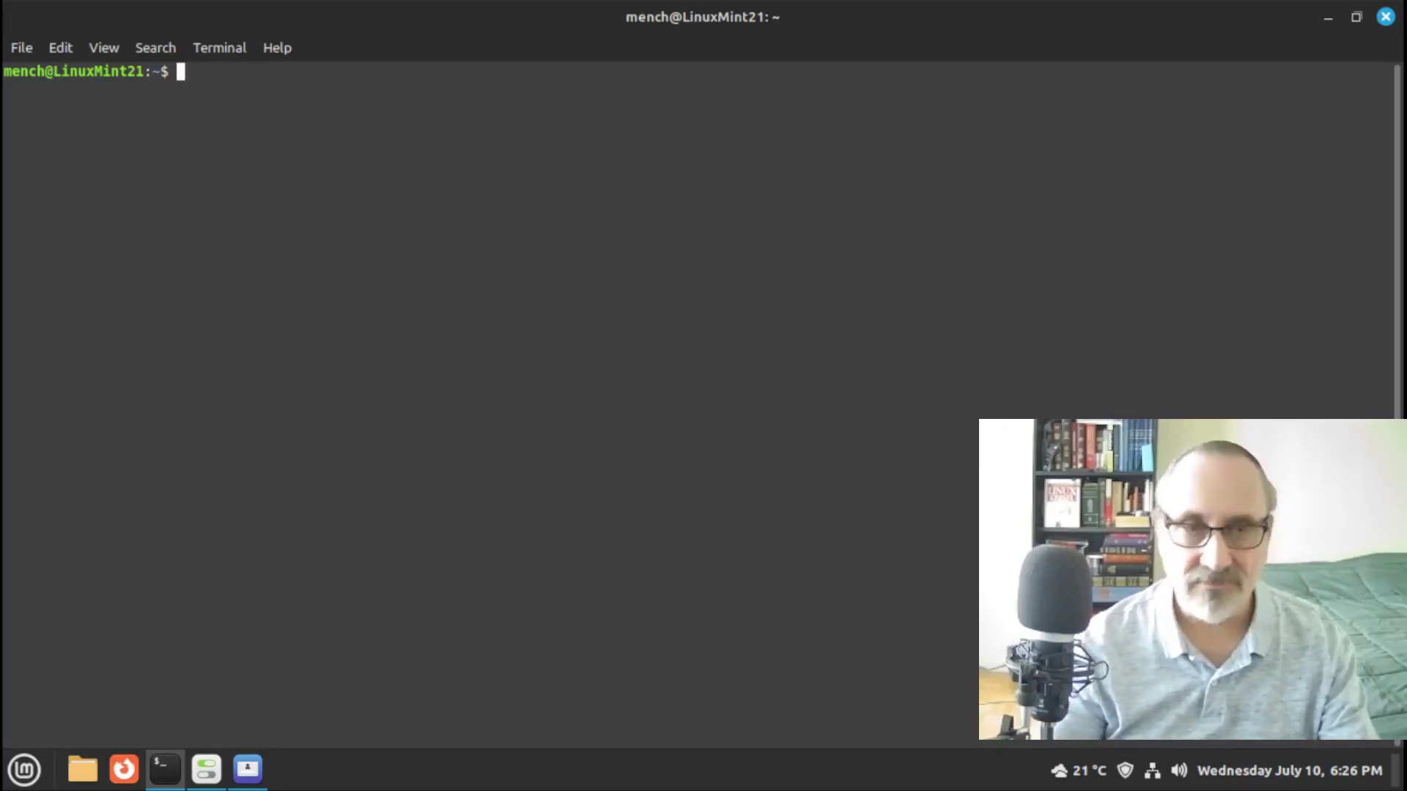
Set a custom Monospace terminal font at size 15 in Preferences
{"action": "right_click", "coordinate": [259, 108]}
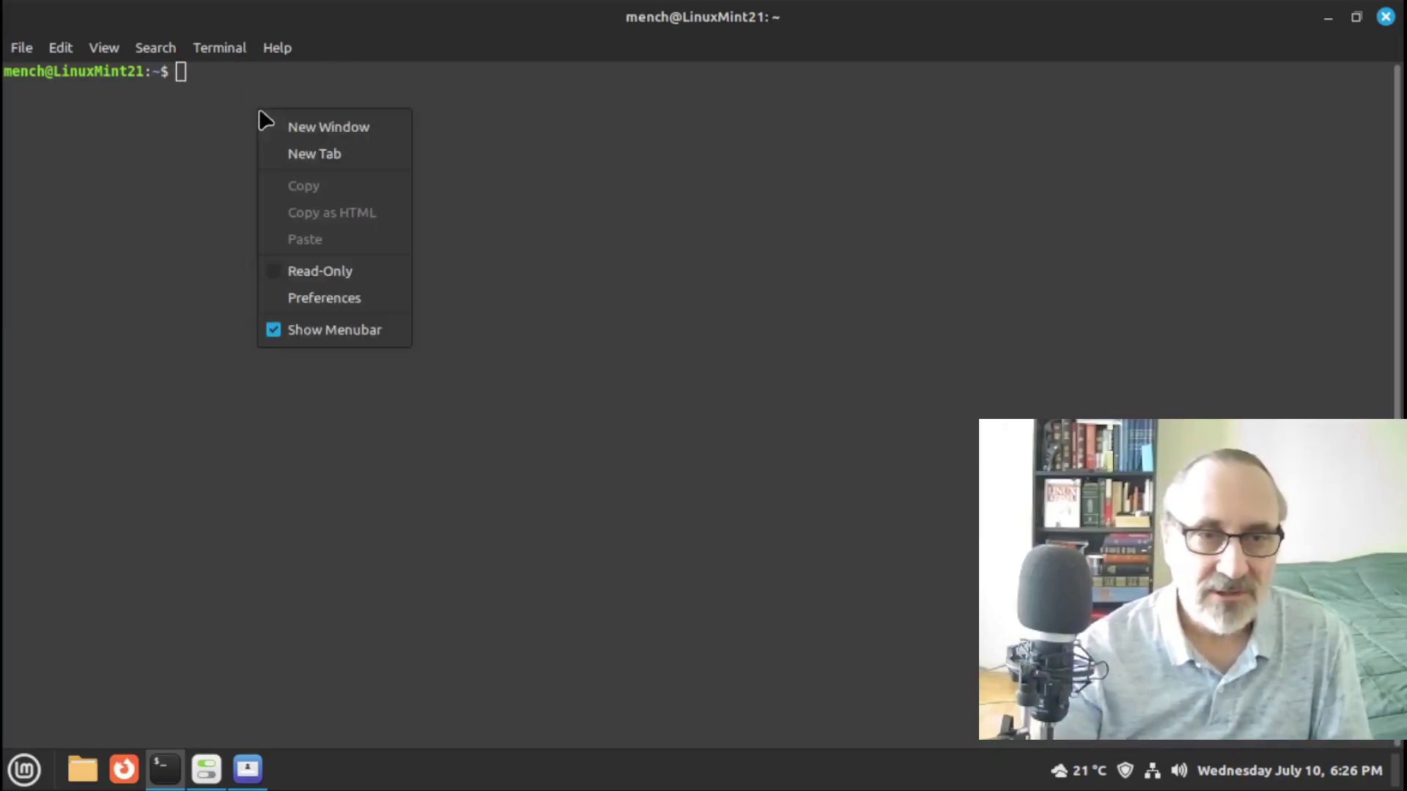
{"action": "left_click", "coordinate": [350, 297]}
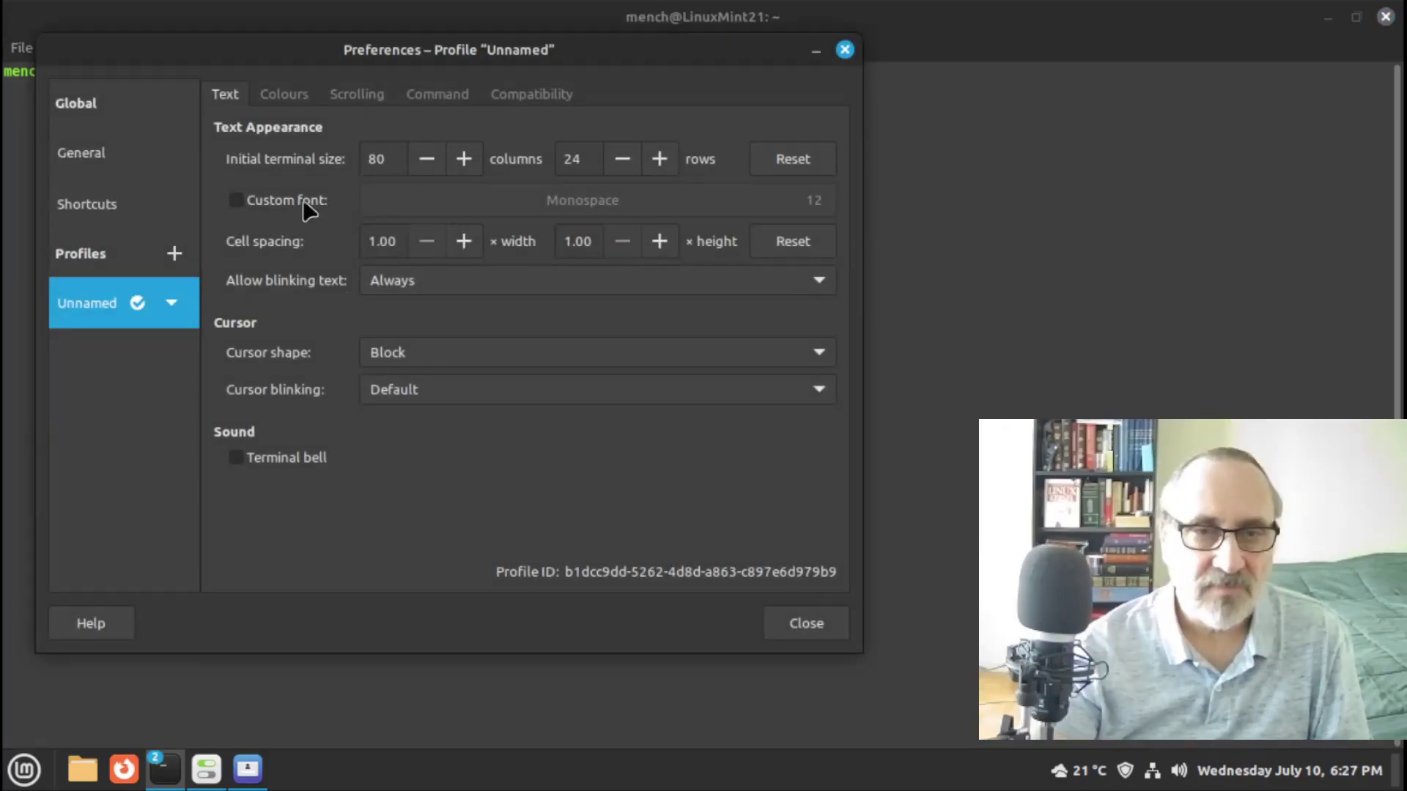
{"action": "left_click", "coordinate": [302, 200]}
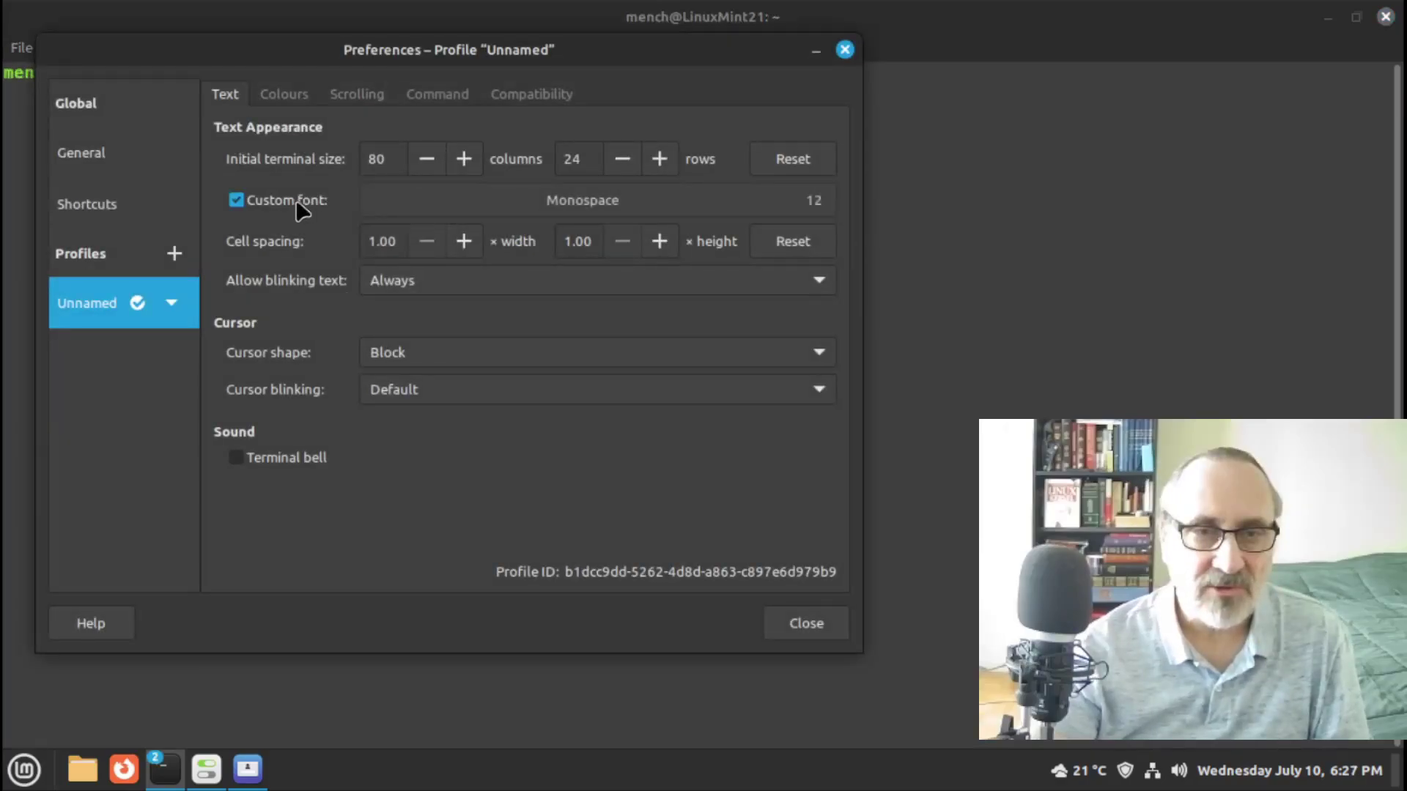
{"action": "left_click", "coordinate": [802, 205]}
{"action": "left_click", "coordinate": [635, 565]}
{"action": "left_click", "coordinate": [634, 565]}
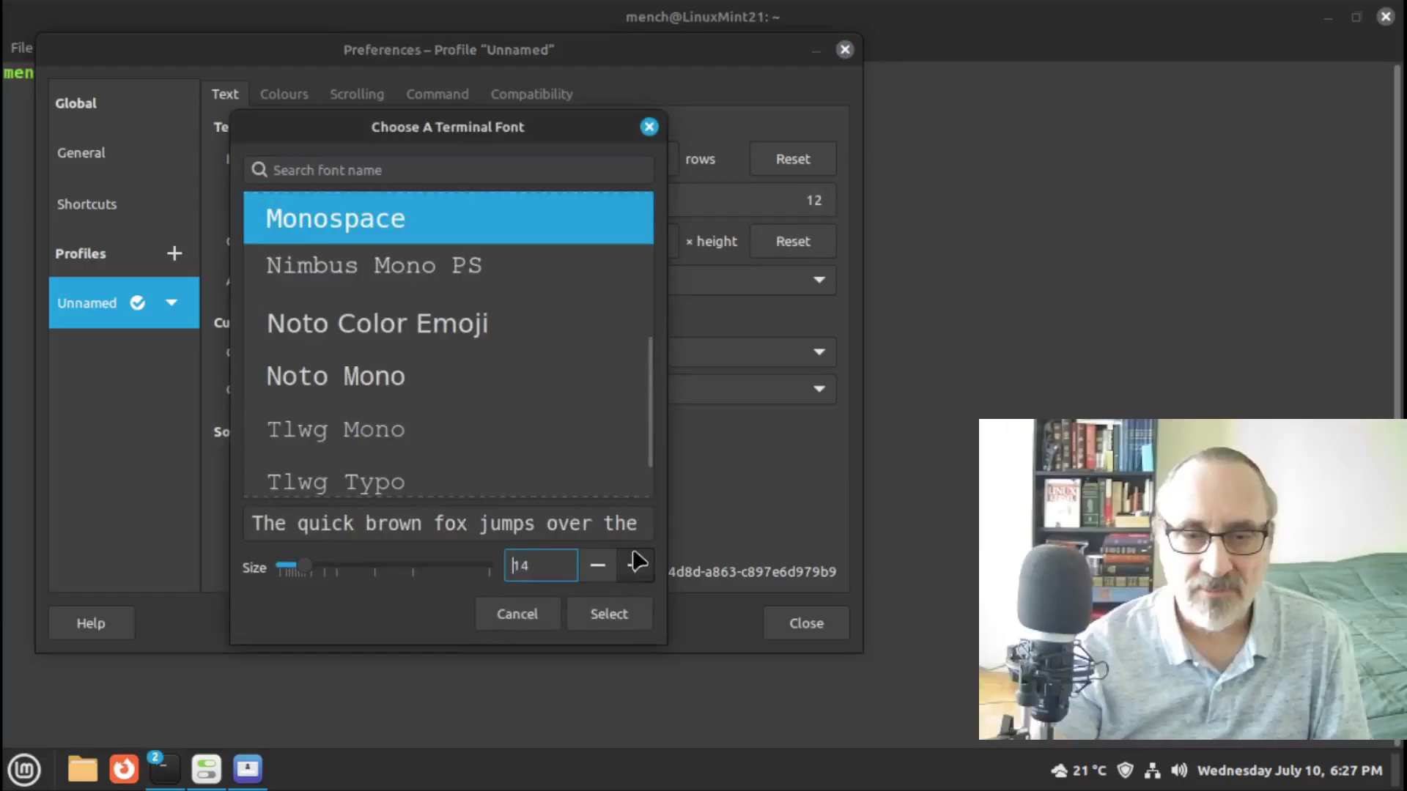
{"action": "left_click", "coordinate": [635, 565]}
{"action": "left_click", "coordinate": [607, 616]}
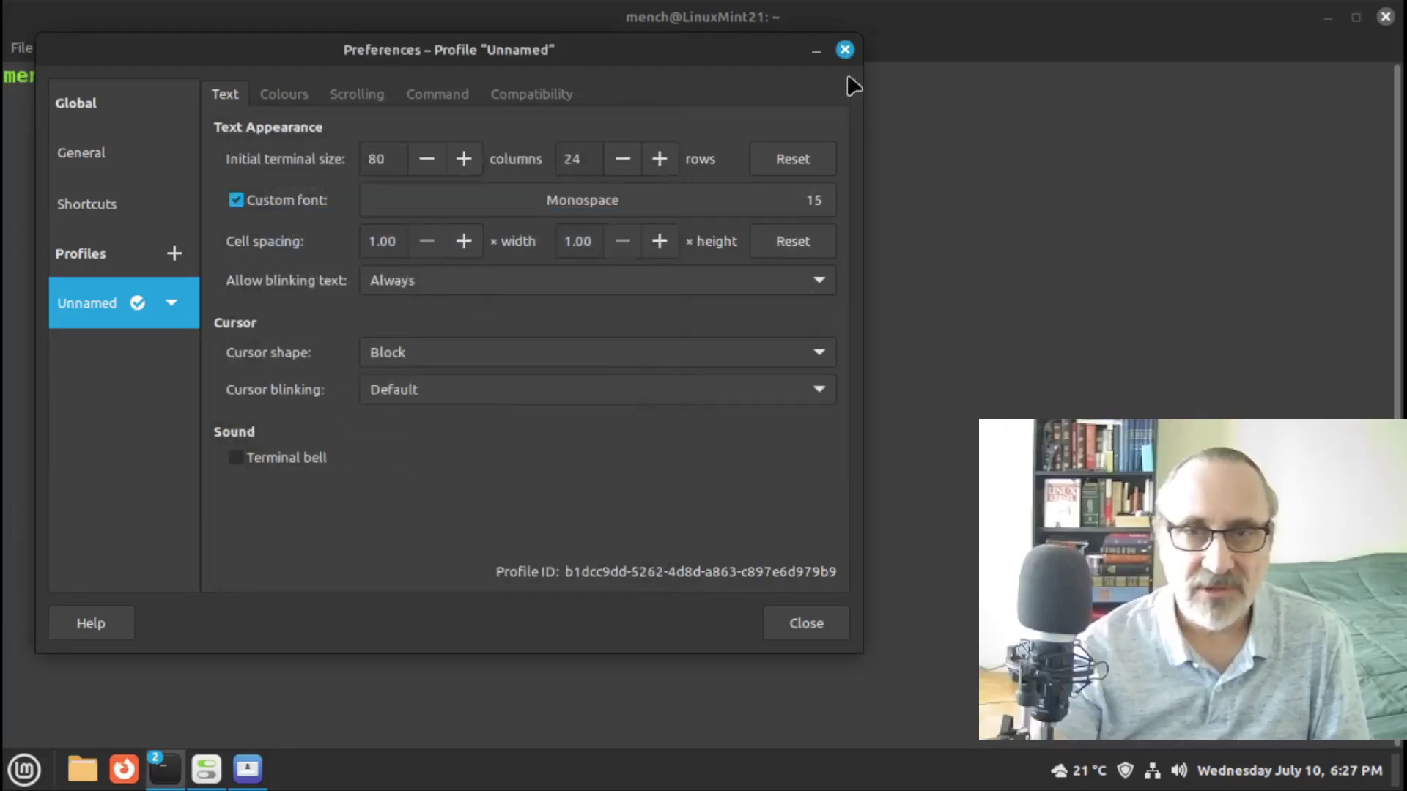
{"action": "left_click", "coordinate": [805, 622]}
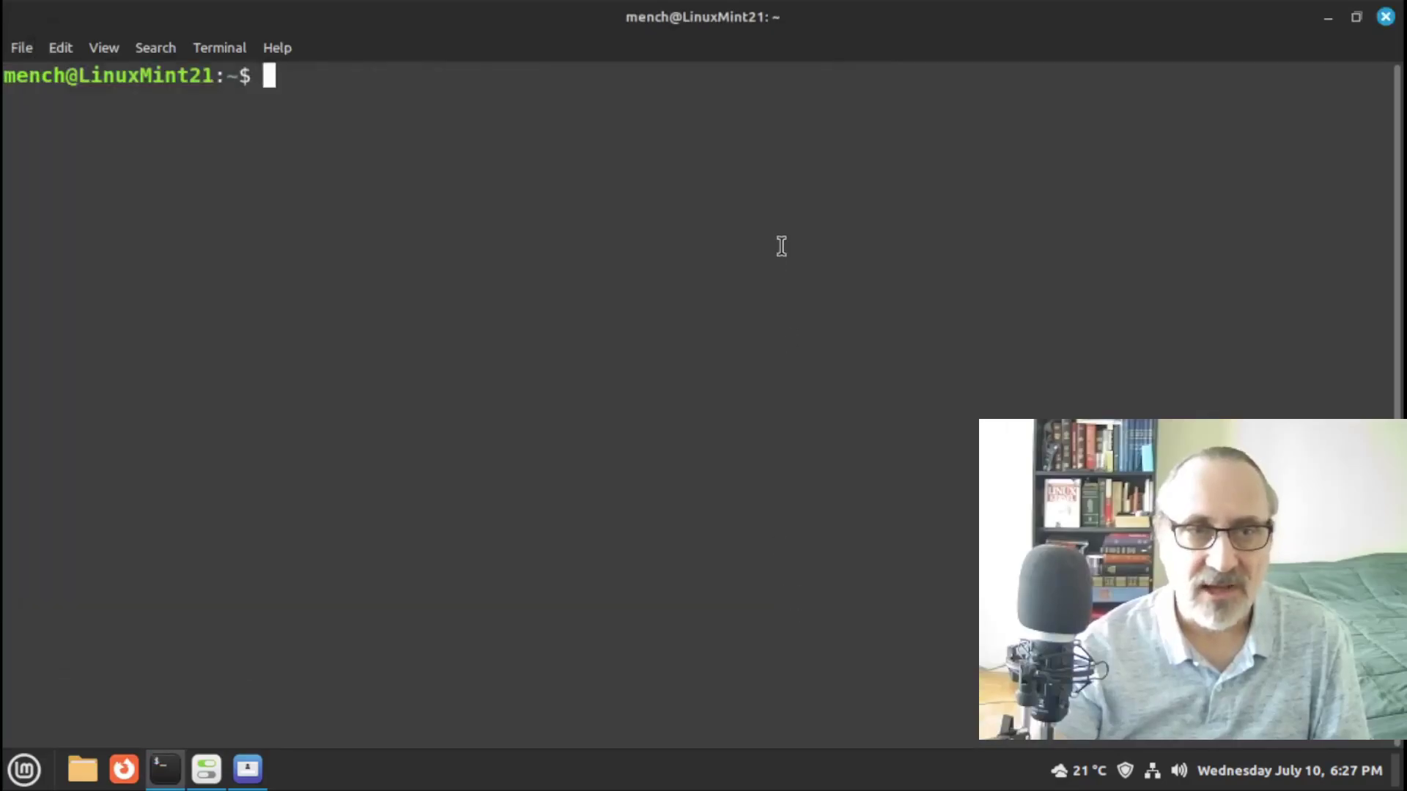
Install numlockx with 'sudo apt install numlockx', entering the sudo password, then close the terminal
{"action": "type", "text": "s"}
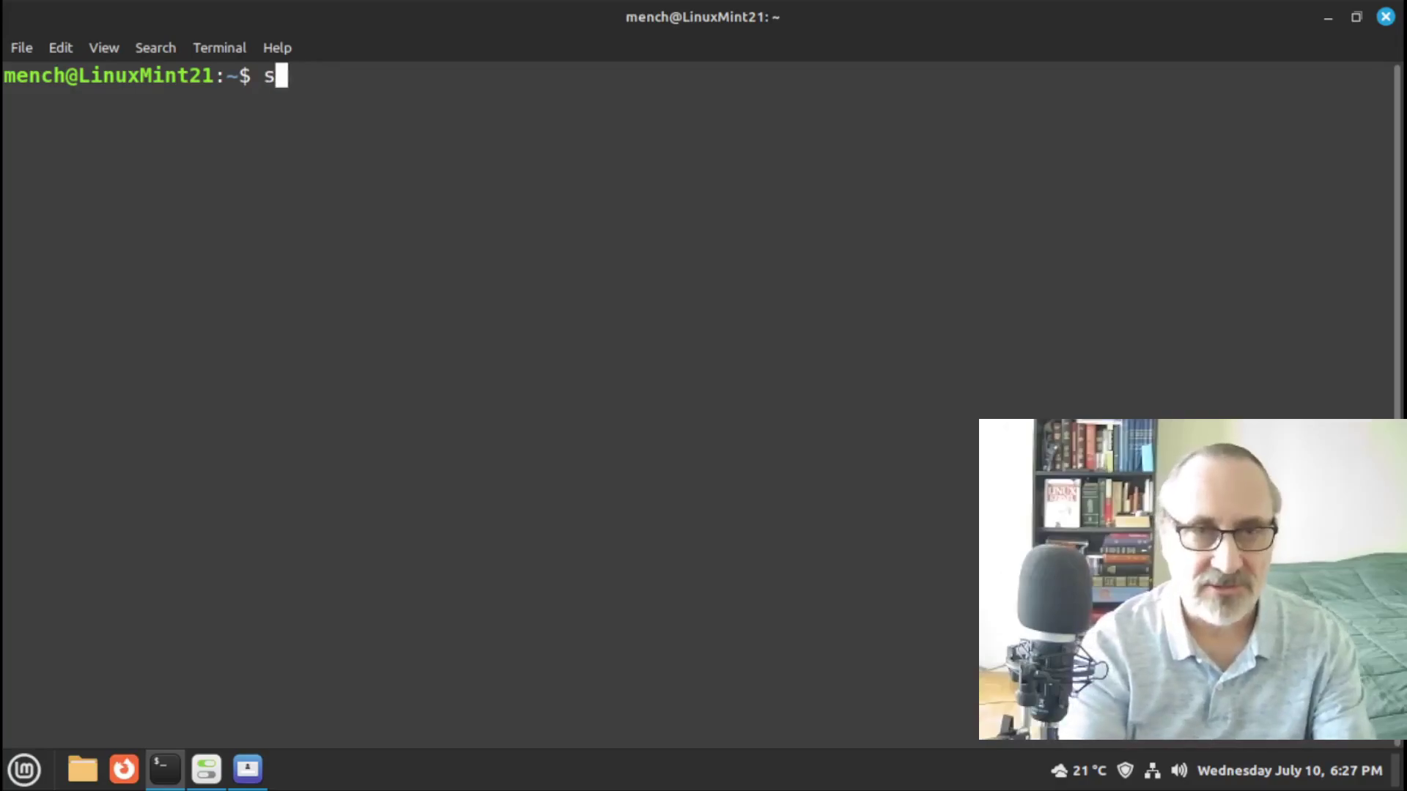
{"action": "type", "text": "udo apt inst"}
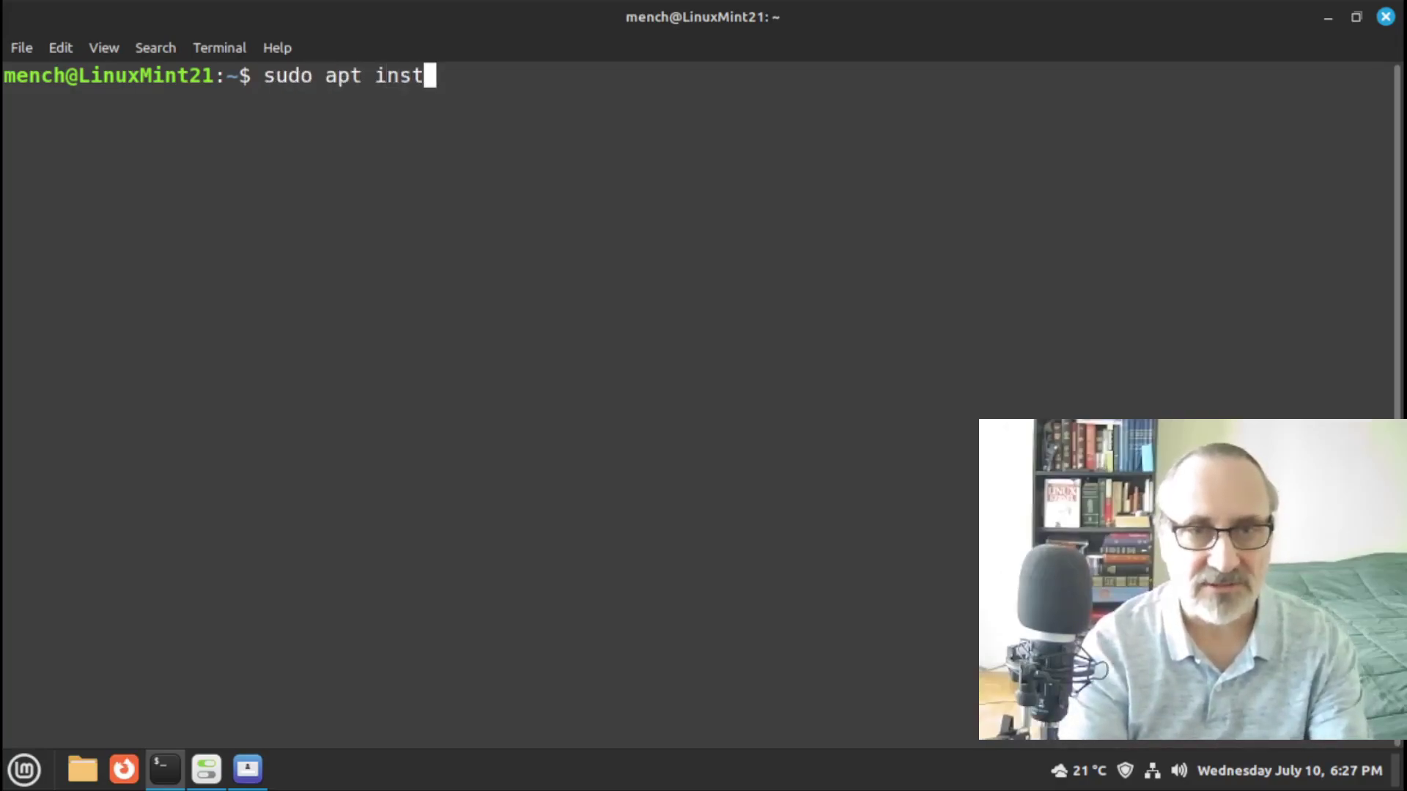
{"action": "type", "text": "all num"}
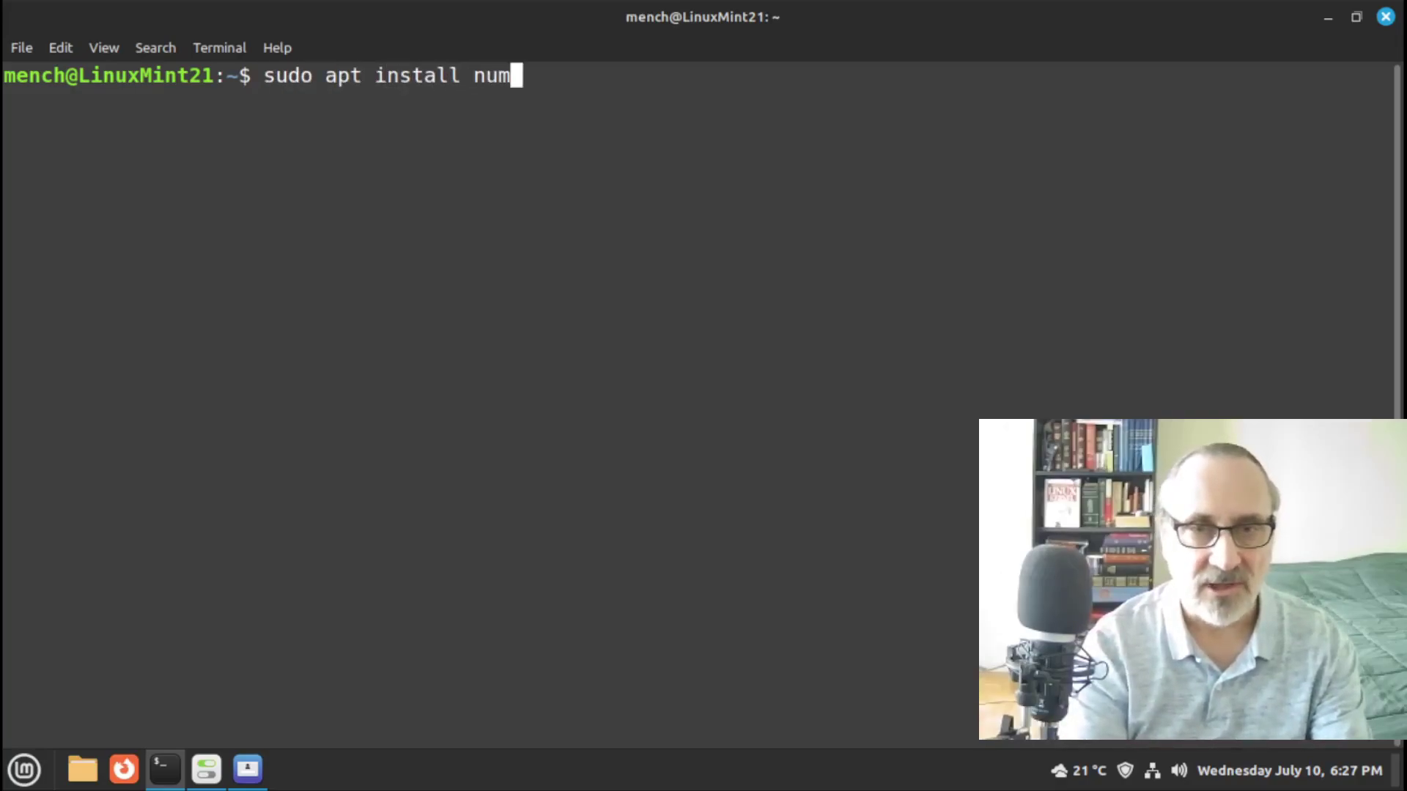
{"action": "type", "text": "lockx"}
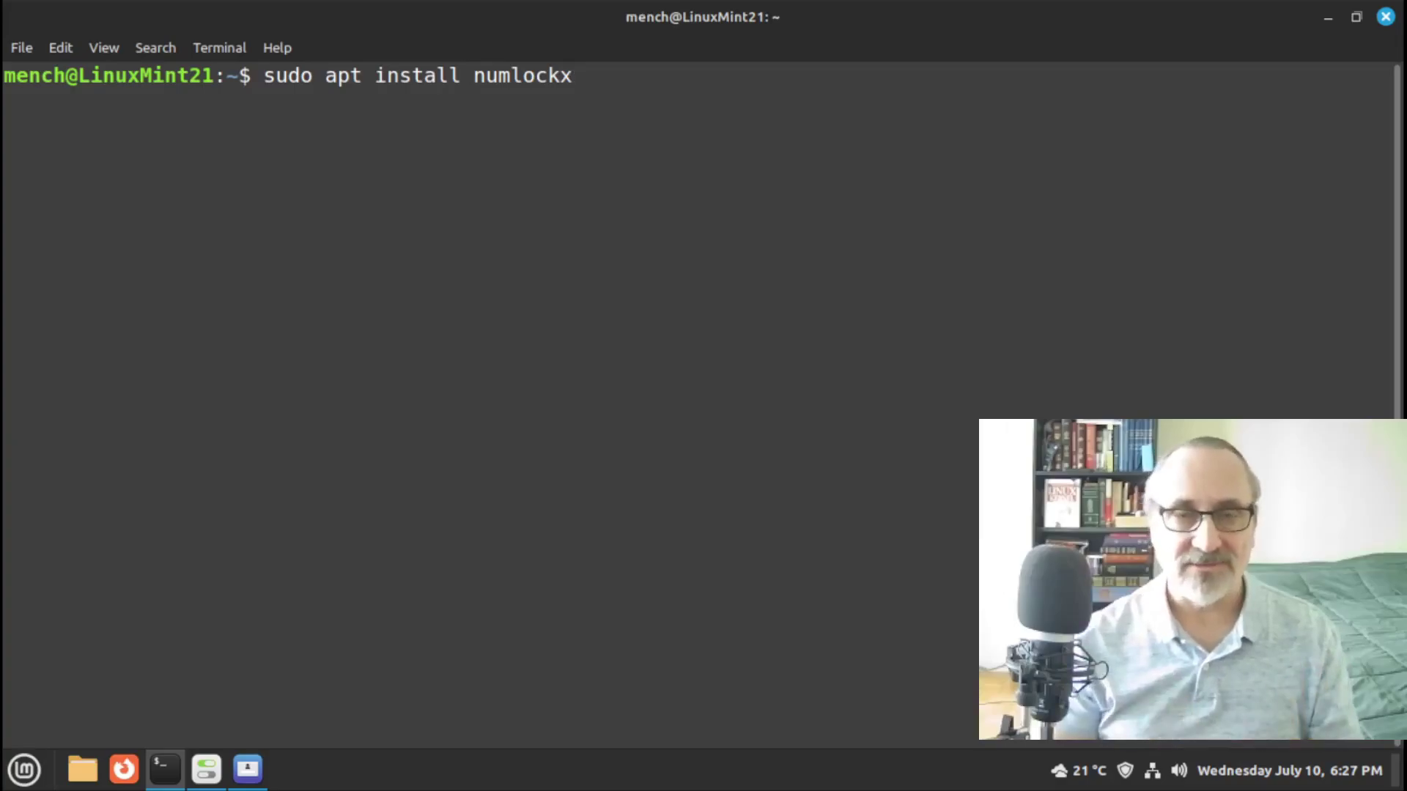
{"action": "key", "text": "Return"}
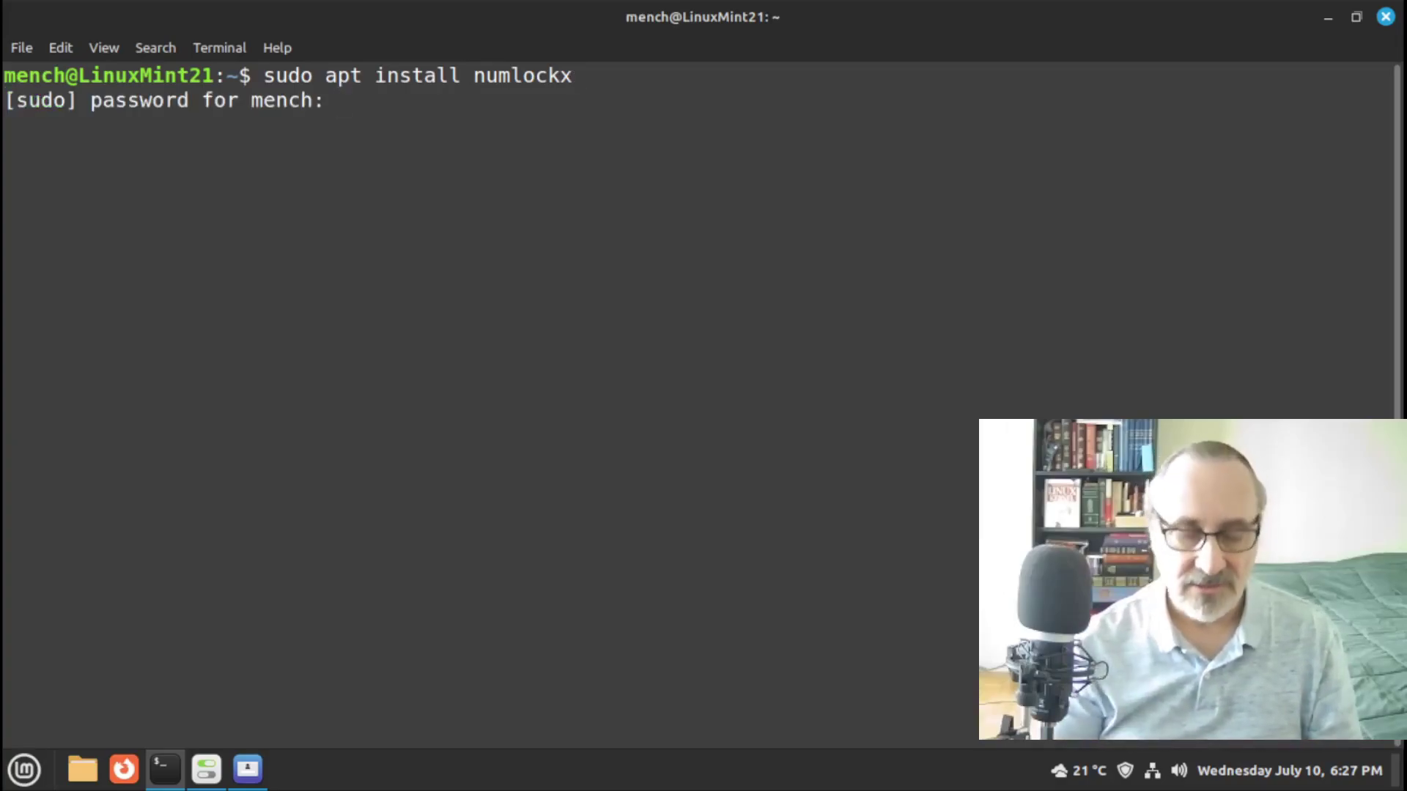
{"action": "type", "text": "**"}
{"action": "key", "text": "Return"}
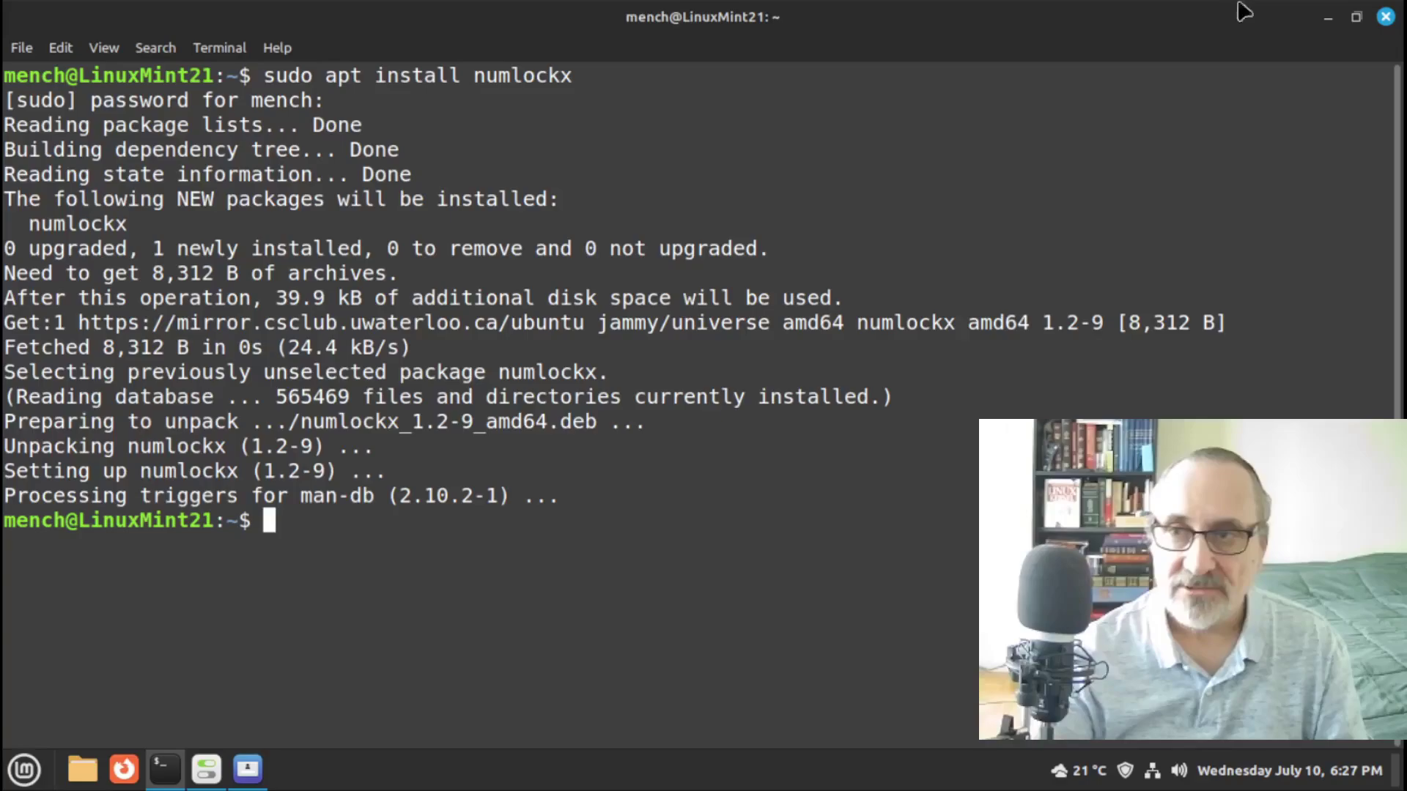
{"action": "left_click", "coordinate": [1385, 17]}
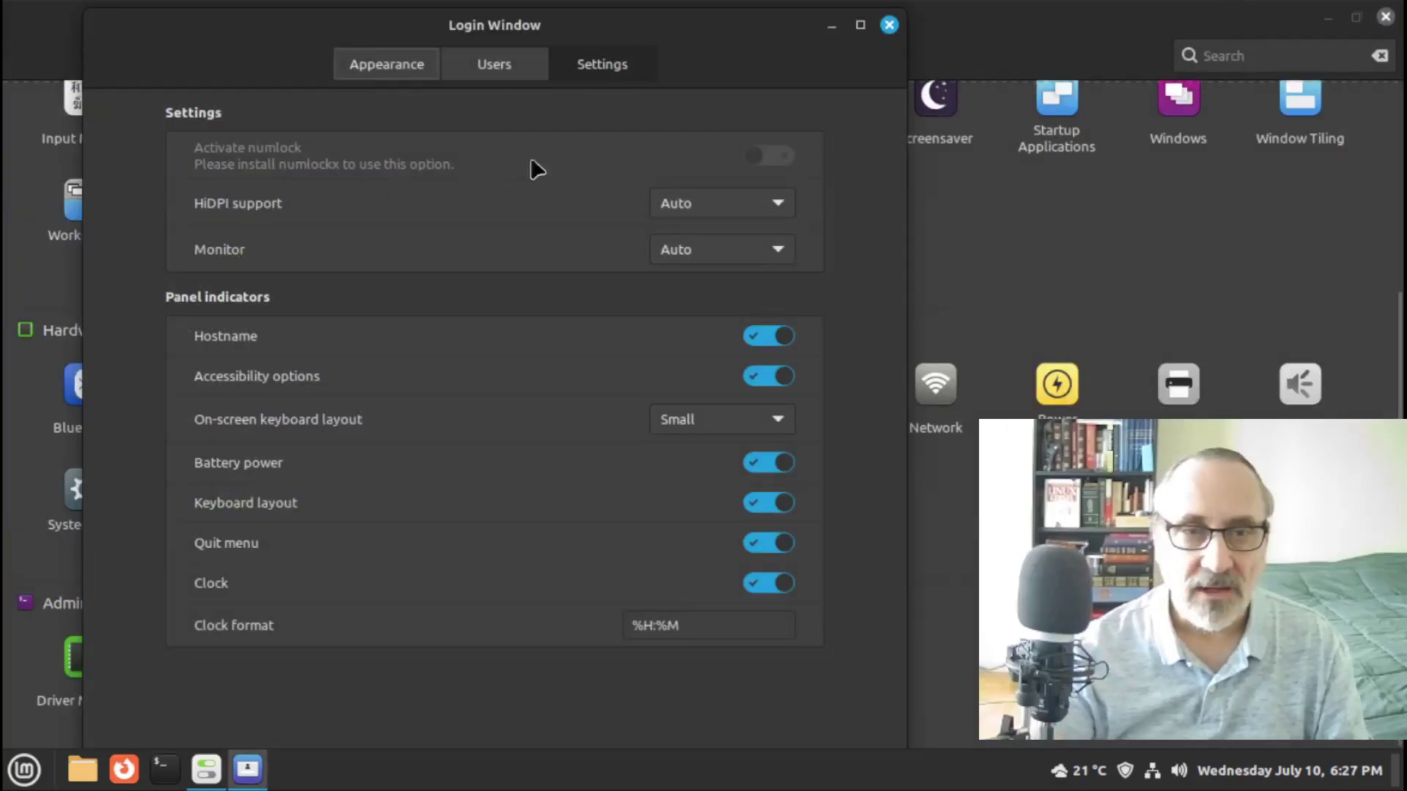
Switch on Activate numlock in Login Window settings, then close Login Window and System Settings
{"action": "left_click", "coordinate": [889, 25]}
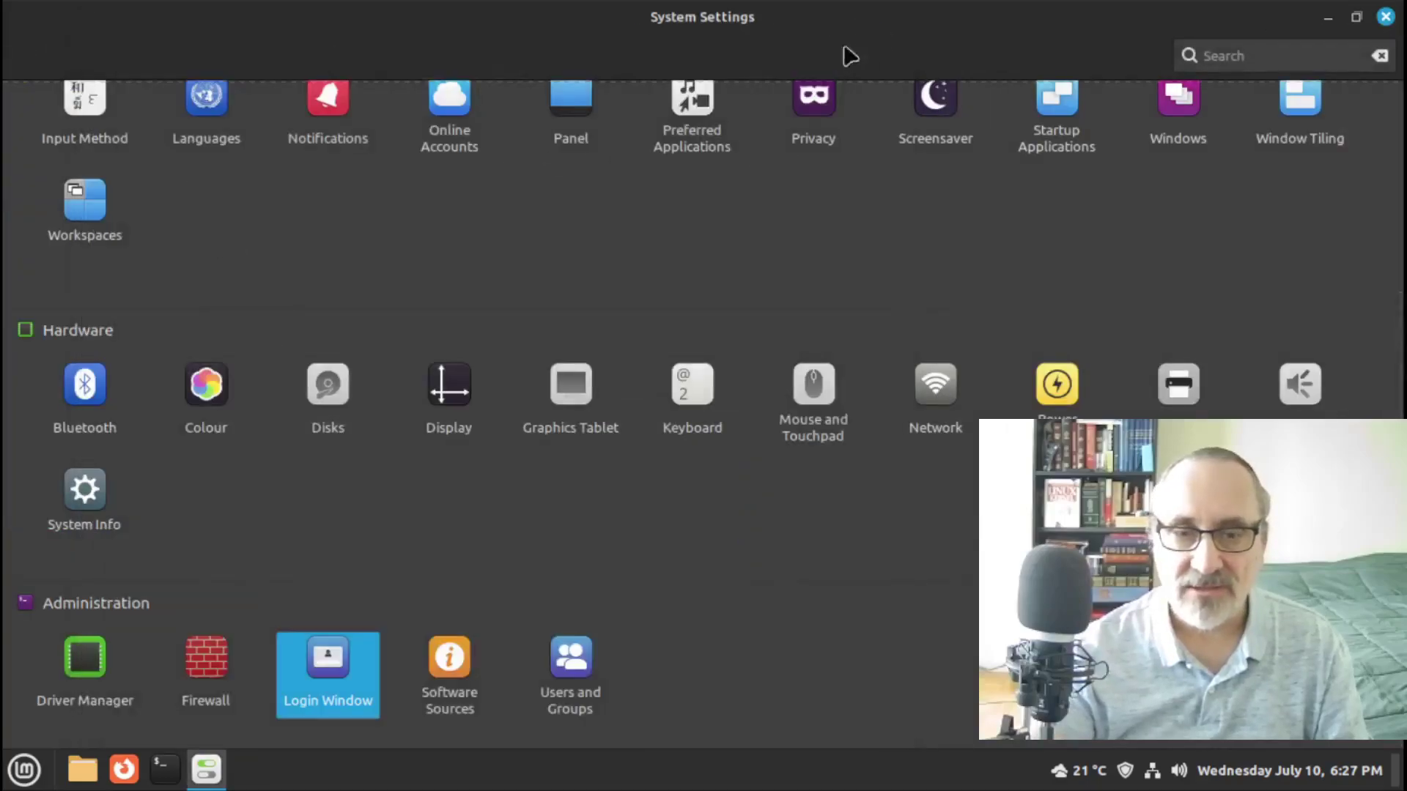
{"action": "left_click", "coordinate": [320, 668]}
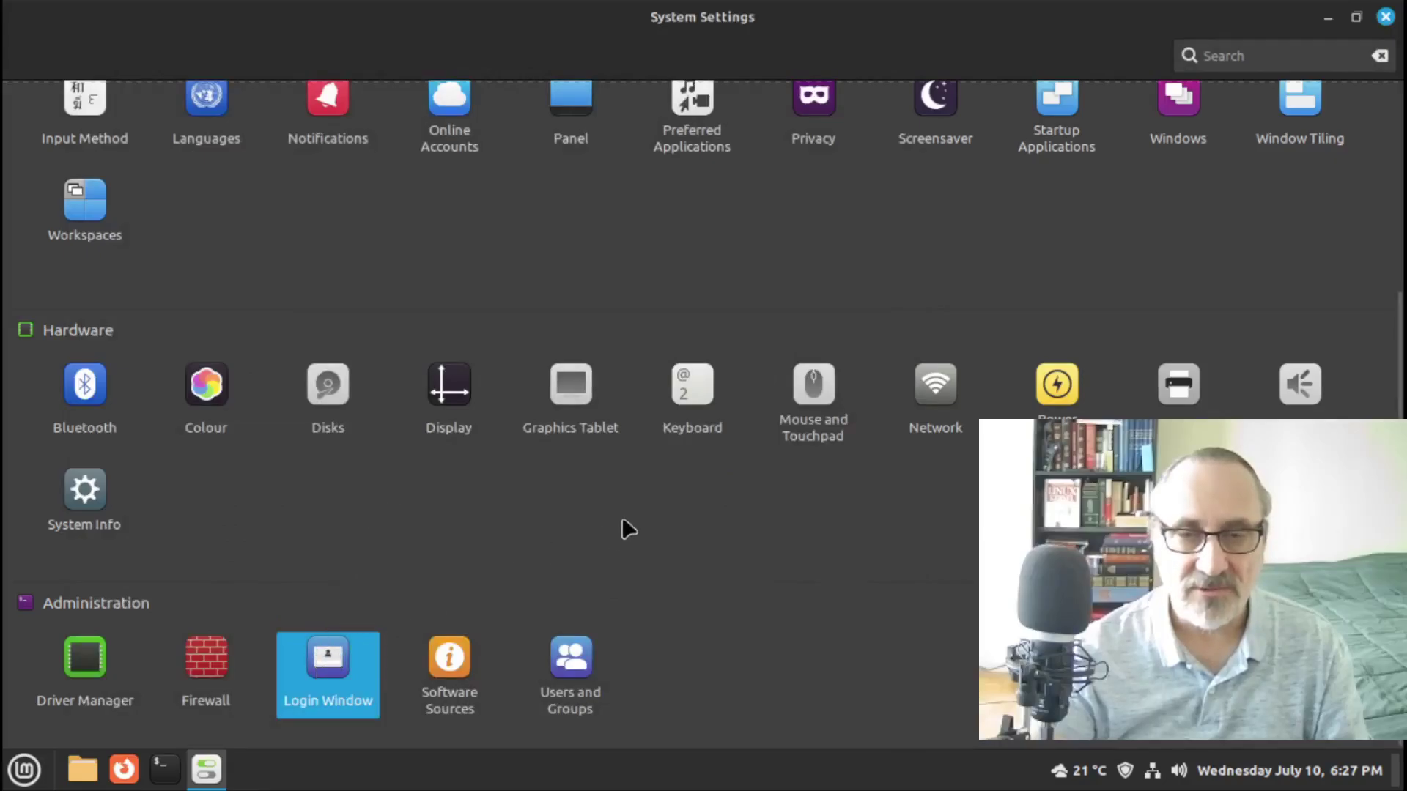
{"action": "left_click", "coordinate": [590, 62]}
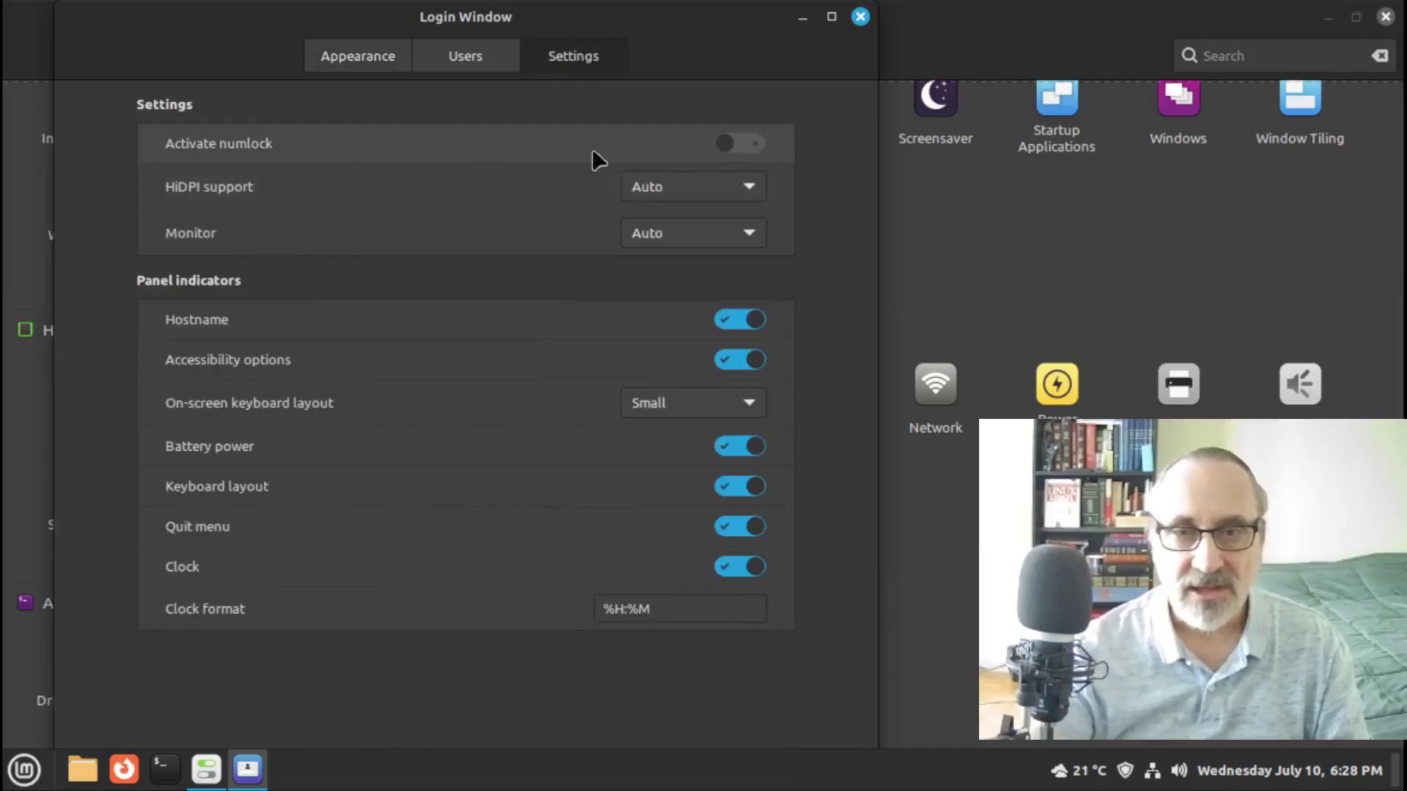
{"action": "left_click", "coordinate": [745, 143]}
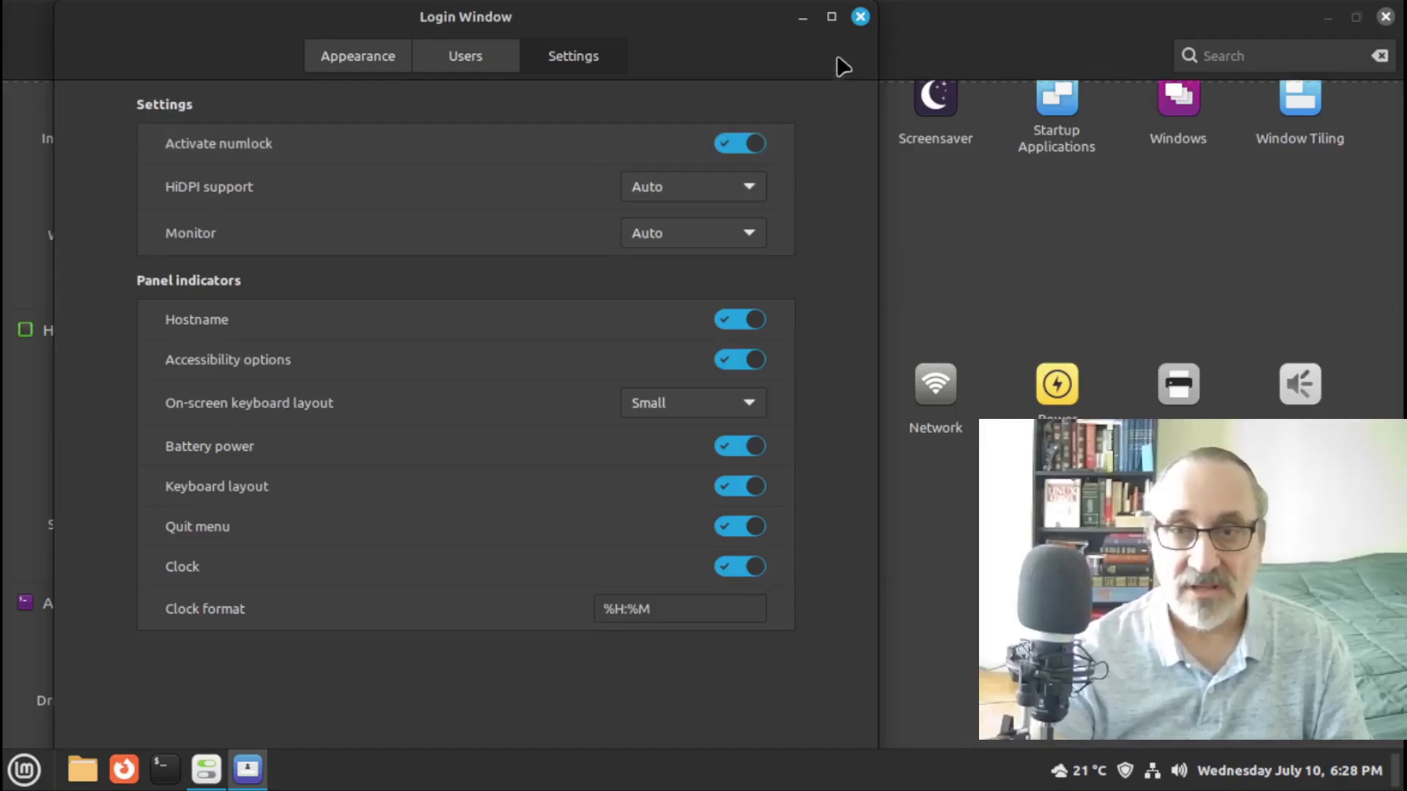
{"action": "left_click", "coordinate": [861, 16]}
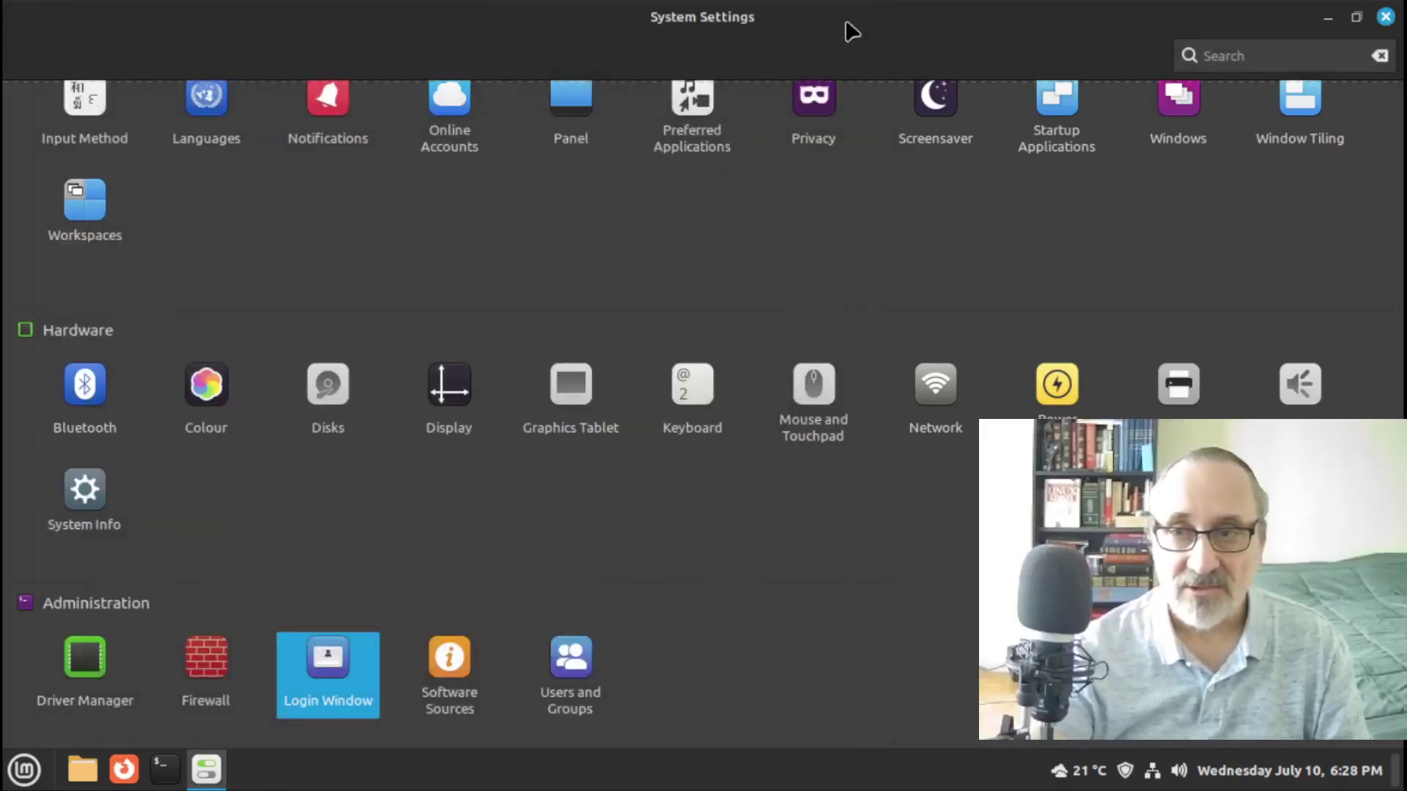
{"action": "left_click", "coordinate": [1386, 16]}
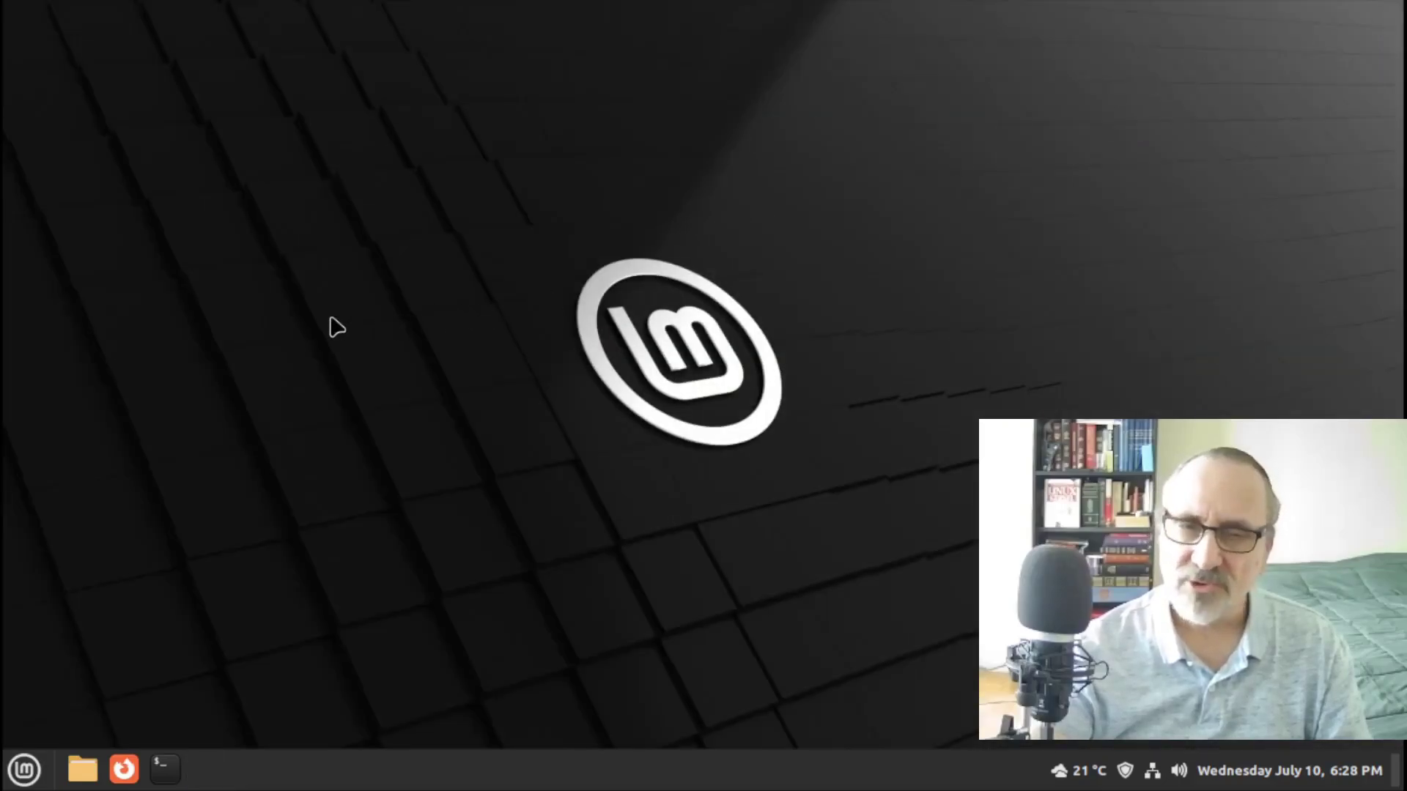
Run reboot in a new terminal to restart the Mint virtual machine
{"action": "left_click", "coordinate": [165, 769]}
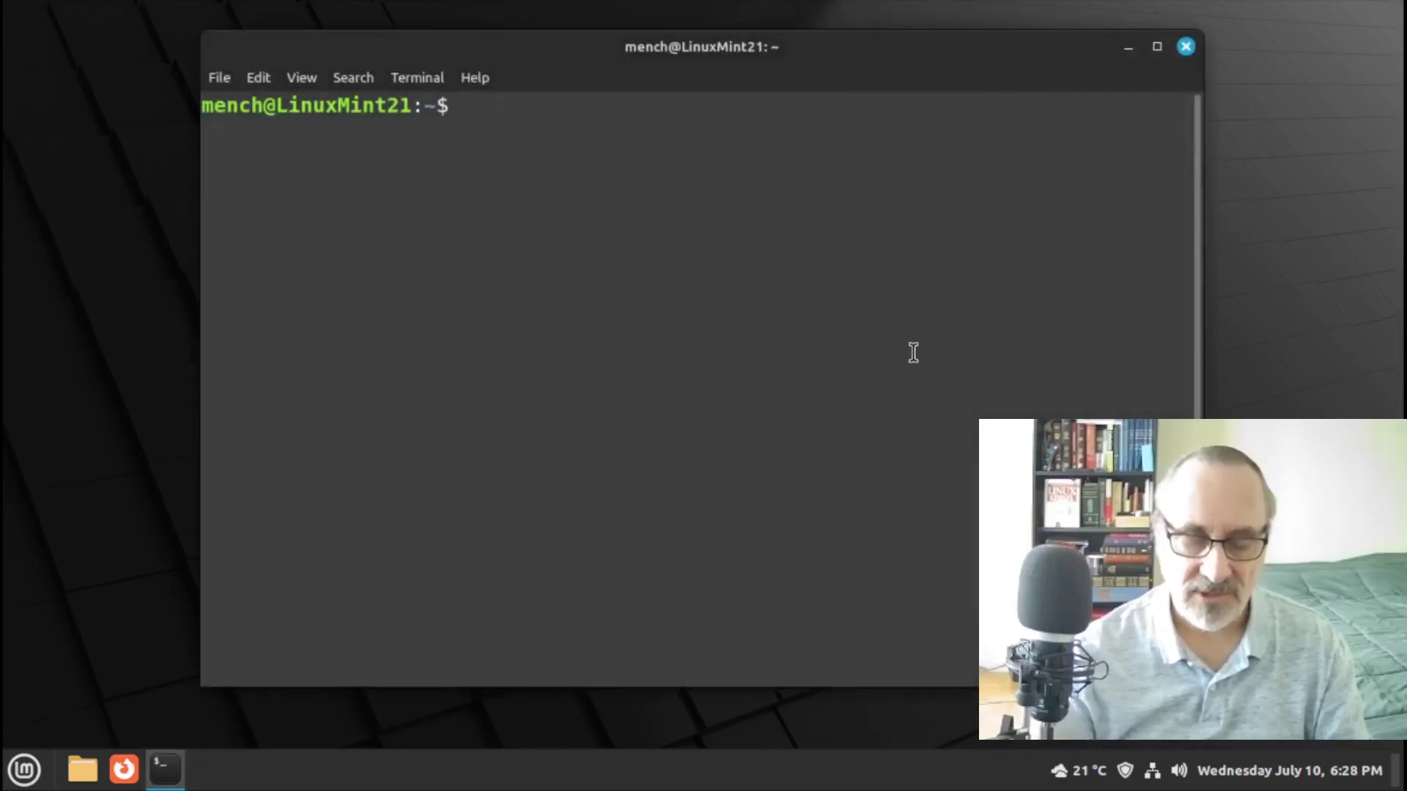
{"action": "type", "text": "reboot"}
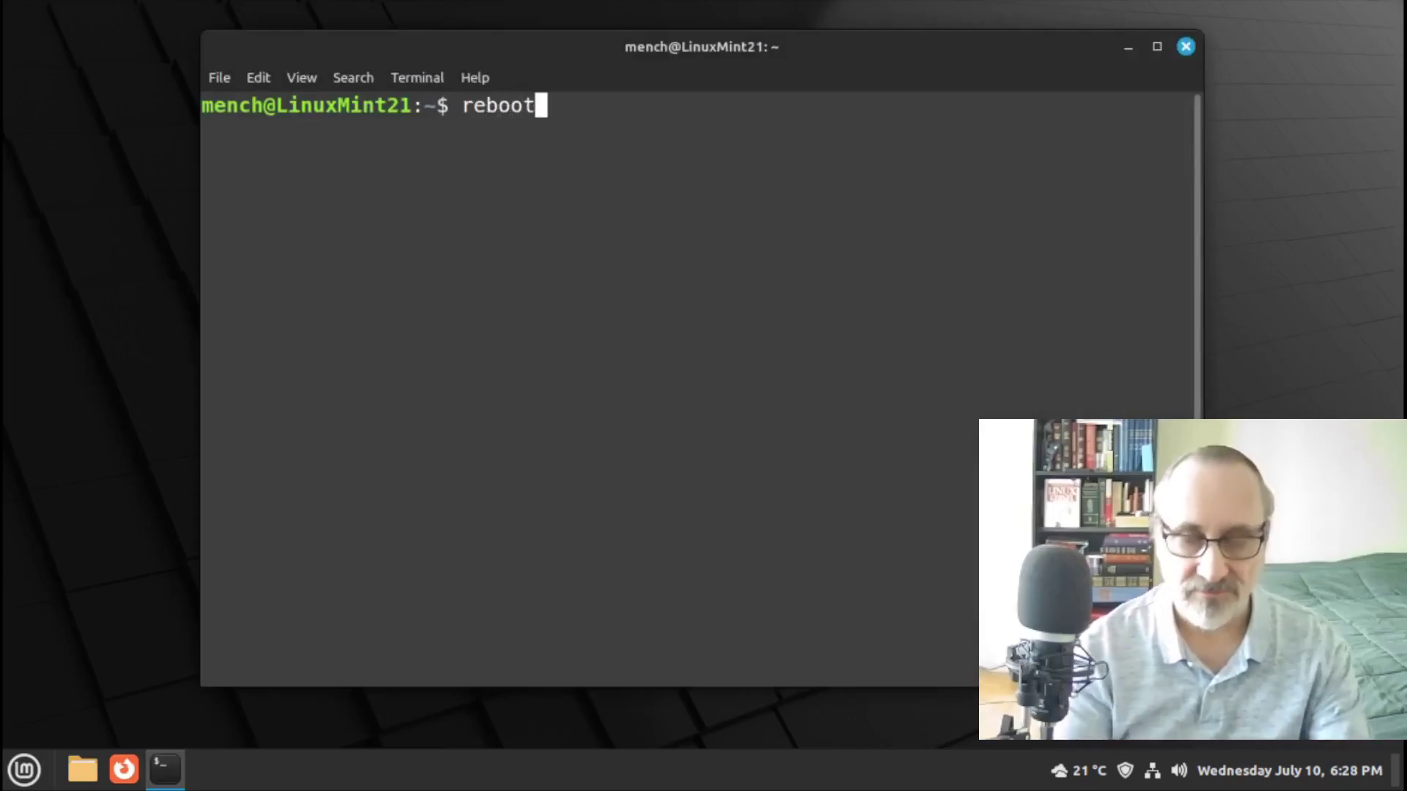
{"action": "key", "text": "Return"}
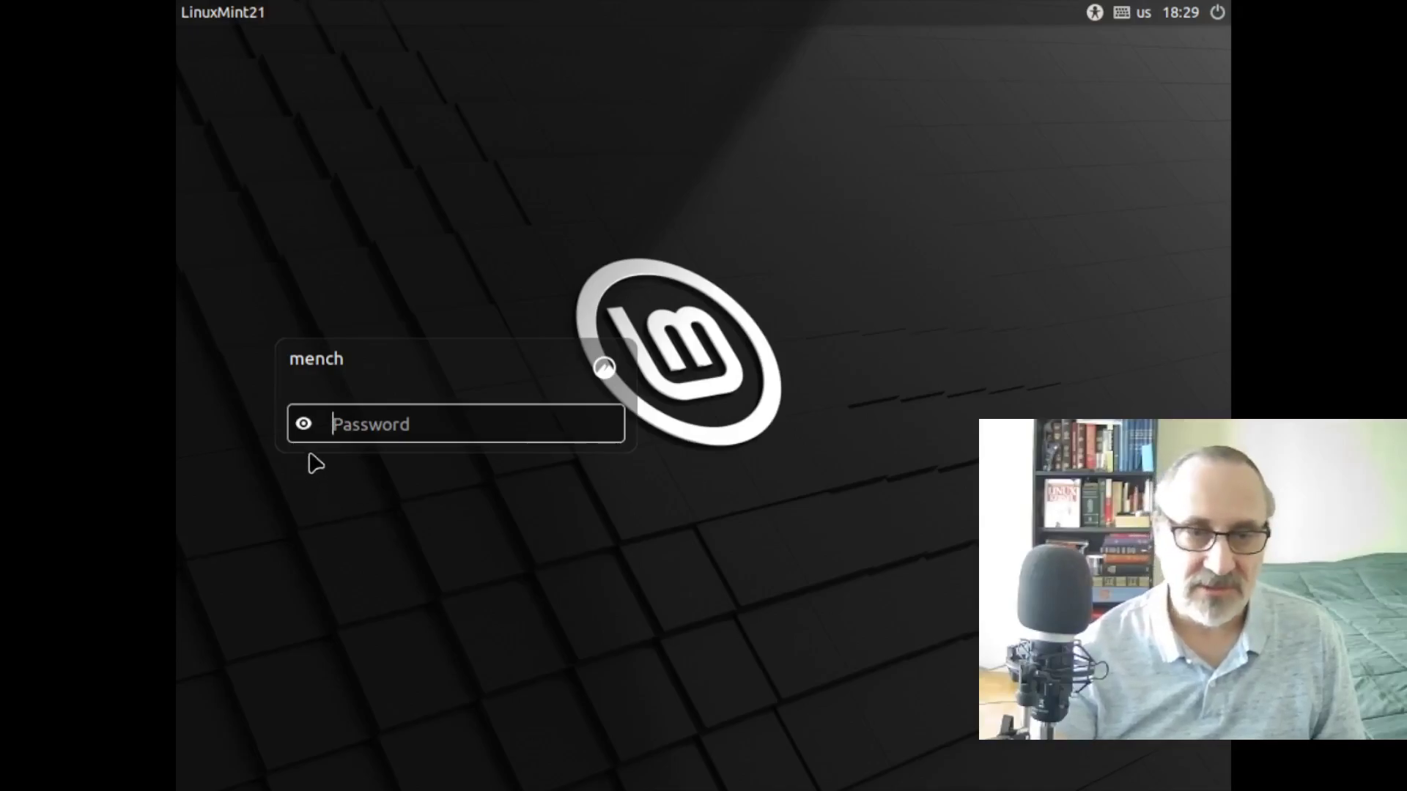
Reveal test digits in the password field to confirm numlock, clear them, and log in
{"action": "type", "text": "***"}
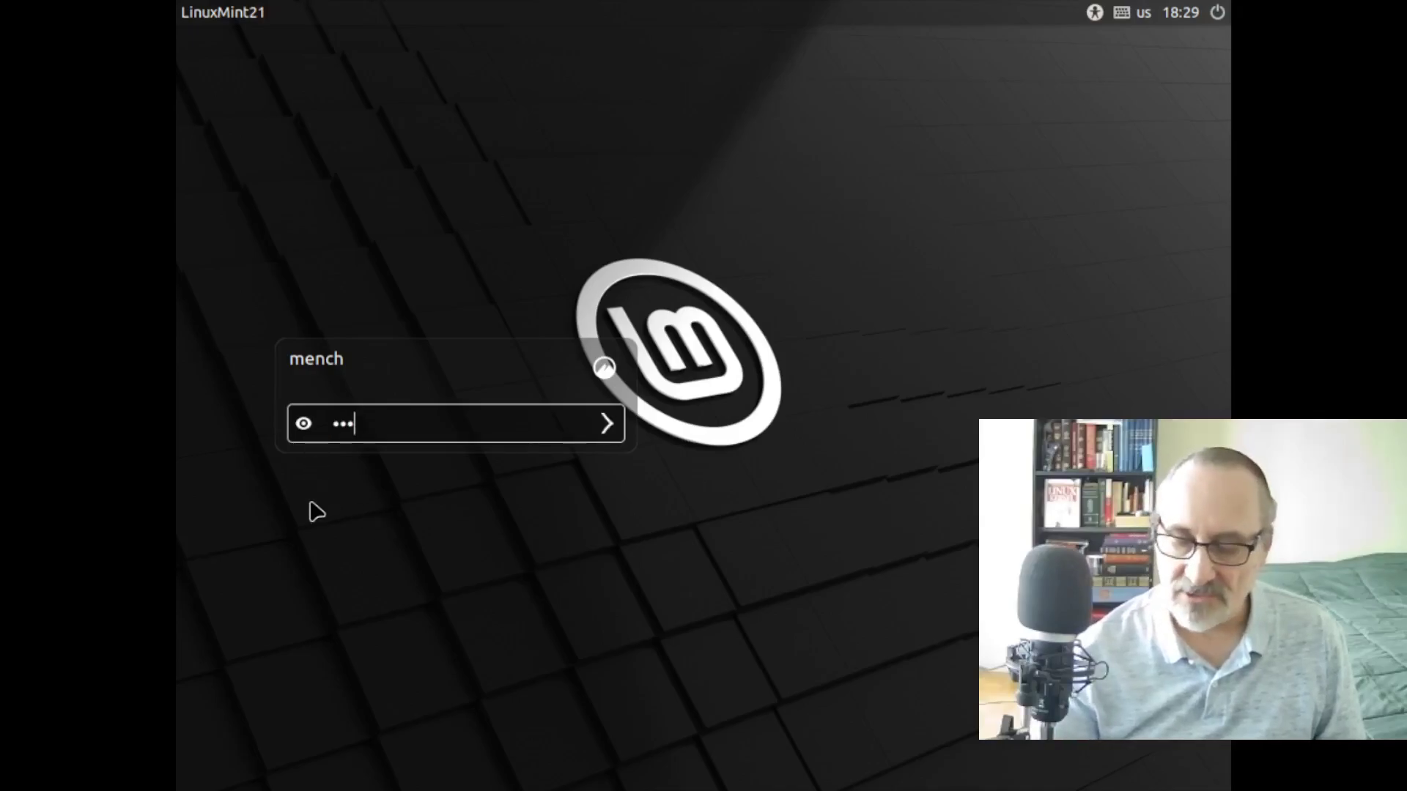
{"action": "type", "text": "3324"}
{"action": "left_click", "coordinate": [303, 423]}
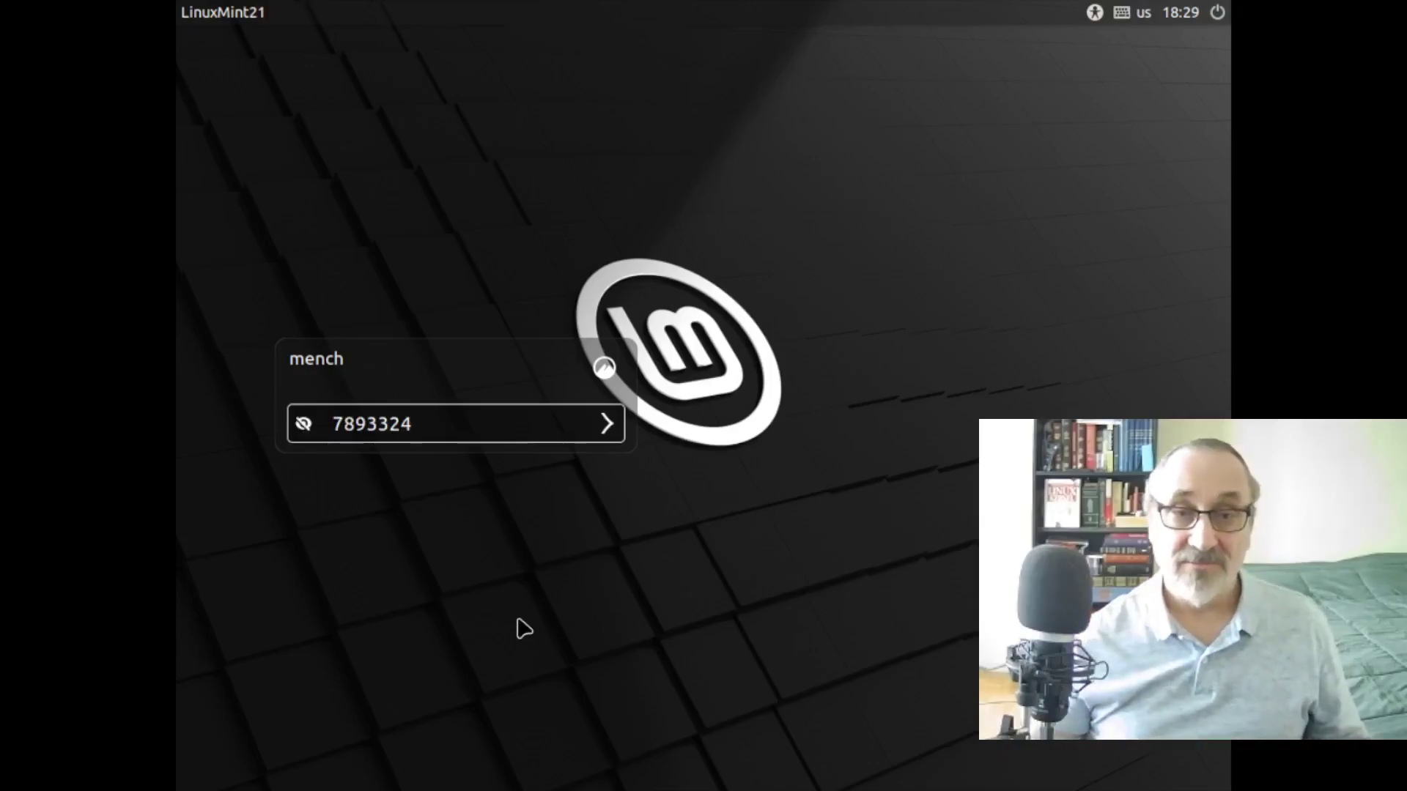
{"action": "type", "text": "558887"}
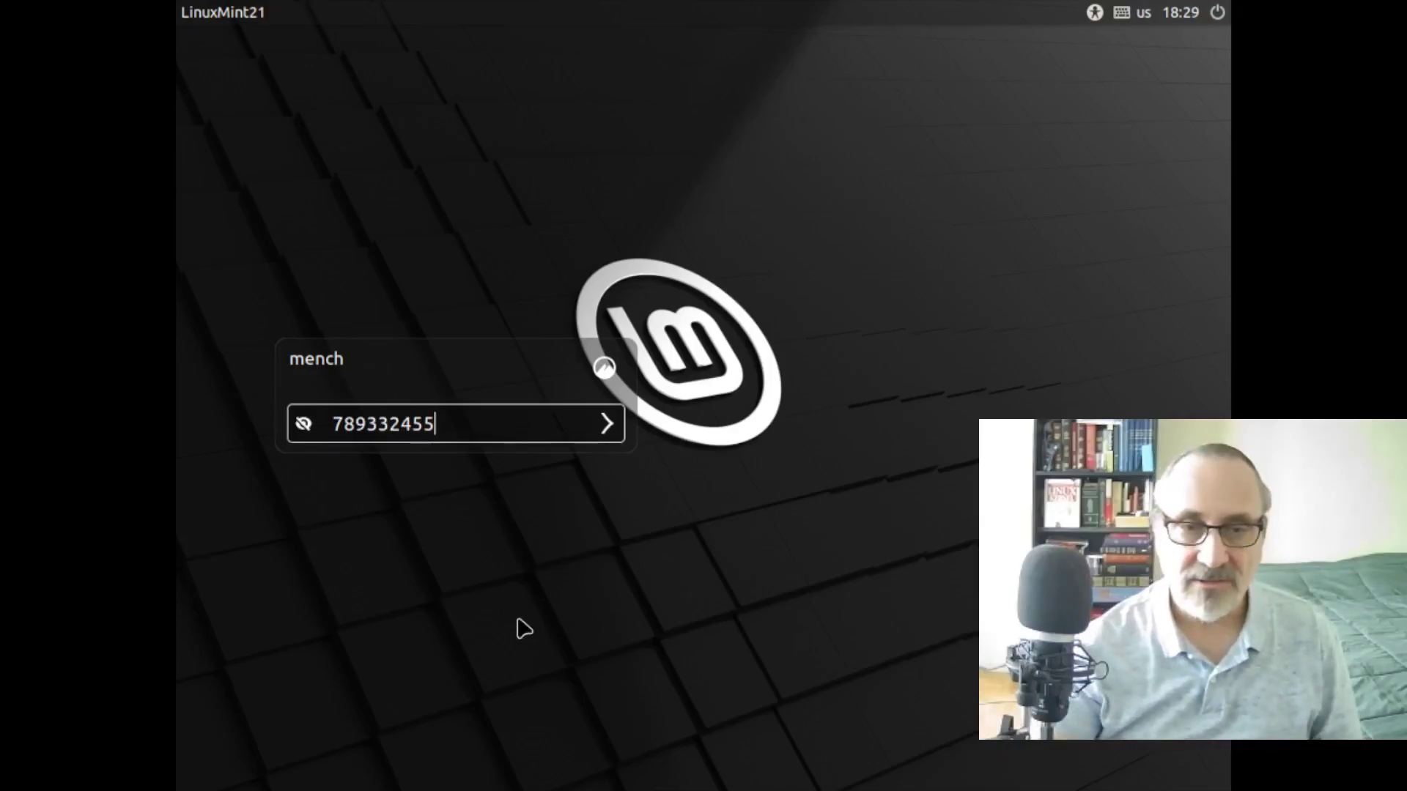
{"action": "key", "text": "BackSpace"}
{"action": "key", "text": "BackSpace"}
{"action": "key", "text": "BackSpace"}
{"action": "key", "text": "BackSpace"}
{"action": "key", "text": "BackSpace"}
{"action": "key", "text": "BackSpace"}
{"action": "key", "text": "BackSpace"}
{"action": "key", "text": "BackSpace"}
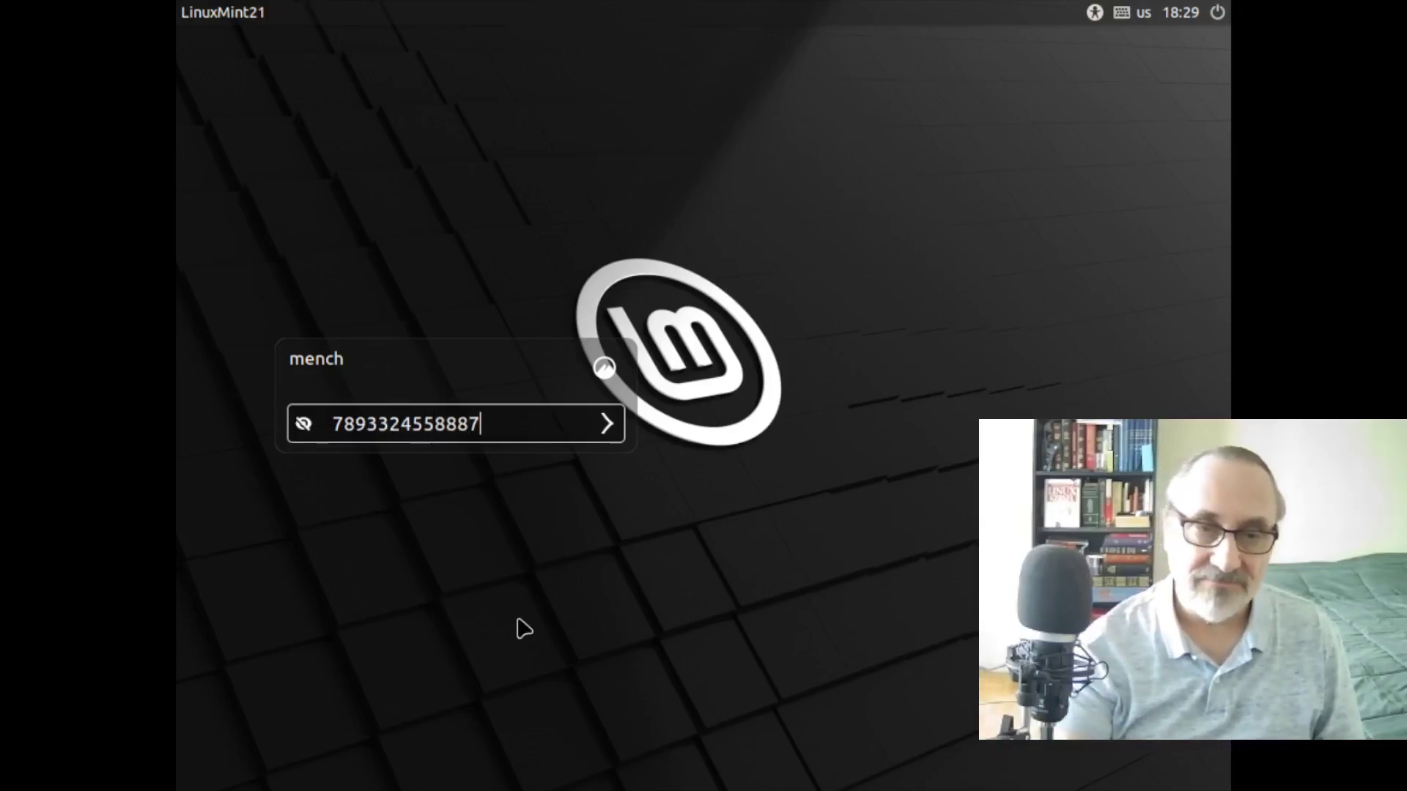
{"action": "key", "text": "BackSpace"}
{"action": "key", "text": "BackSpace"}
{"action": "key", "text": "BackSpace"}
{"action": "key", "text": "BackSpace"}
{"action": "key", "text": "BackSpace"}
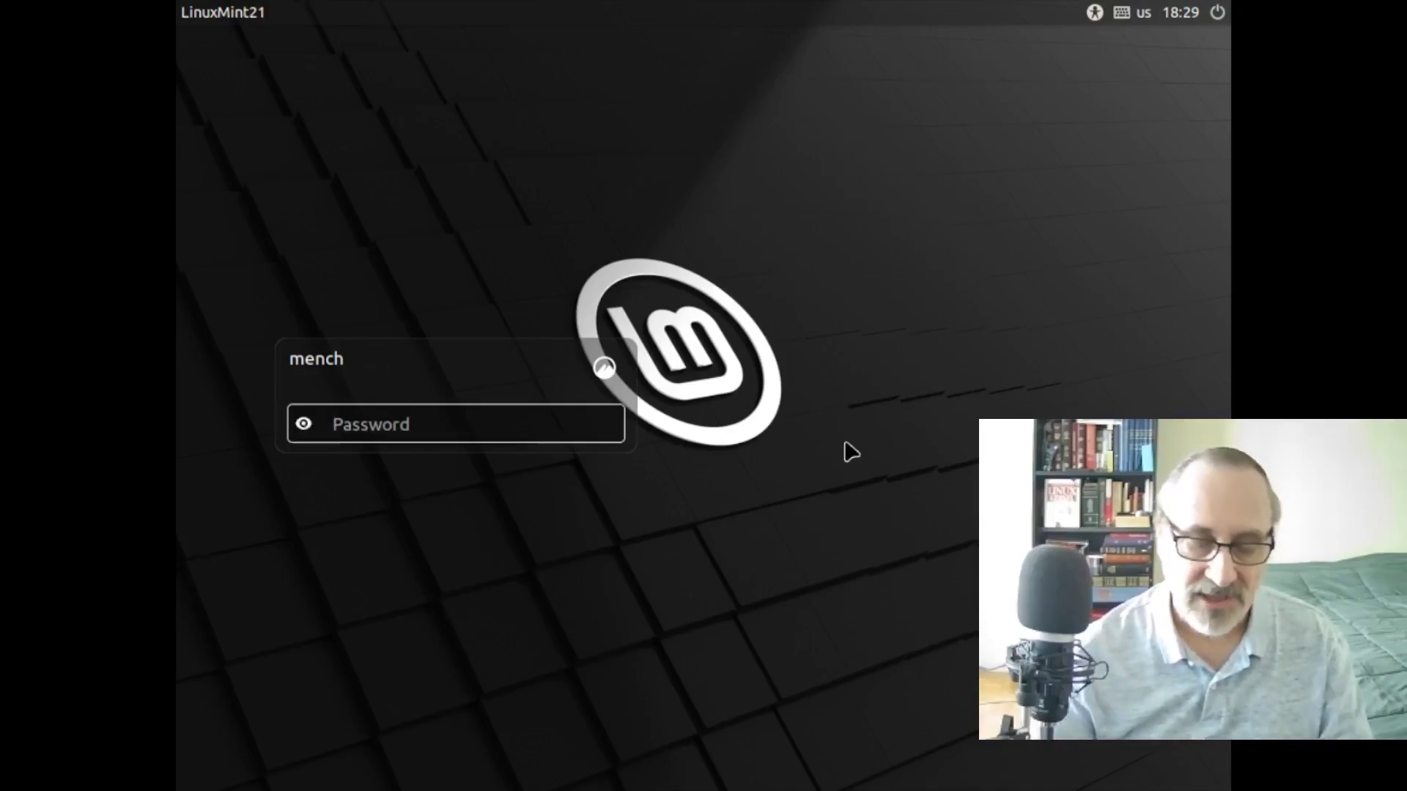
{"action": "type", "text": "••"}
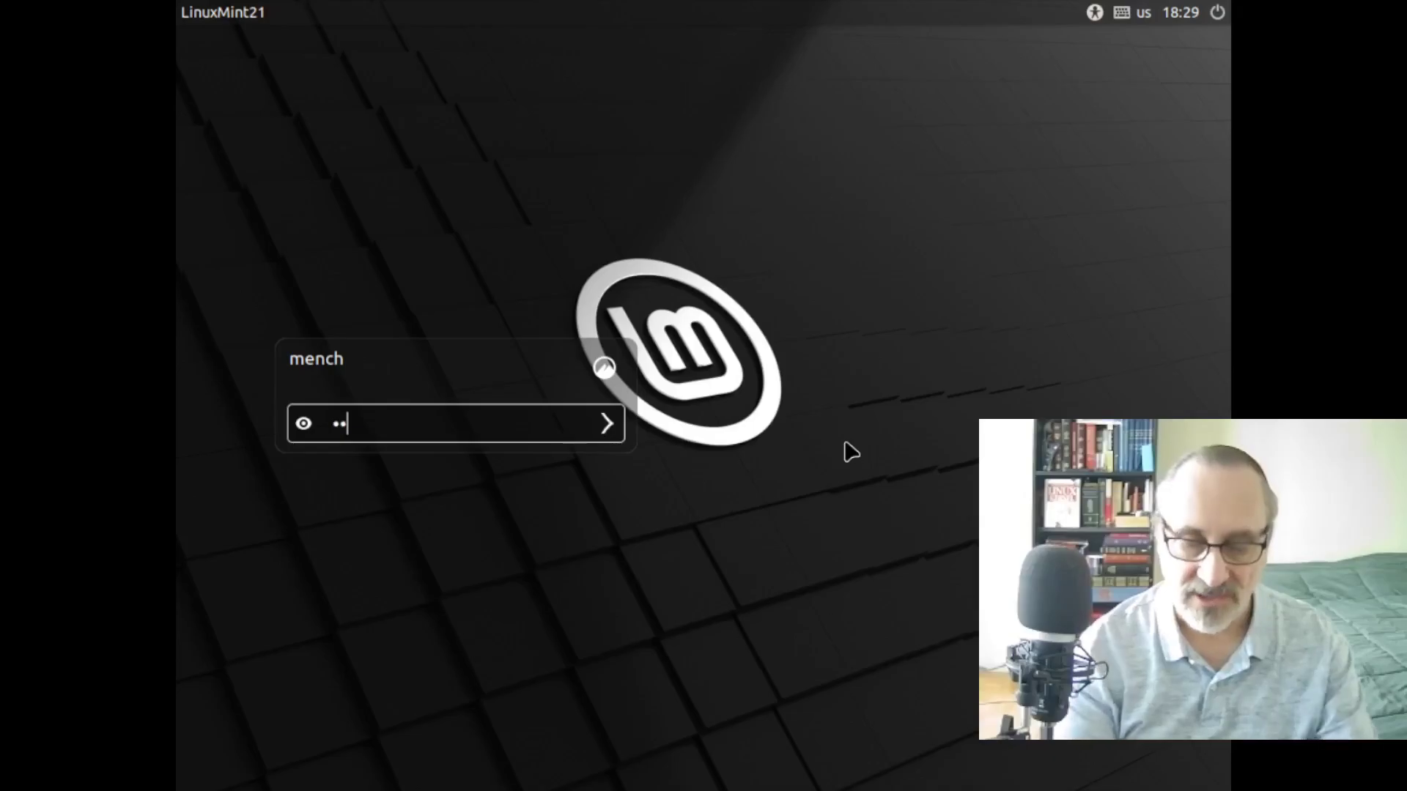
{"action": "key", "text": "Return"}
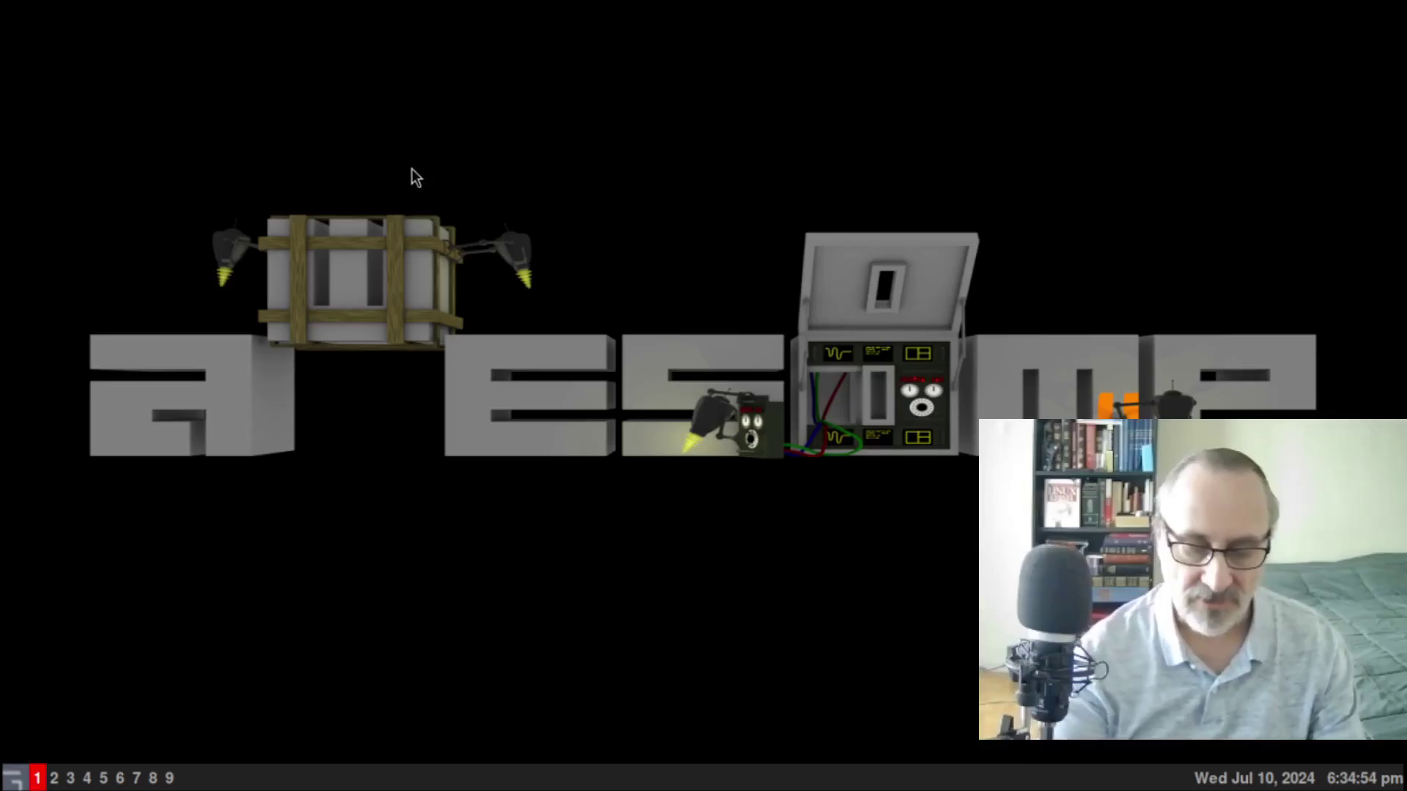
Open an xterm with Super+Enter, run neofetch, then open another terminal
{"action": "key", "text": "super+Return"}
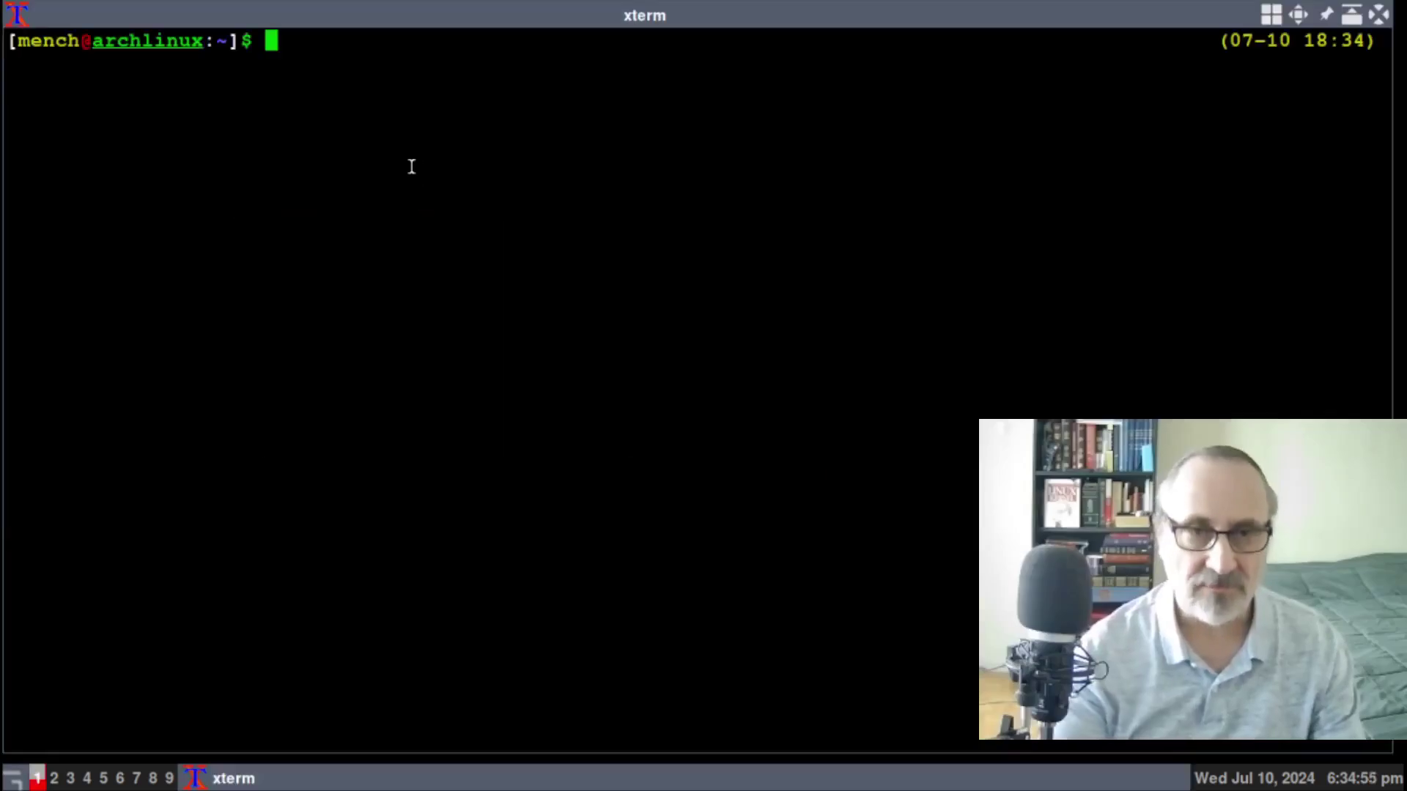
{"action": "type", "text": "neofetch"}
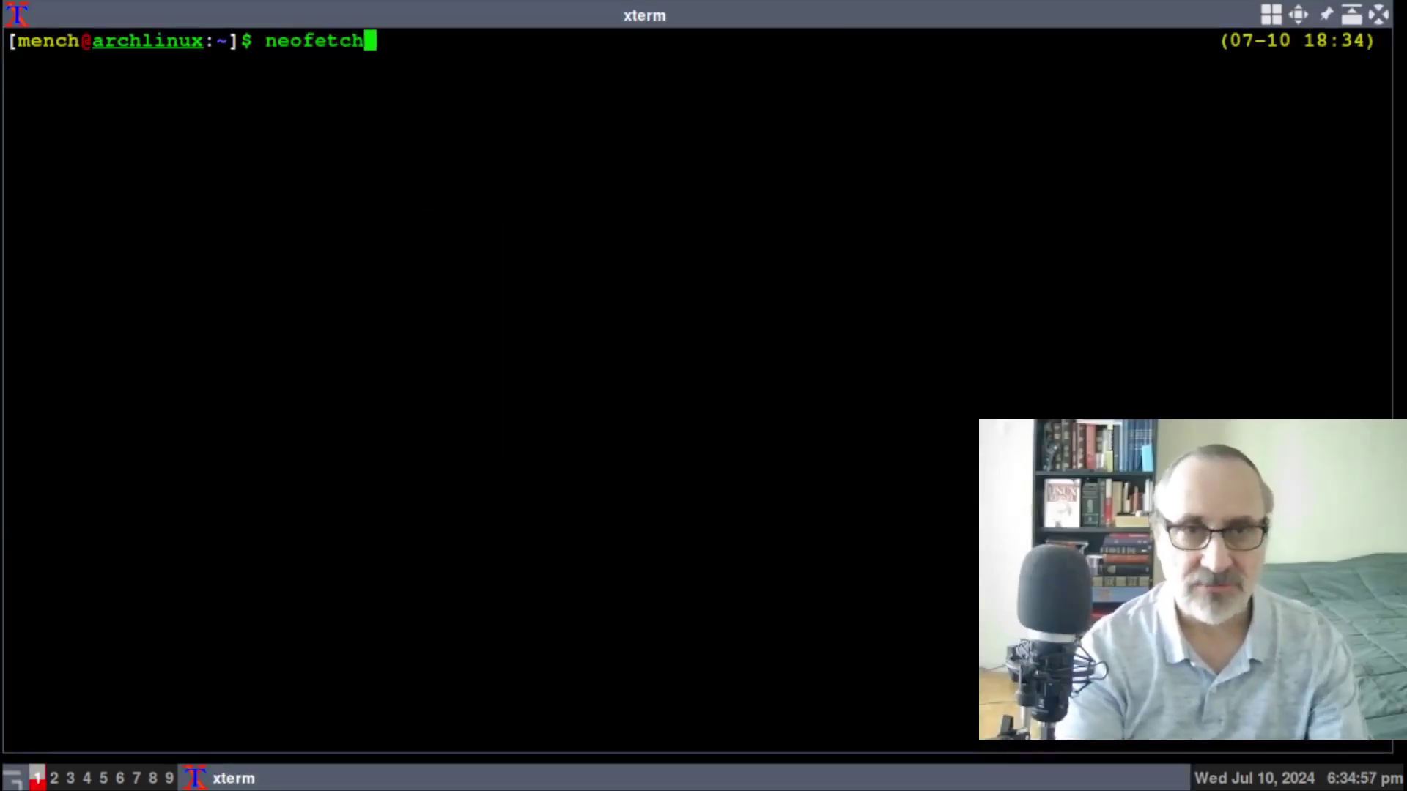
{"action": "key", "text": "Return"}
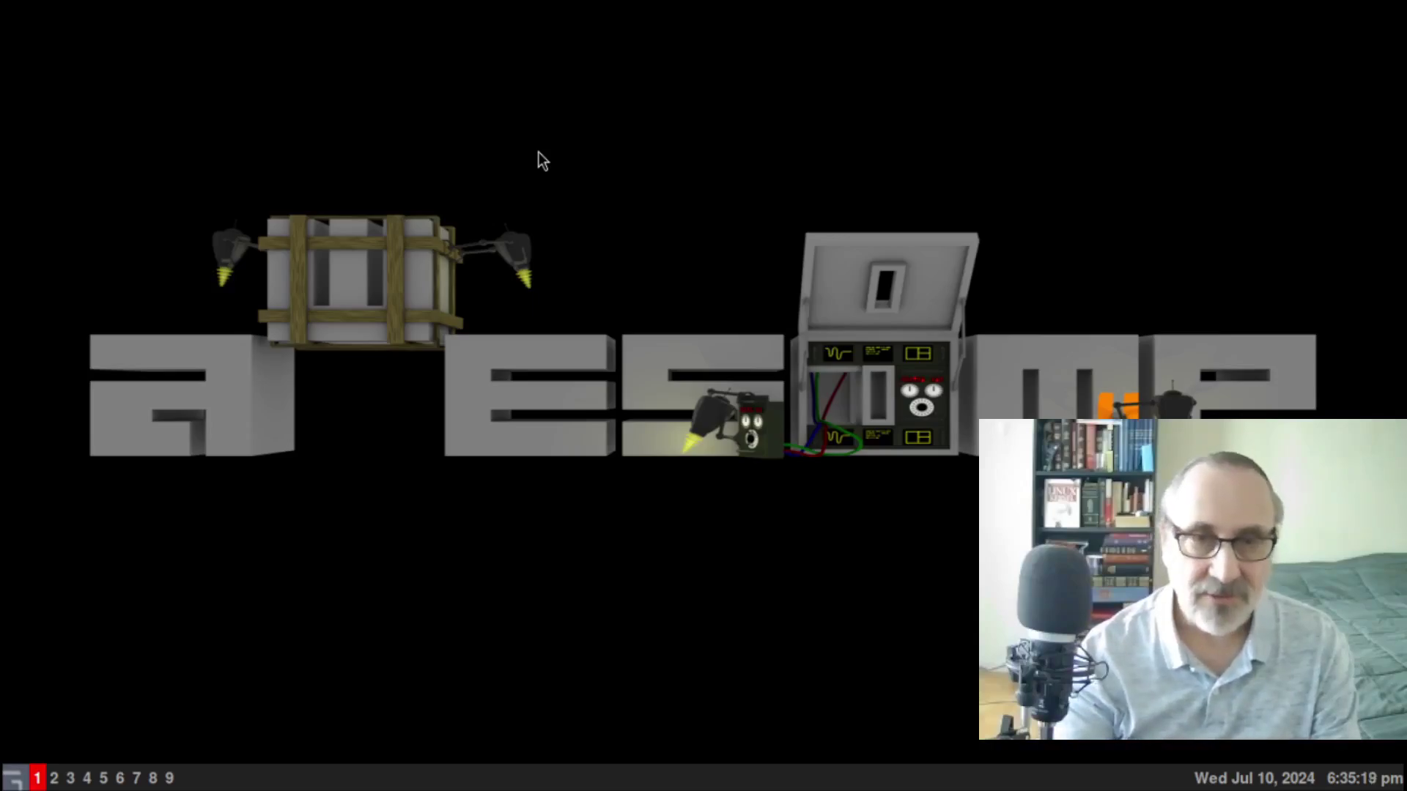
{"action": "key", "text": "super+Return"}
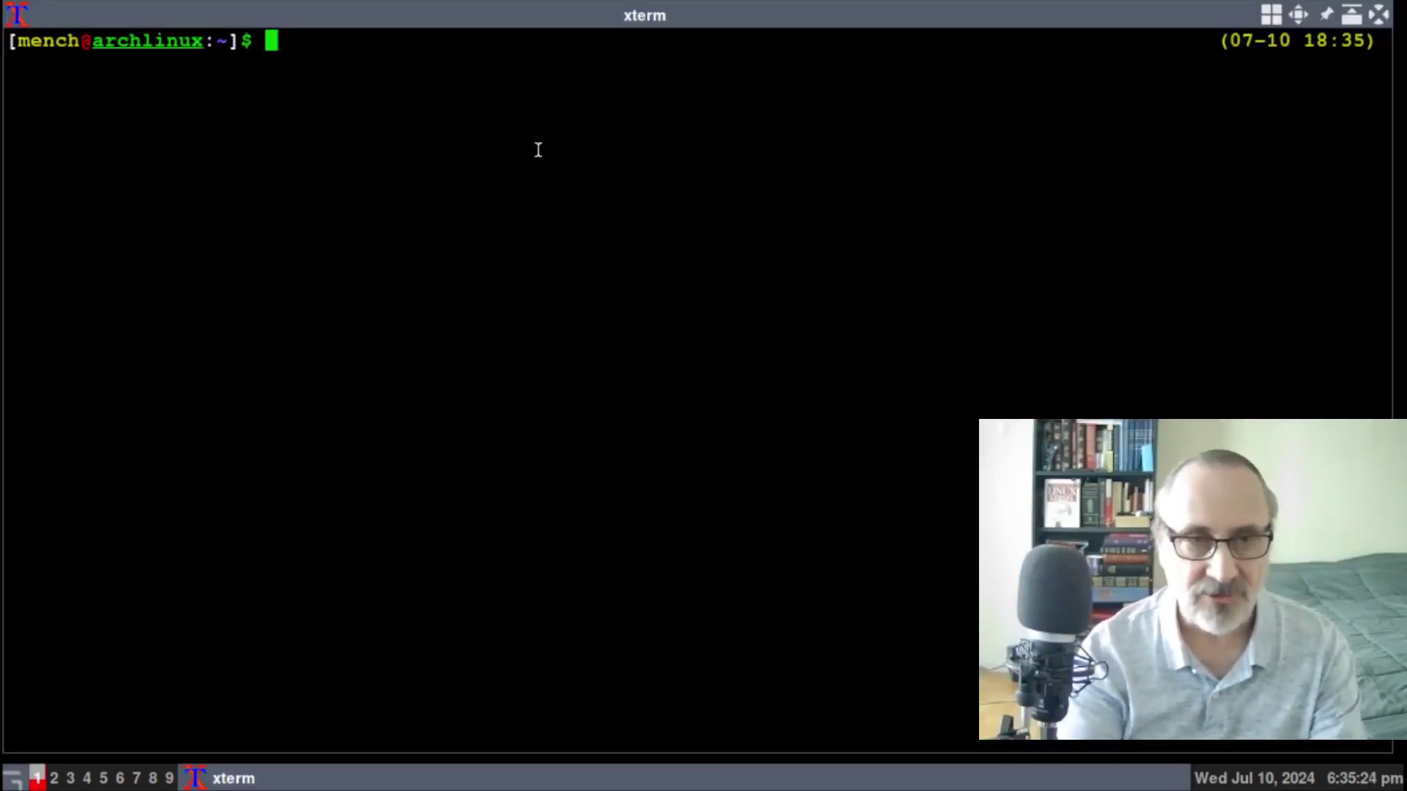
Run sudo pacman -S numlockx with the sudo password, showing numlockx 1.2-5 already up to date
{"action": "type", "text": "sudo pa"}
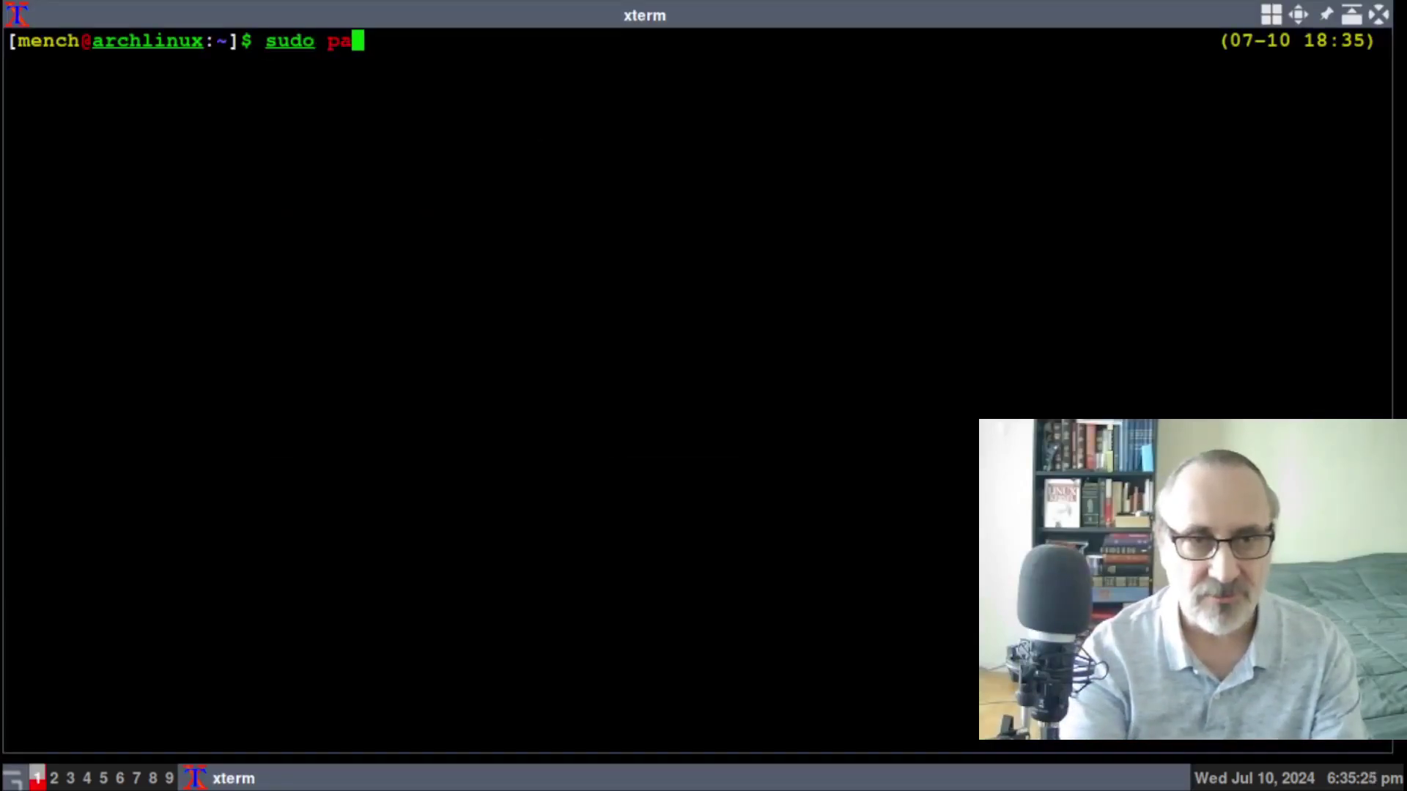
{"action": "type", "text": "cman numlockx"}
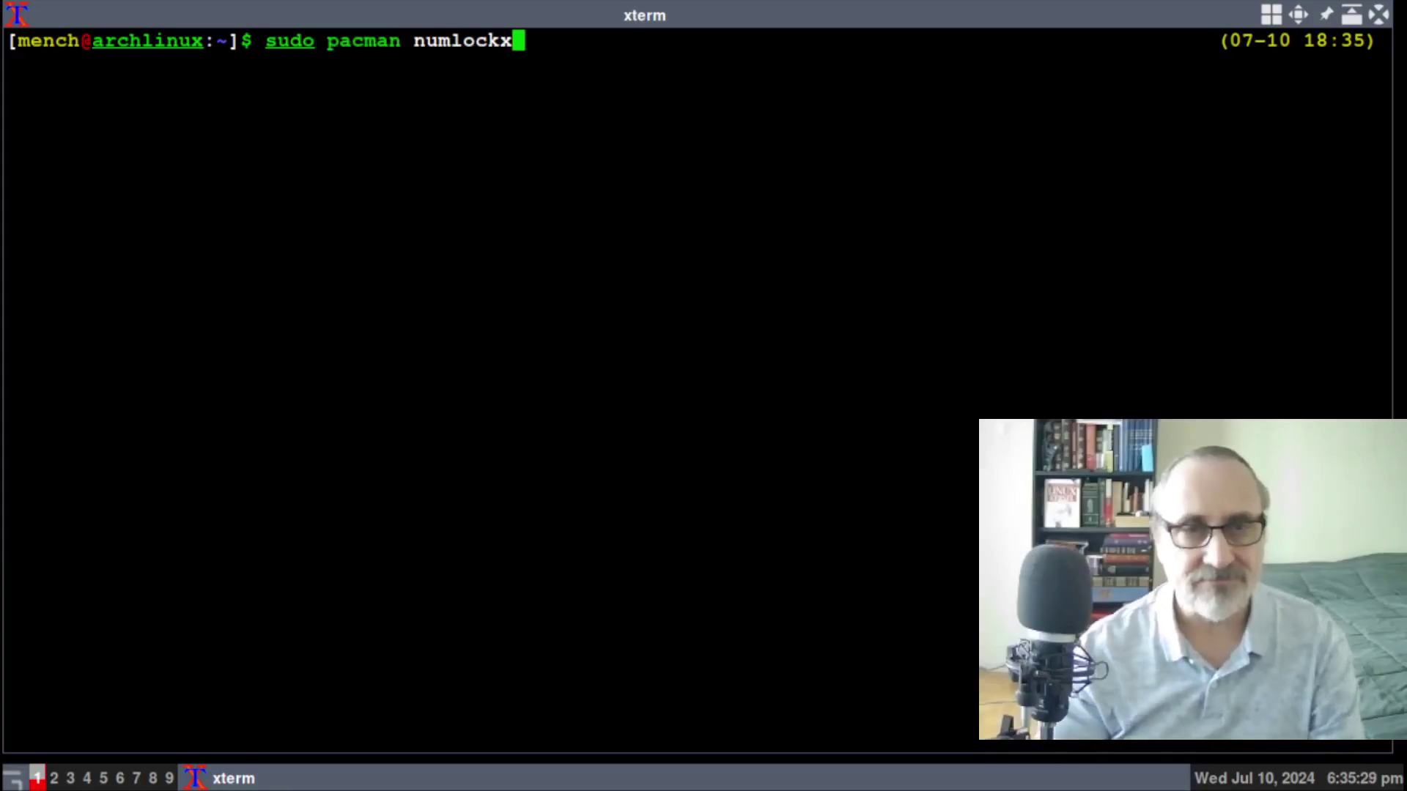
{"action": "key", "text": "Left"}
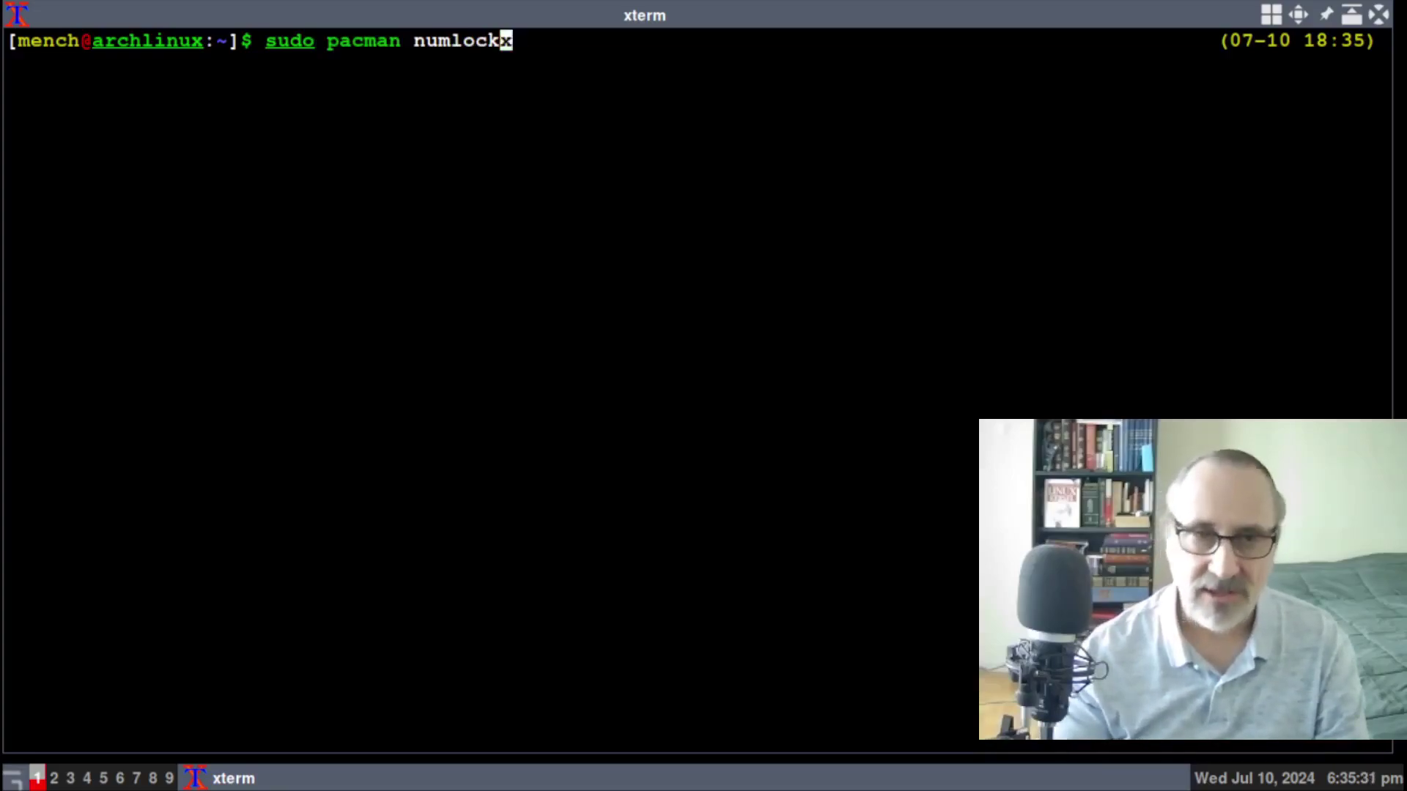
{"action": "key", "text": "Left"}
{"action": "key", "text": "Left"}
{"action": "key", "text": "Left"}
{"action": "key", "text": "Left"}
{"action": "key", "text": "Left"}
{"action": "key", "text": "Left"}
{"action": "key", "text": "Left"}
{"action": "key", "text": "Left"}
{"action": "key", "text": "Left"}
{"action": "key", "text": "Left"}
{"action": "key", "text": "Left"}
{"action": "key", "text": "Left"}
{"action": "key", "text": "Left"}
{"action": "key", "text": "Left"}
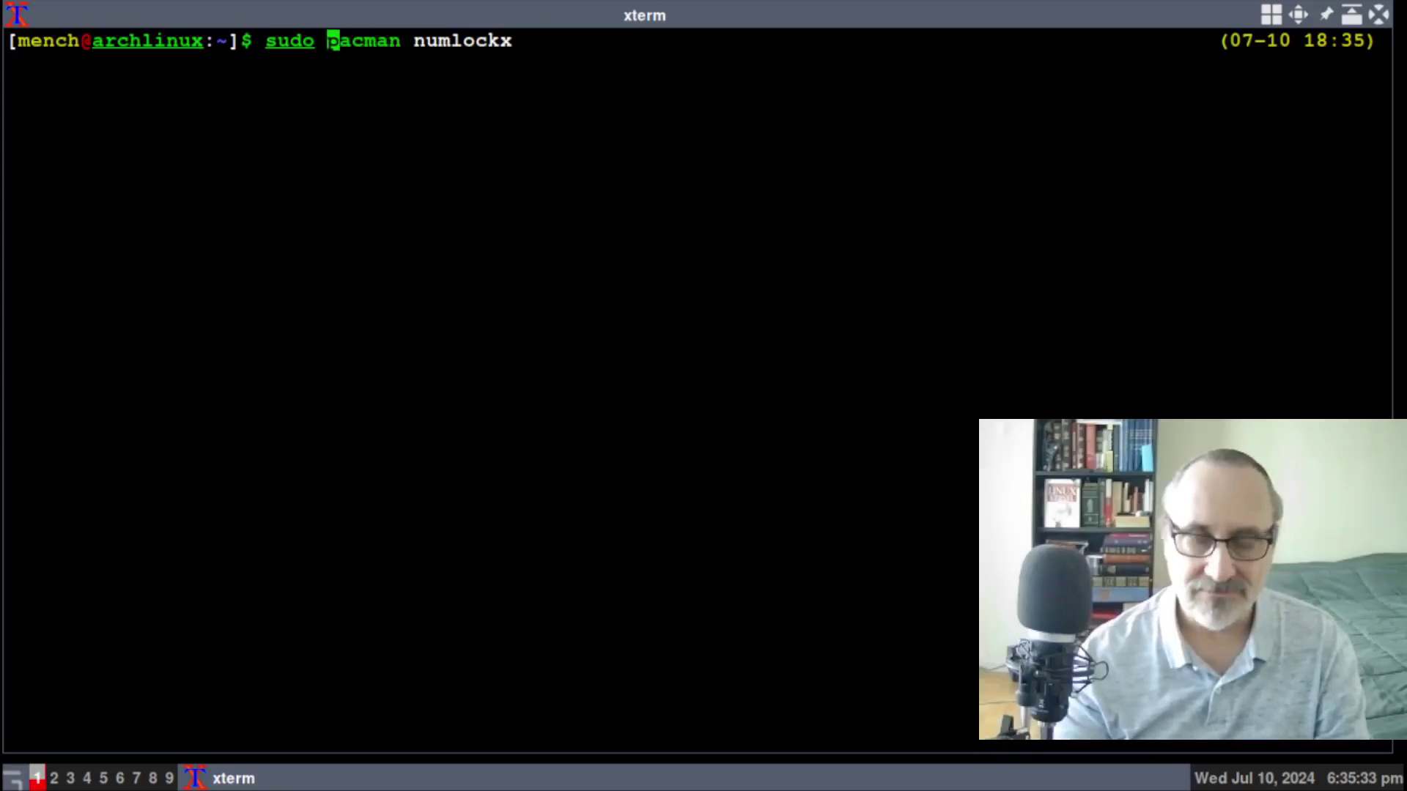
{"action": "key", "text": "Right"}
{"action": "key", "text": "Right"}
{"action": "key", "text": "Right"}
{"action": "key", "text": "Right"}
{"action": "key", "text": "Right"}
{"action": "key", "text": "Right"}
{"action": "key", "text": "Right"}
{"action": "type", "text": "-S"}
{"action": "key", "text": "Return"}
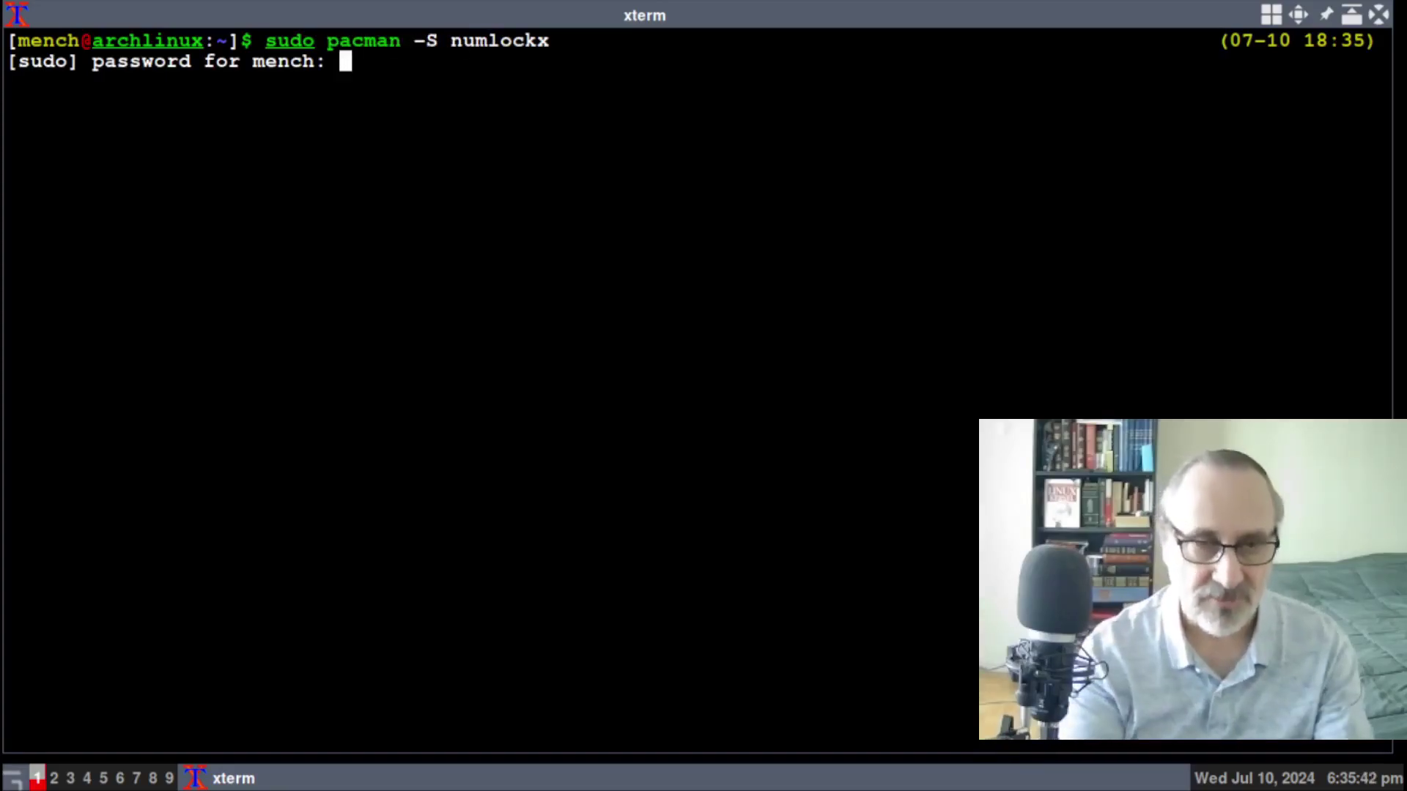
{"action": "key", "text": "Return"}
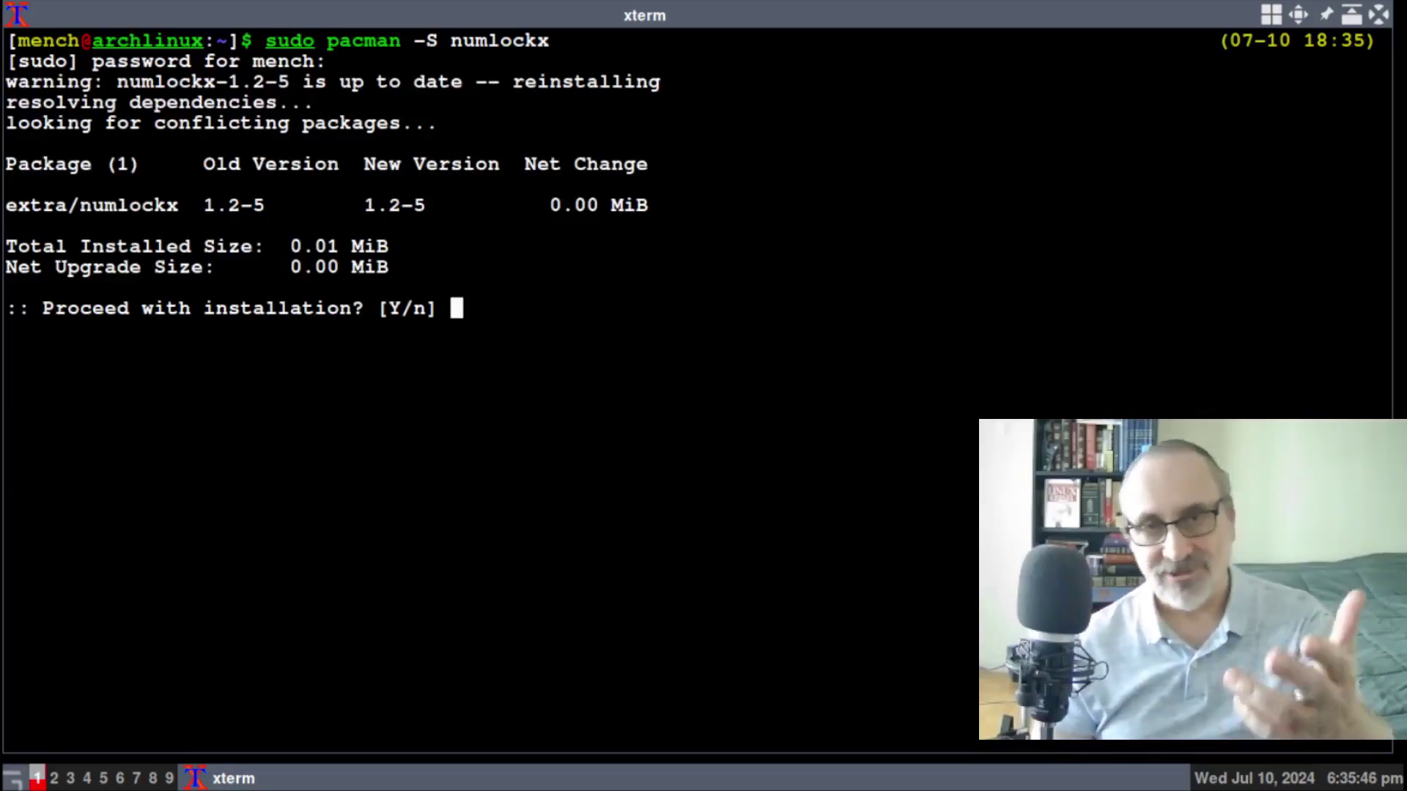
Decline reinstalling numlockx and clear the terminal
{"action": "type", "text": "n"}
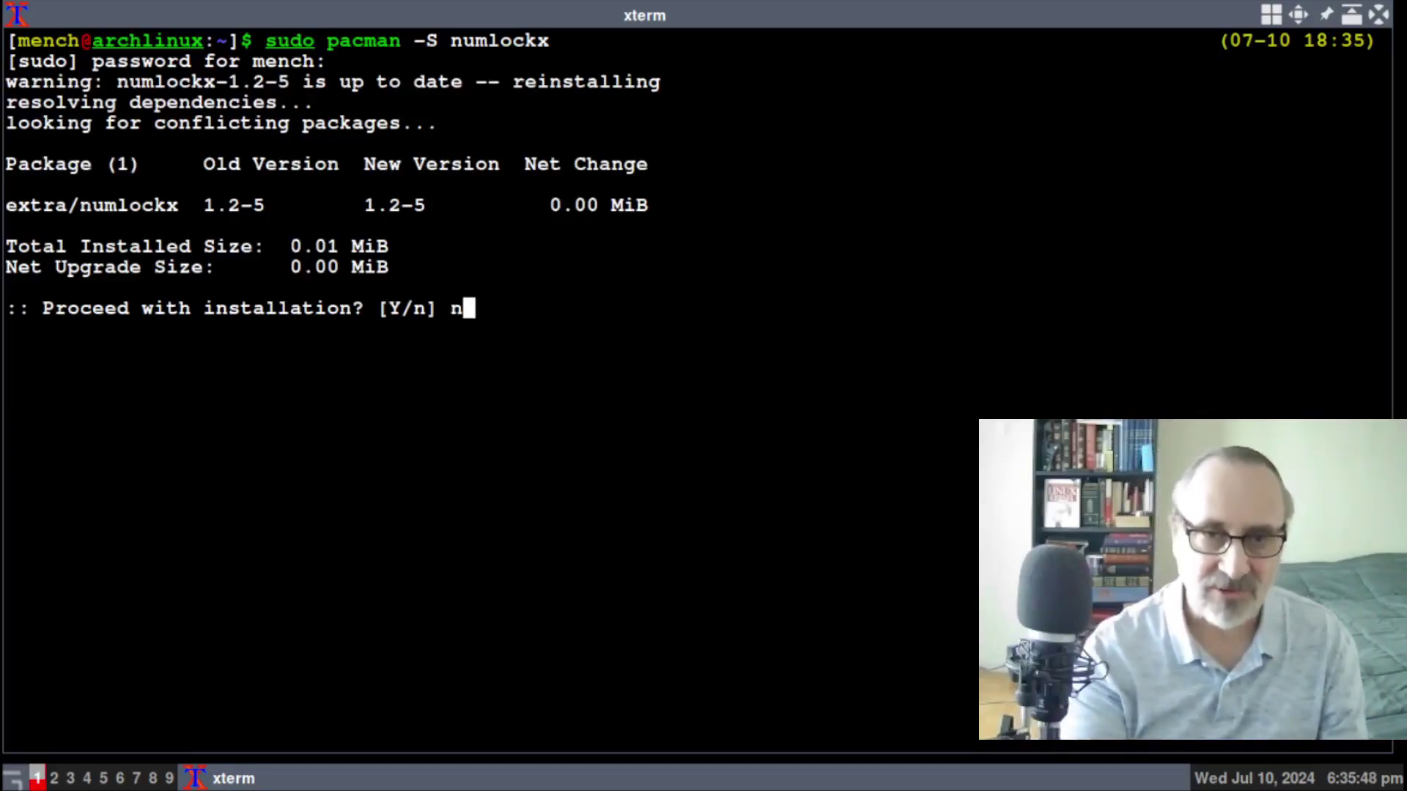
{"action": "key", "text": "Return"}
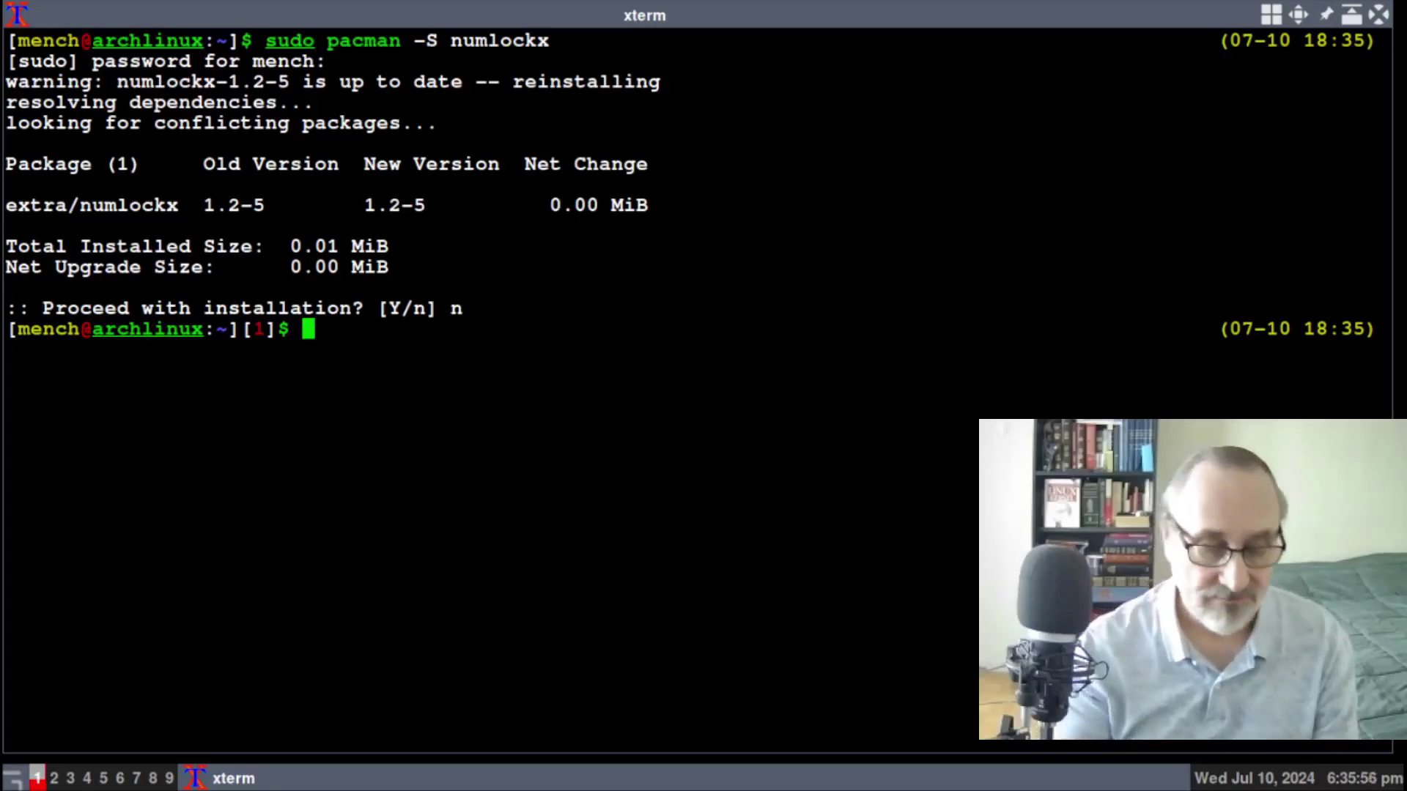
{"action": "key", "text": "ctrl+l"}
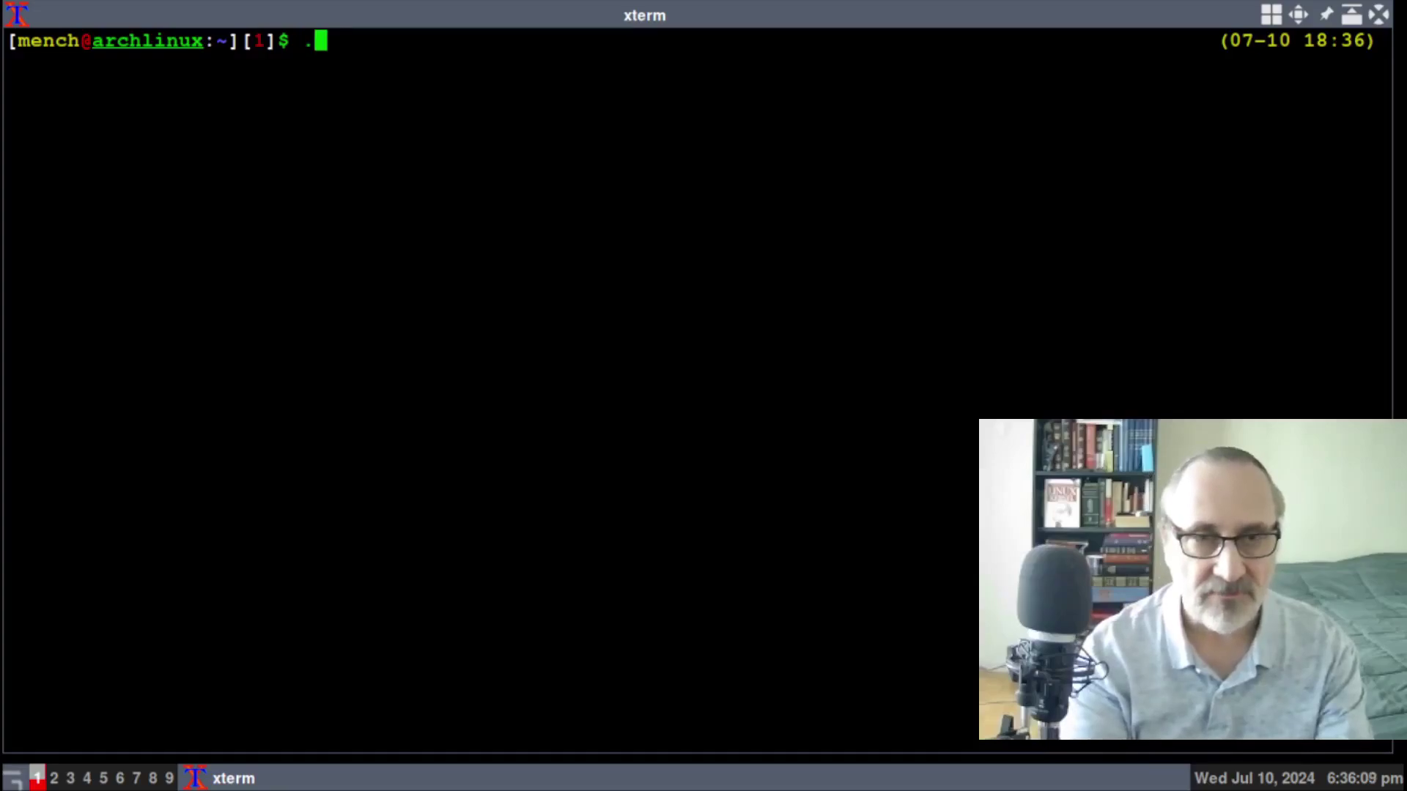
Open .xinitrc in vim
{"action": "type", "text": ".xini"}
{"action": "key", "text": "BackSpace"}
{"action": "key", "text": "BackSpace"}
{"action": "key", "text": "BackSpace"}
{"action": "key", "text": "BackSpace"}
{"action": "key", "text": "BackSpace"}
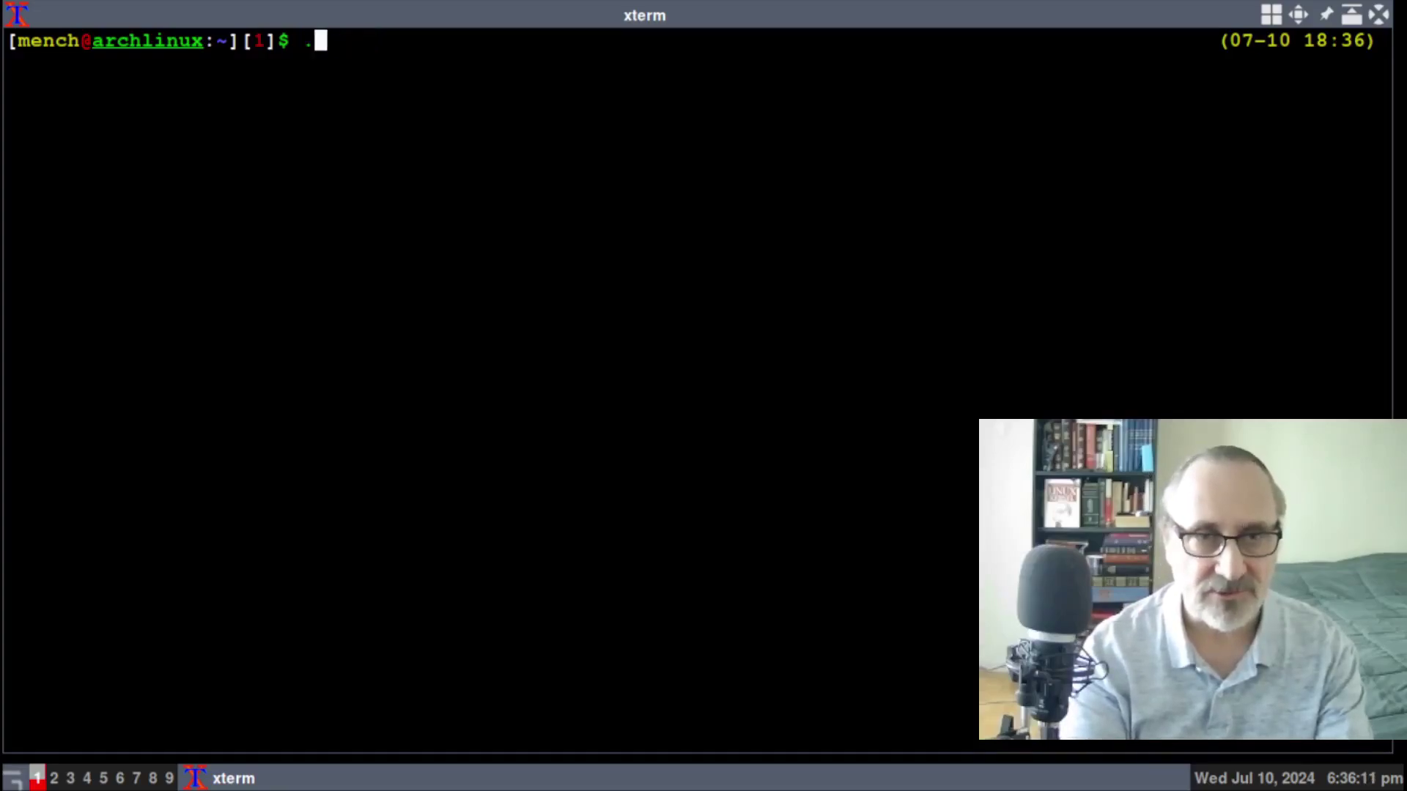
{"action": "type", "text": "vim ."}
{"action": "type", "text": ".xini"}
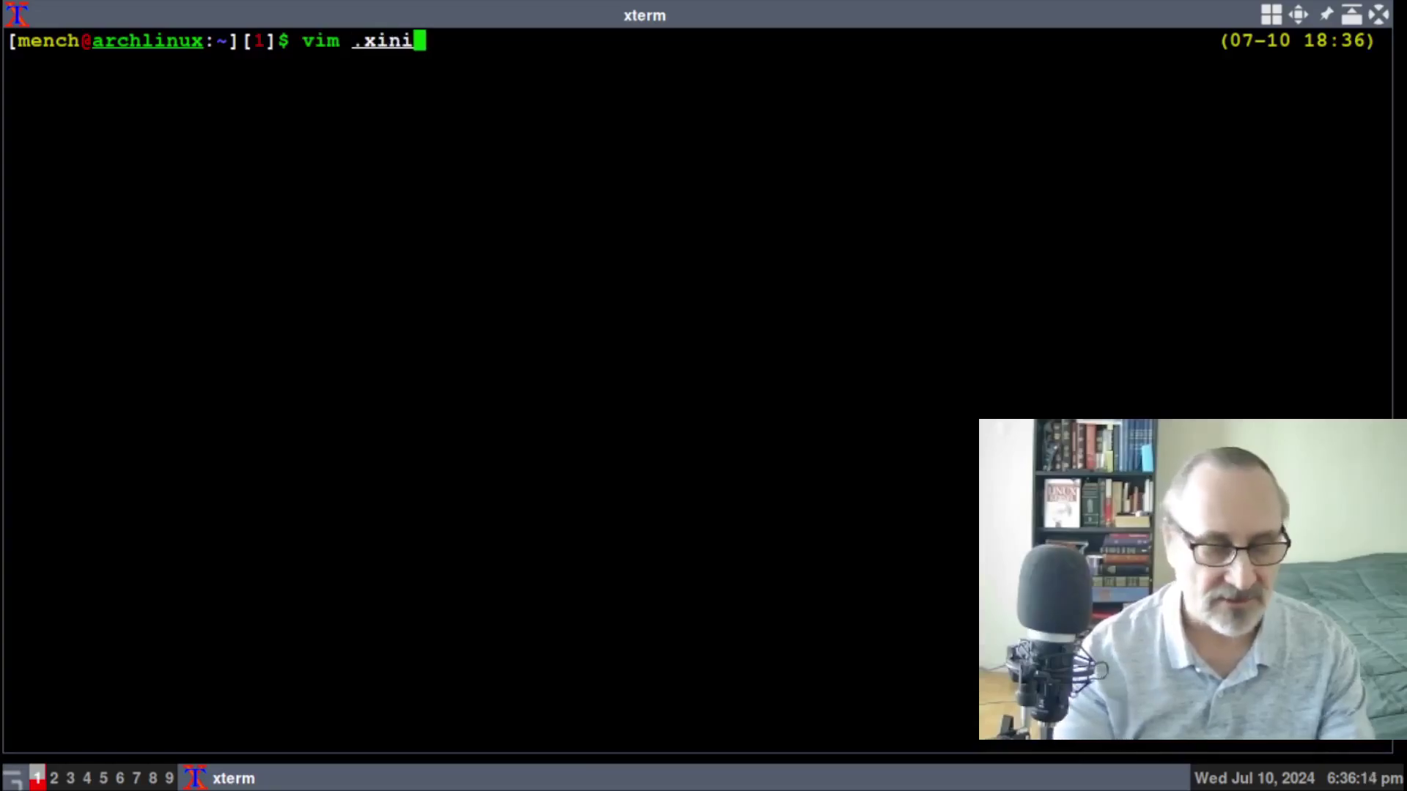
{"action": "key", "text": "Tab"}
{"action": "key", "text": "Return"}
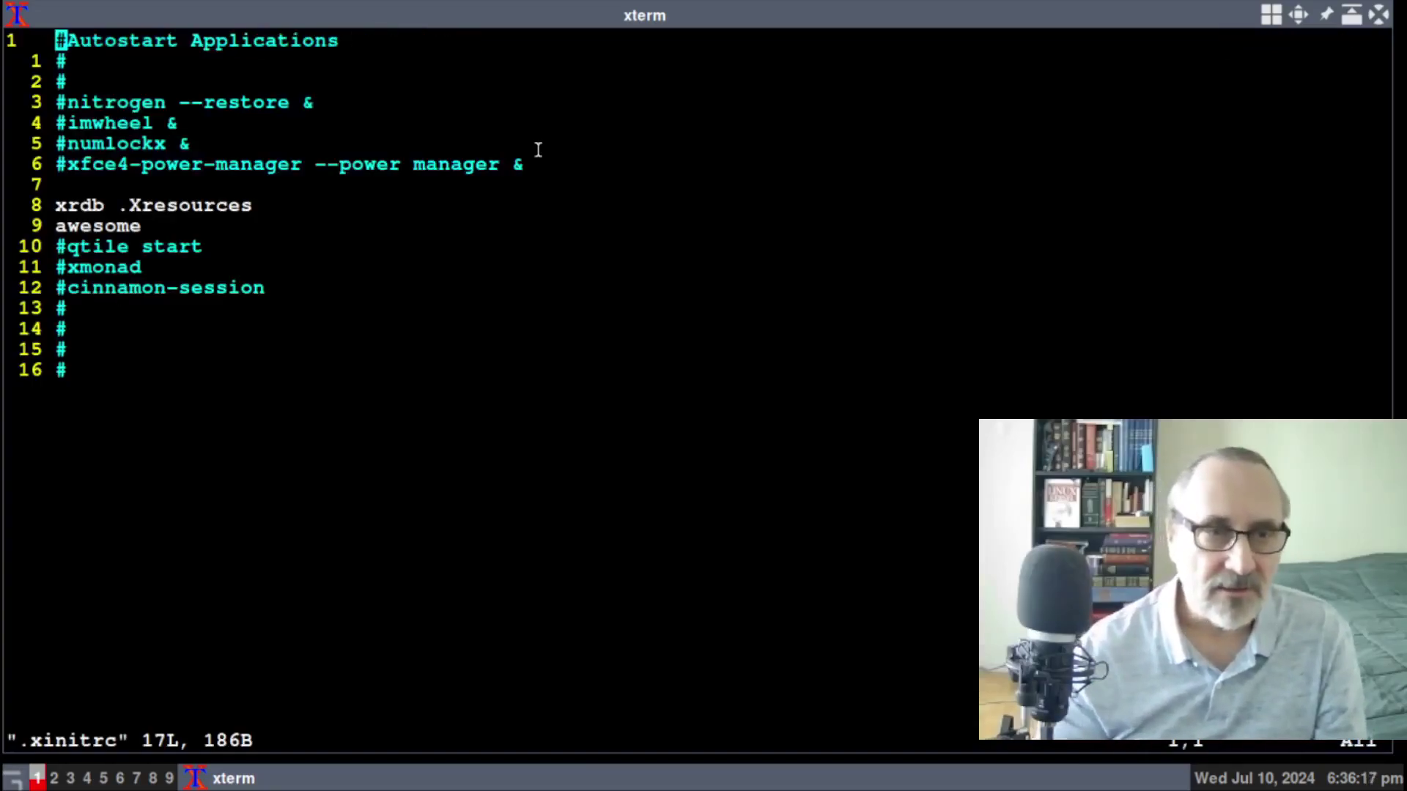
Uncomment the numlockx & line, then put its # back
{"action": "key", "text": "5"}
{"action": "key", "text": "j"}
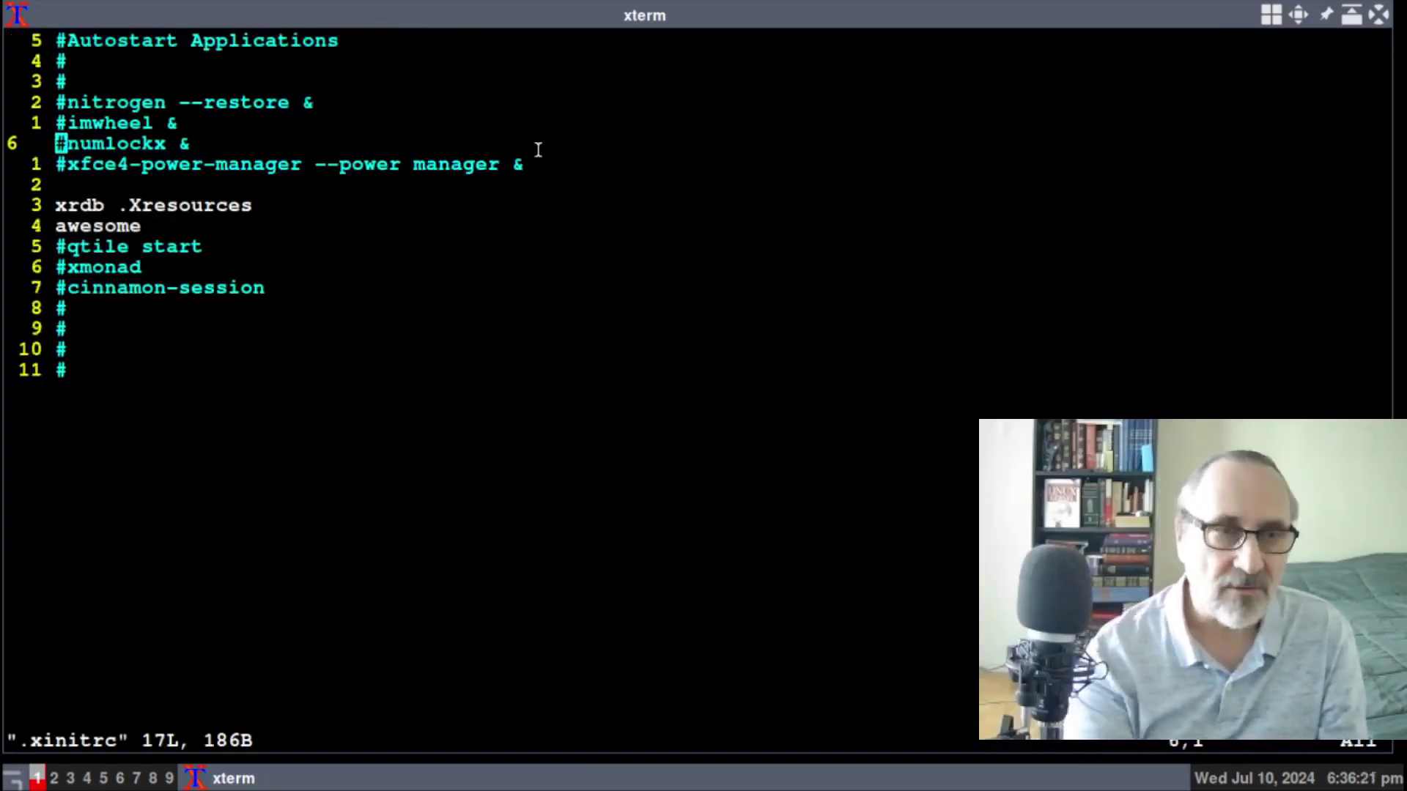
{"action": "key", "text": "x"}
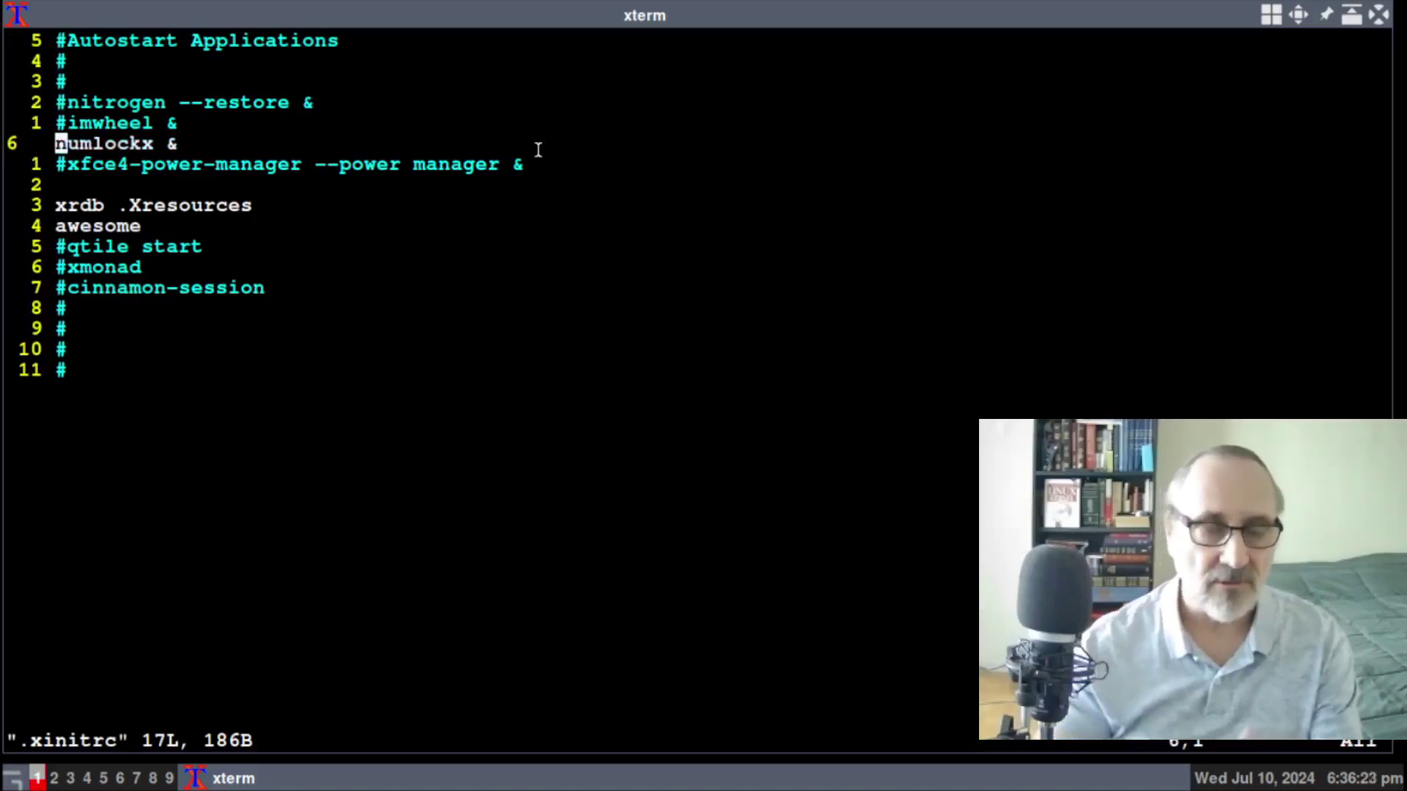
{"action": "key", "text": "j"}
{"action": "key", "text": "j"}
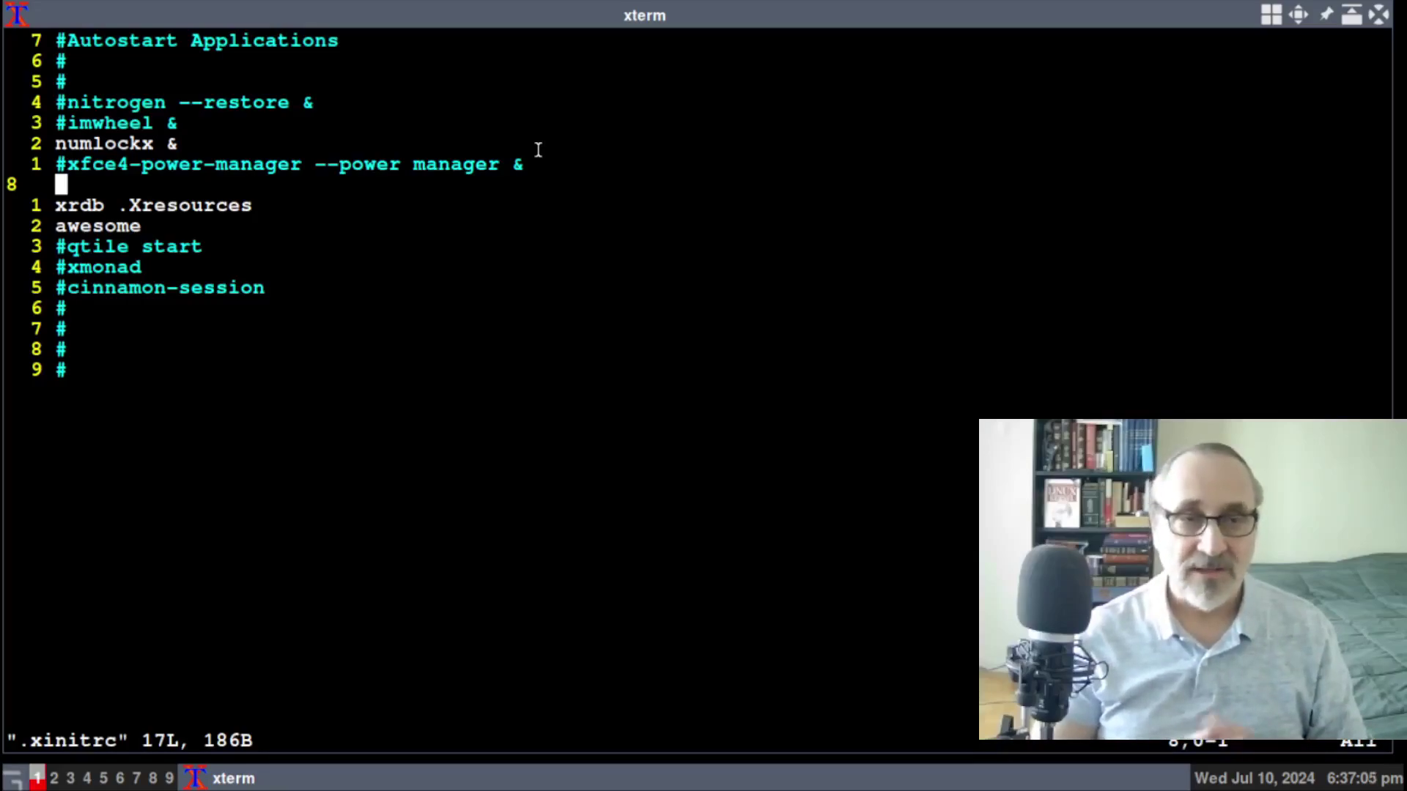
{"action": "key", "text": "k"}
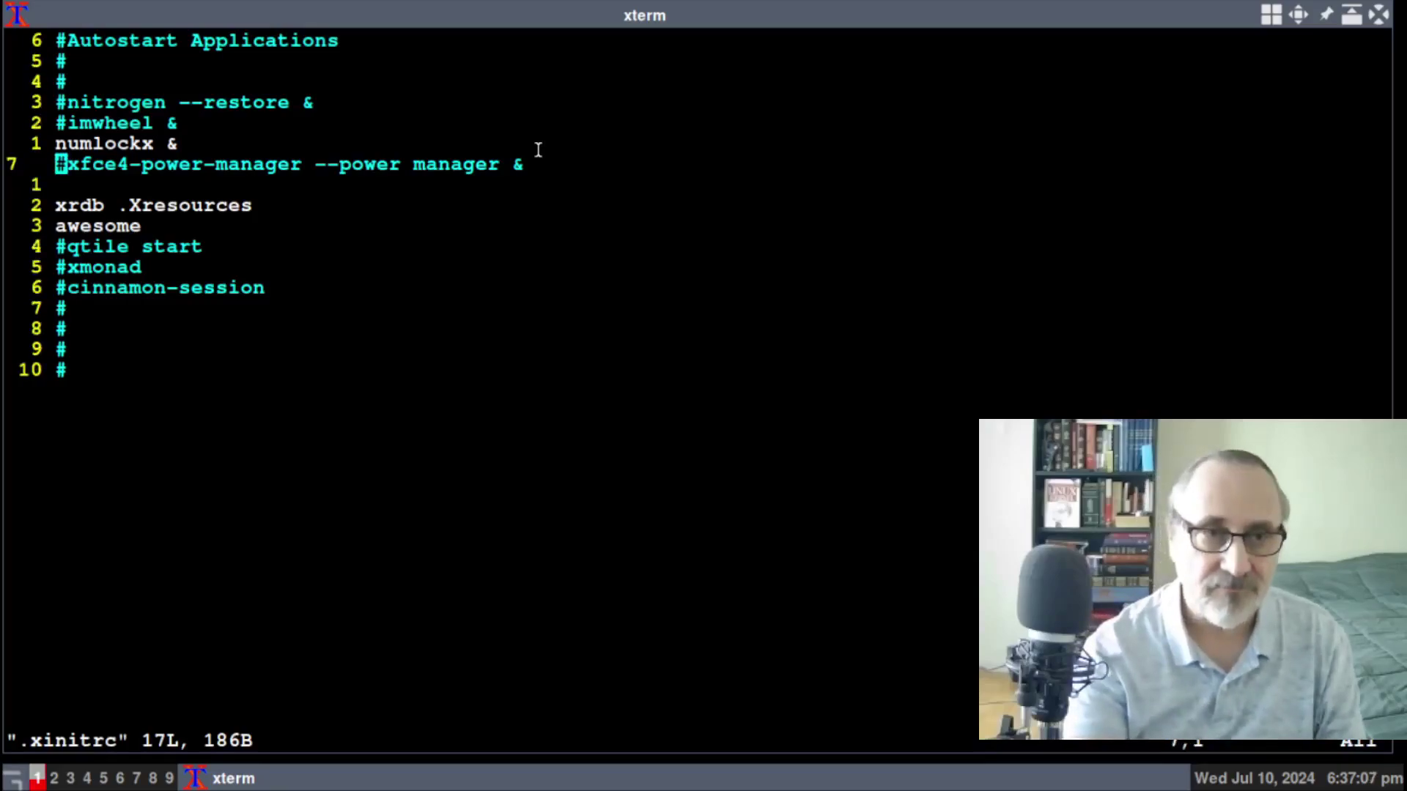
{"action": "type", "text": "ki"}
{"action": "type", "text": "#"}
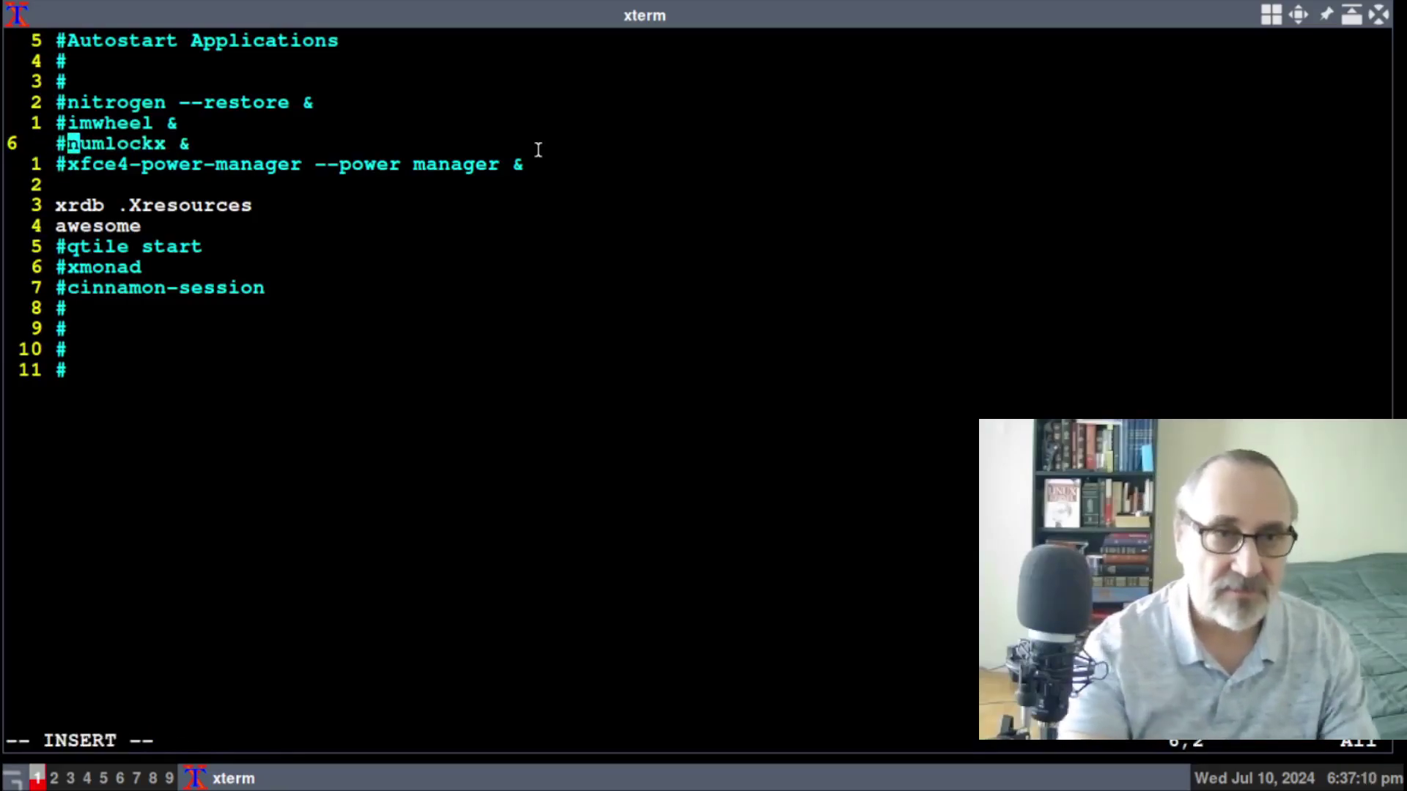
{"action": "key", "text": "Escape"}
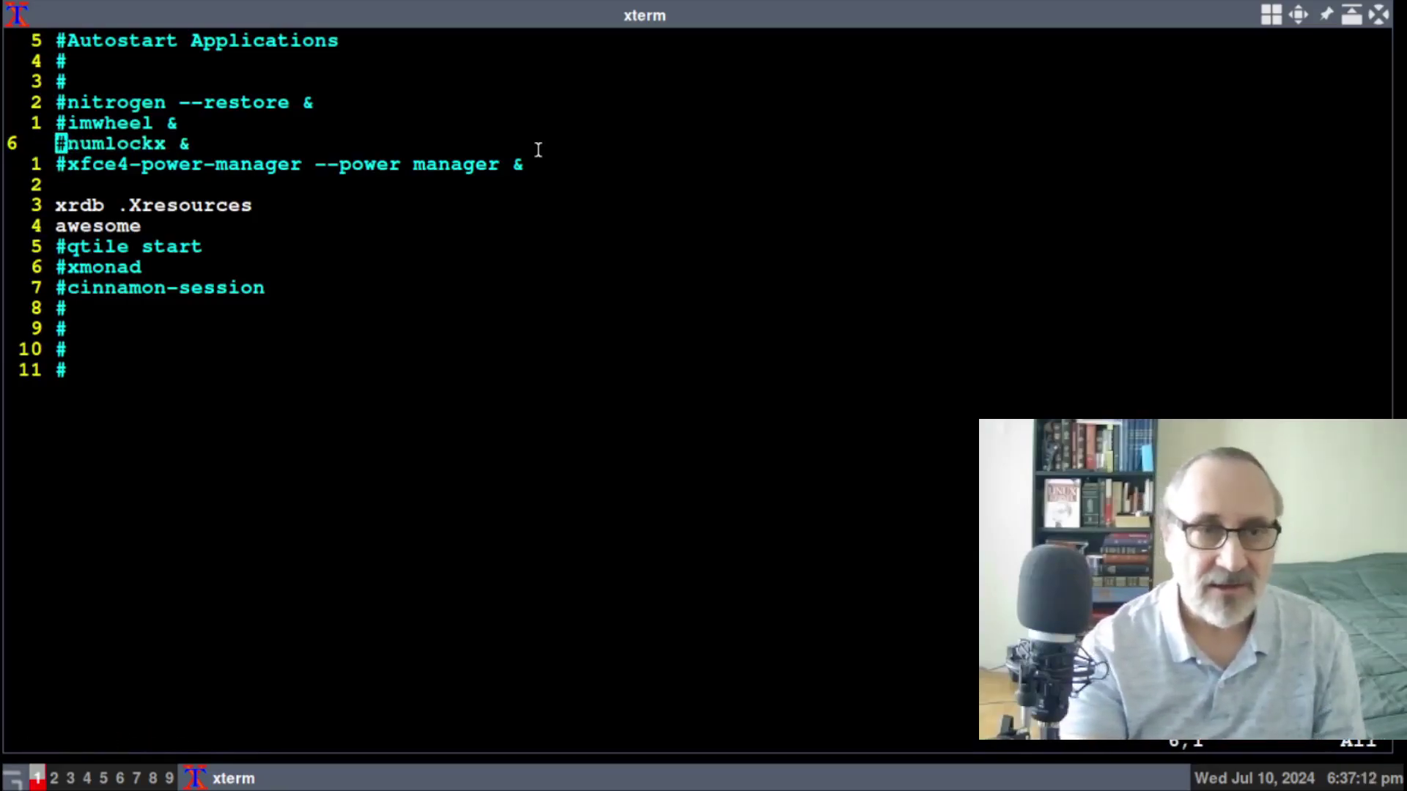
Review the startup lines down past qtile start, then quit with :q! without saving
{"action": "key", "text": "j"}
{"action": "key", "text": "j"}
{"action": "key", "text": "j"}
{"action": "key", "text": "j"}
{"action": "key", "text": "j"}
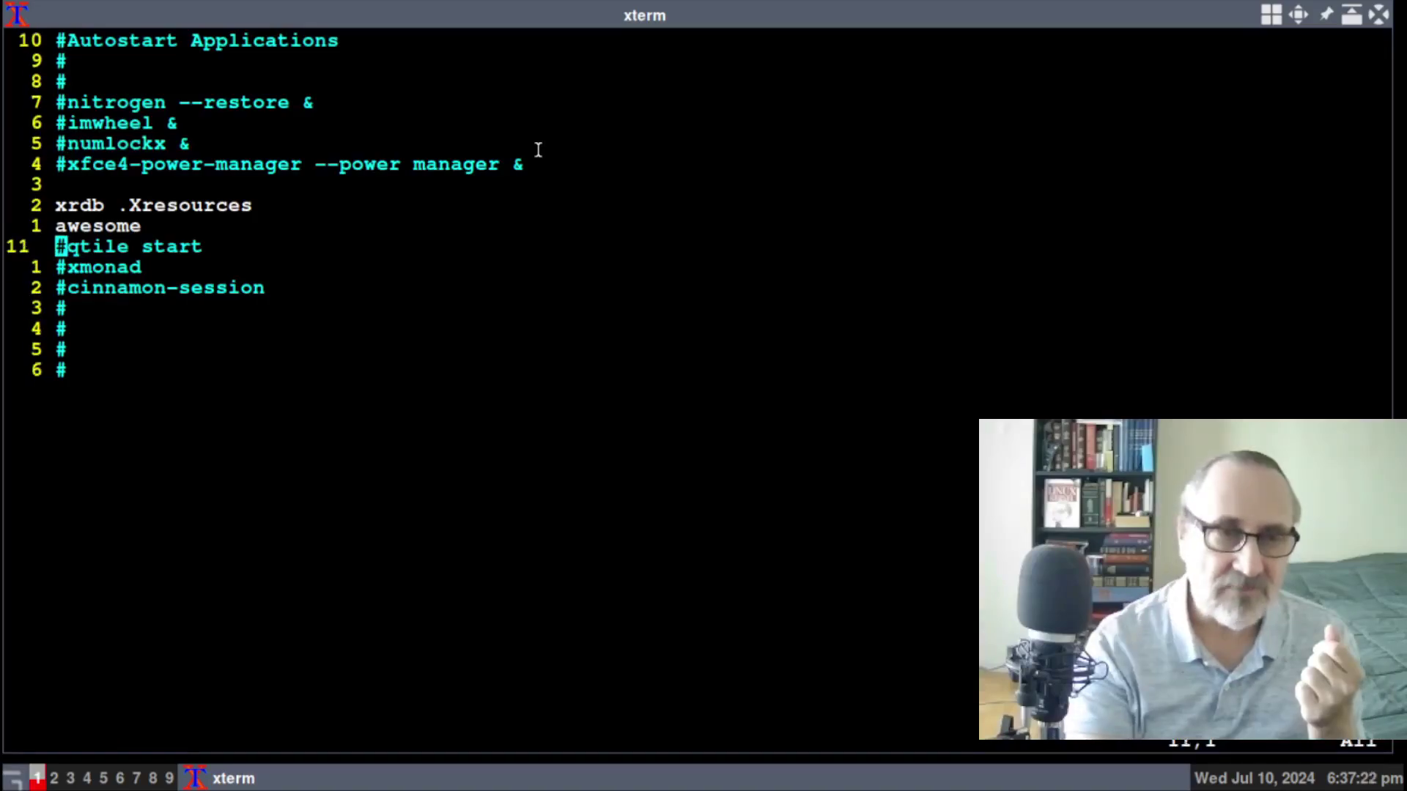
{"action": "key", "text": "k"}
{"action": "key", "text": "k"}
{"action": "key", "text": "k"}
{"action": "key", "text": "j"}
{"action": "key", "text": "j"}
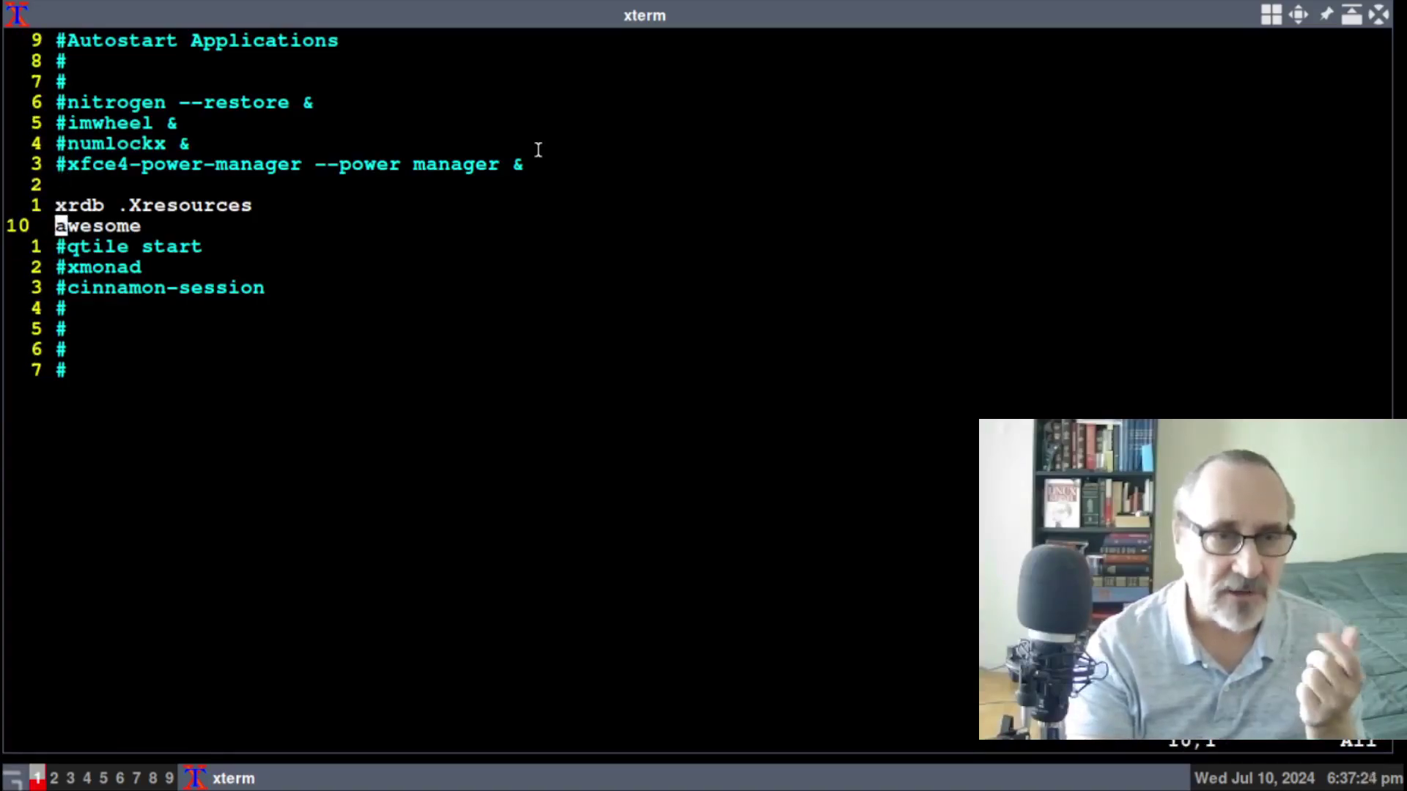
{"action": "key", "text": "j"}
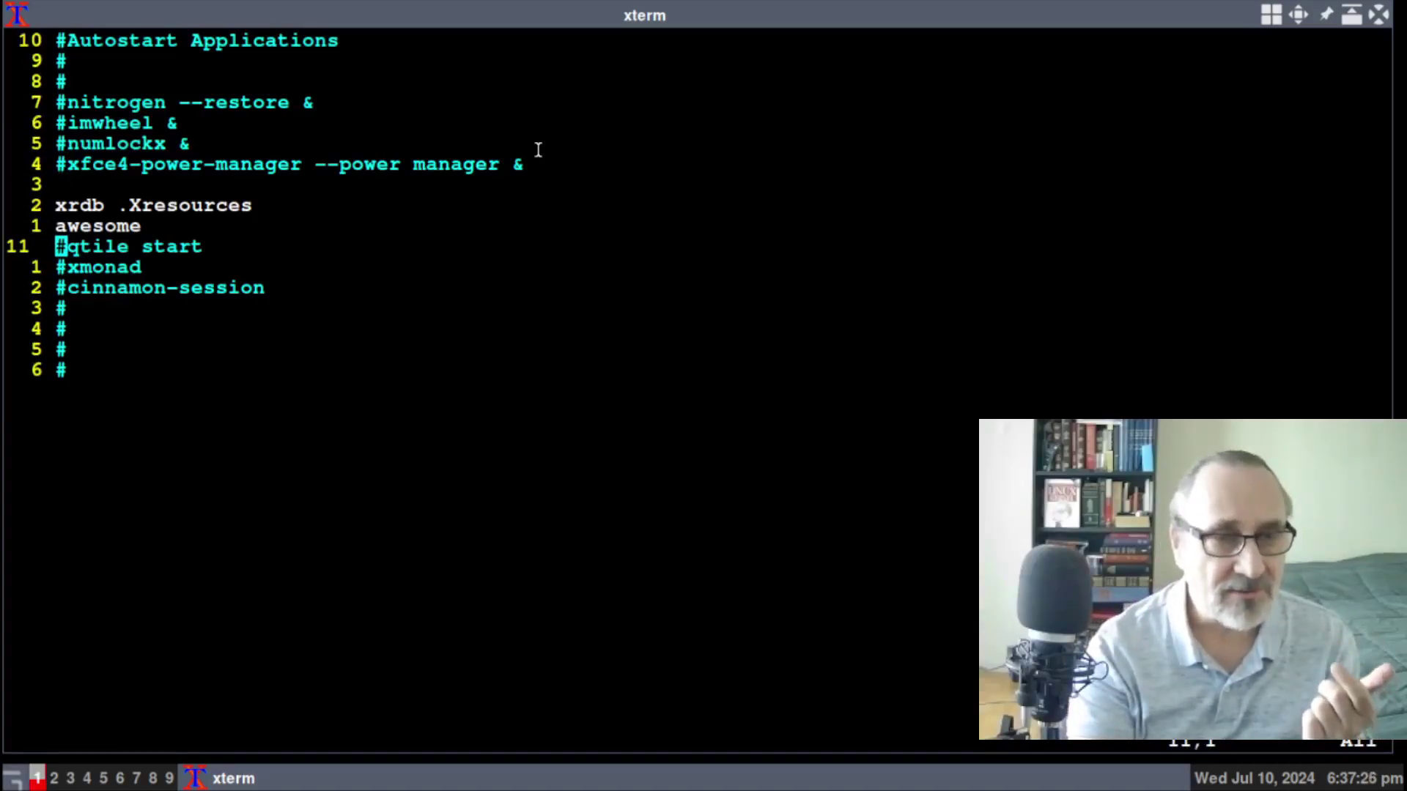
{"action": "key", "text": "j"}
{"action": "key", "text": "j"}
{"action": "key", "text": "j"}
{"action": "key", "text": "j"}
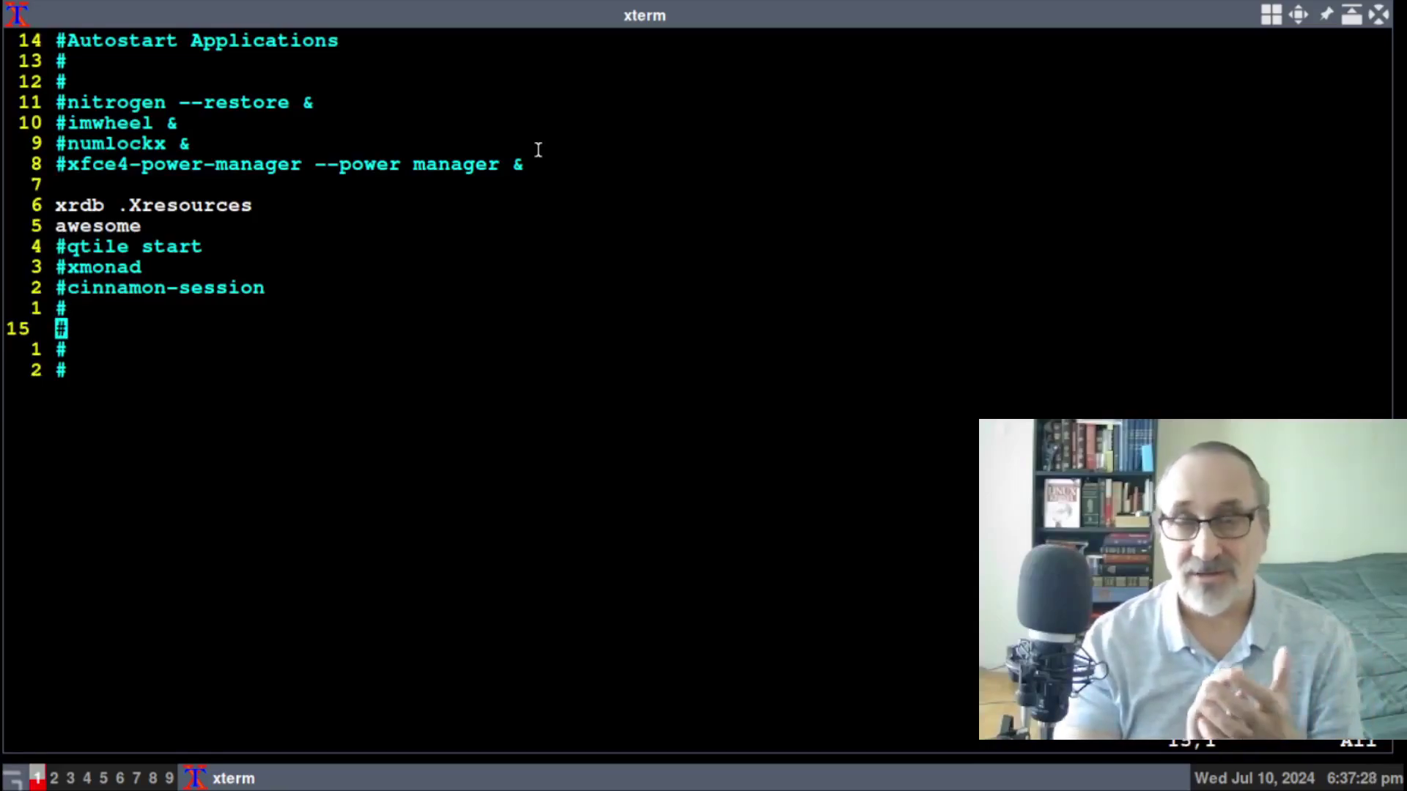
{"action": "type", "text": ":q!"}
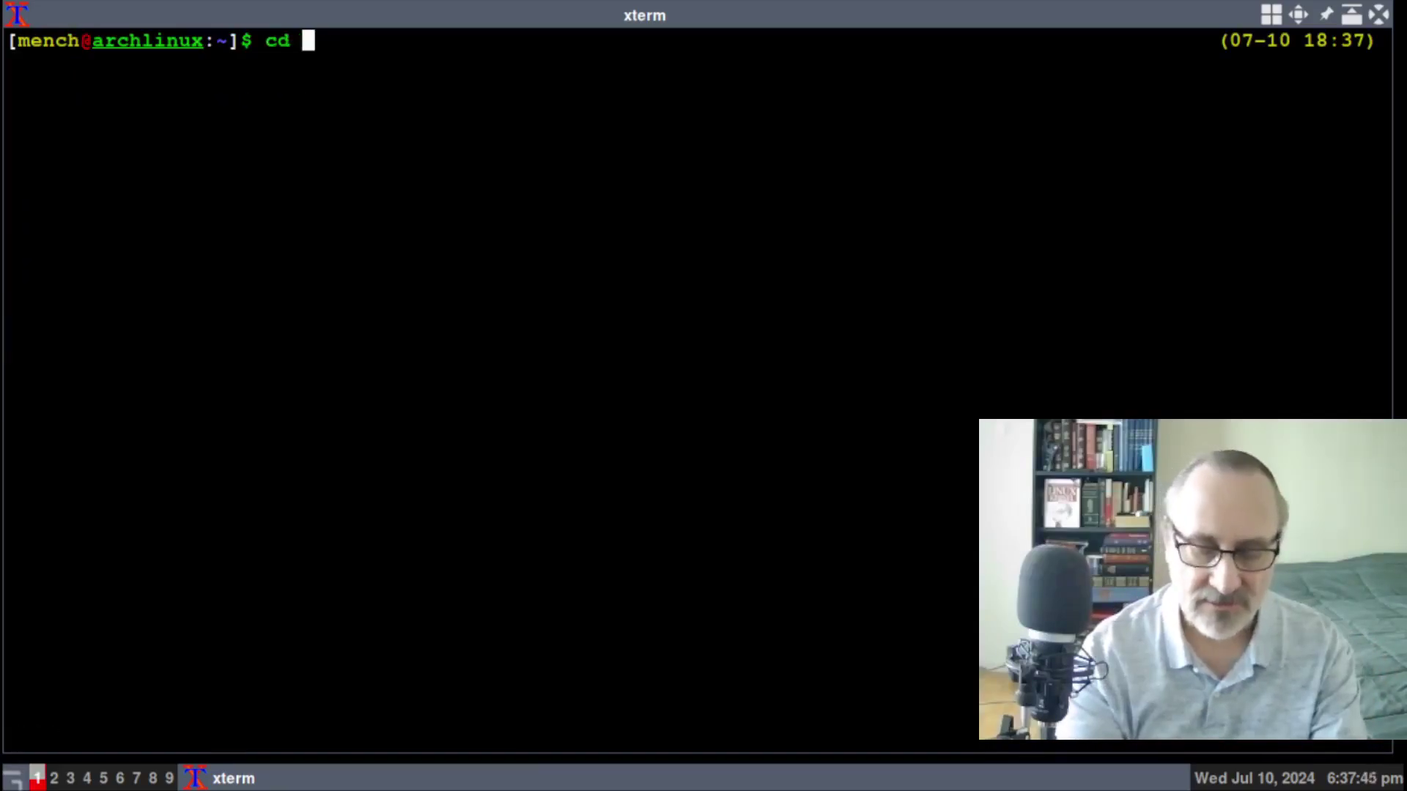
Change into ~/.config/awesome and list its files
{"action": "type", "text": "/"}
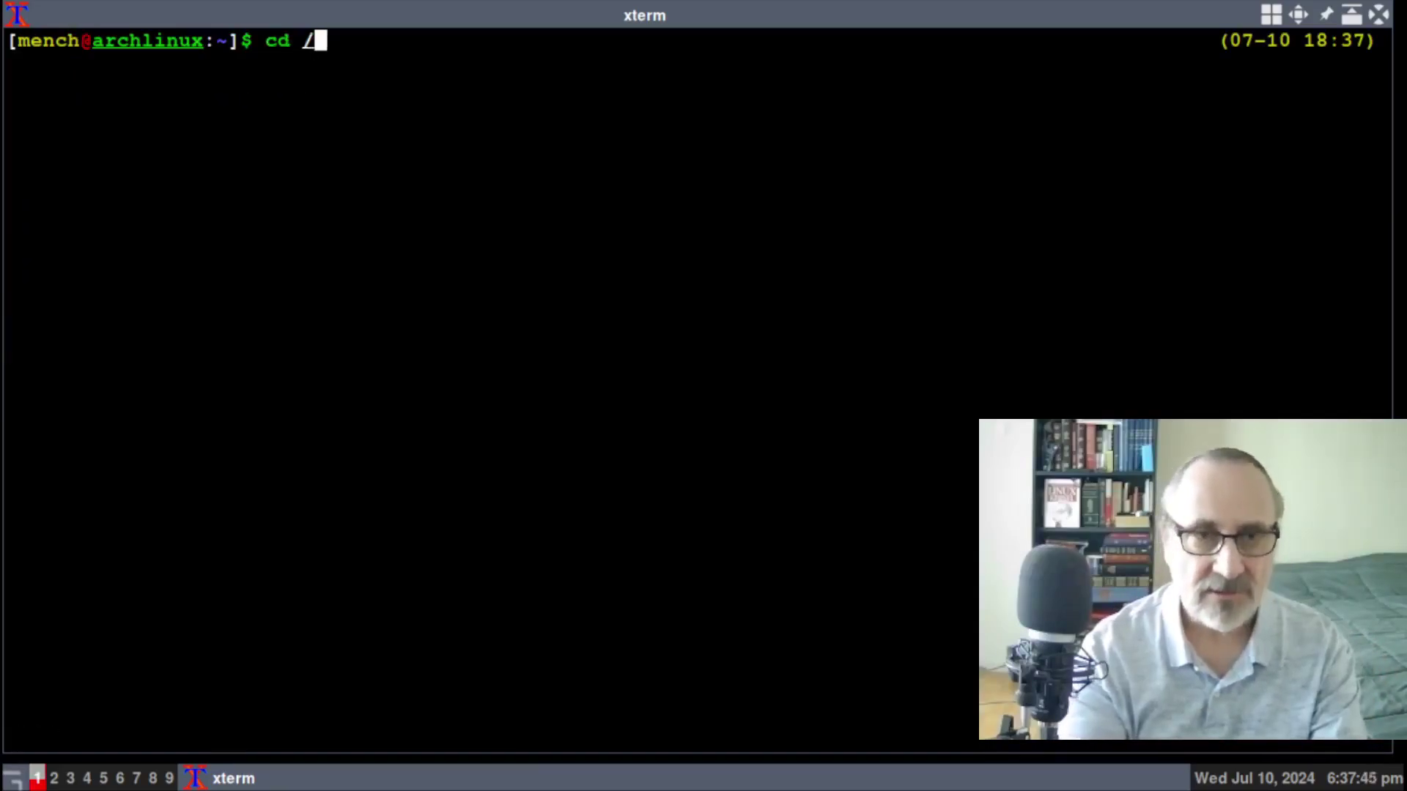
{"action": "key", "text": "BackSpace"}
{"action": "type", "text": ".conf"}
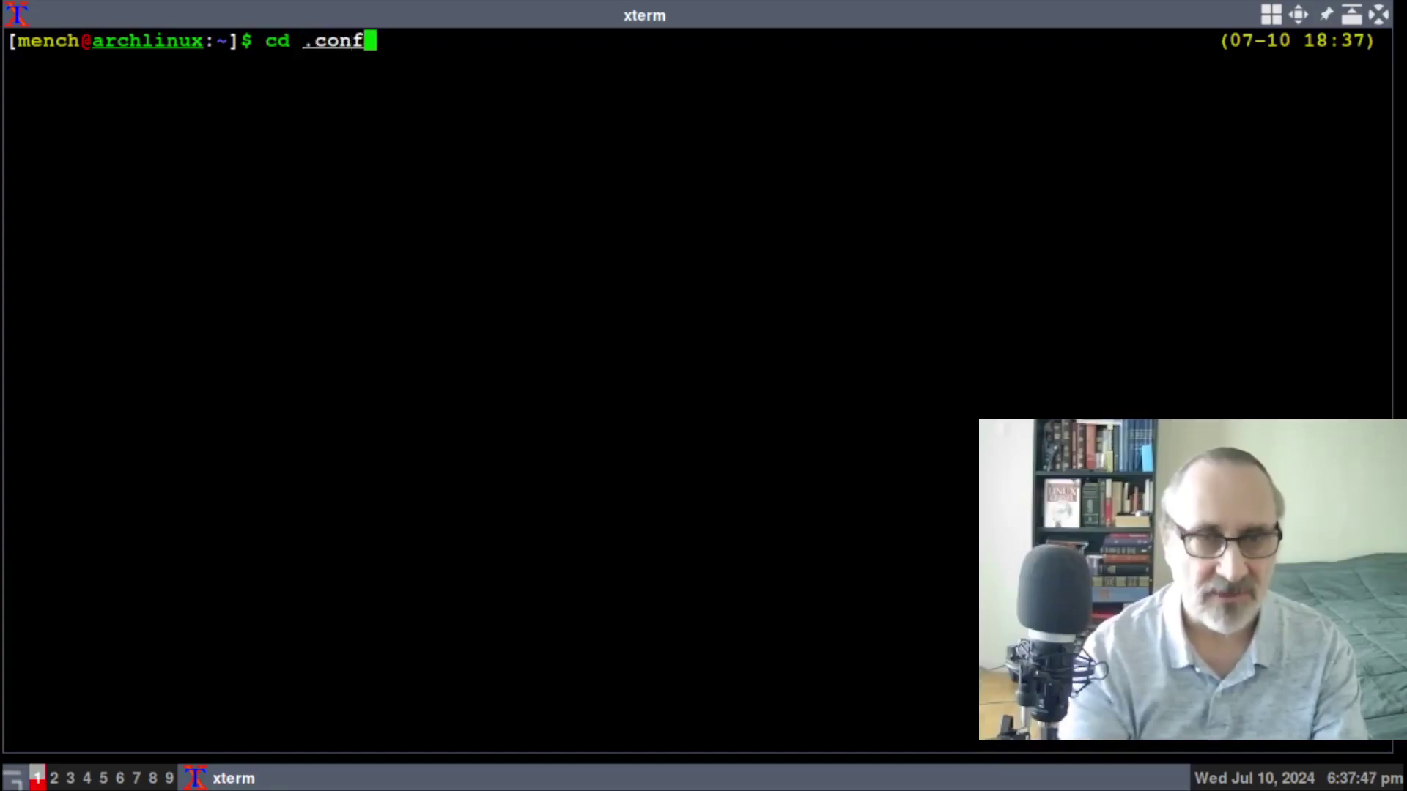
{"action": "key", "text": "Tab"}
{"action": "type", "text": "awe"}
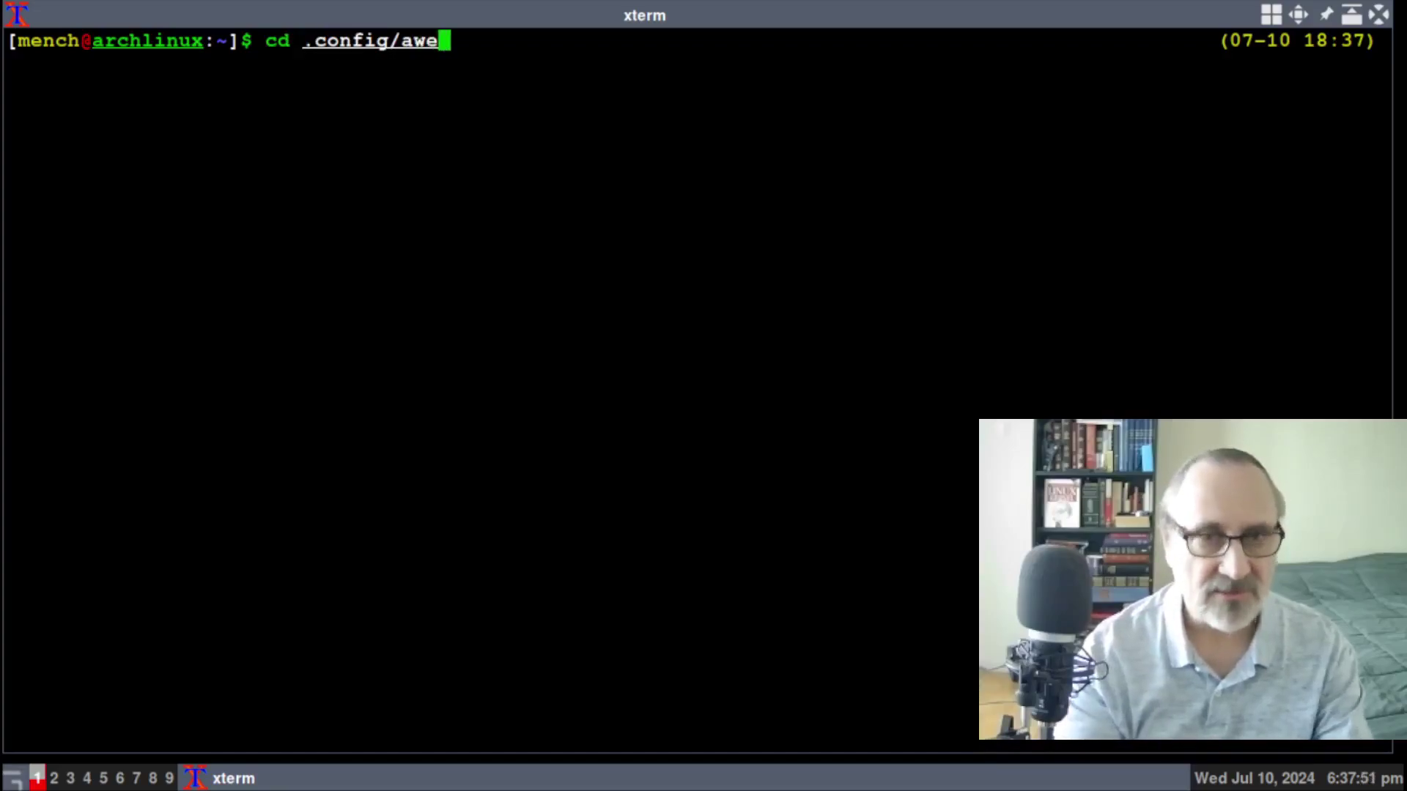
{"action": "key", "text": "Tab"}
{"action": "key", "text": "Return"}
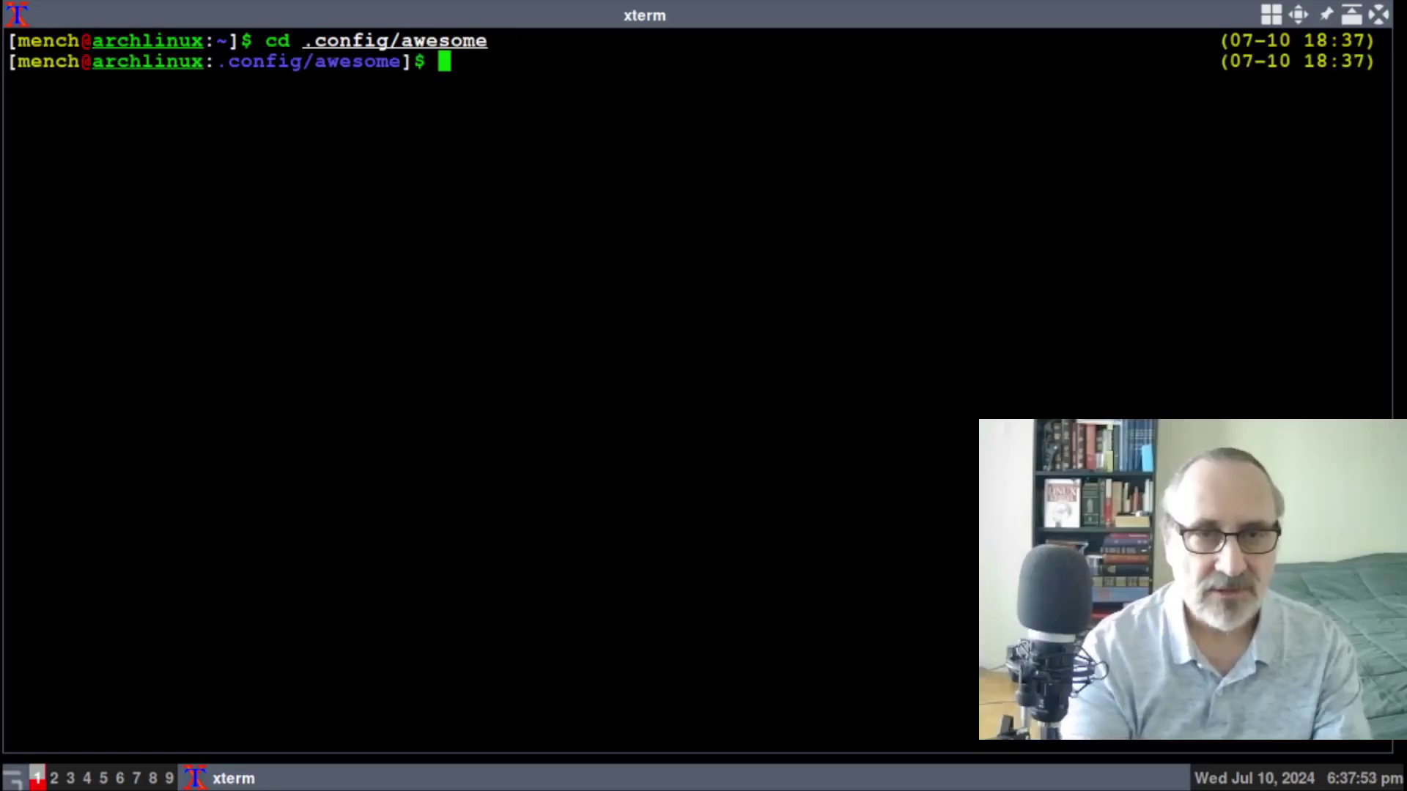
{"action": "type", "text": "ls"}
{"action": "key", "text": "Return"}
Open rc.lua and inspect the numlockx autostart line near its end
{"action": "type", "text": "vim r"}
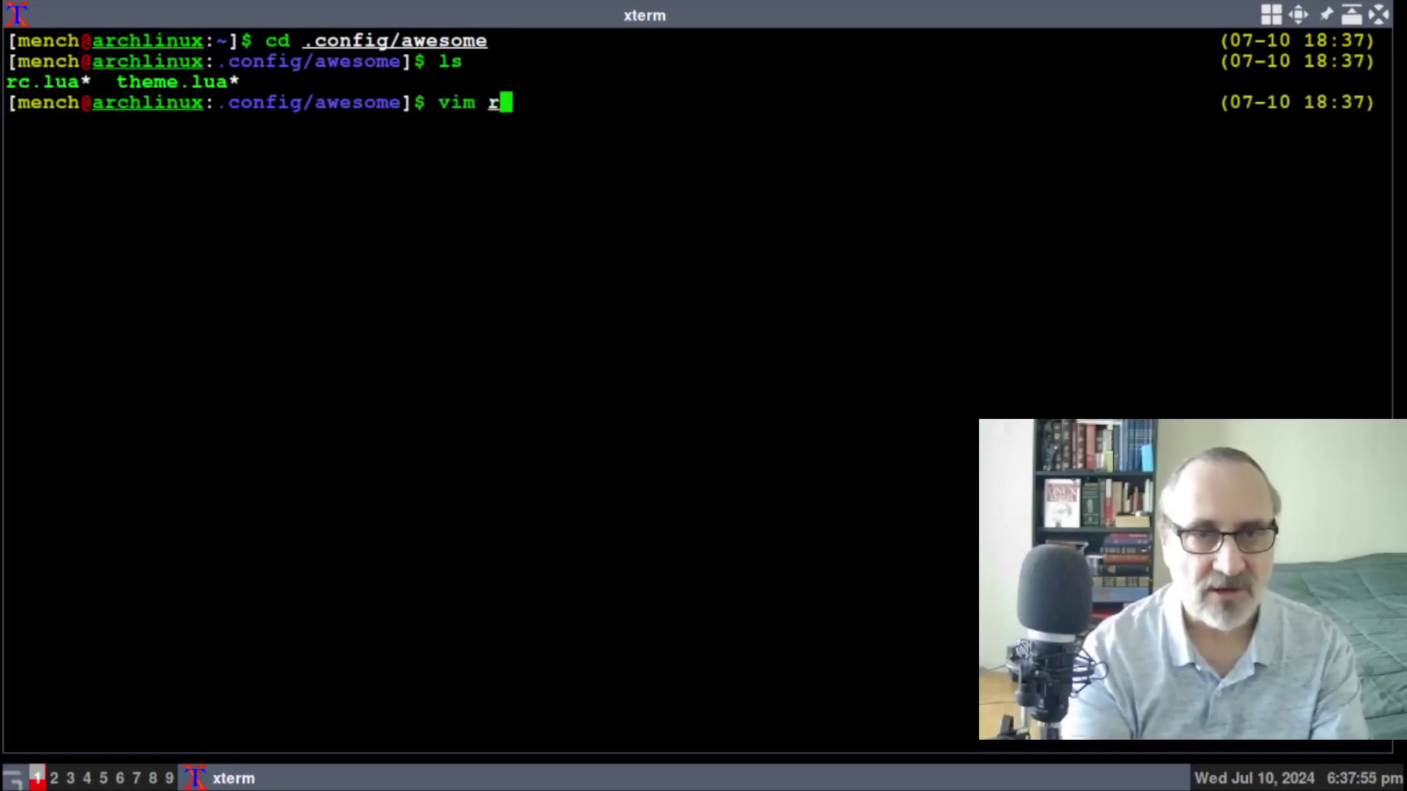
{"action": "type", "text": "c.lua"}
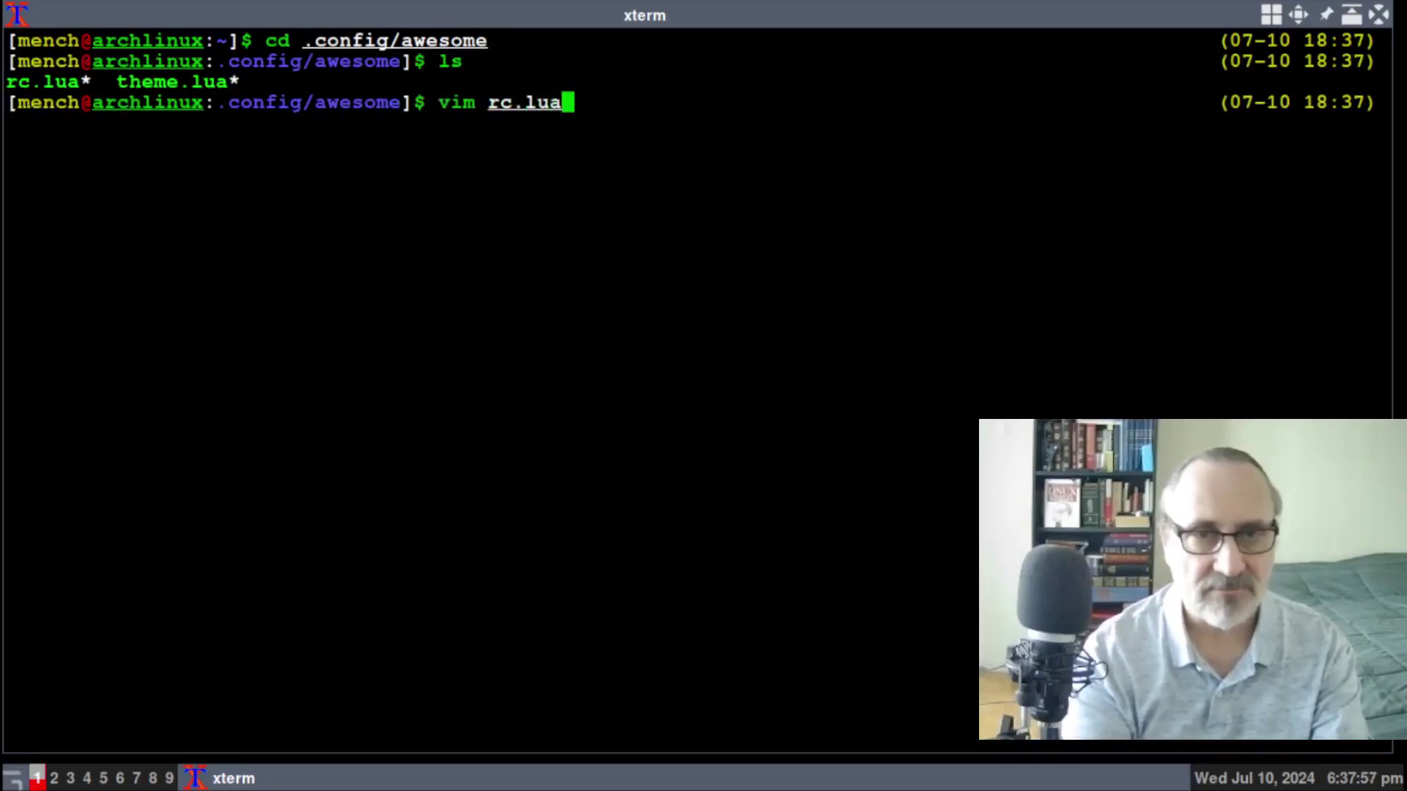
{"action": "key", "text": "Return"}
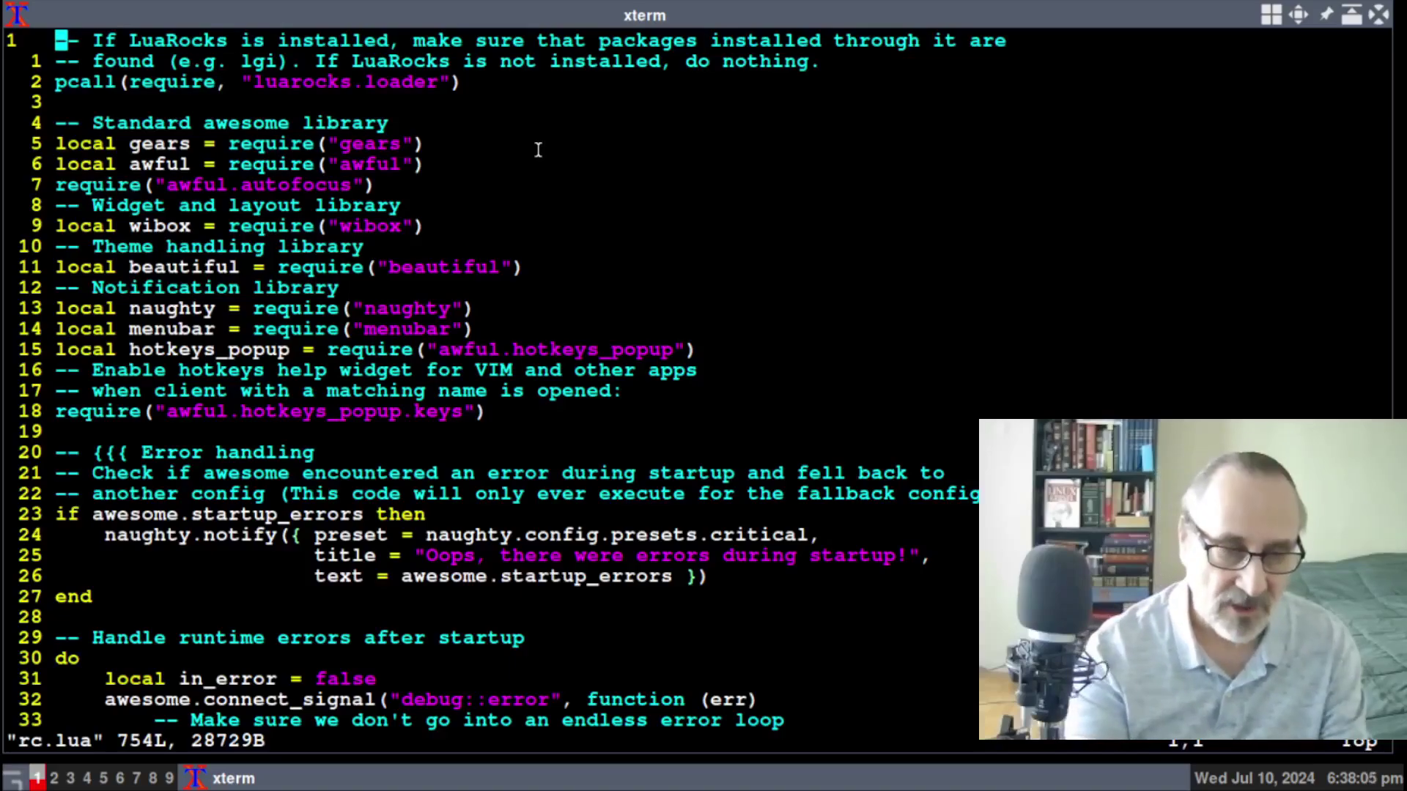
{"action": "key", "text": "shift+g"}
{"action": "key", "text": "k"}
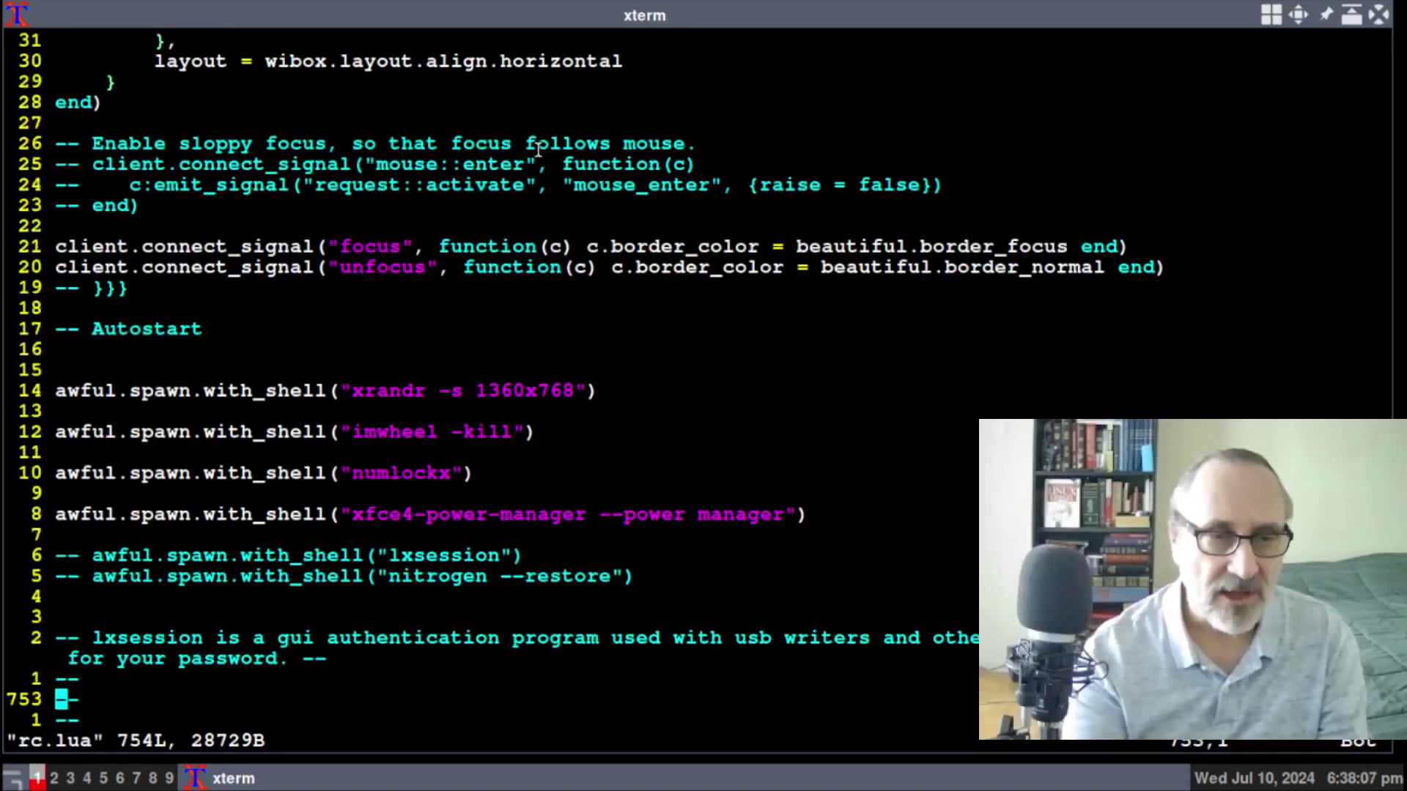
{"action": "key", "text": "k"}
{"action": "key", "text": "k"}
{"action": "key", "text": "k"}
{"action": "key", "text": "k"}
{"action": "key", "text": "k"}
{"action": "key", "text": "k"}
{"action": "key", "text": "k"}
{"action": "key", "text": "k"}
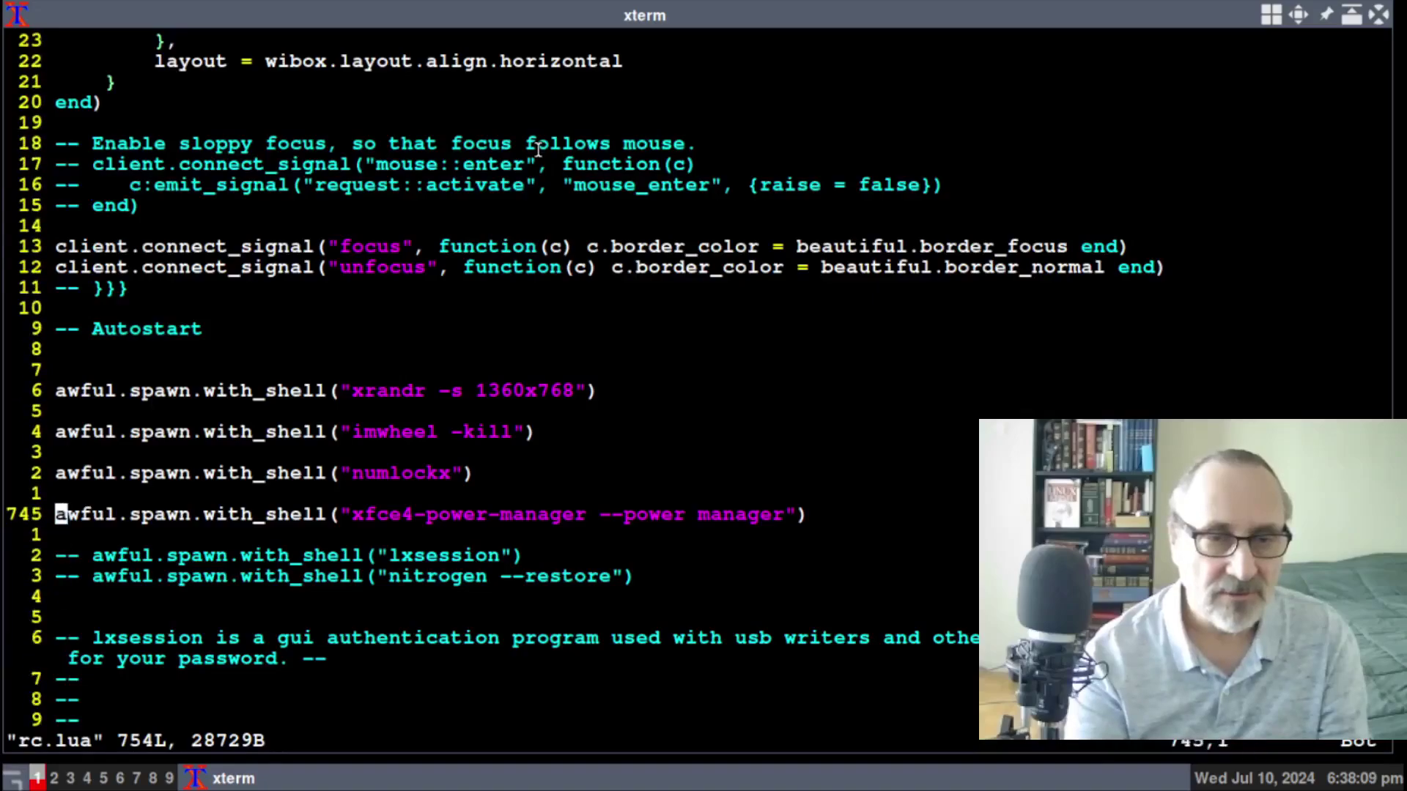
{"action": "key", "text": "k"}
{"action": "key", "text": "k"}
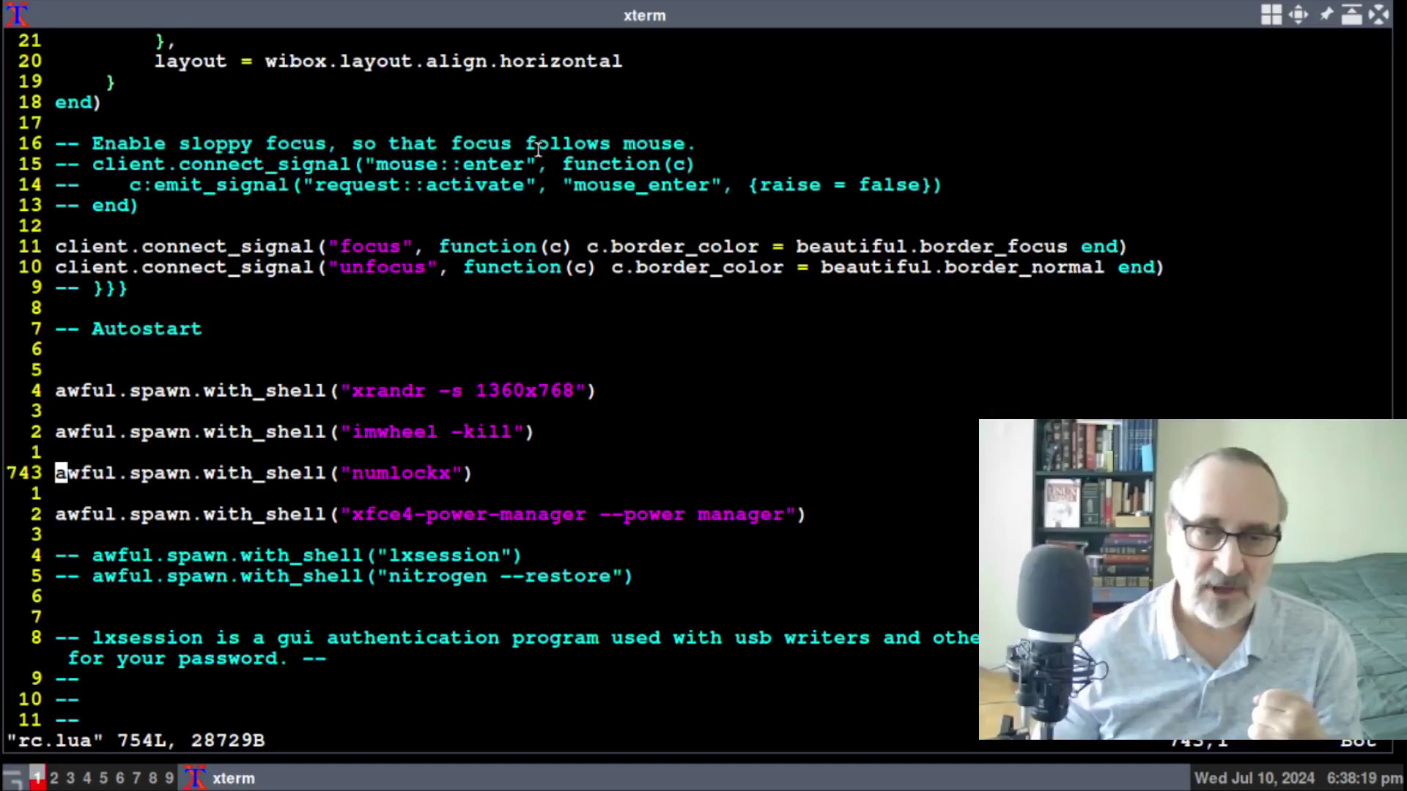
Quit rc.lua, return home with cd -1, clear the screen and leave the graphical session
{"action": "key", "text": "colon"}
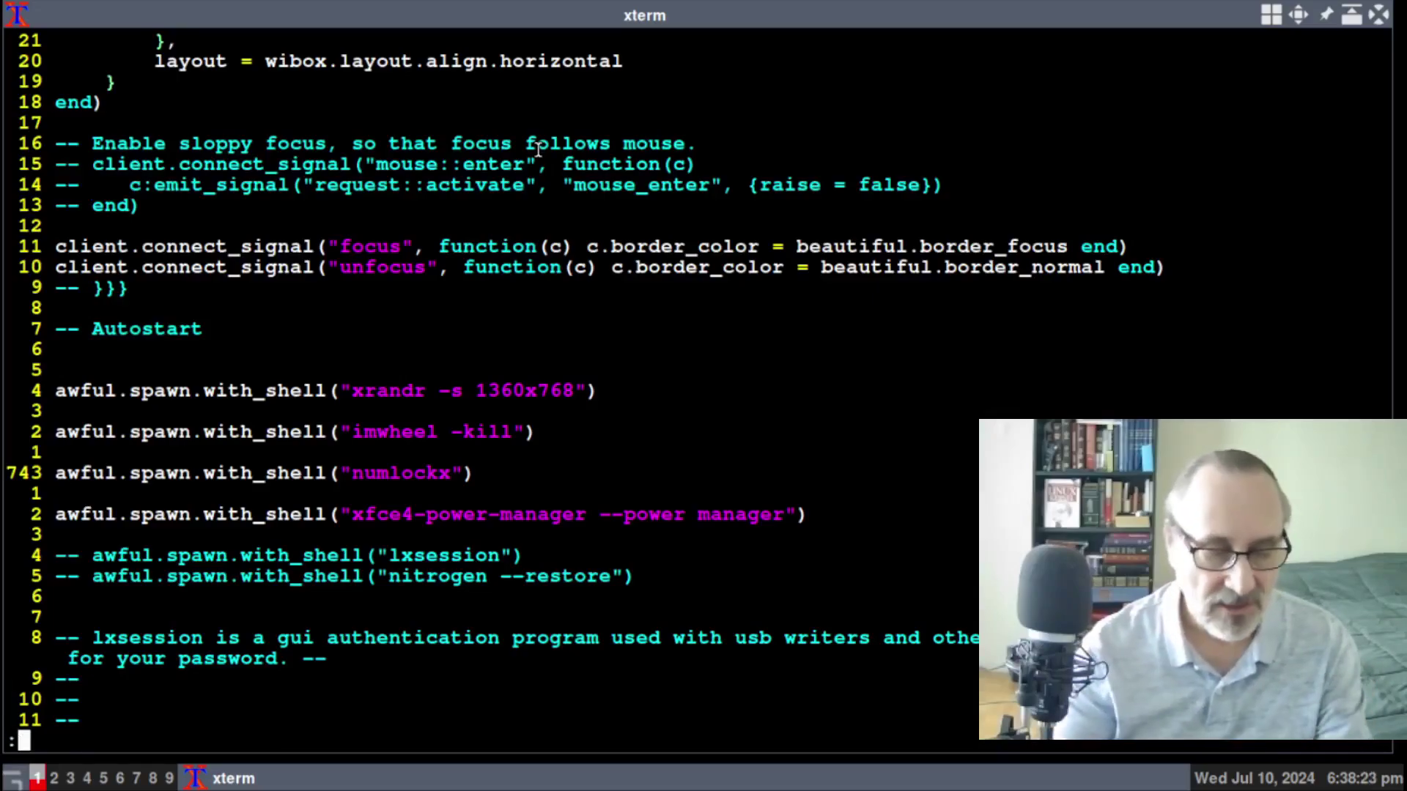
{"action": "type", "text": "q"}
{"action": "key", "text": "Return"}
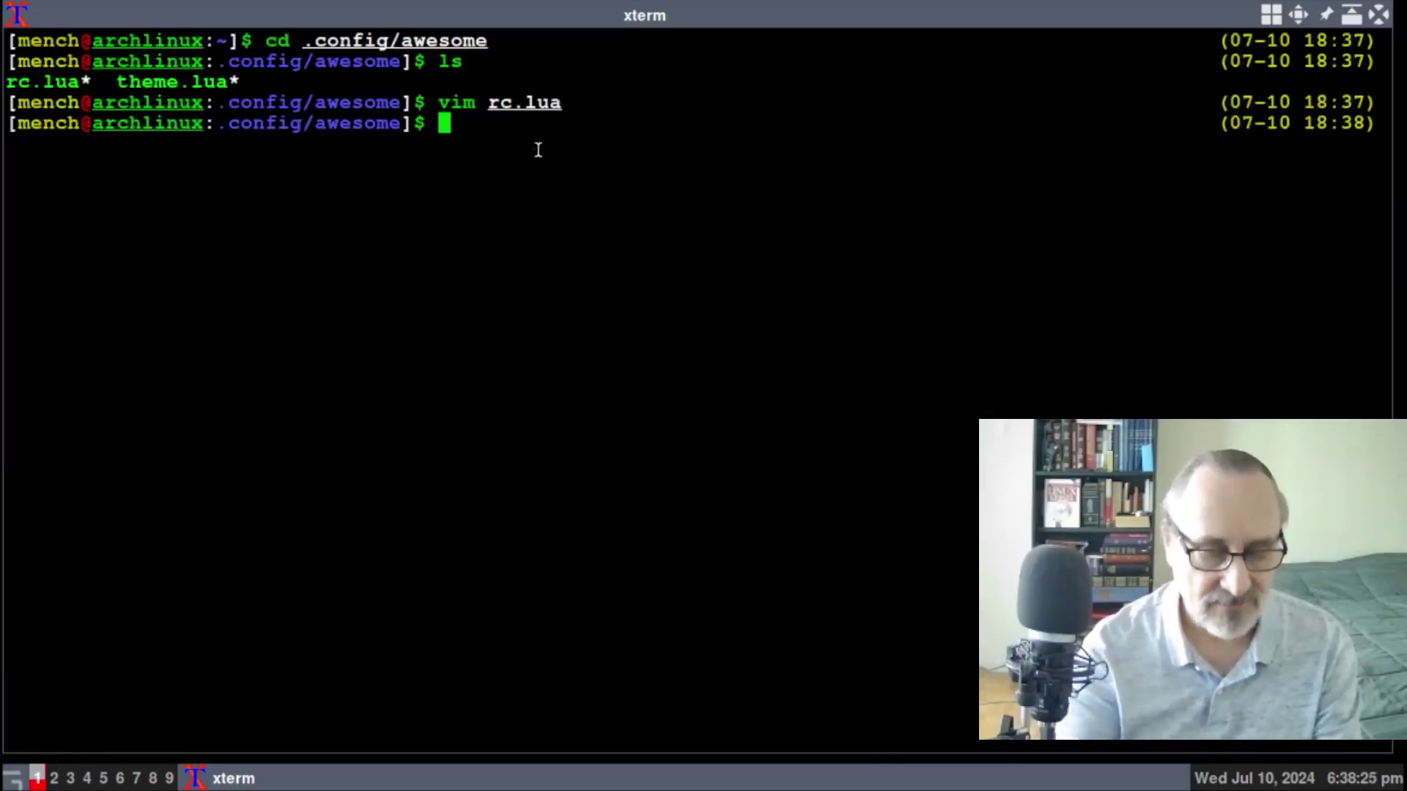
{"action": "type", "text": "cd -"}
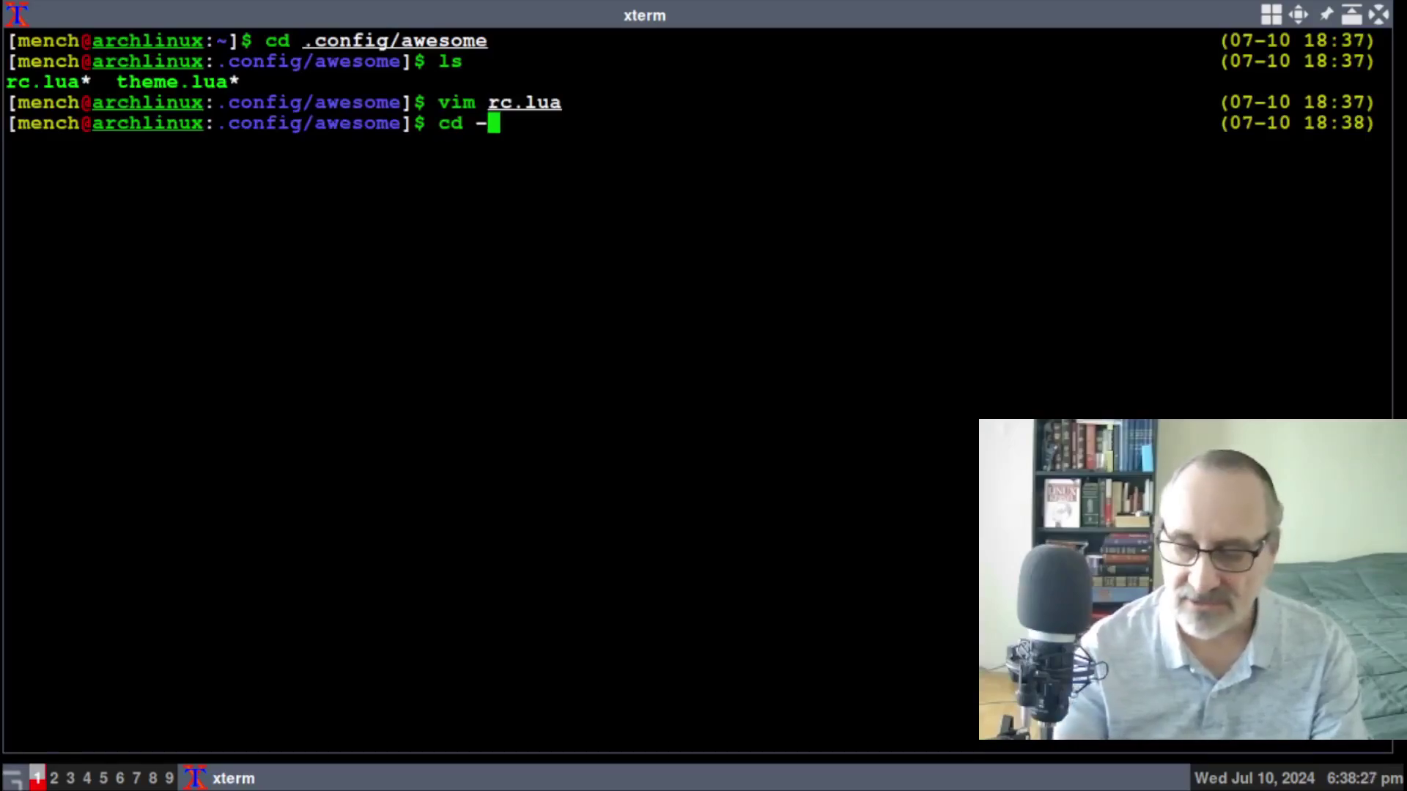
{"action": "type", "text": "1"}
{"action": "key", "text": "Return"}
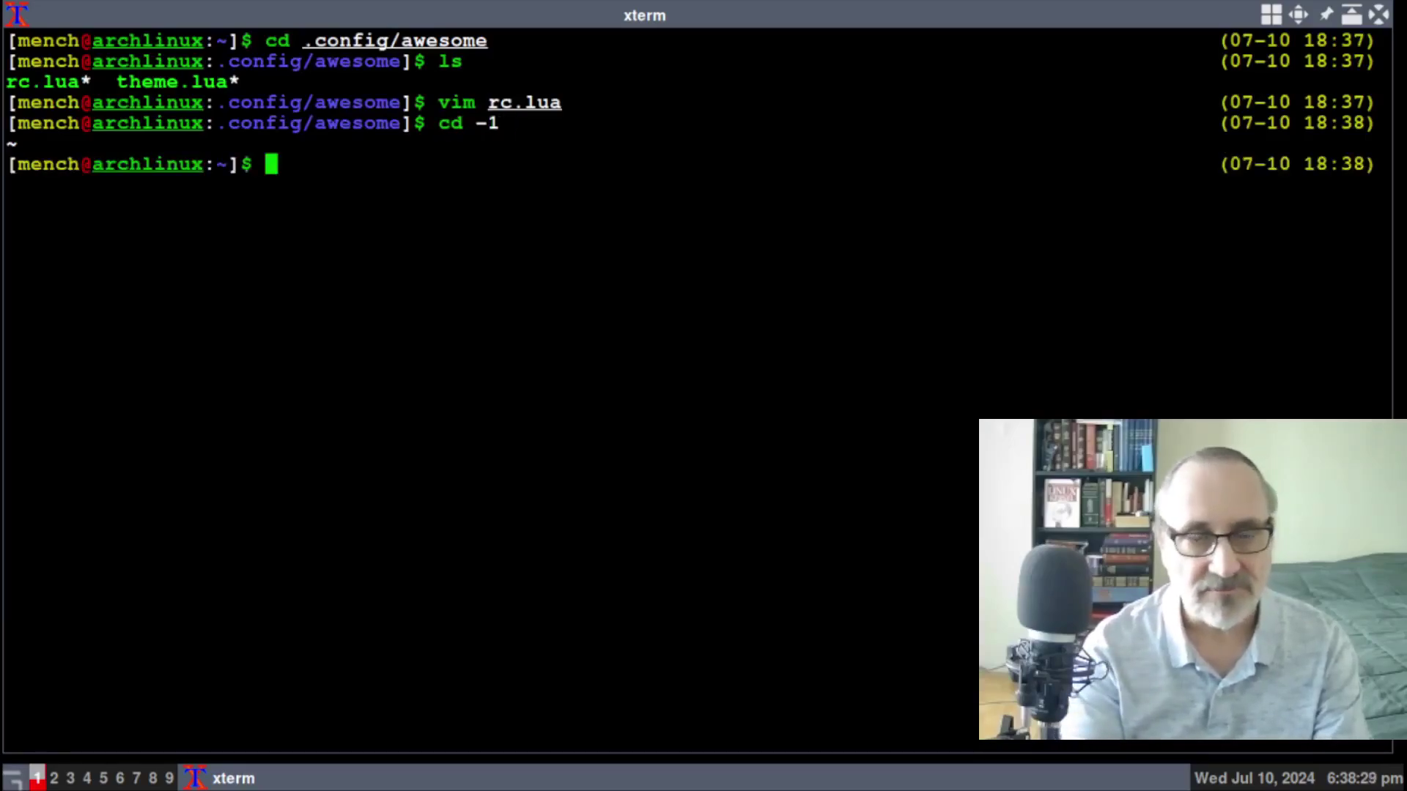
{"action": "key", "text": "ctrl+l"}
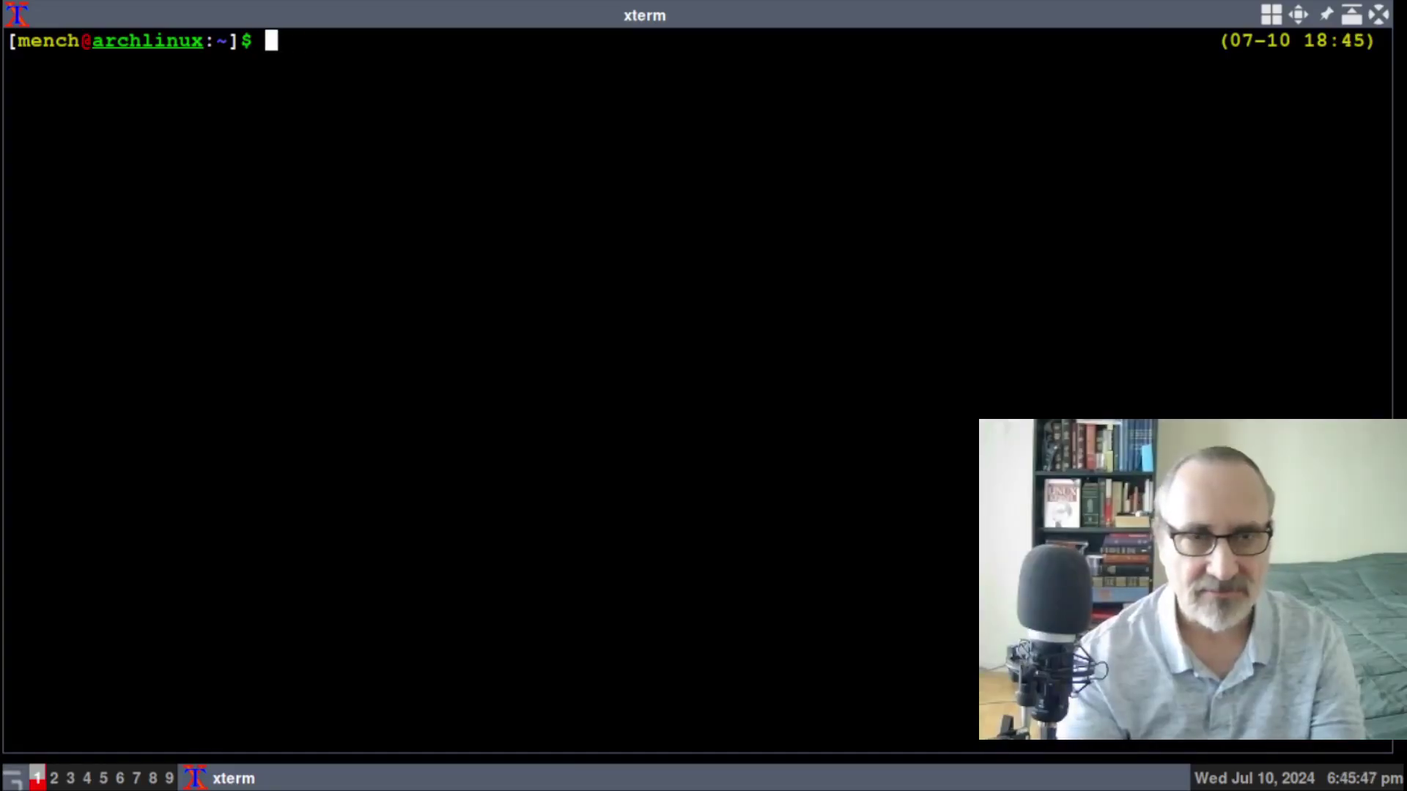
{"action": "key", "text": "ctrl+d"}
Uncomment qtile start, comment out awesome in .xinitrc, save with :wq, and run startx
{"action": "type", "text": "vim "}
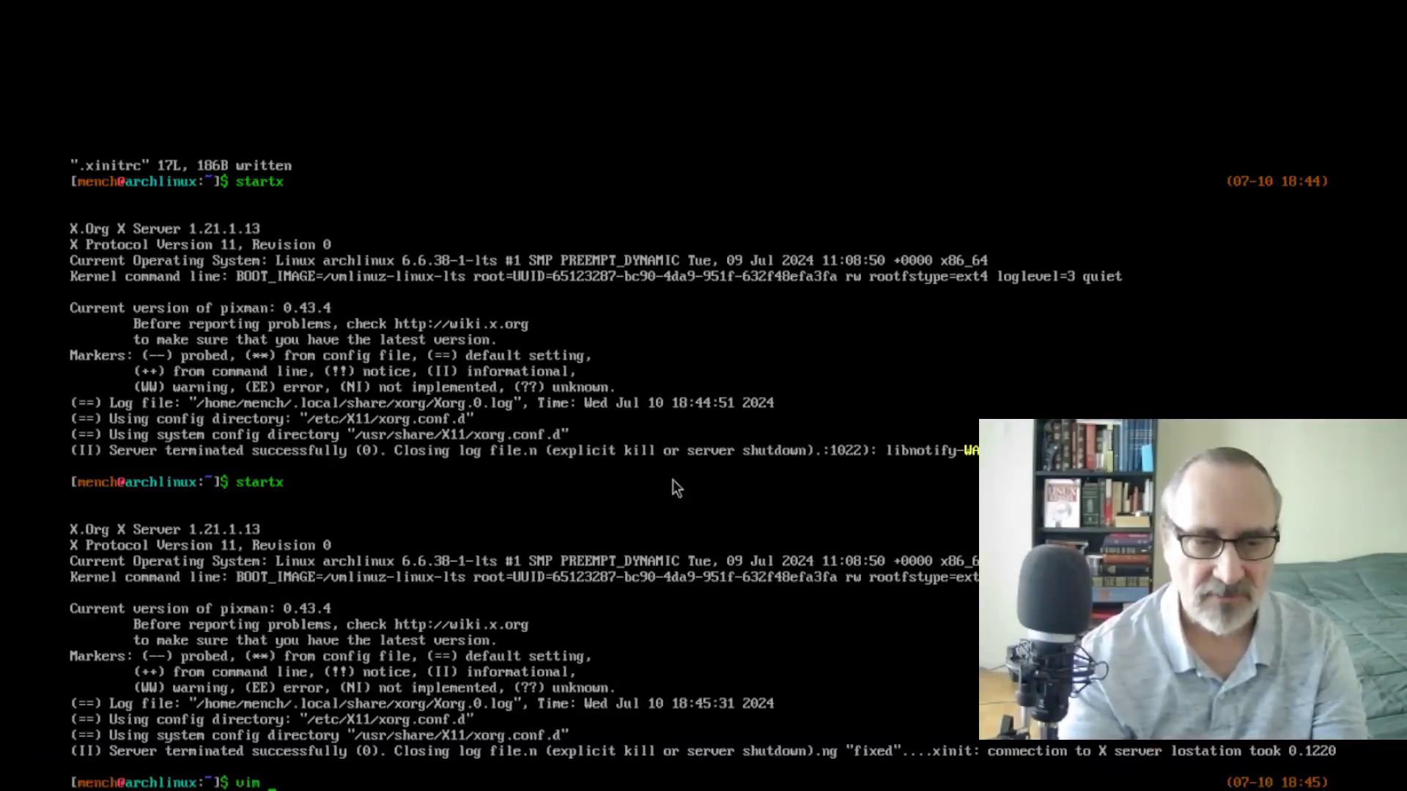
{"action": "type", "text": ".xinitrc"}
{"action": "key", "text": "Return"}
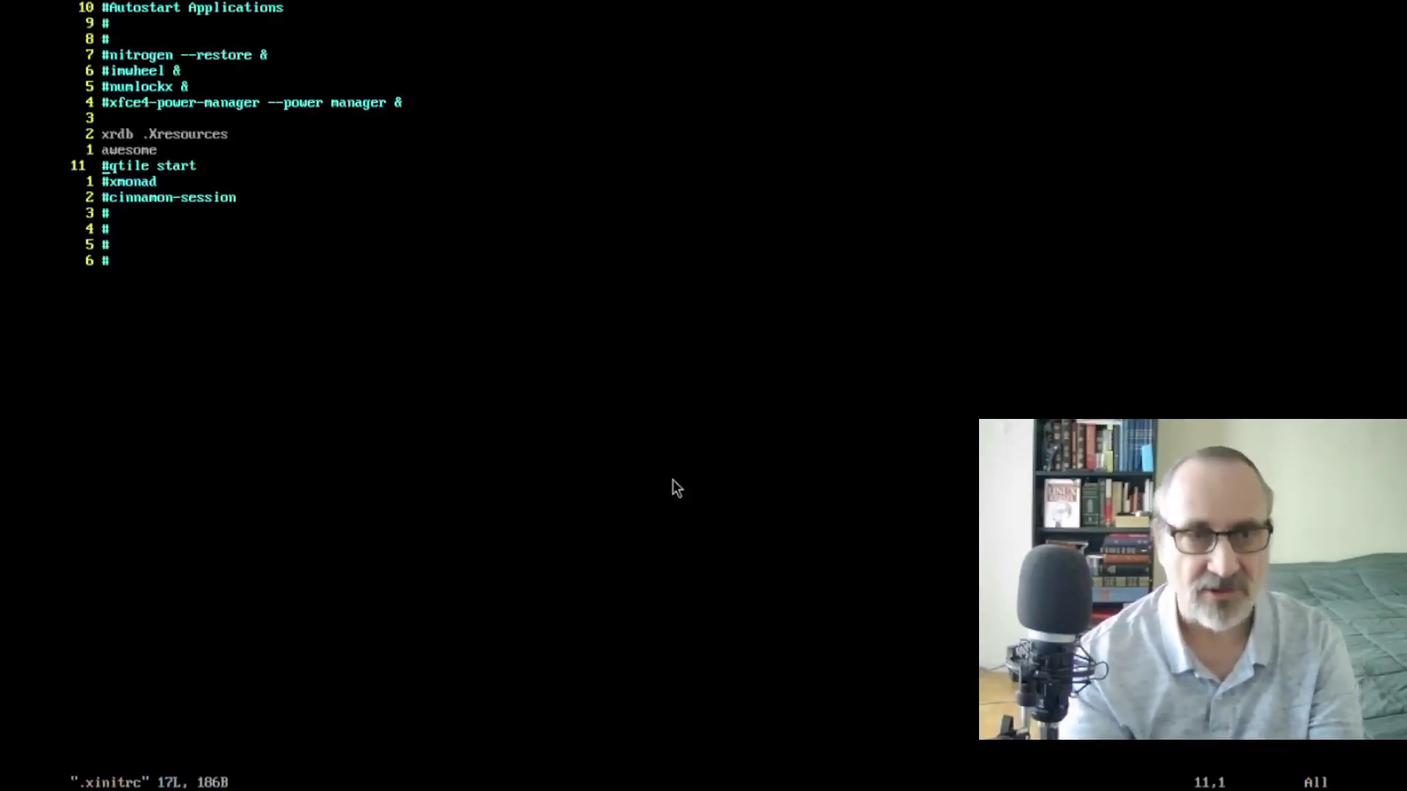
{"action": "key", "text": "x"}
{"action": "type", "text": "ki"}
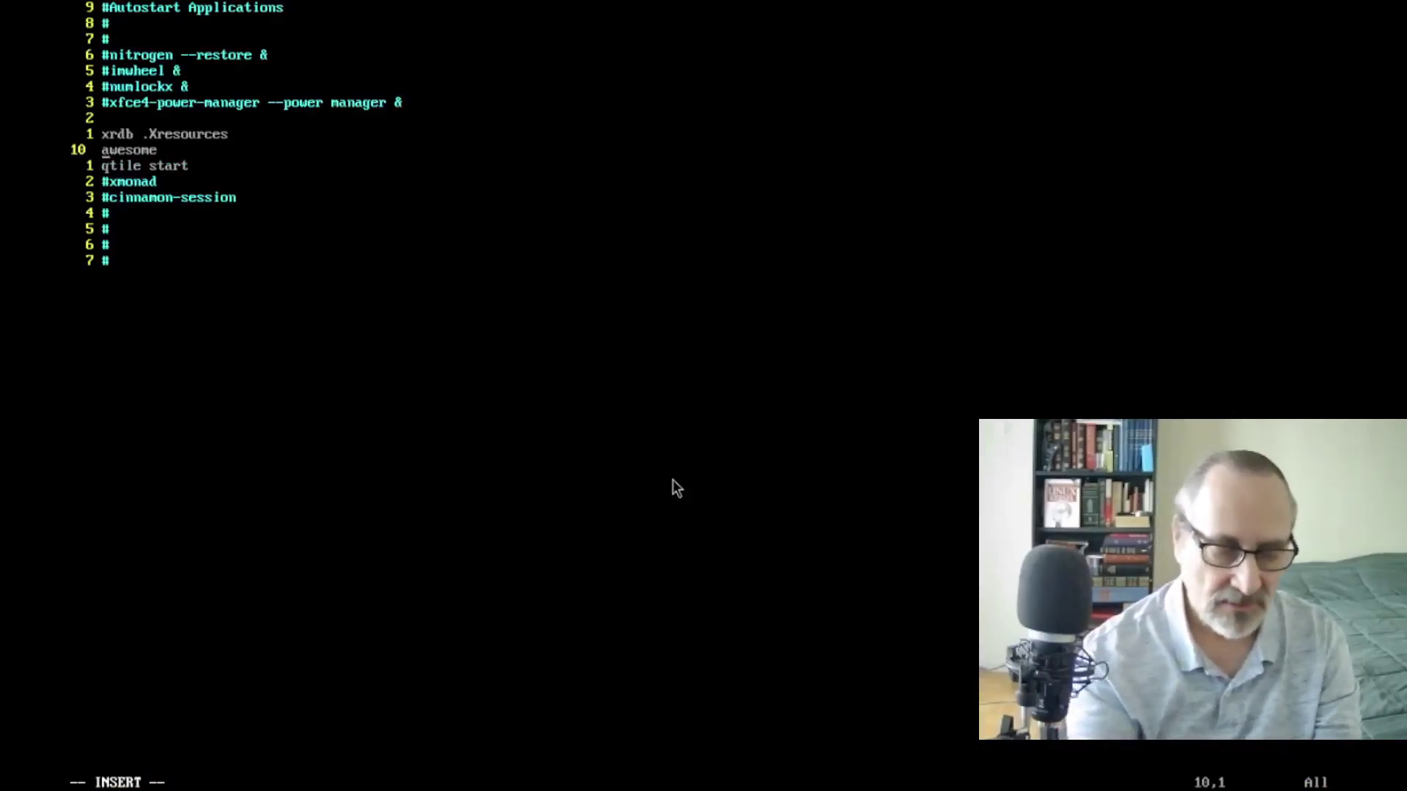
{"action": "type", "text": "#"}
{"action": "key", "text": "Escape"}
{"action": "type", "text": ":wq"}
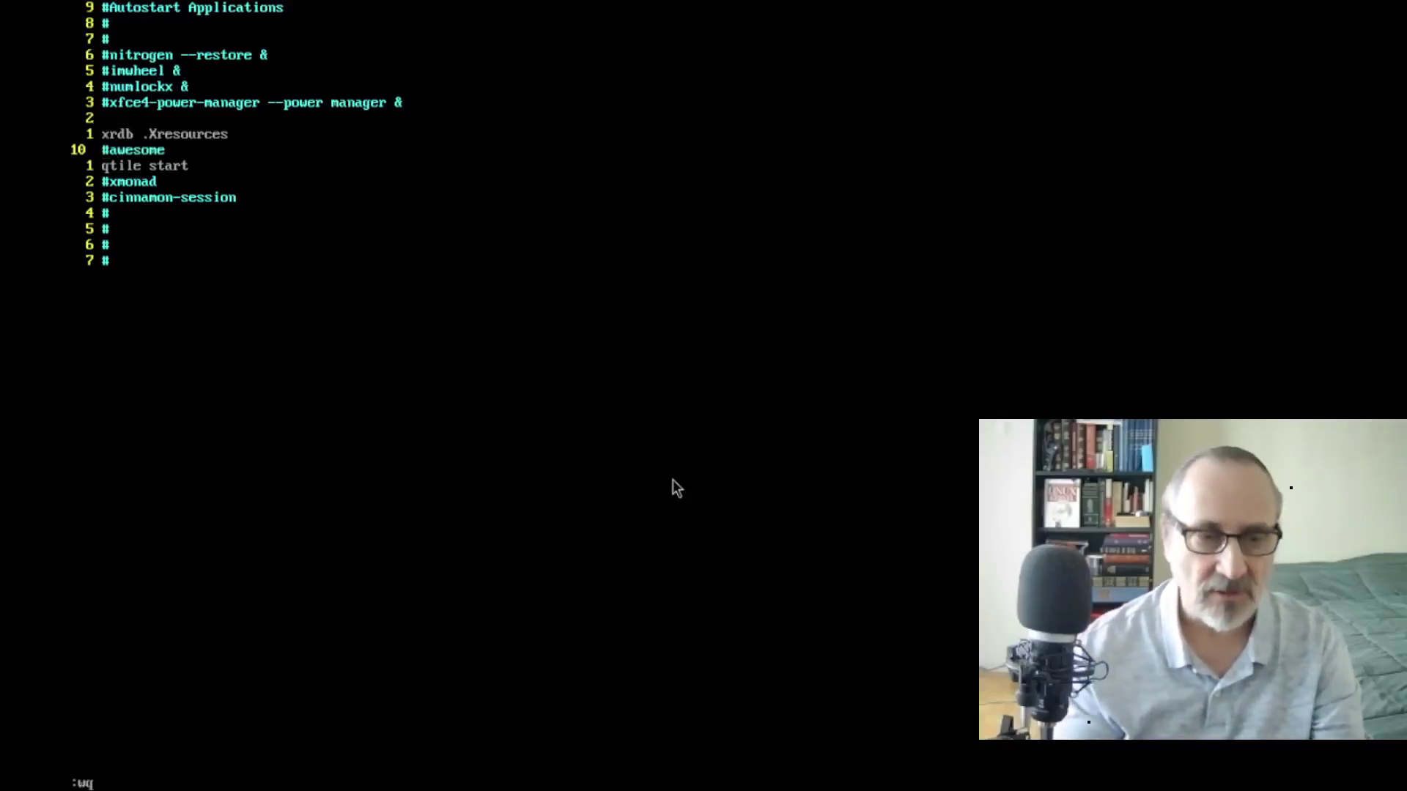
{"action": "key", "text": "Return"}
{"action": "type", "text": "startx"}
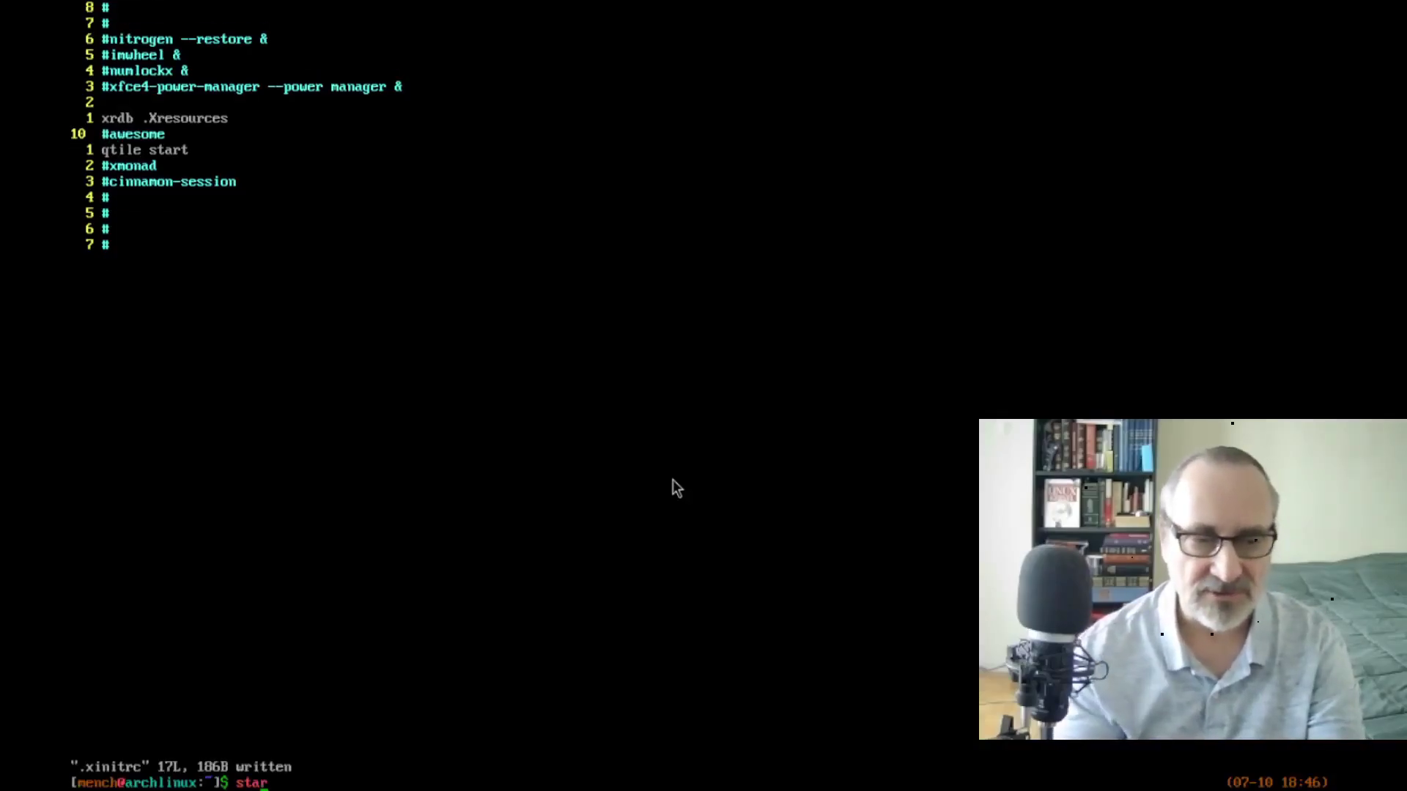
{"action": "key", "text": "Return"}
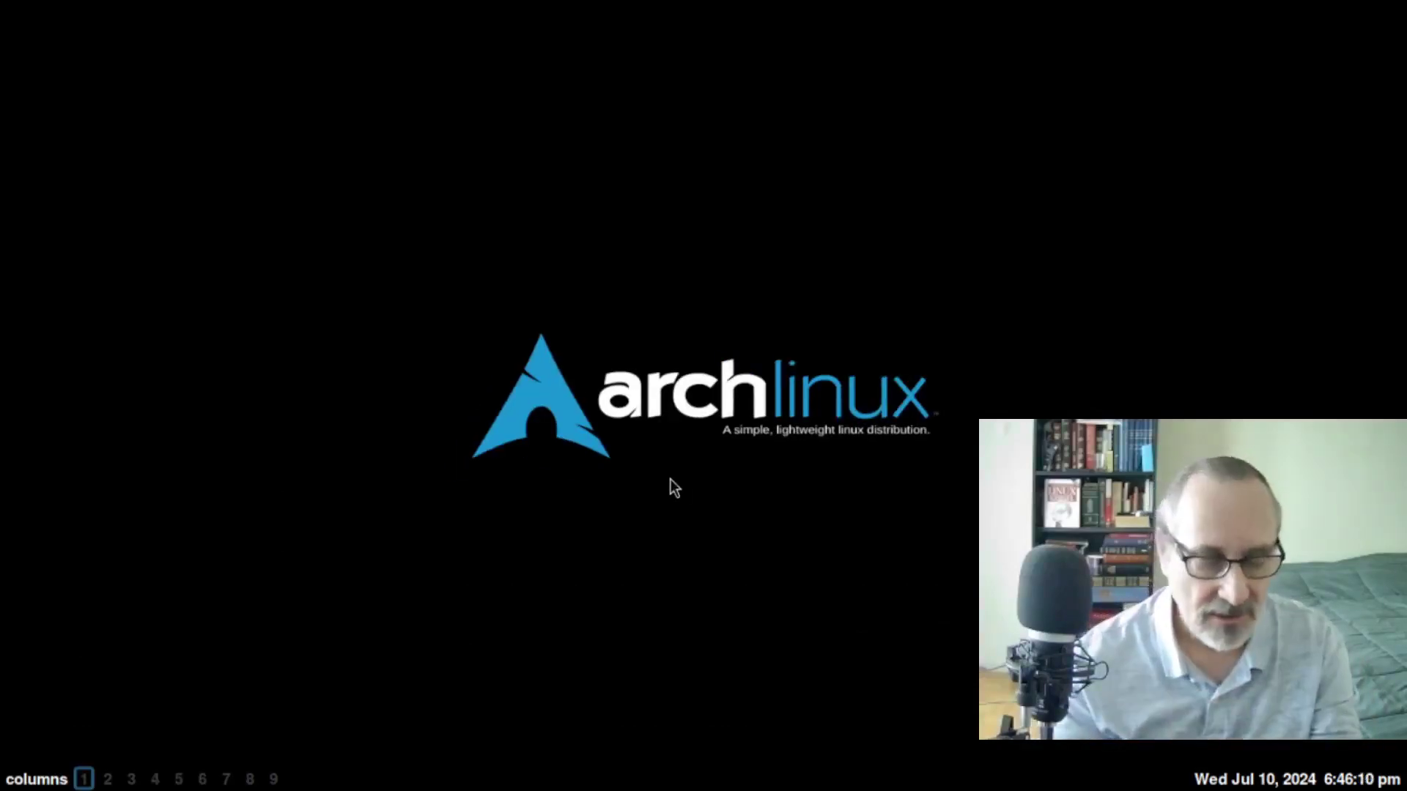
Open a terminal, cd into .config/qtile and list autostart.sh, config.py and __pycache__
{"action": "key", "text": "super+Return"}
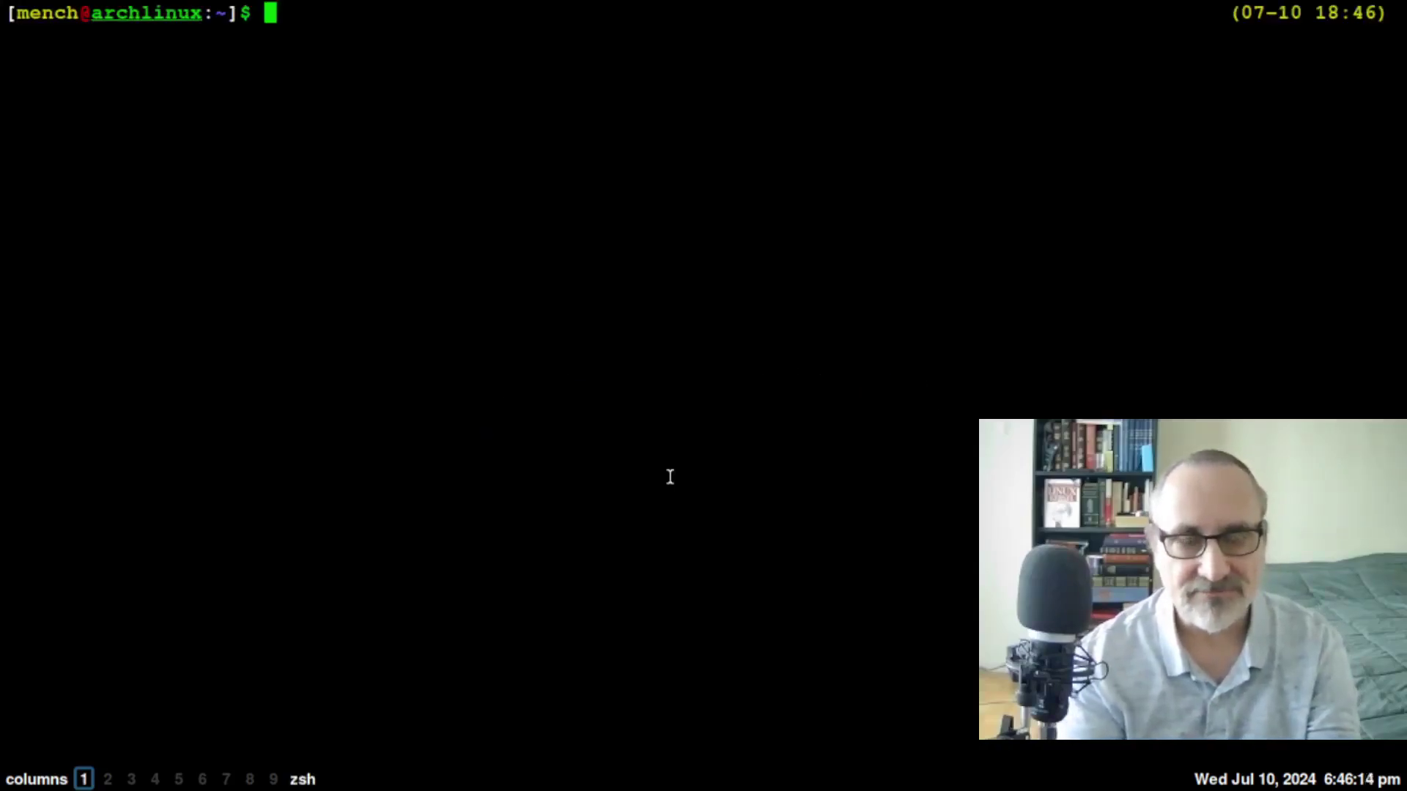
{"action": "type", "text": "cd"}
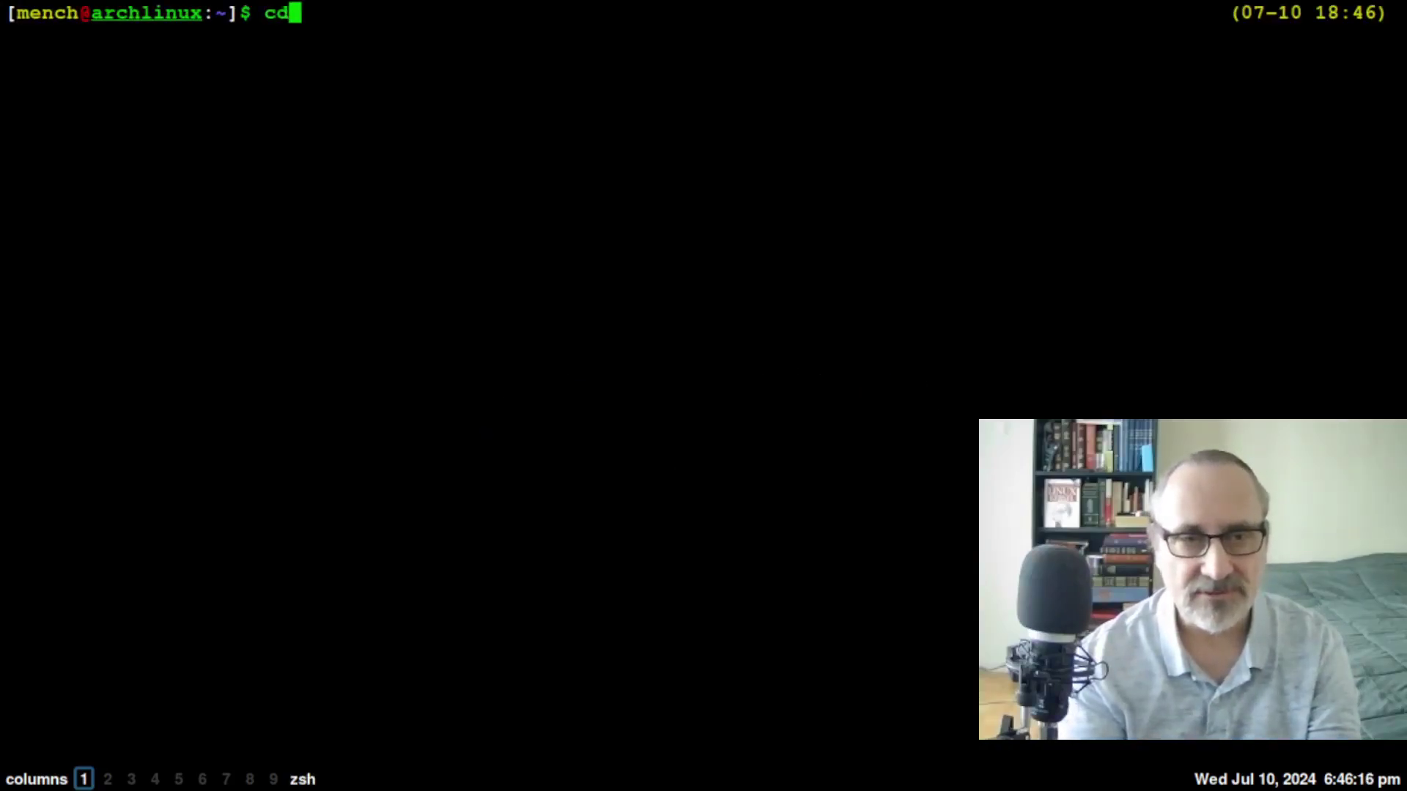
{"action": "type", "text": " .config"}
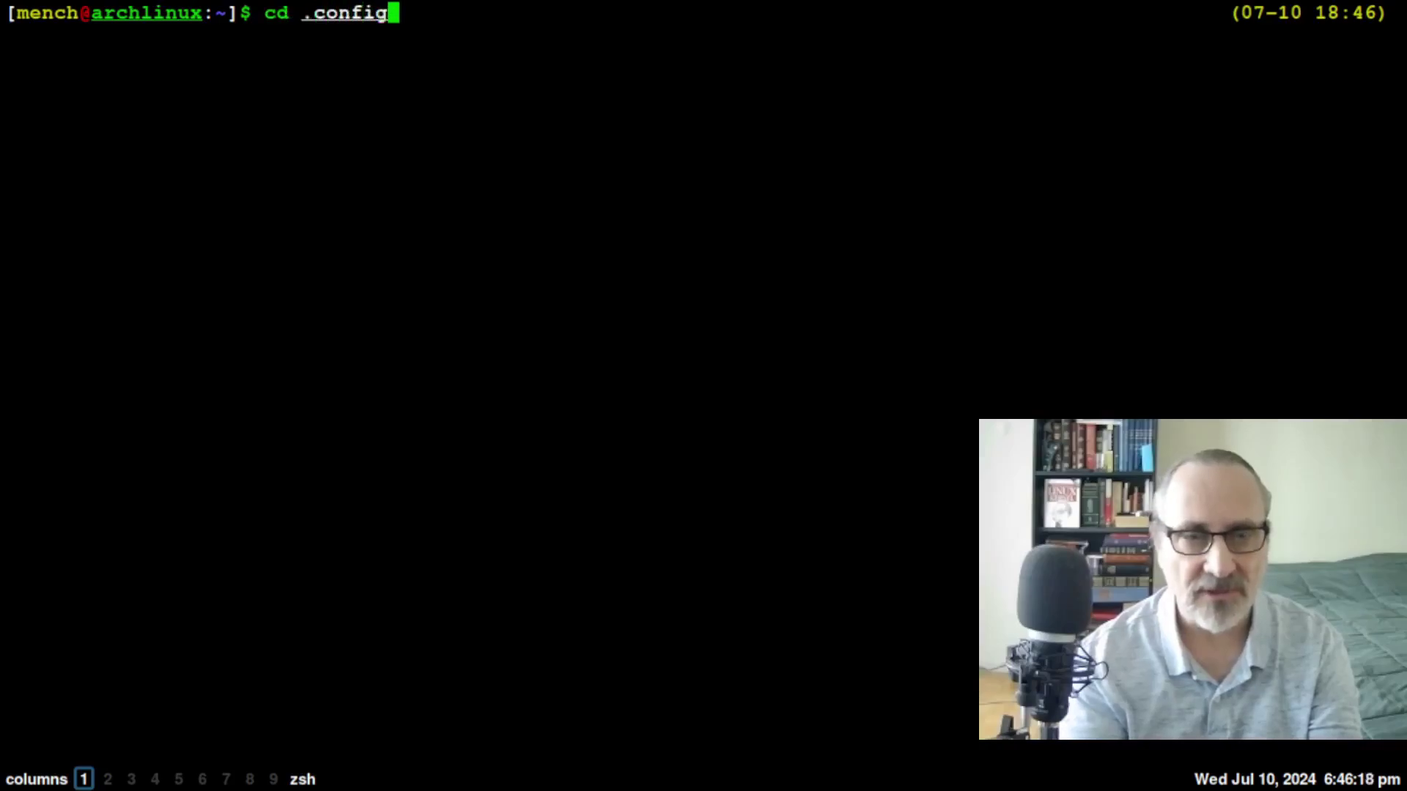
{"action": "type", "text": "/qt"}
{"action": "key", "text": "Tab"}
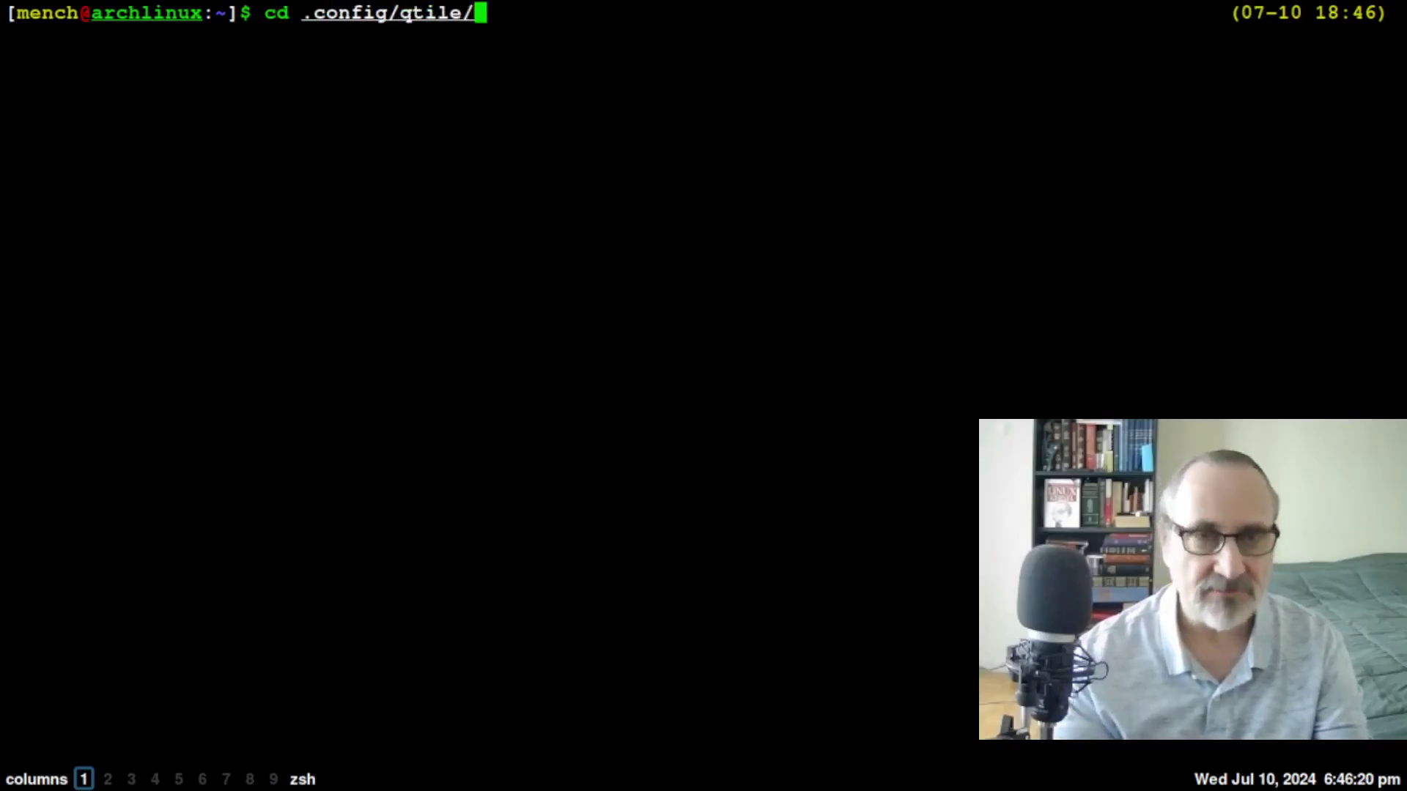
{"action": "key", "text": "Return"}
{"action": "type", "text": "ls"}
{"action": "key", "text": "Return"}
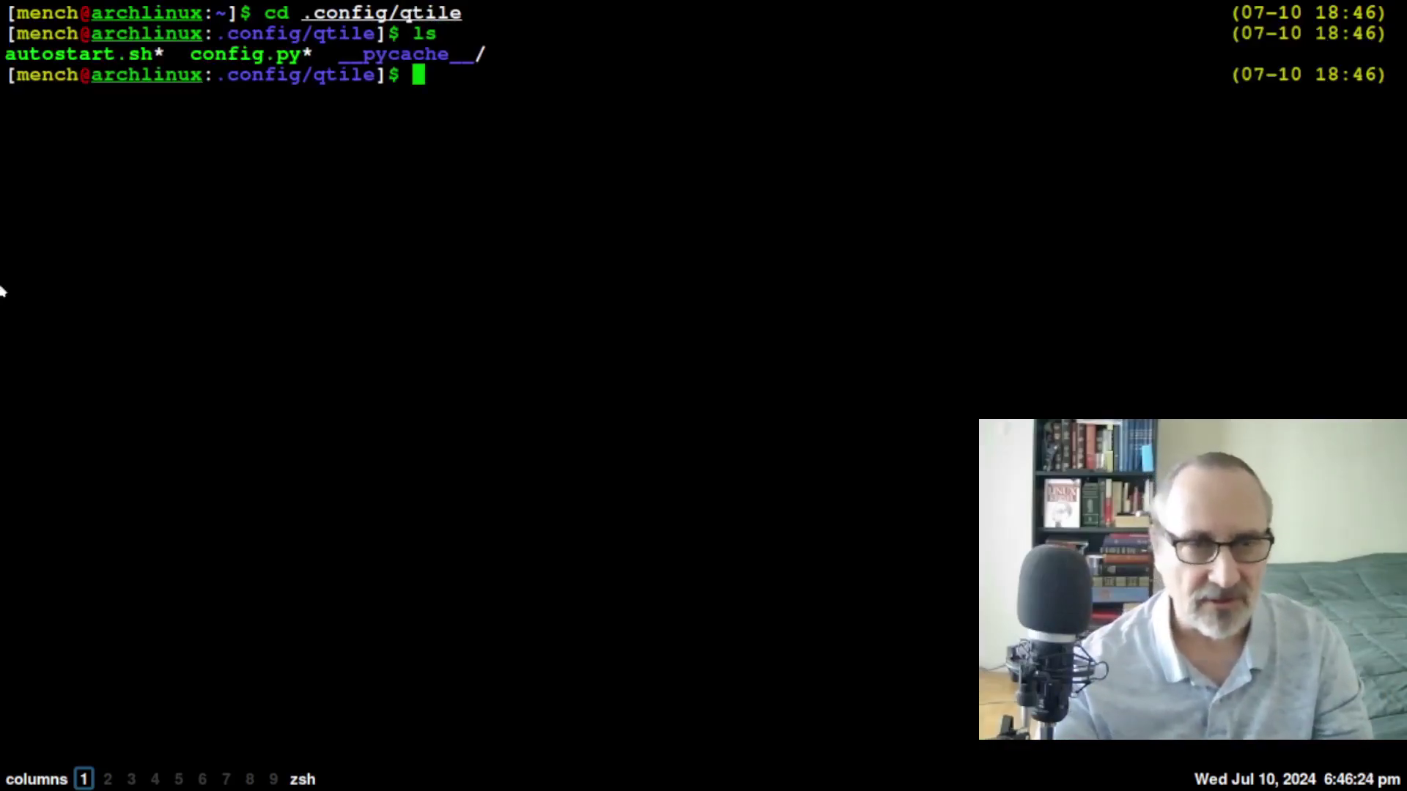
{"action": "left_click_drag", "start_coordinate": [167, 56], "coordinate": [2, 55]}
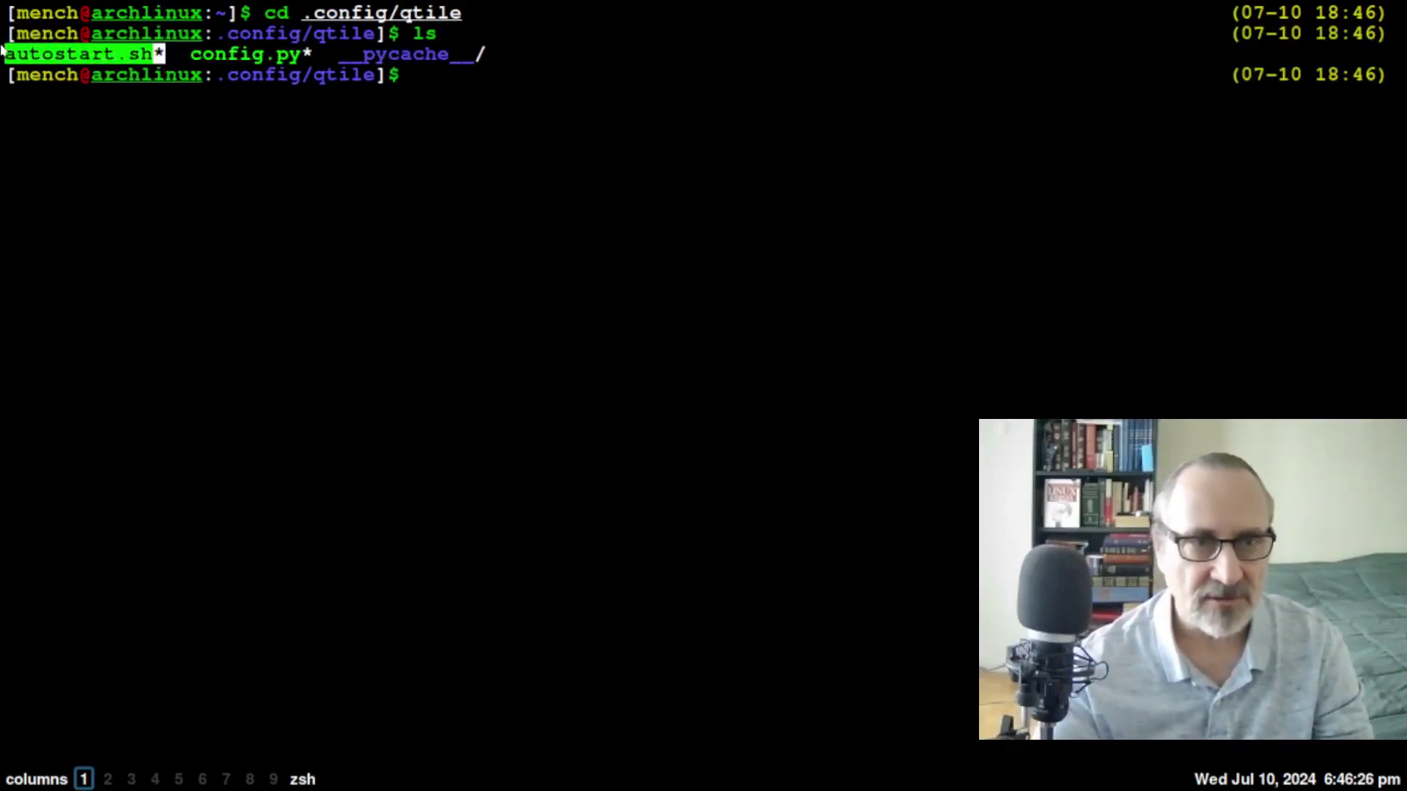
{"action": "left_click", "coordinate": [339, 189]}
{"action": "type", "text": "v"}
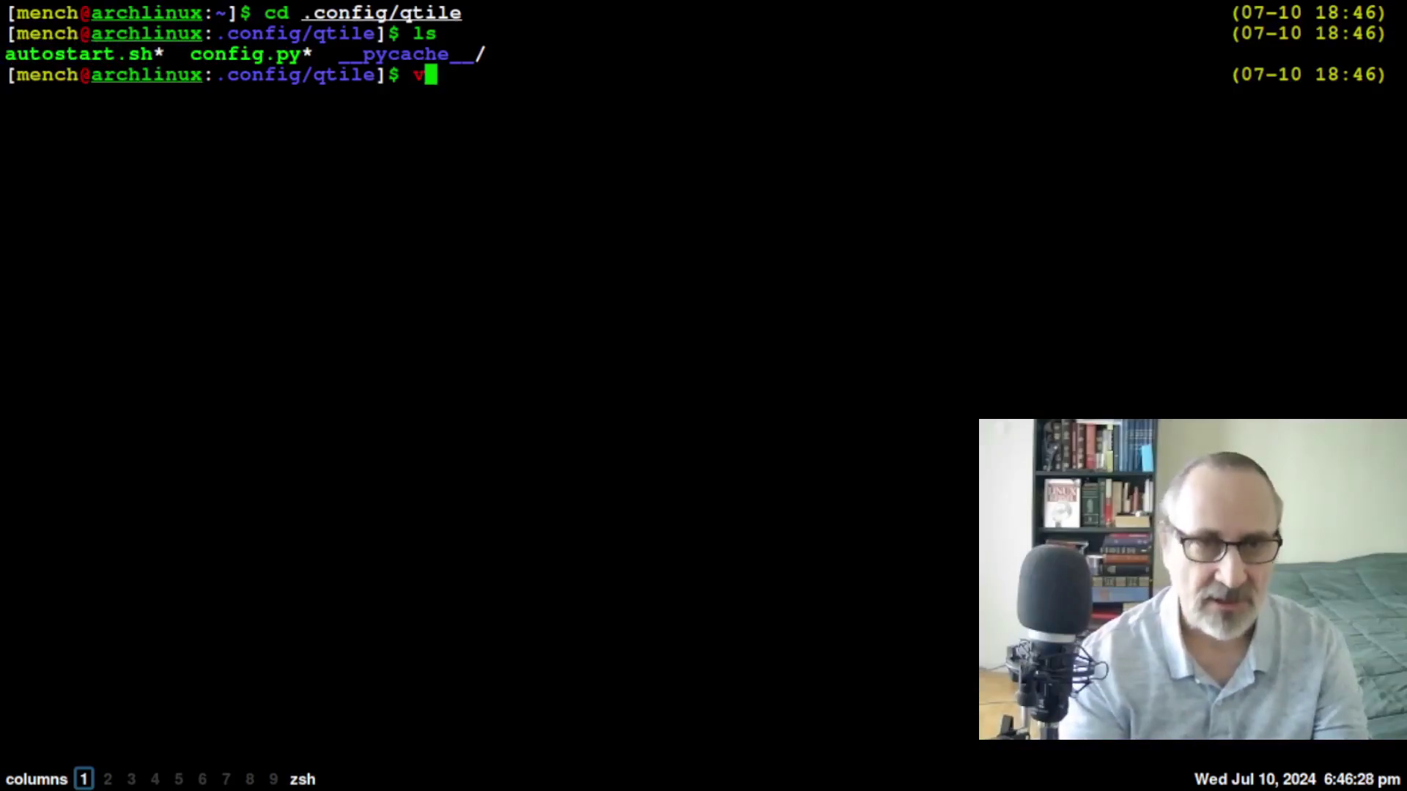
{"action": "type", "text": "im auto"}
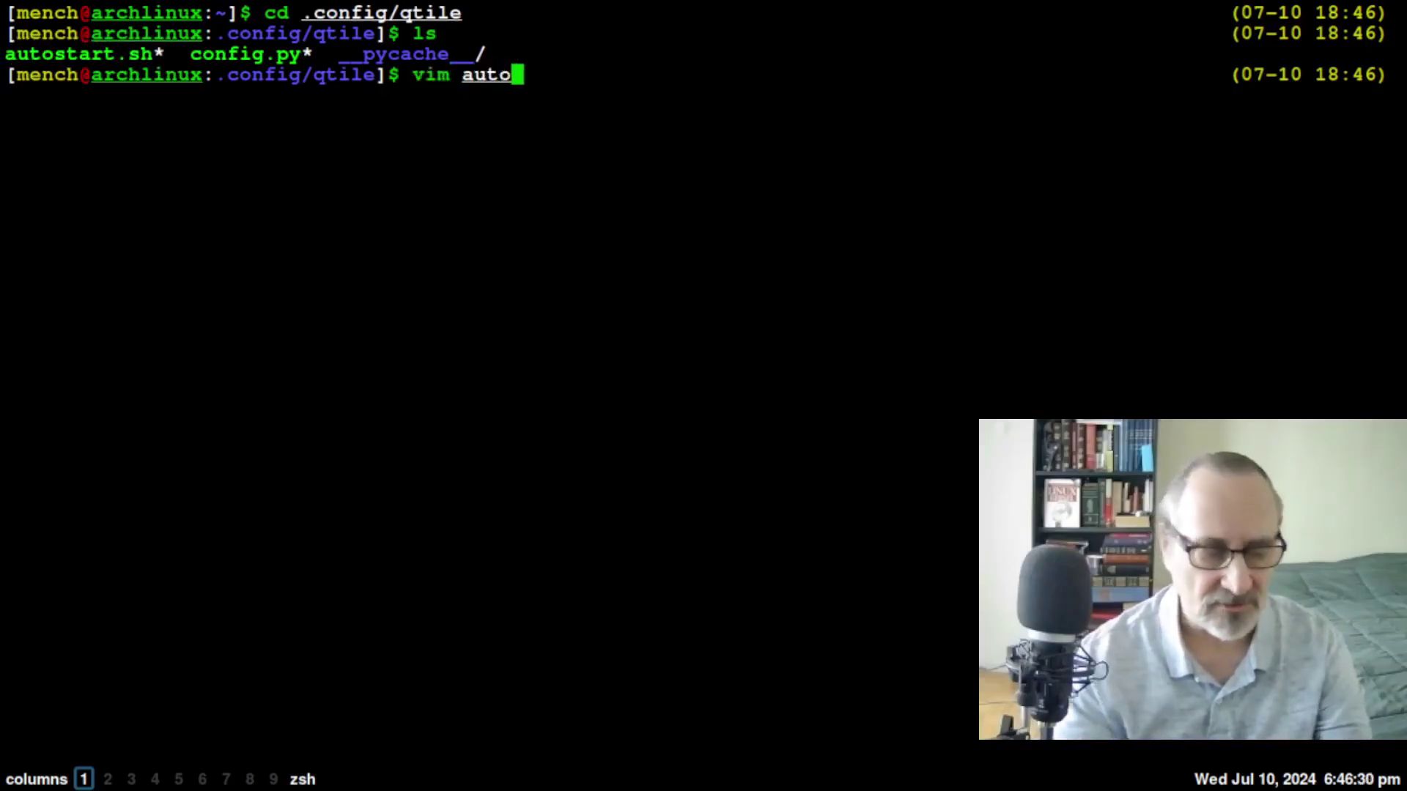
{"action": "key", "text": "Tab"}
{"action": "key", "text": "Return"}
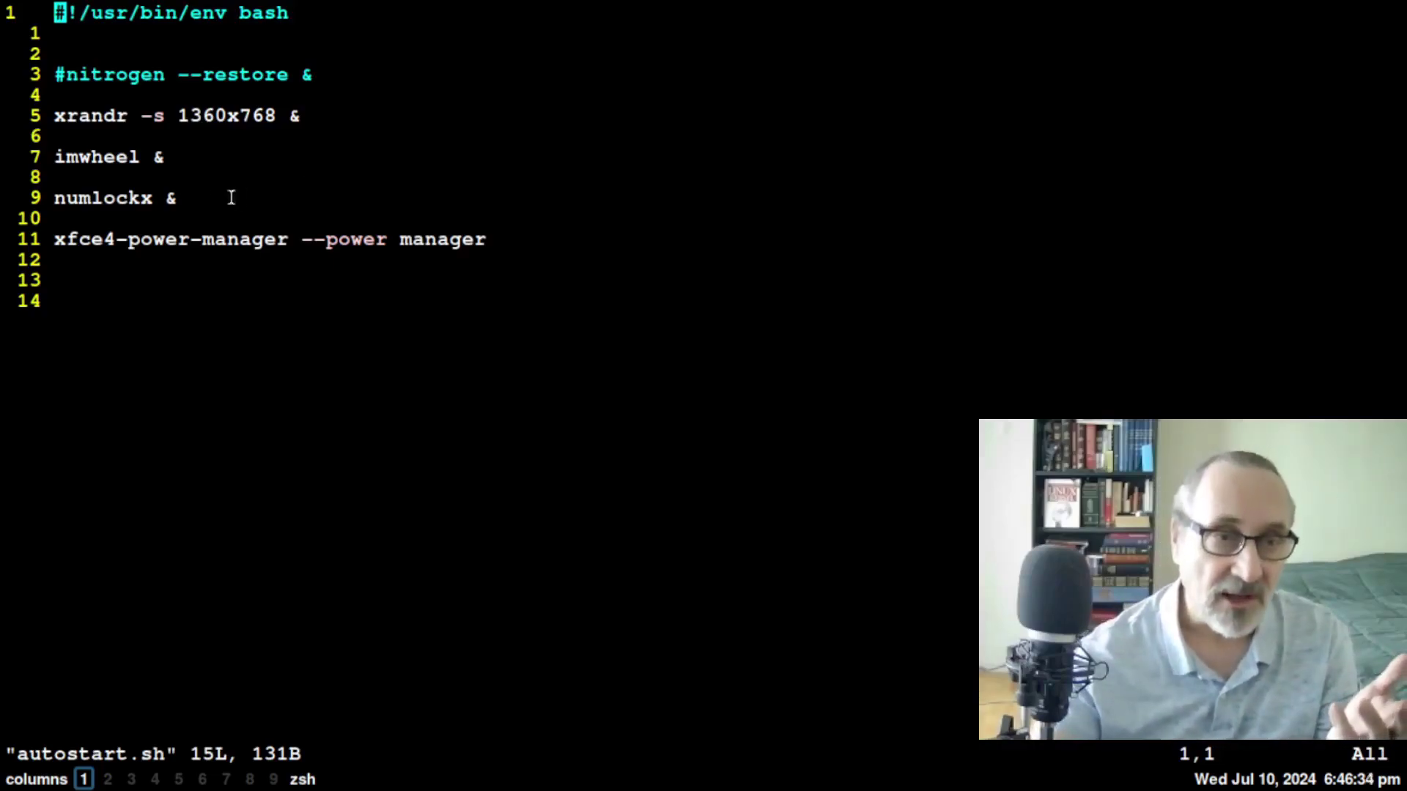
{"action": "left_click_drag", "start_coordinate": [55, 197], "coordinate": [158, 198]}
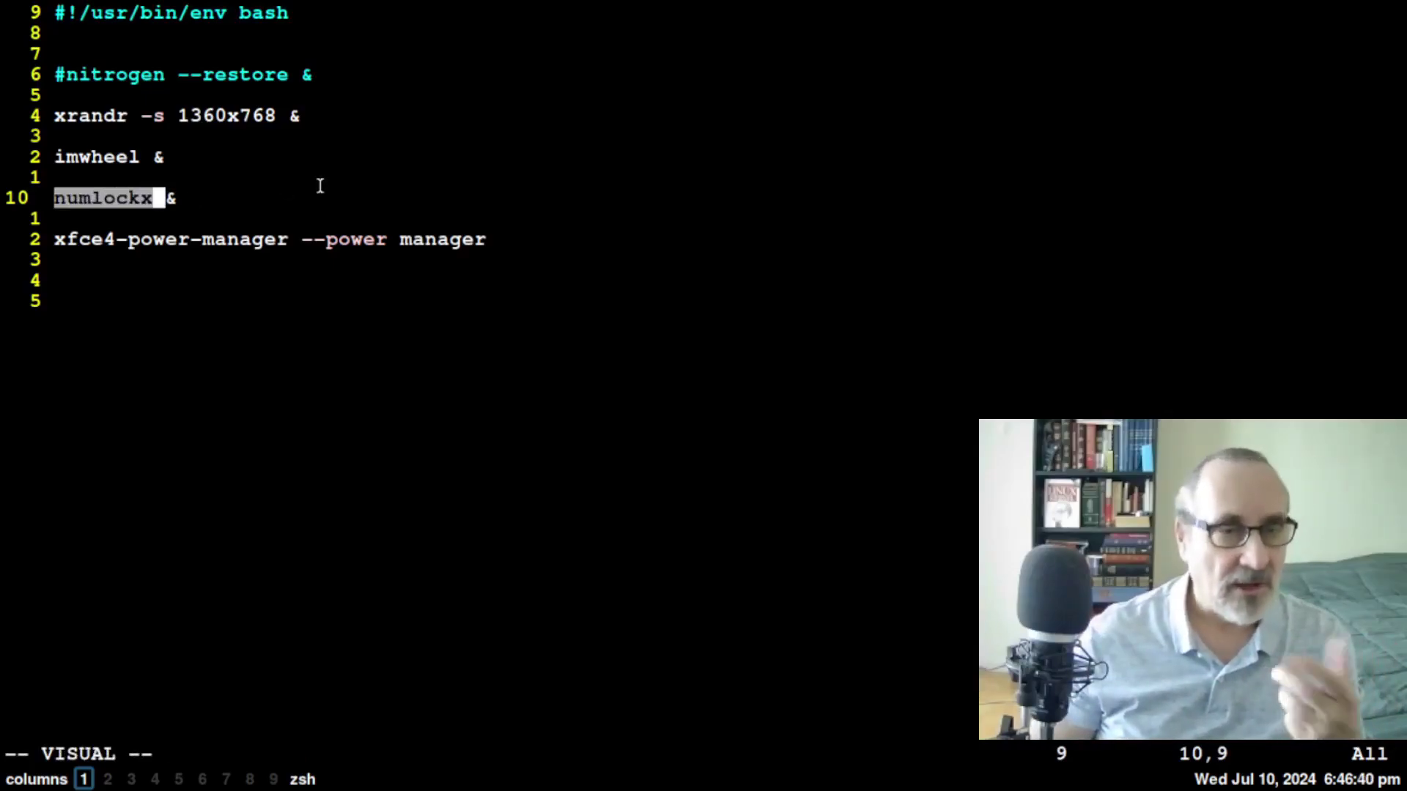
{"action": "left_click", "coordinate": [148, 205]}
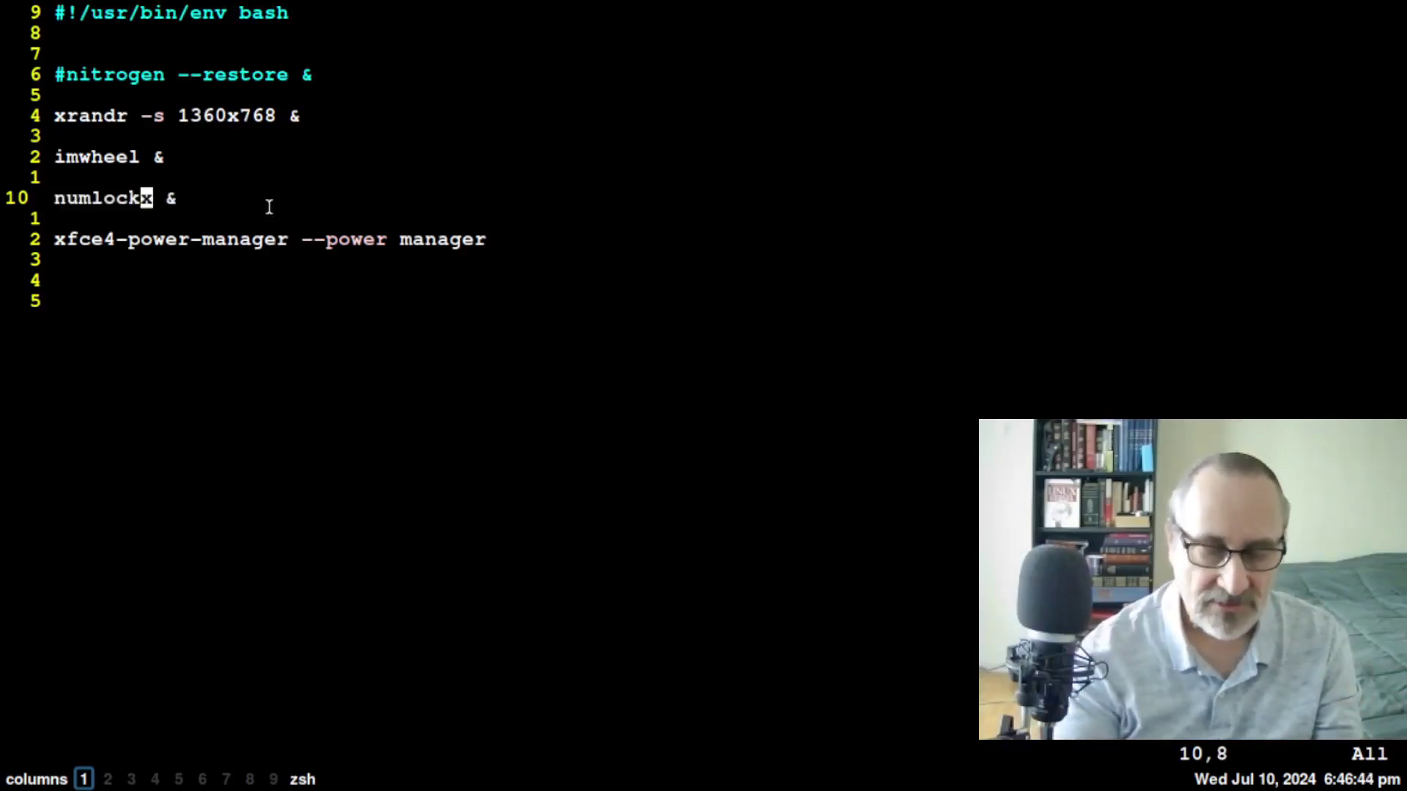
{"action": "type", "text": ":wq"}
{"action": "key", "text": "Return"}
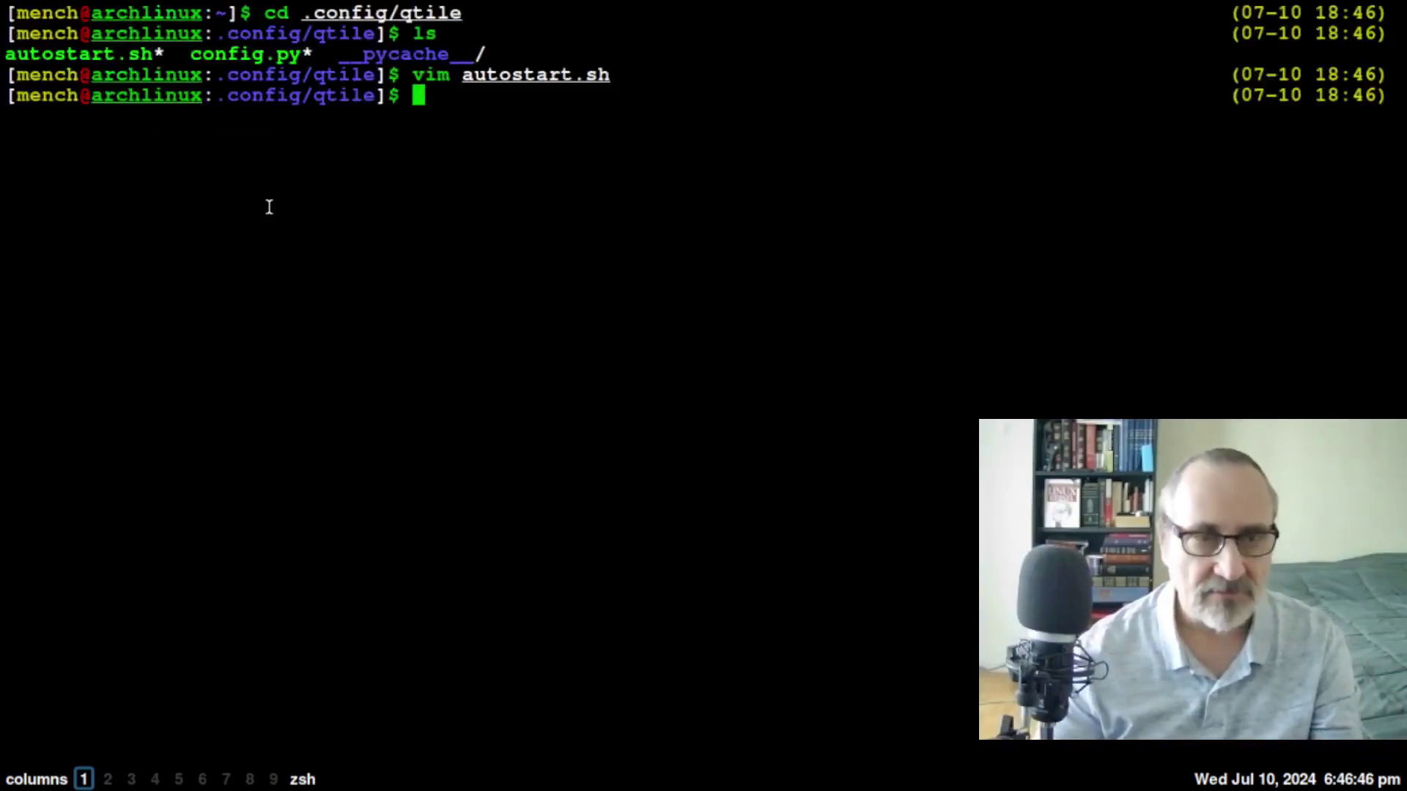
Return to the home directory and open .xinitrc in Vim
{"action": "type", "text": "cd"}
{"action": "key", "text": "Return"}
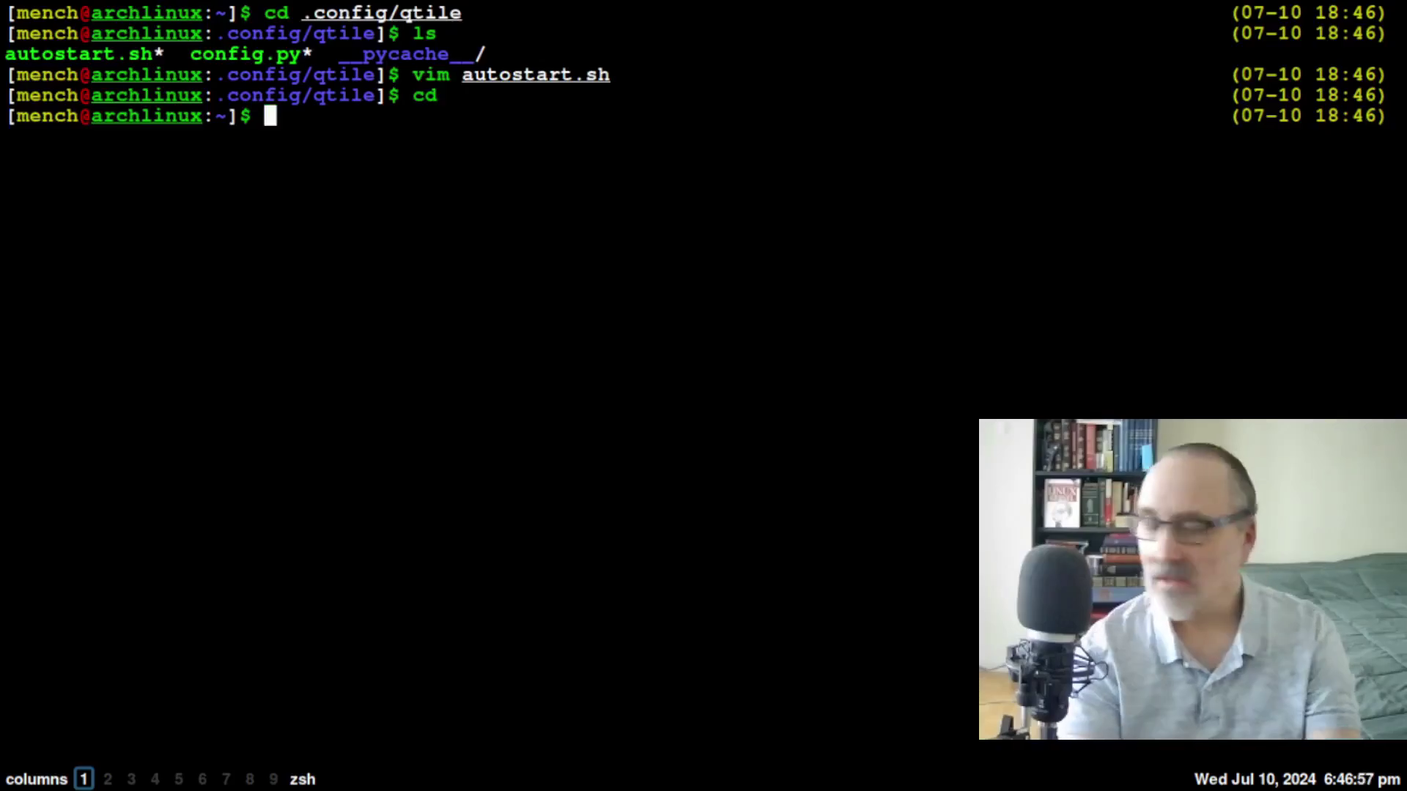
{"action": "type", "text": "vim .xin"}
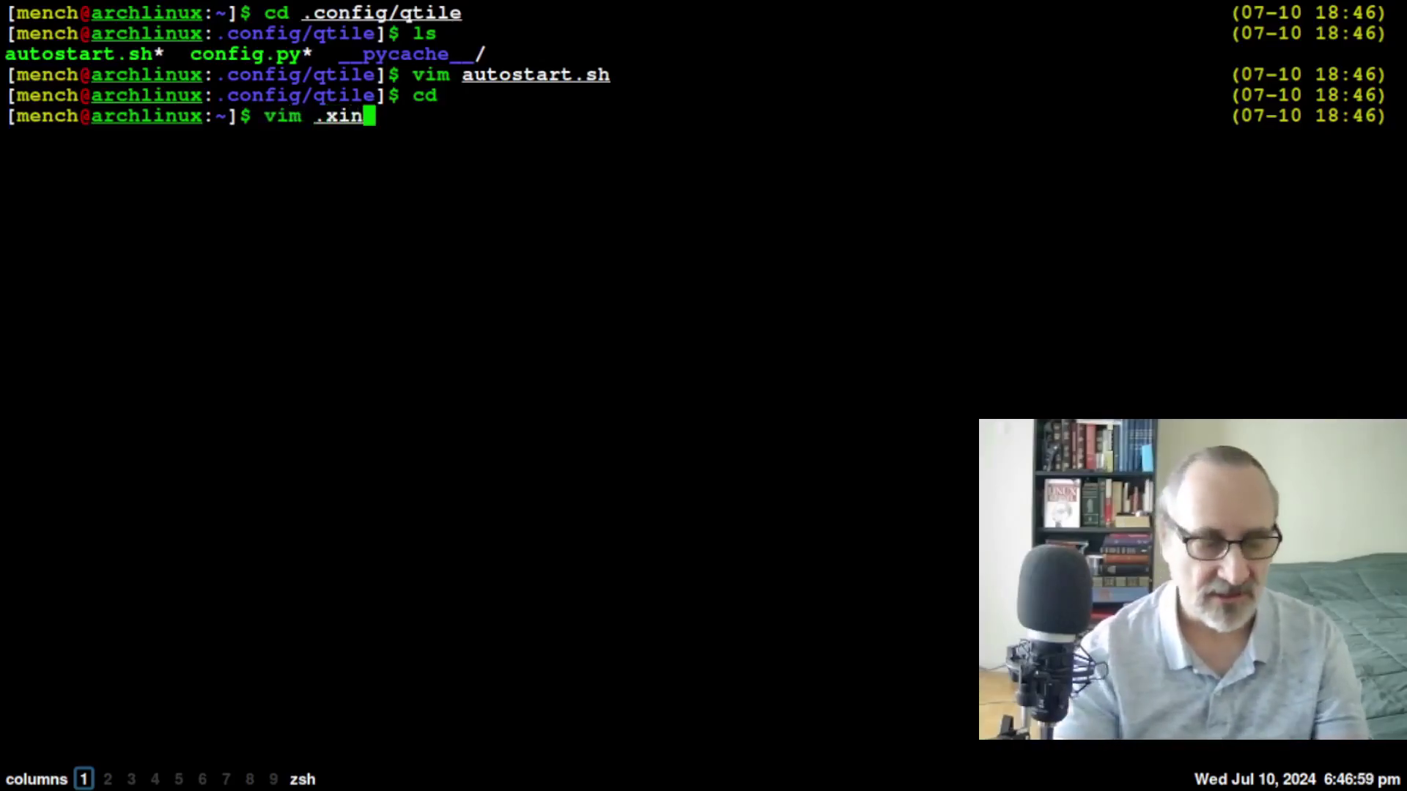
{"action": "key", "text": "Tab"}
{"action": "key", "text": "Return"}
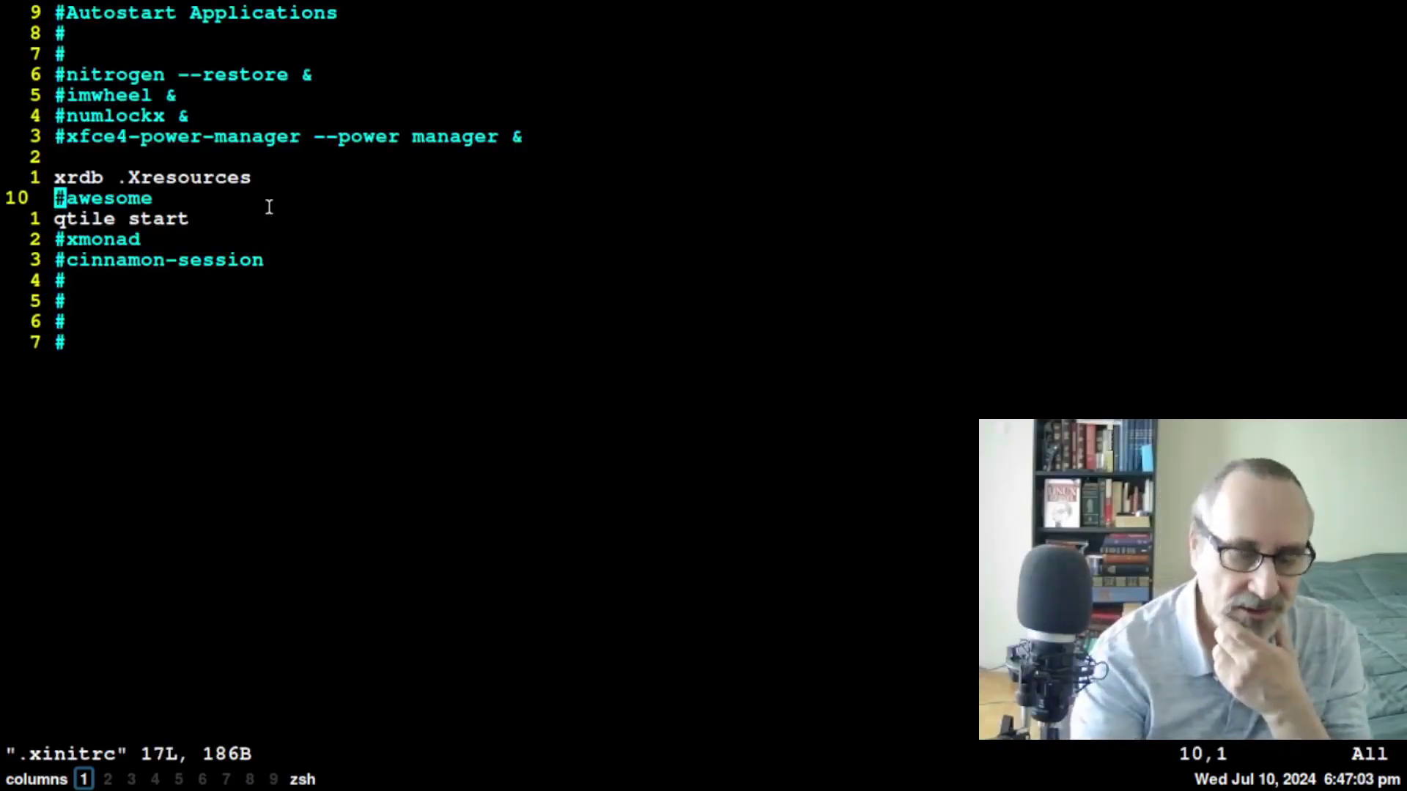
Remove and then restore the # before numlockx &, leaving it commented out
{"action": "key", "text": "j"}
{"action": "key", "text": "j"}
{"action": "key", "text": "k"}
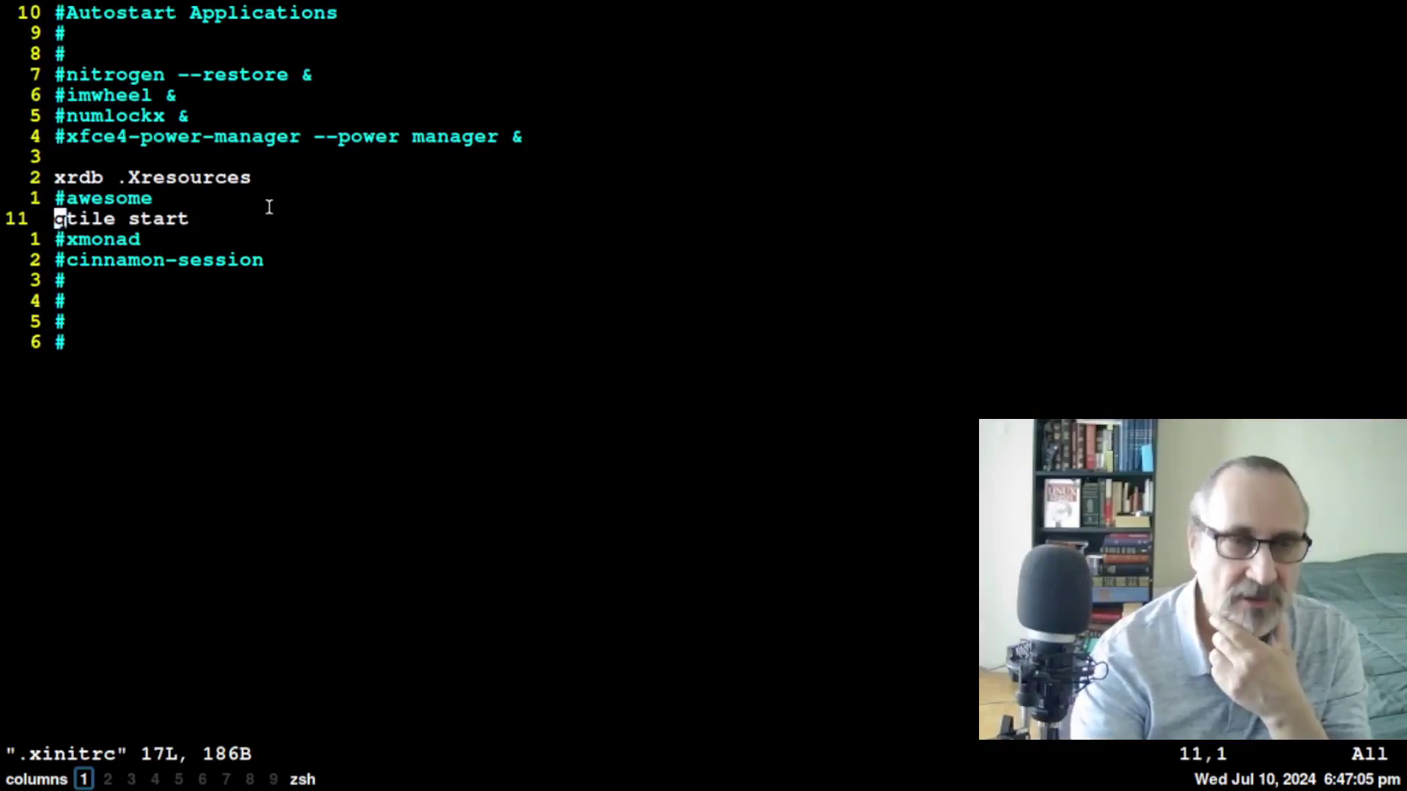
{"action": "key", "text": "k"}
{"action": "key", "text": "k"}
{"action": "key", "text": "k"}
{"action": "key", "text": "k"}
{"action": "key", "text": "k"}
{"action": "key", "text": "j"}
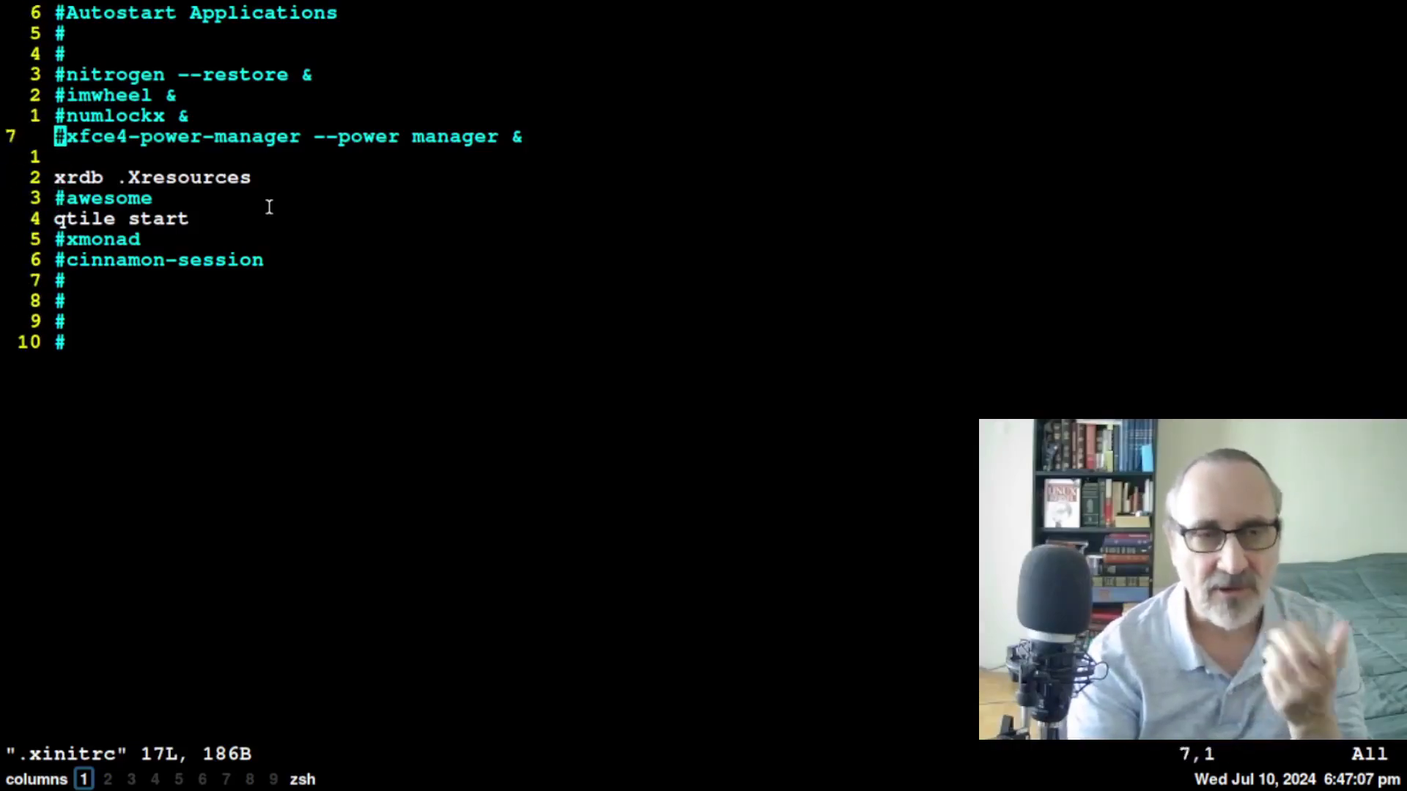
{"action": "key", "text": "j"}
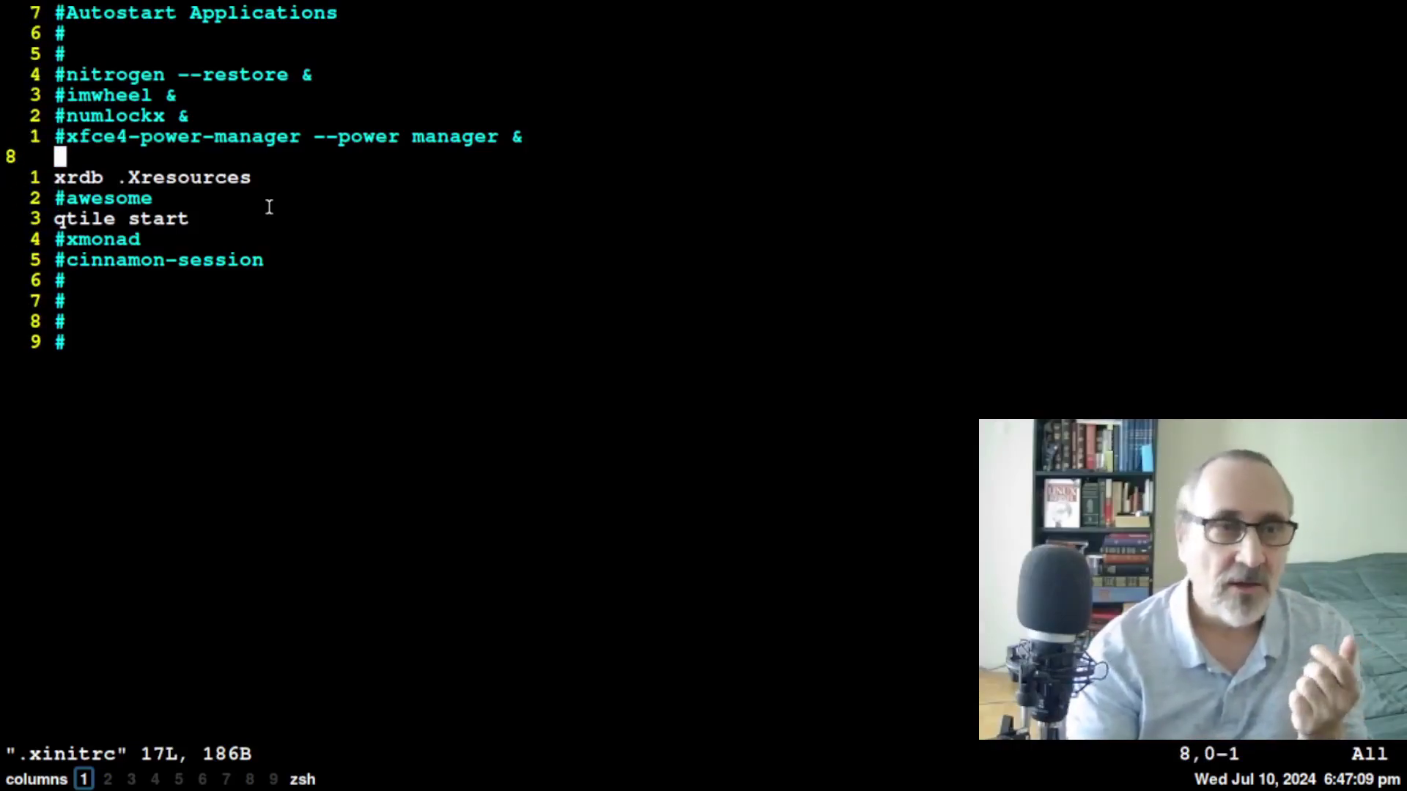
{"action": "key", "text": "k"}
{"action": "key", "text": "k"}
{"action": "key", "text": "x"}
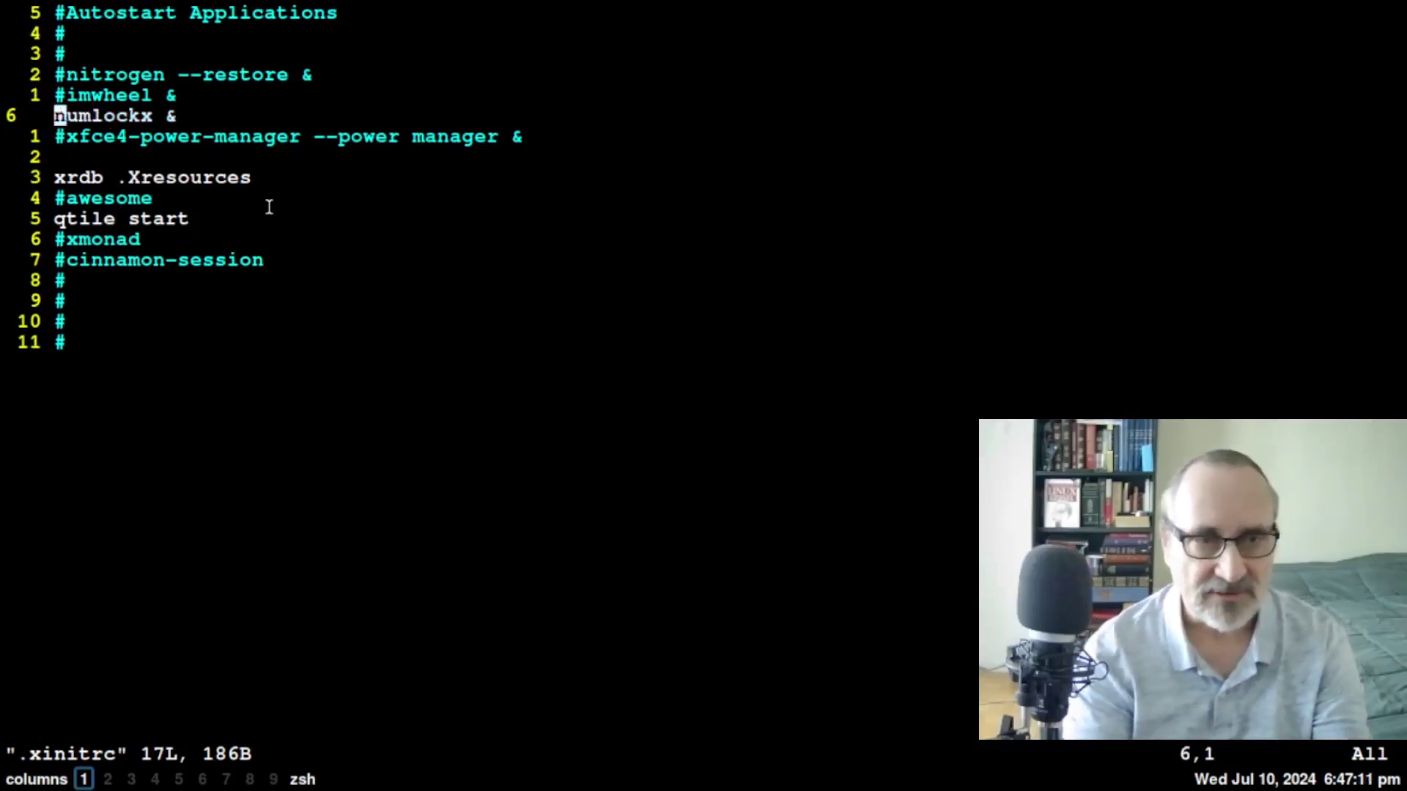
{"action": "key", "text": "j"}
{"action": "key", "text": "j"}
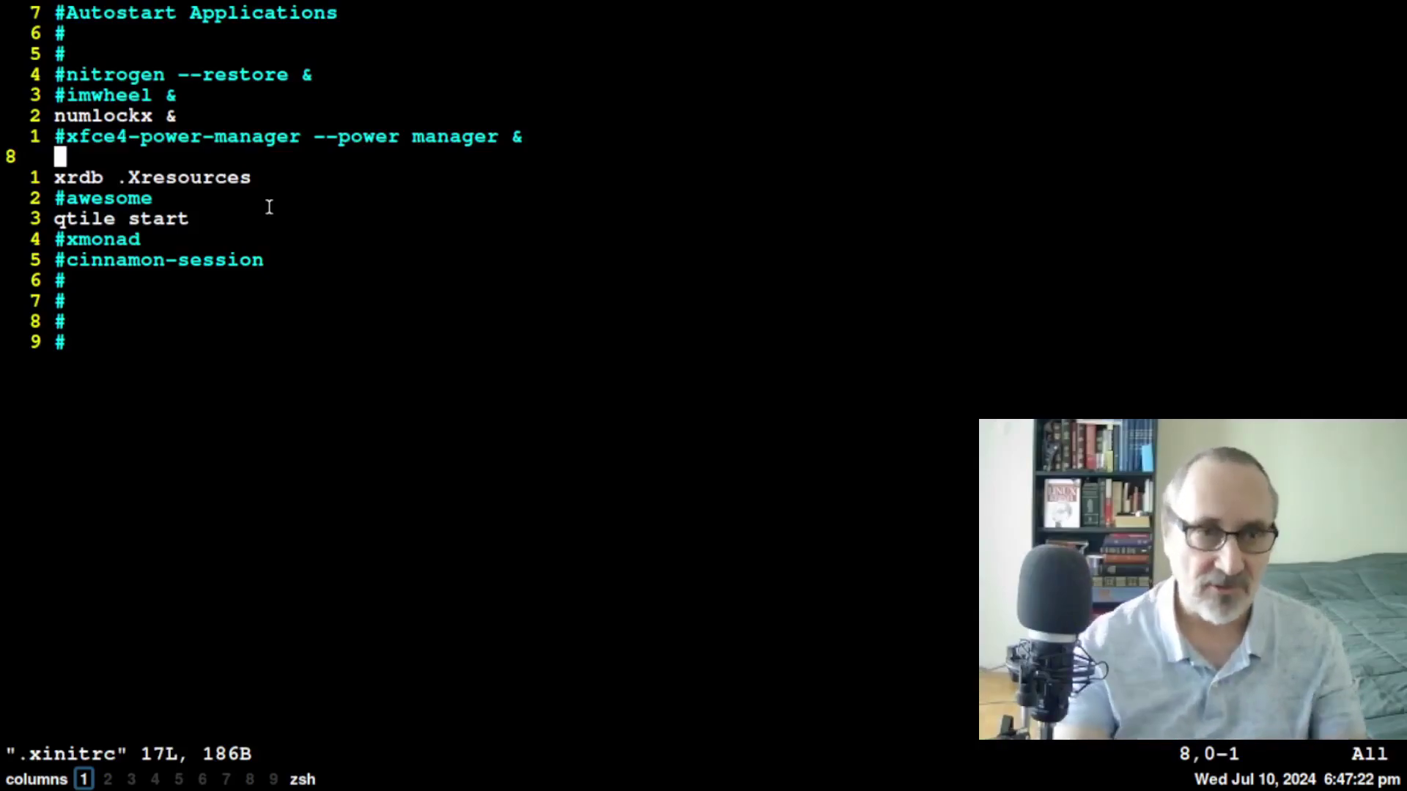
{"action": "key", "text": "k"}
{"action": "key", "text": "k"}
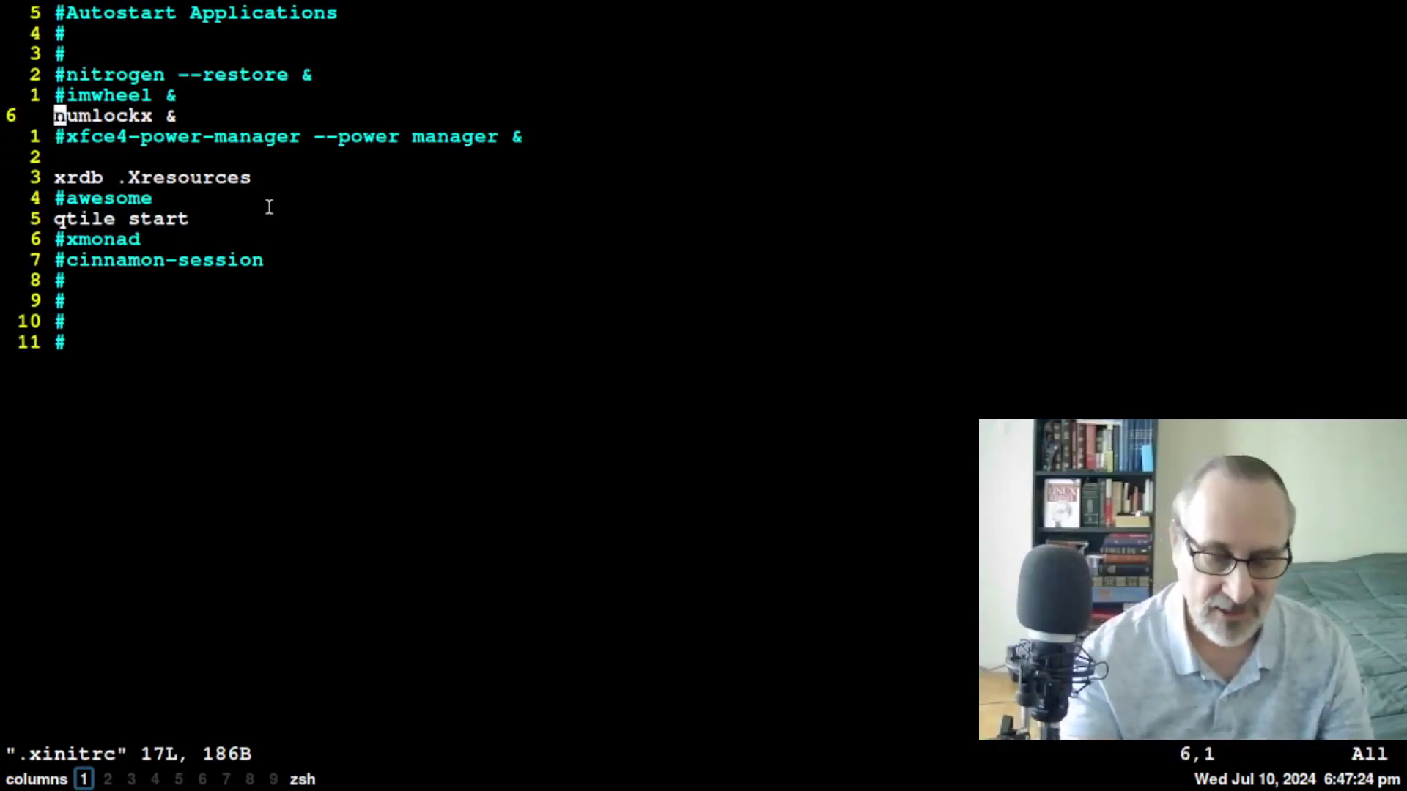
{"action": "type", "text": "i#"}
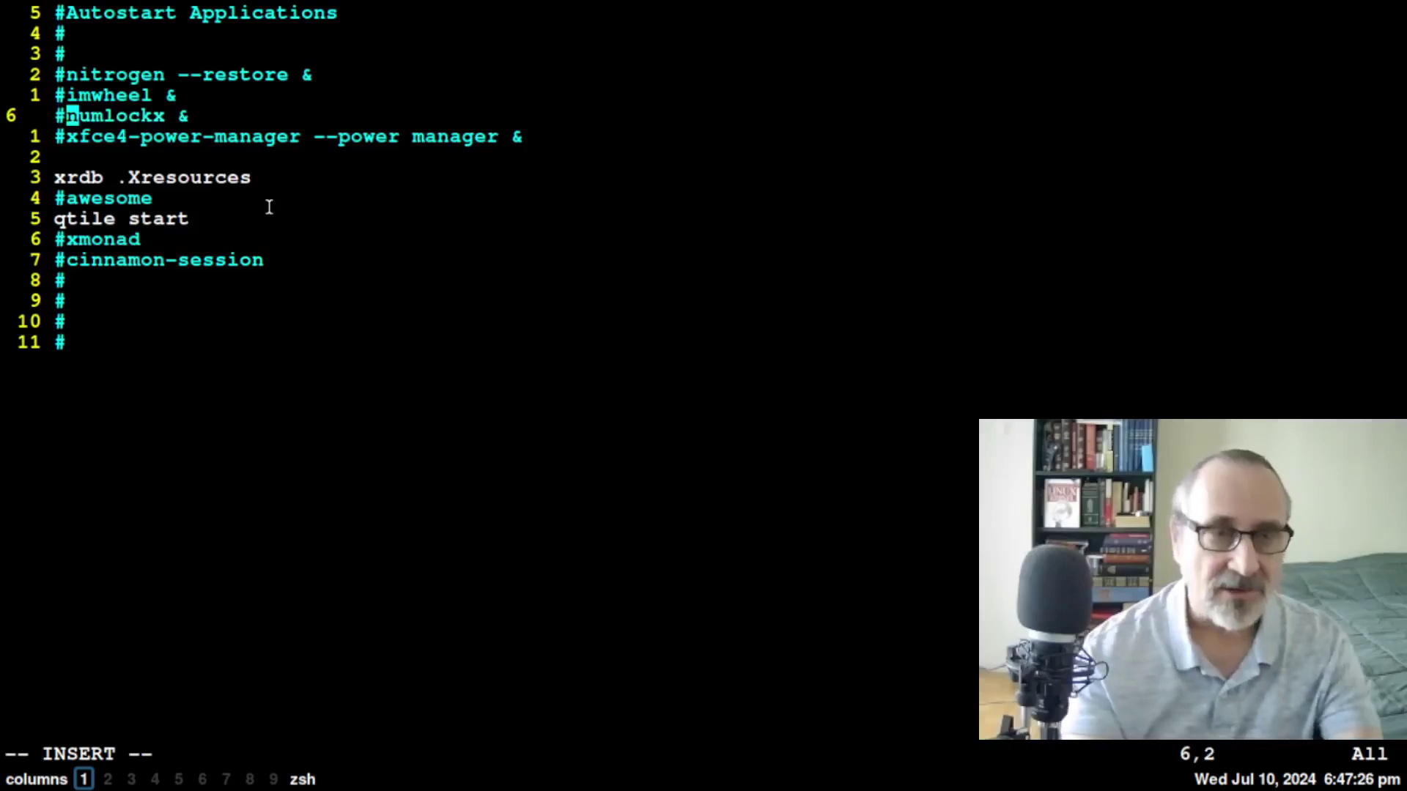
{"action": "key", "text": "Escape"}
{"action": "key", "text": "j"}
{"action": "key", "text": "j"}
{"action": "key", "text": "j"}
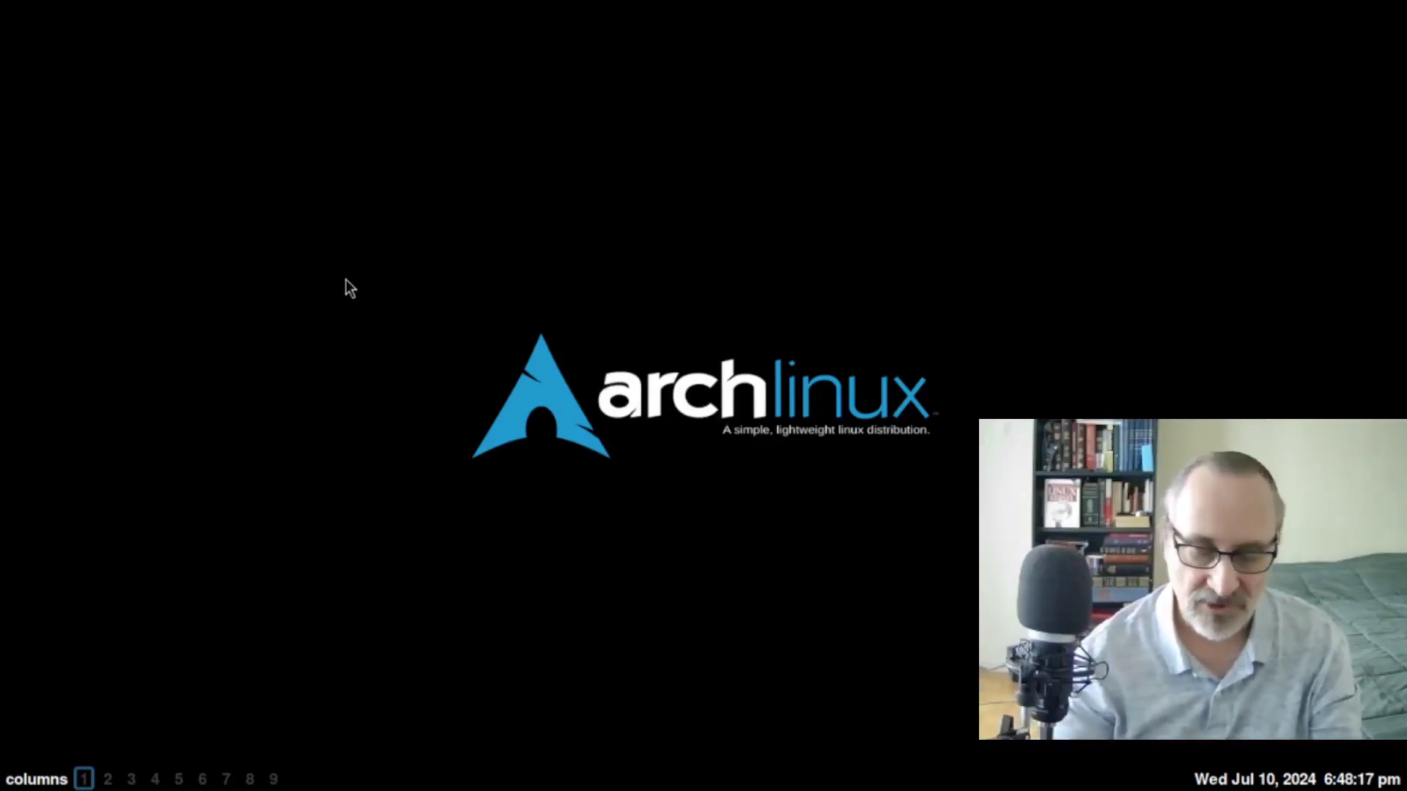
Open a new terminal, go to /etc and list its contents to find lightdm/
{"action": "key", "text": "super+Return"}
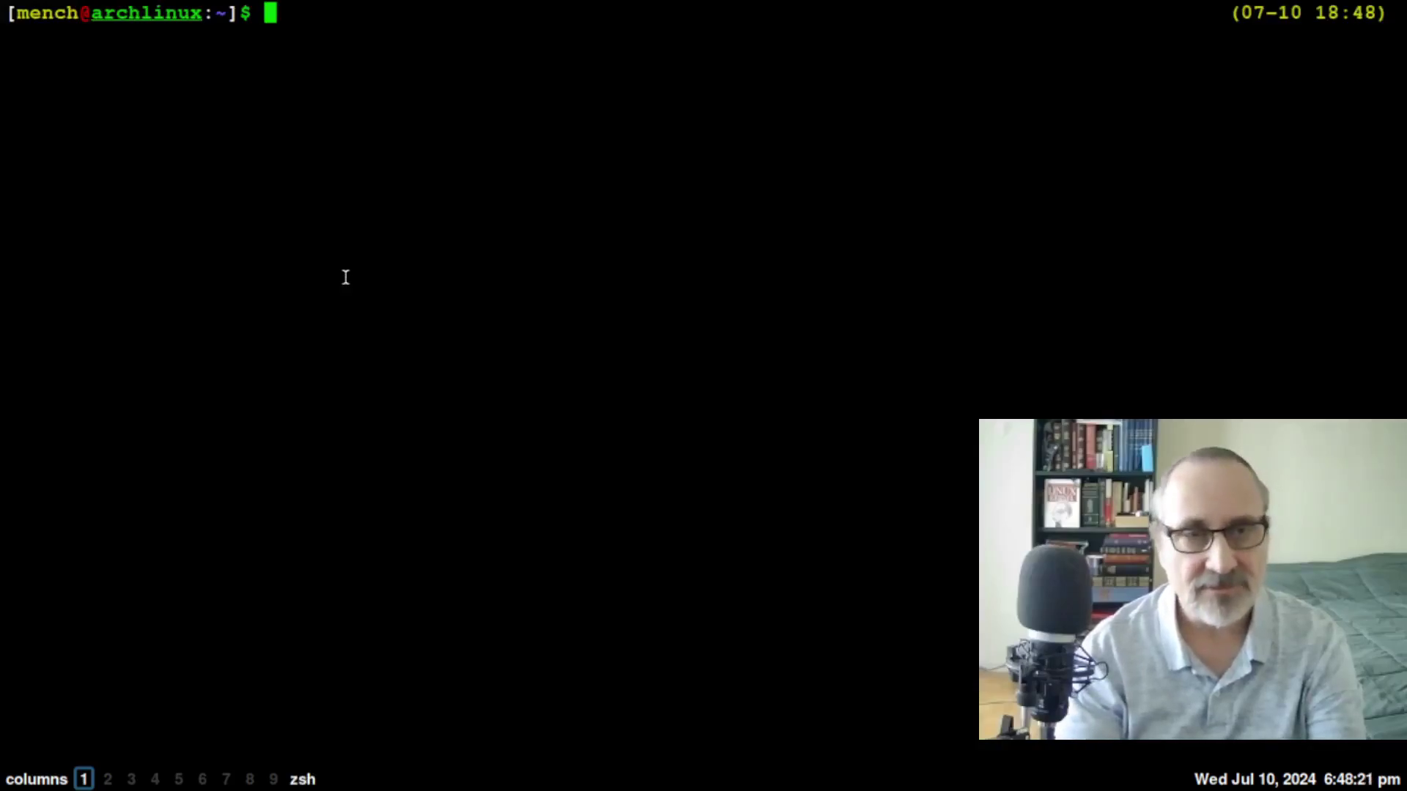
{"action": "type", "text": "/etc/"}
{"action": "key", "text": "Return"}
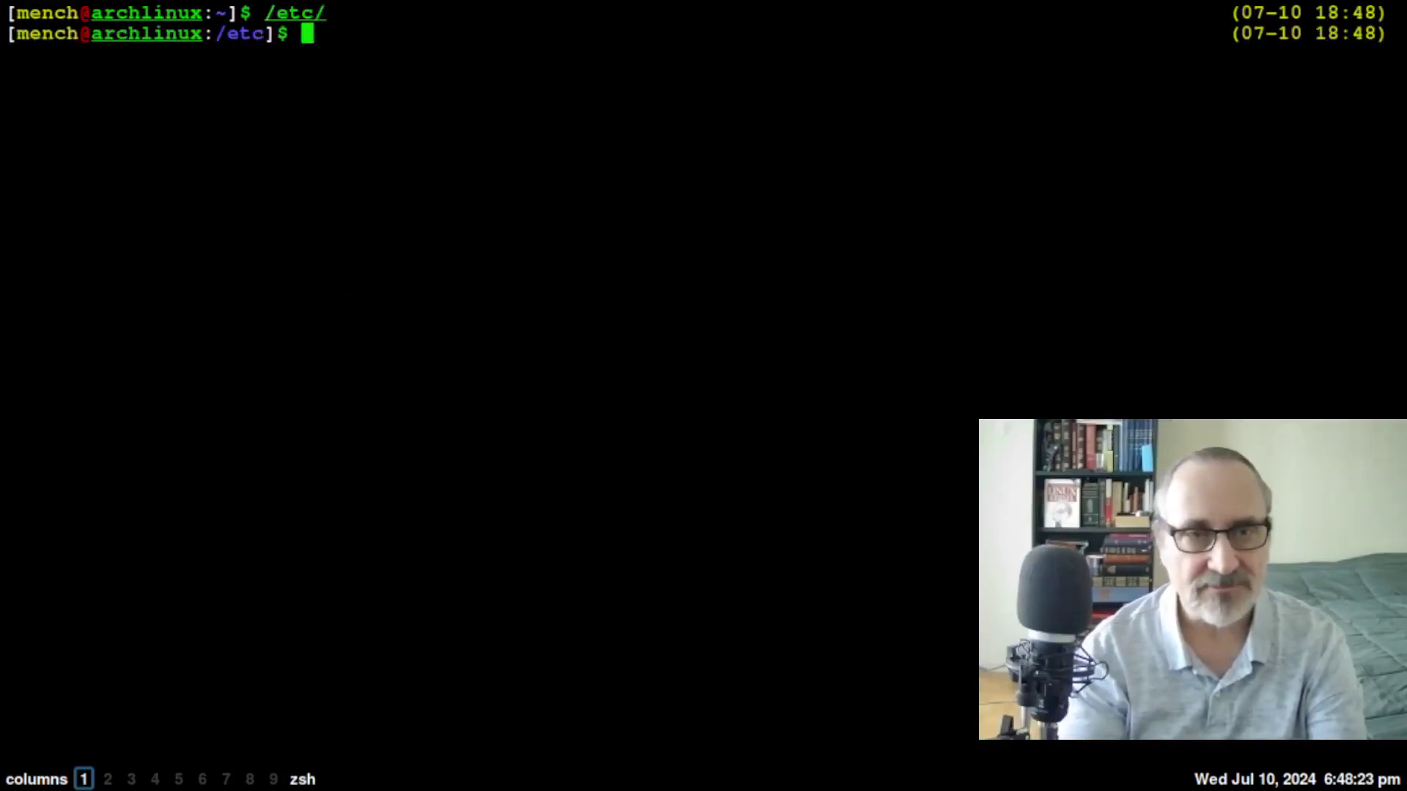
{"action": "type", "text": "ls"}
{"action": "key", "text": "Return"}
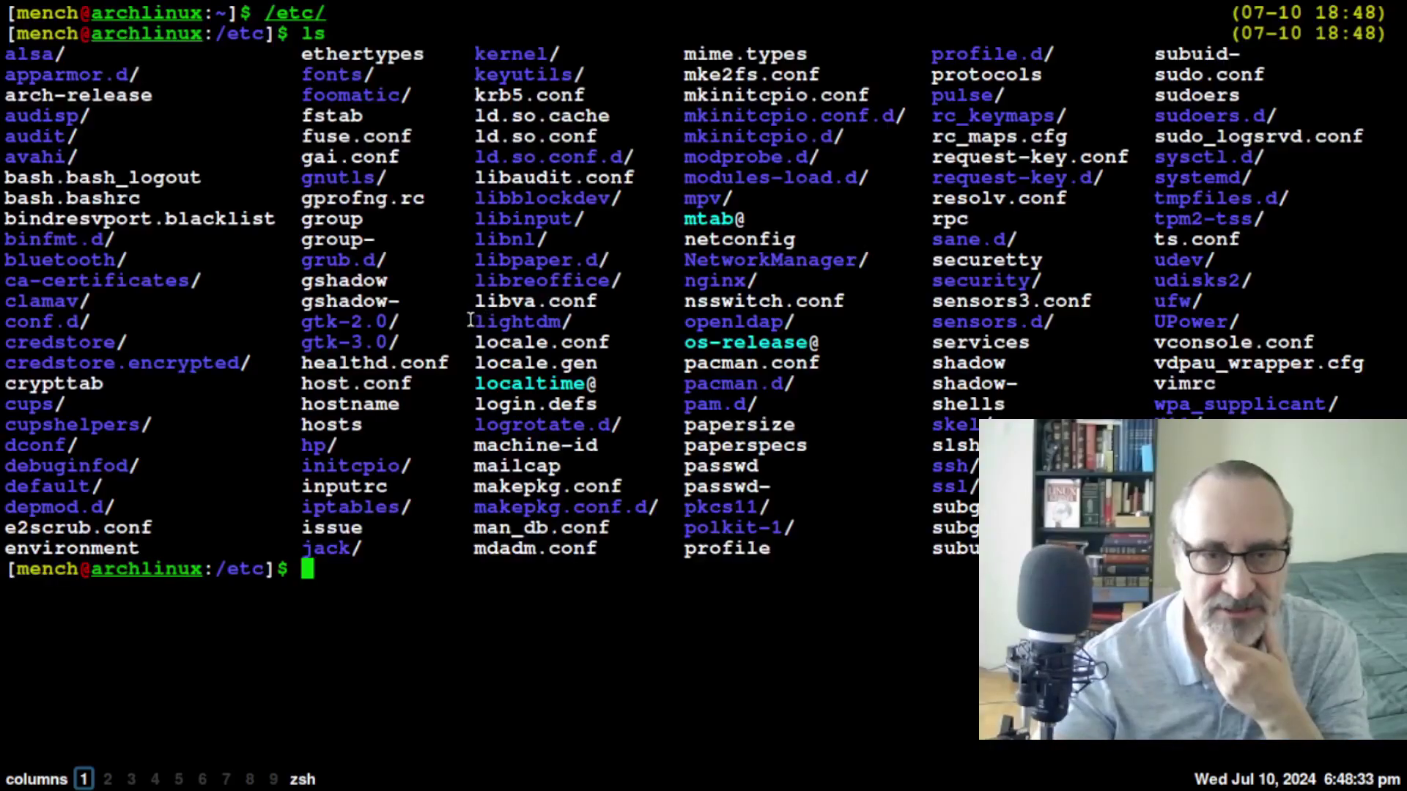
{"action": "left_click_drag", "start_coordinate": [463, 321], "coordinate": [582, 321]}
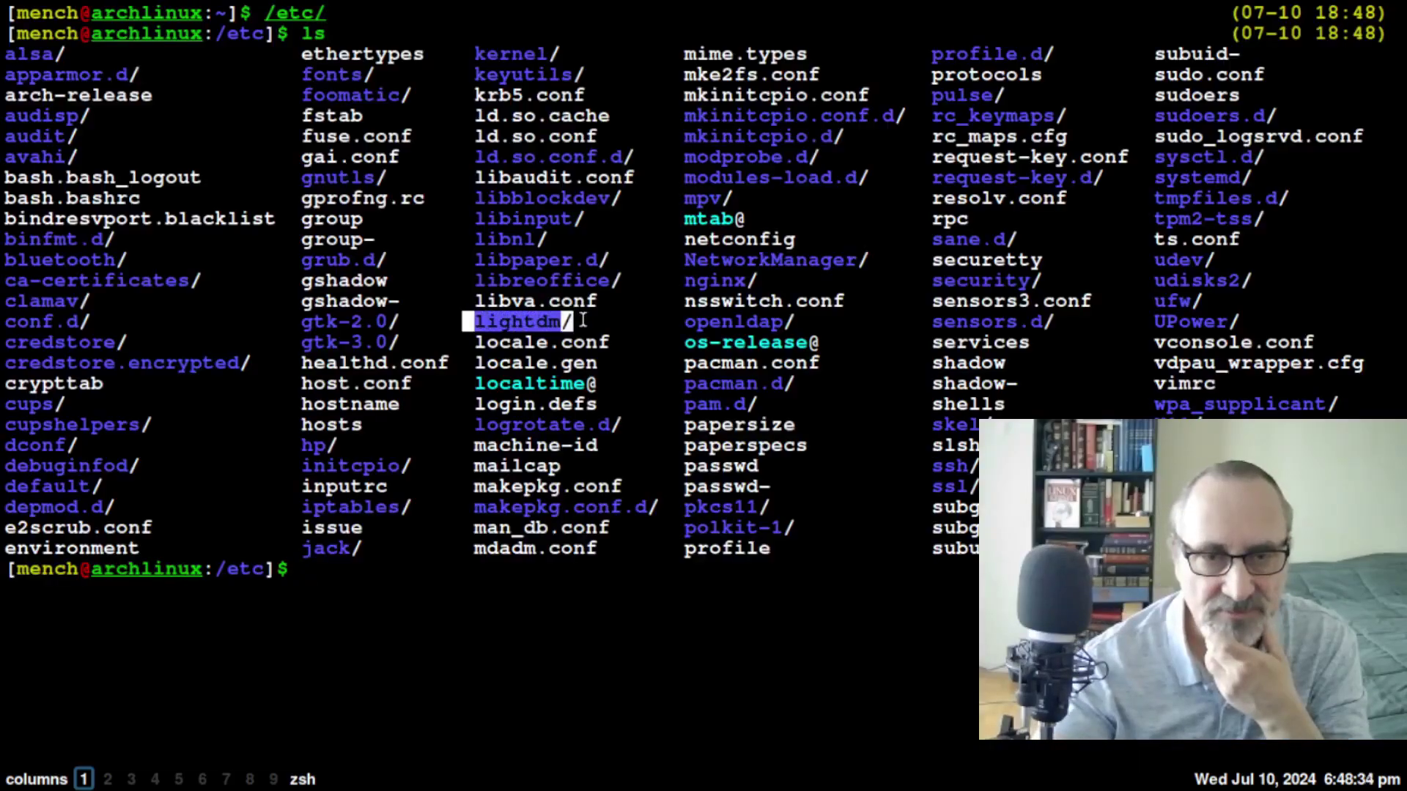
{"action": "left_click", "coordinate": [580, 630]}
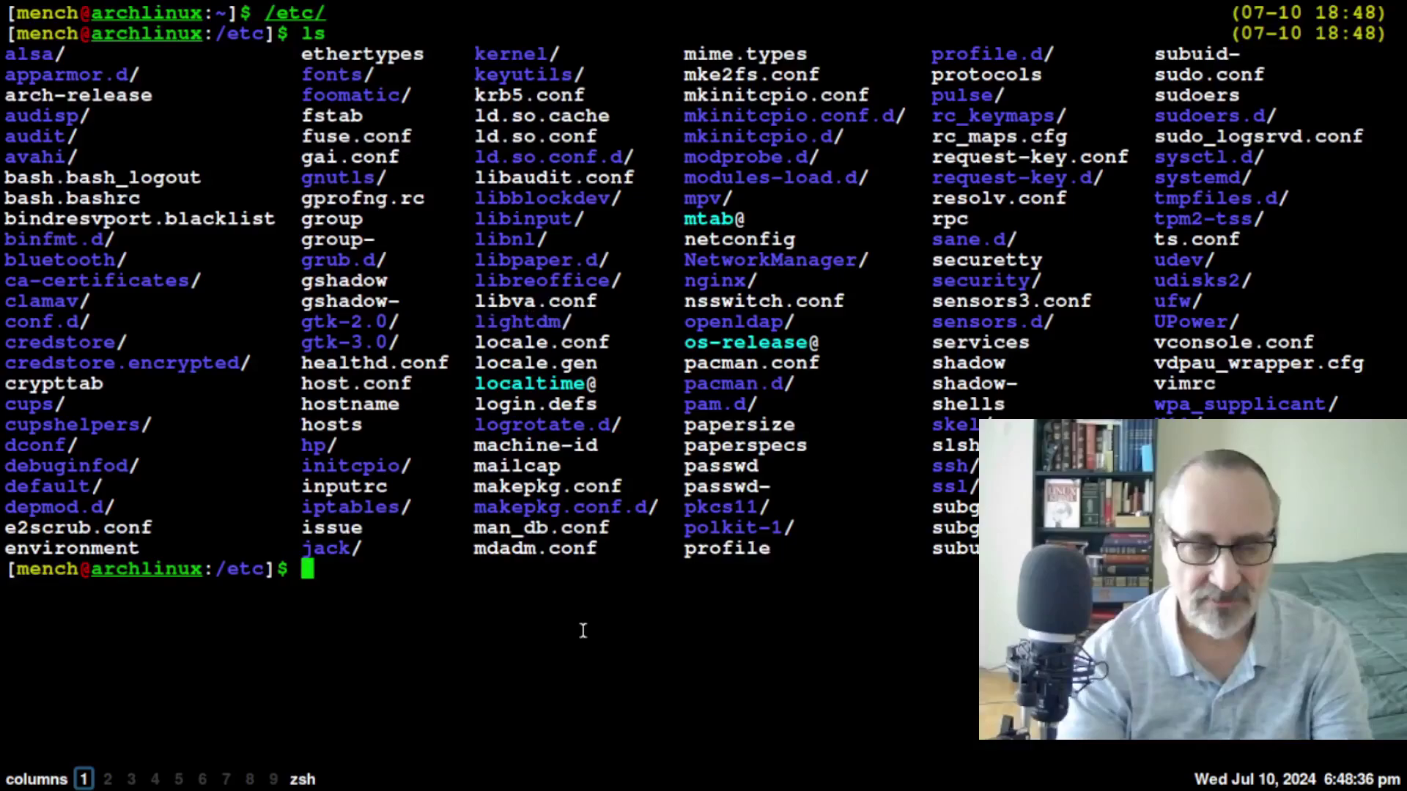
Enter /etc/lightdm and list keys.conf, lightdm.conf, lightdm-gtk-greeter.conf, users.conf and Xsession
{"action": "type", "text": "cd ligh"}
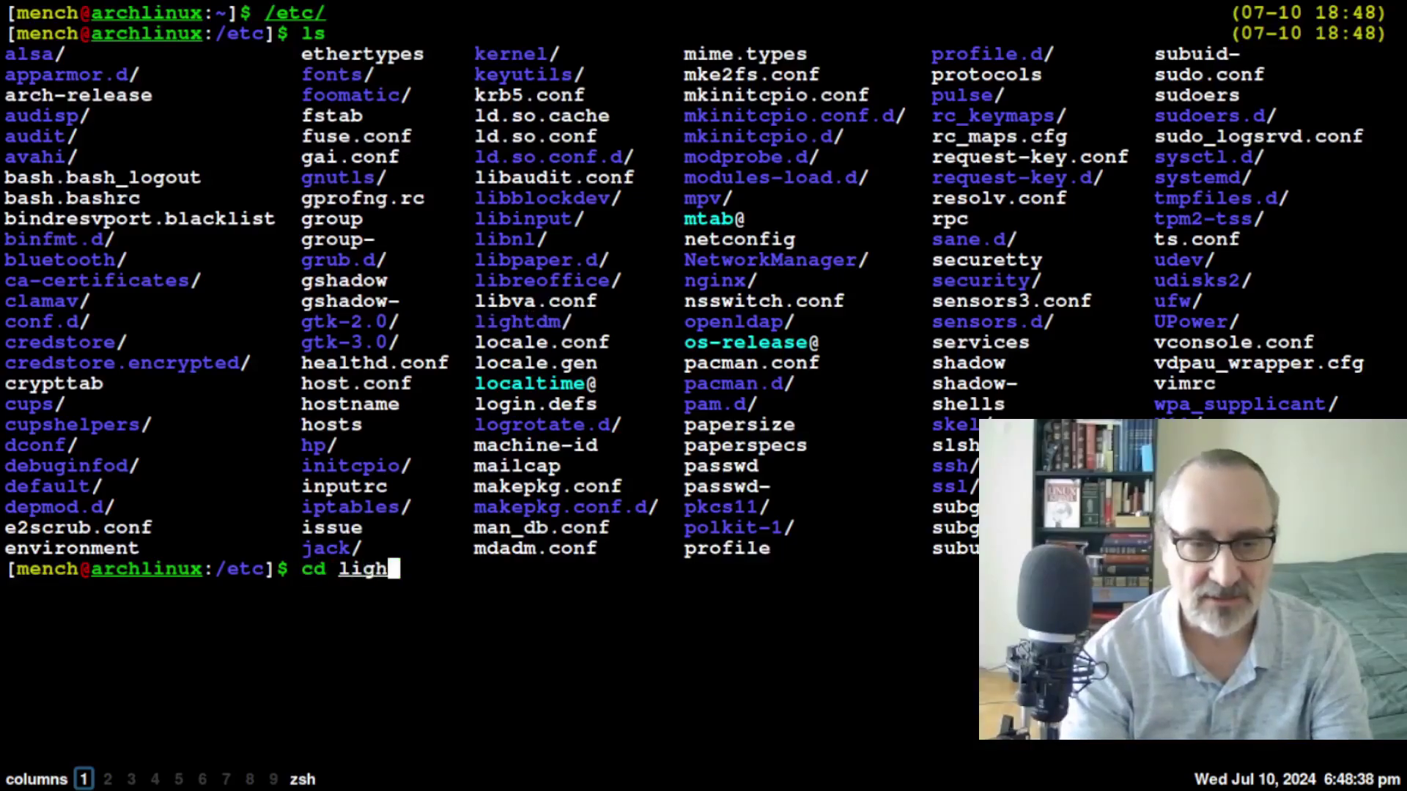
{"action": "type", "text": "td"}
{"action": "key", "text": "Tab"}
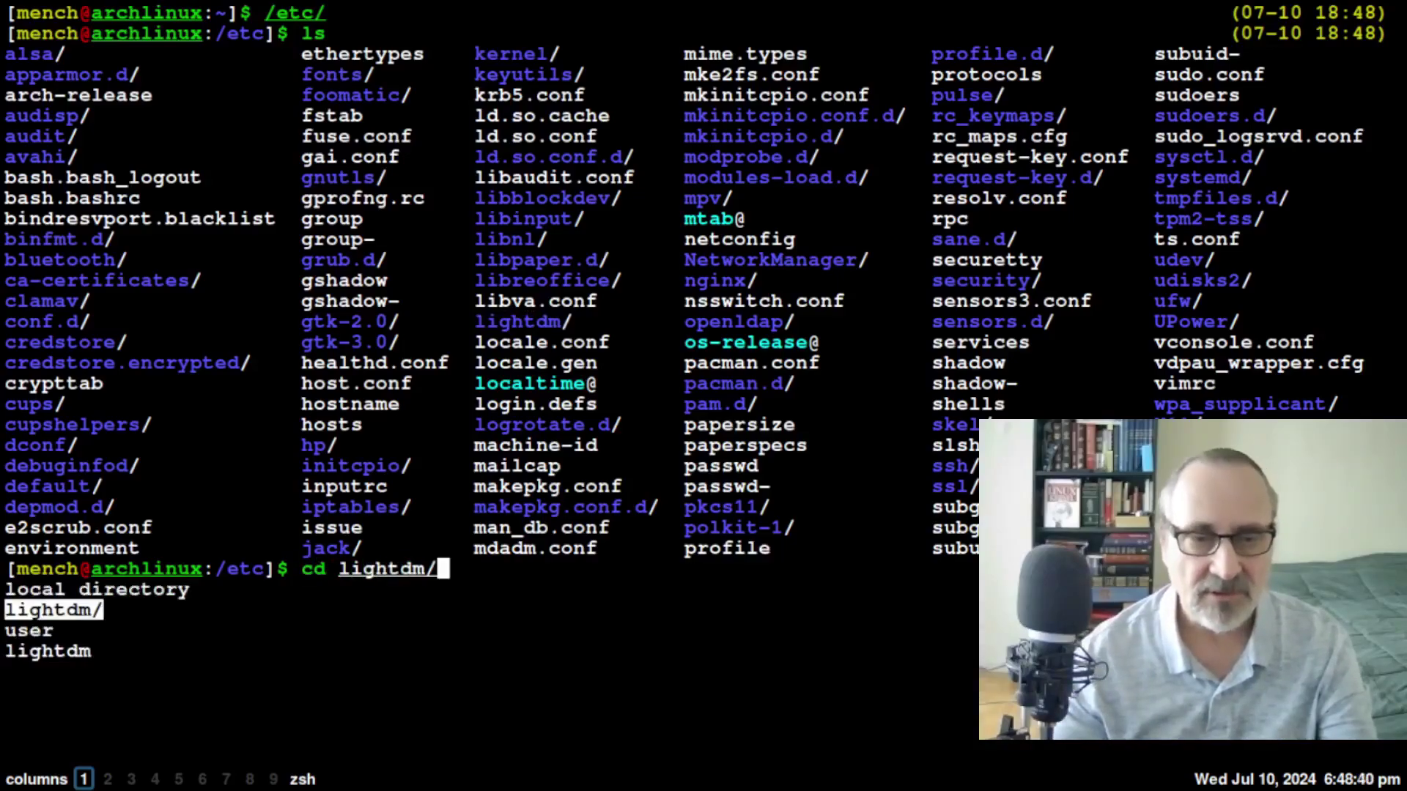
{"action": "key", "text": "Return"}
{"action": "type", "text": "ls"}
{"action": "key", "text": "Return"}
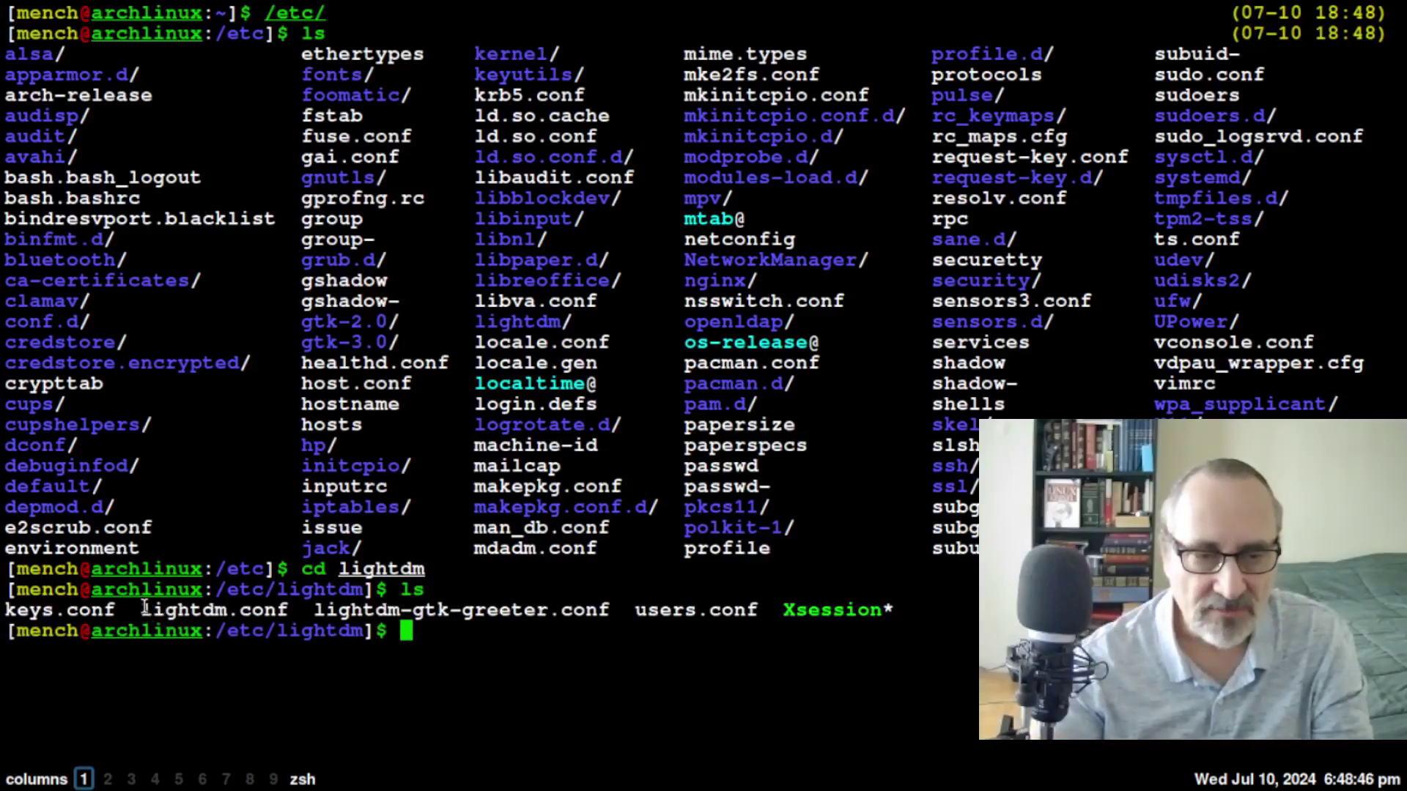
{"action": "left_click_drag", "start_coordinate": [145, 607], "coordinate": [296, 609]}
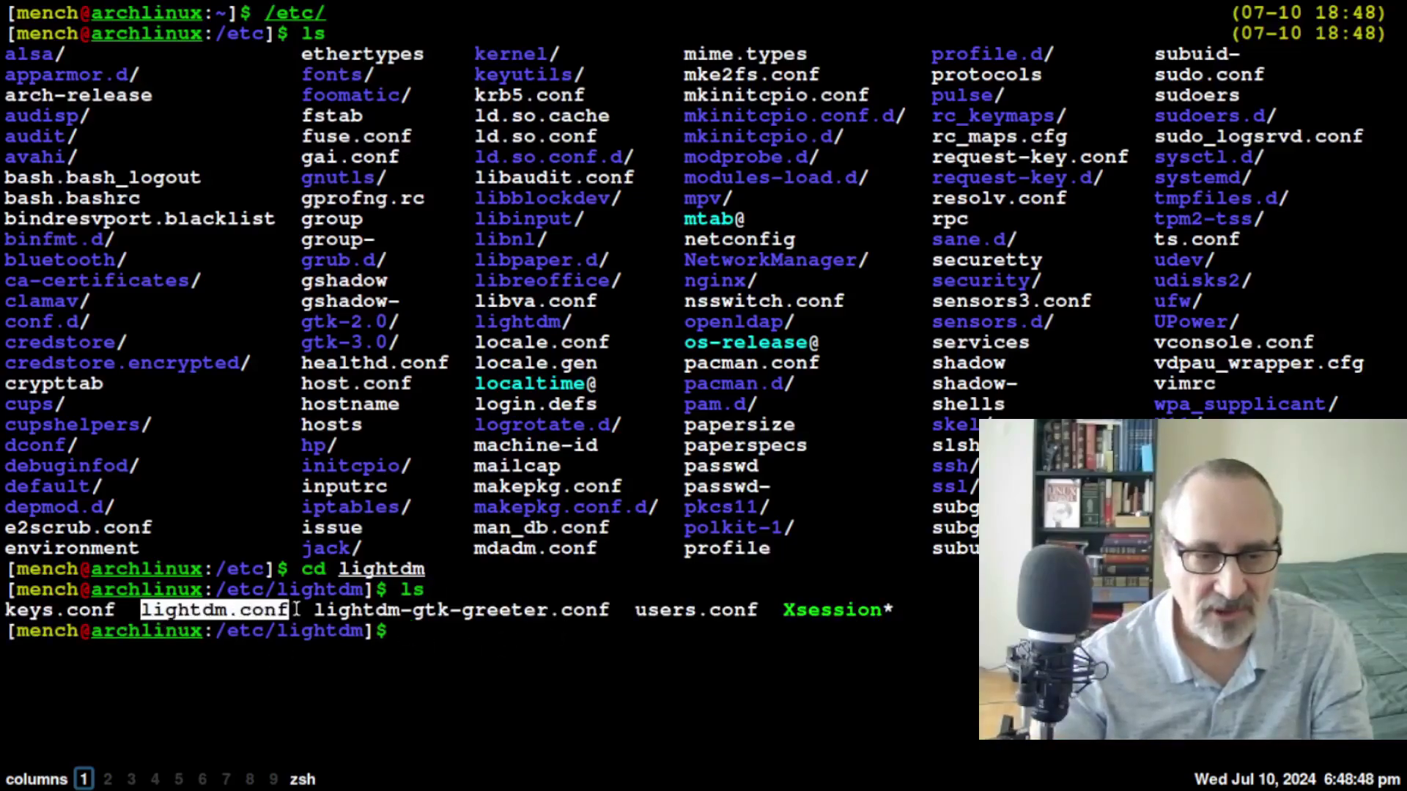
{"action": "left_click", "coordinate": [458, 642]}
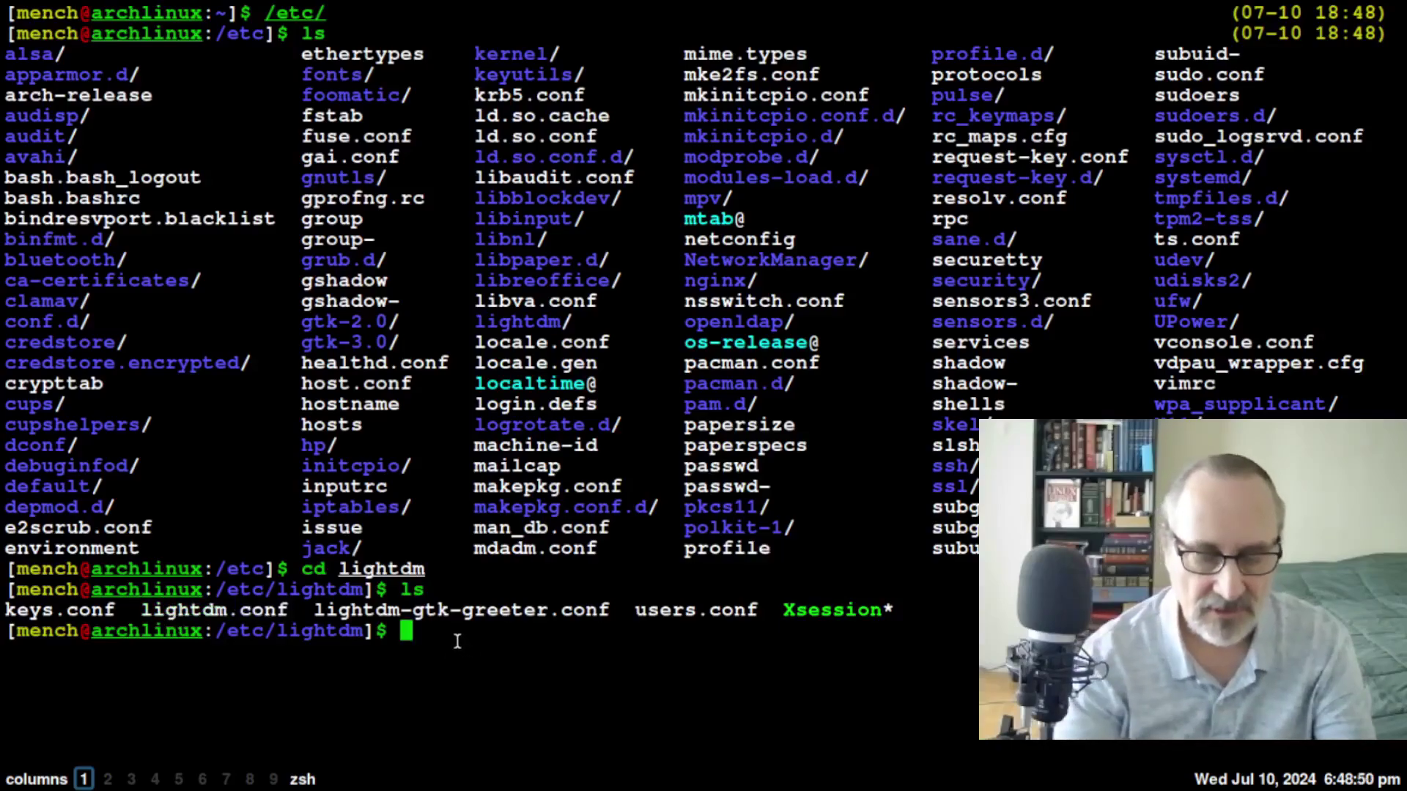
{"action": "type", "text": "vim"}
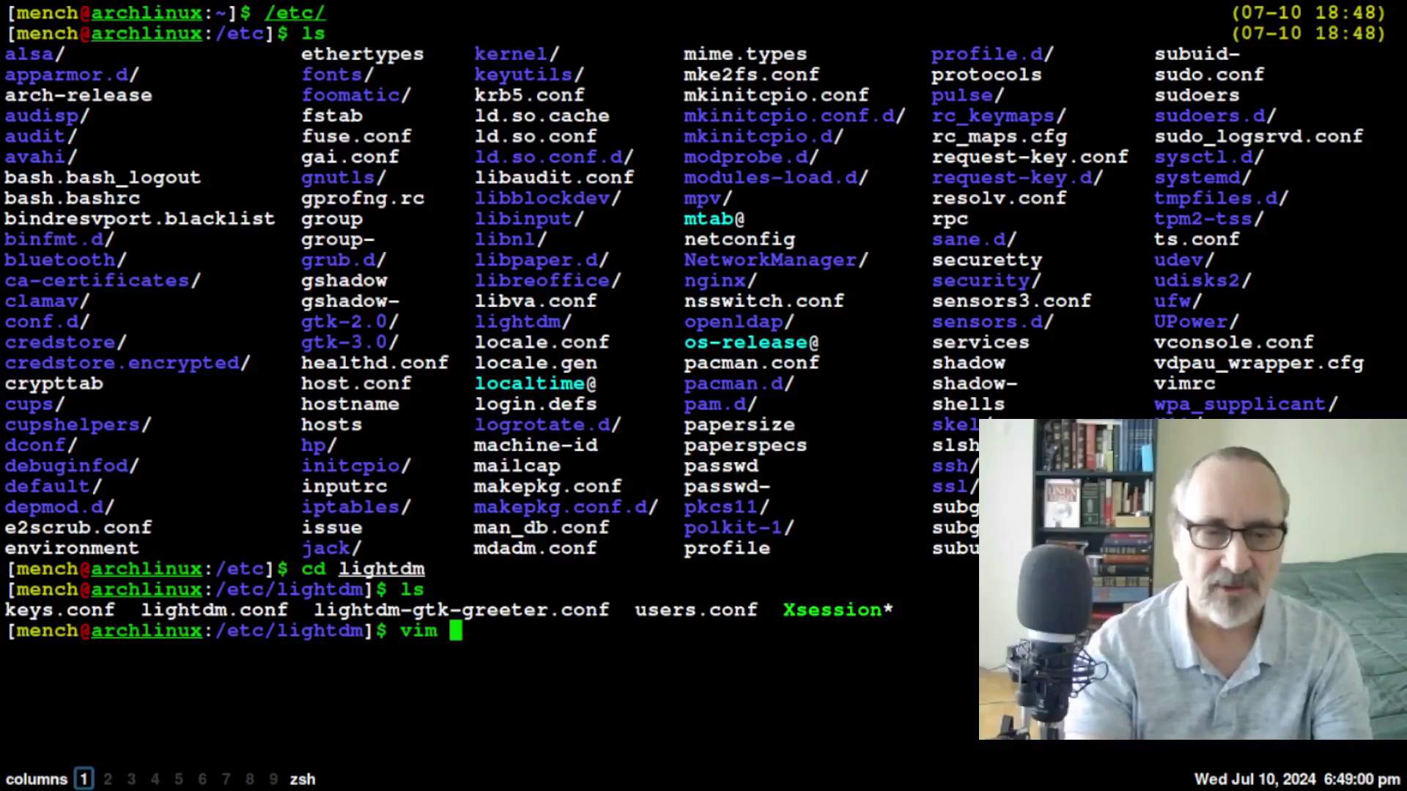
Open lightdm.conf, confirm greeter-setup-script=/usr/bin/numlockx on, and quit with :q
{"action": "type", "text": "lightdm"}
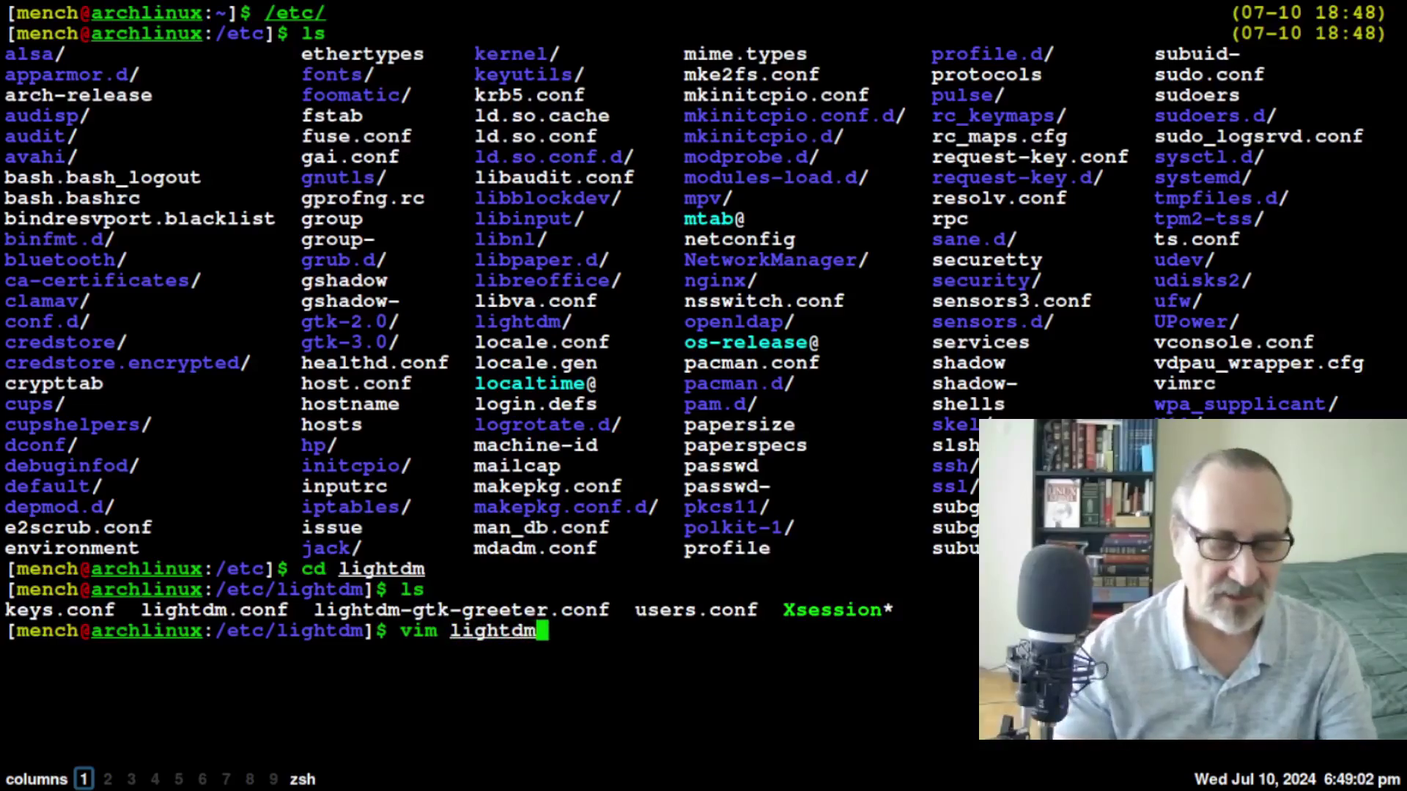
{"action": "key", "text": "Tab"}
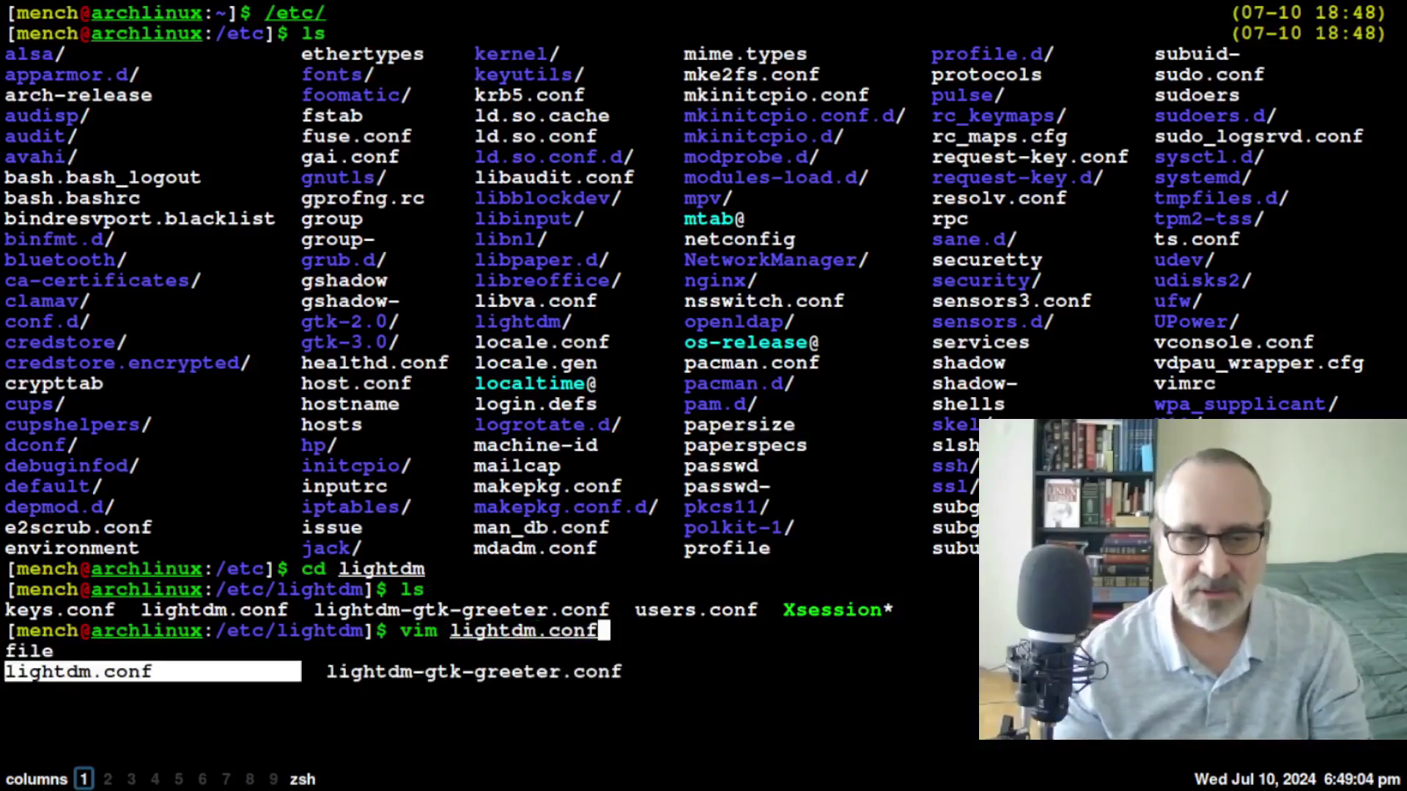
{"action": "key", "text": "Return"}
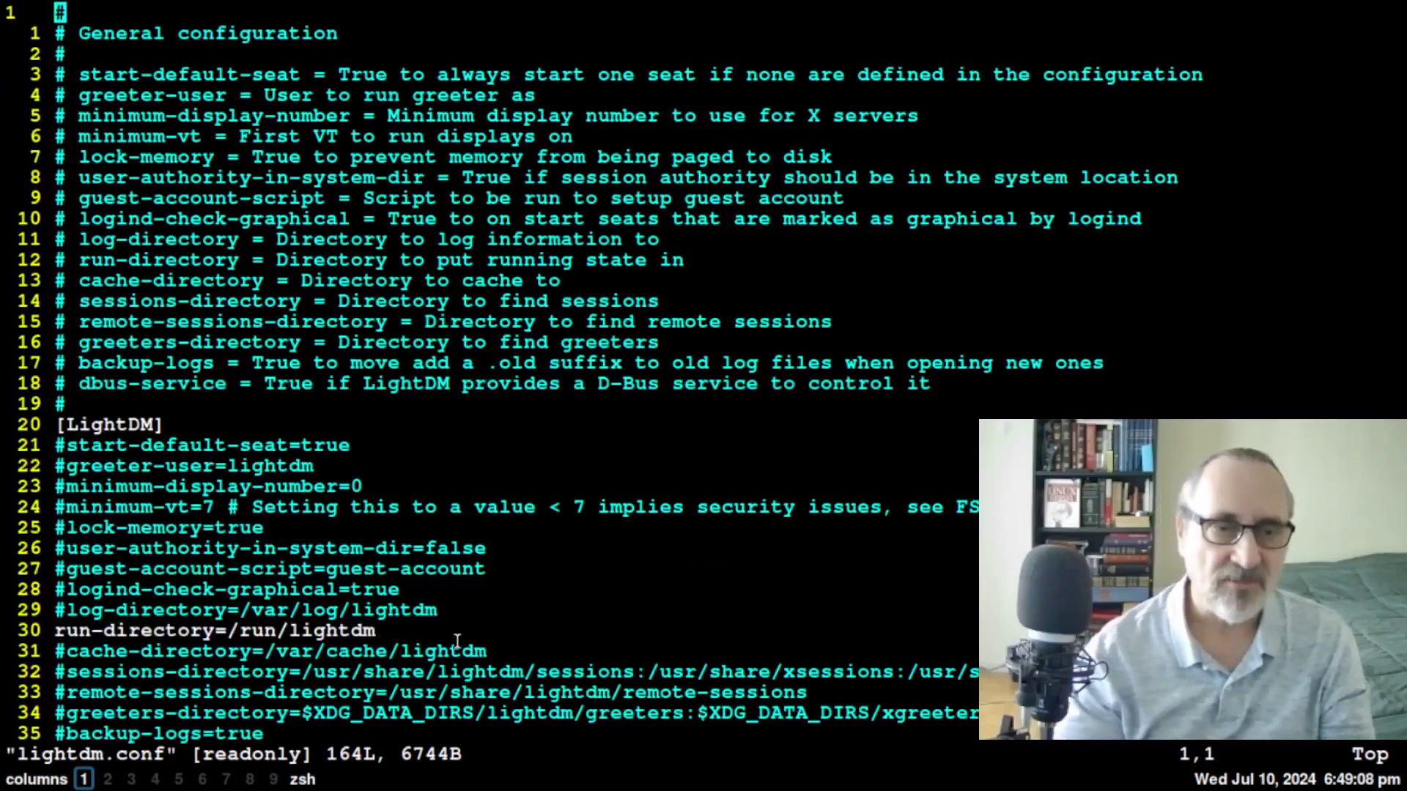
{"action": "key", "text": "j"}
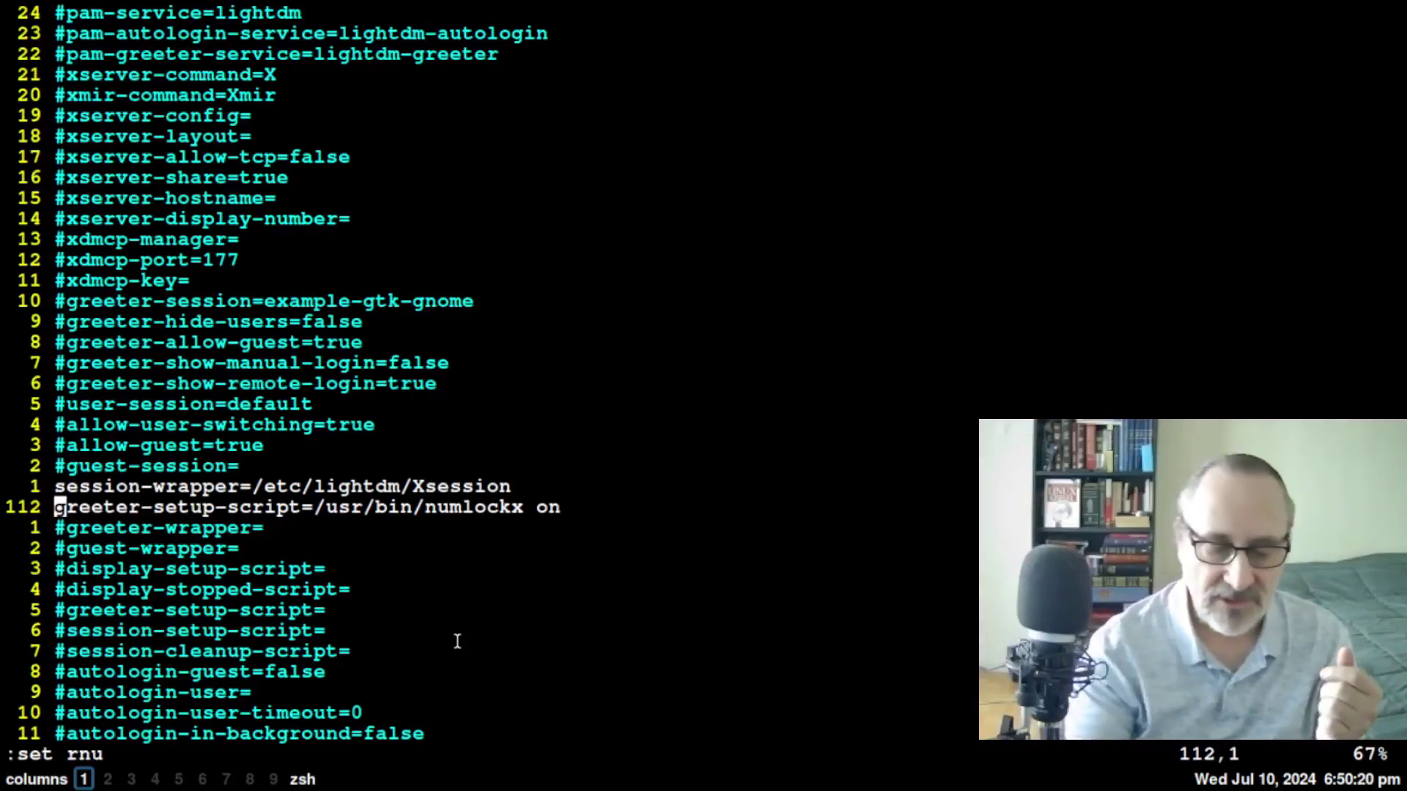
{"action": "key", "text": "k"}
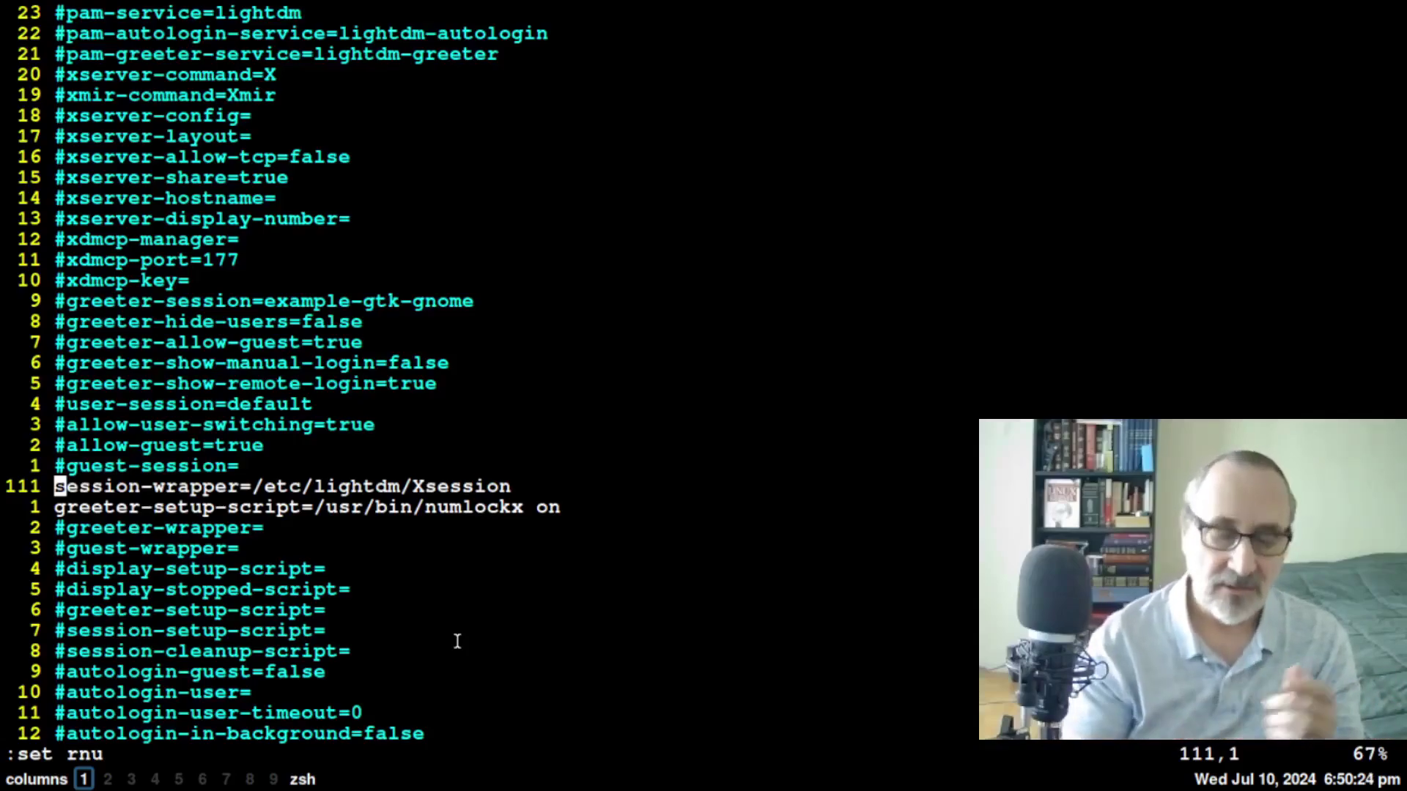
{"action": "key", "text": "j"}
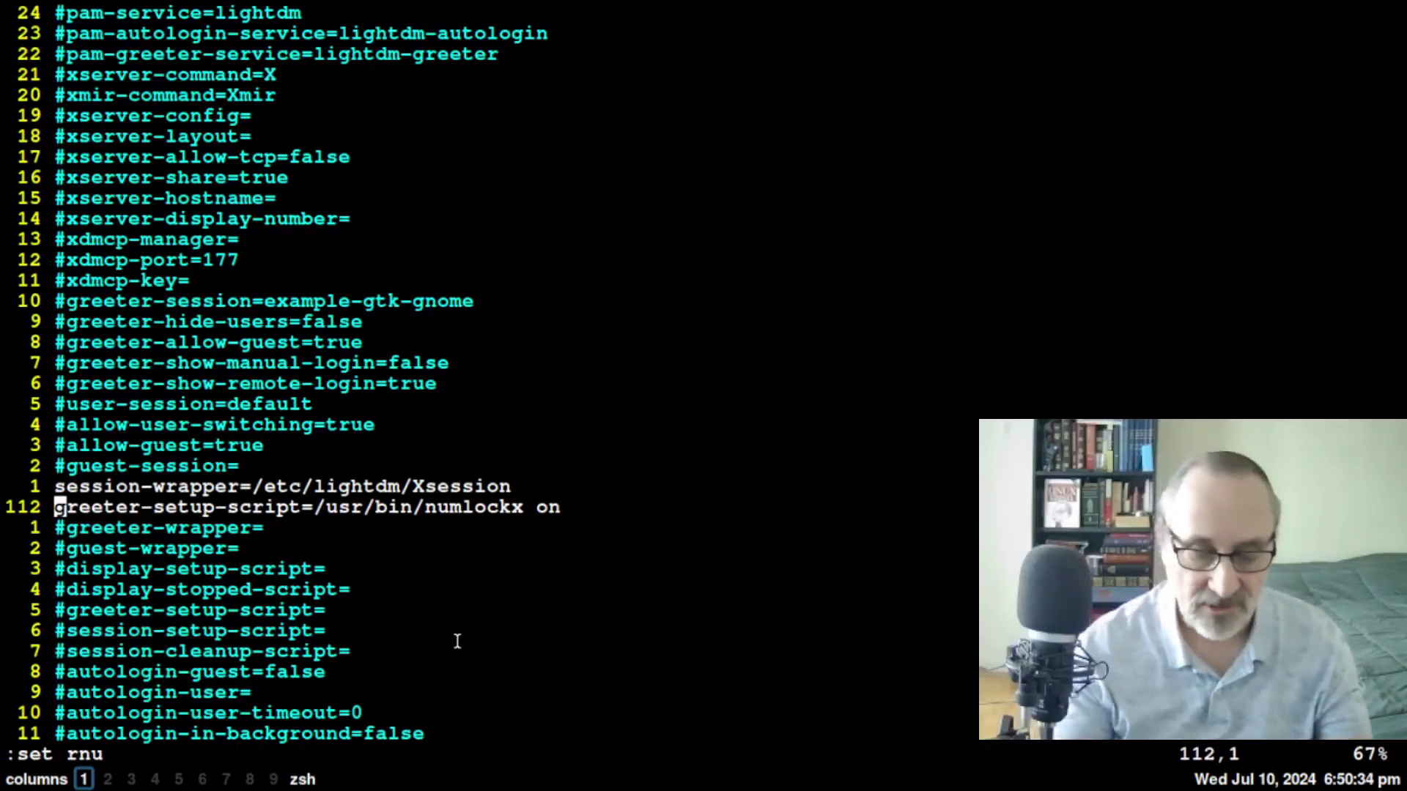
{"action": "key", "text": "shift+semicolon"}
{"action": "type", "text": "q"}
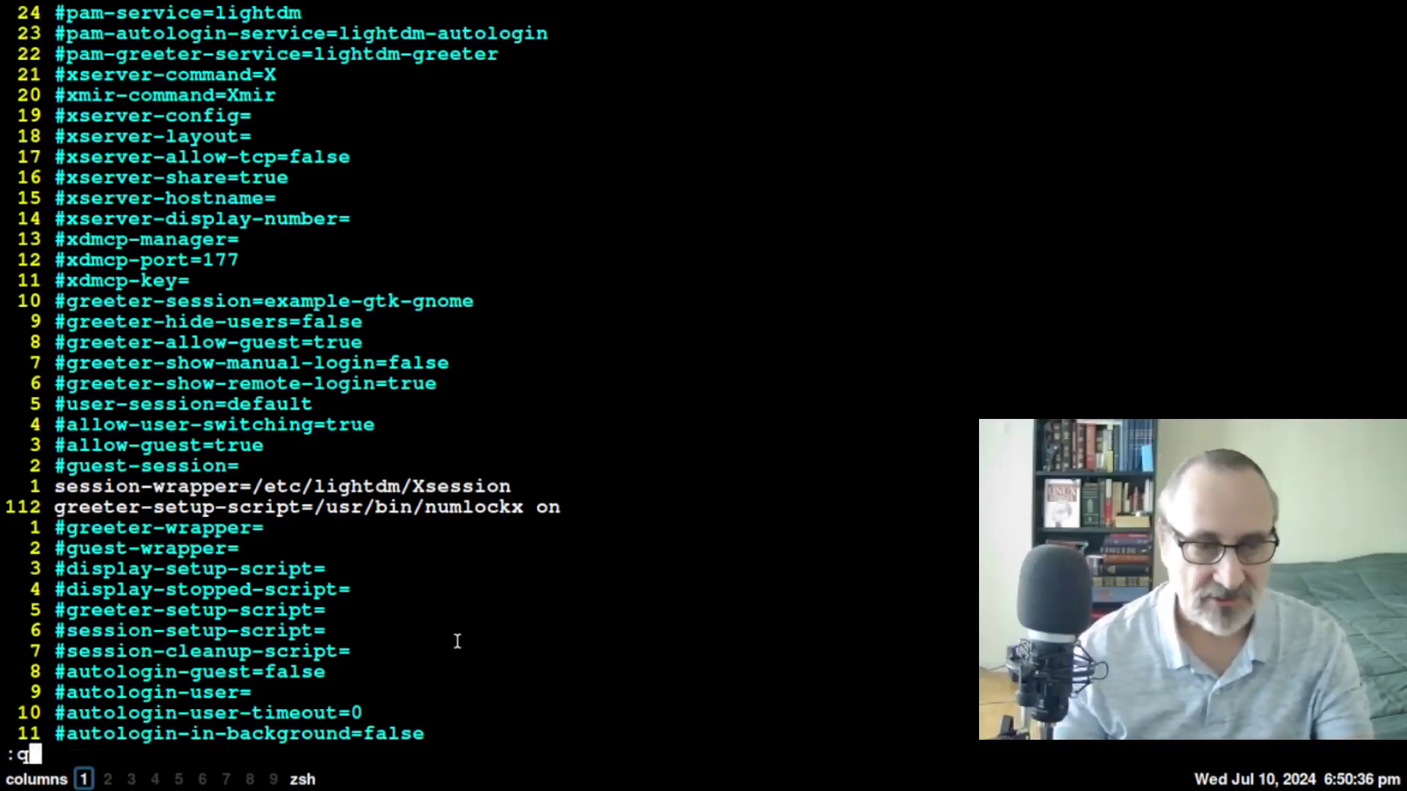
{"action": "key", "text": "Return"}
From home, run sudo systemctl enable lightdm with the sudo password, then reboot
{"action": "type", "text": "cd"}
{"action": "key", "text": "Return"}
{"action": "type", "text": "sudo "}
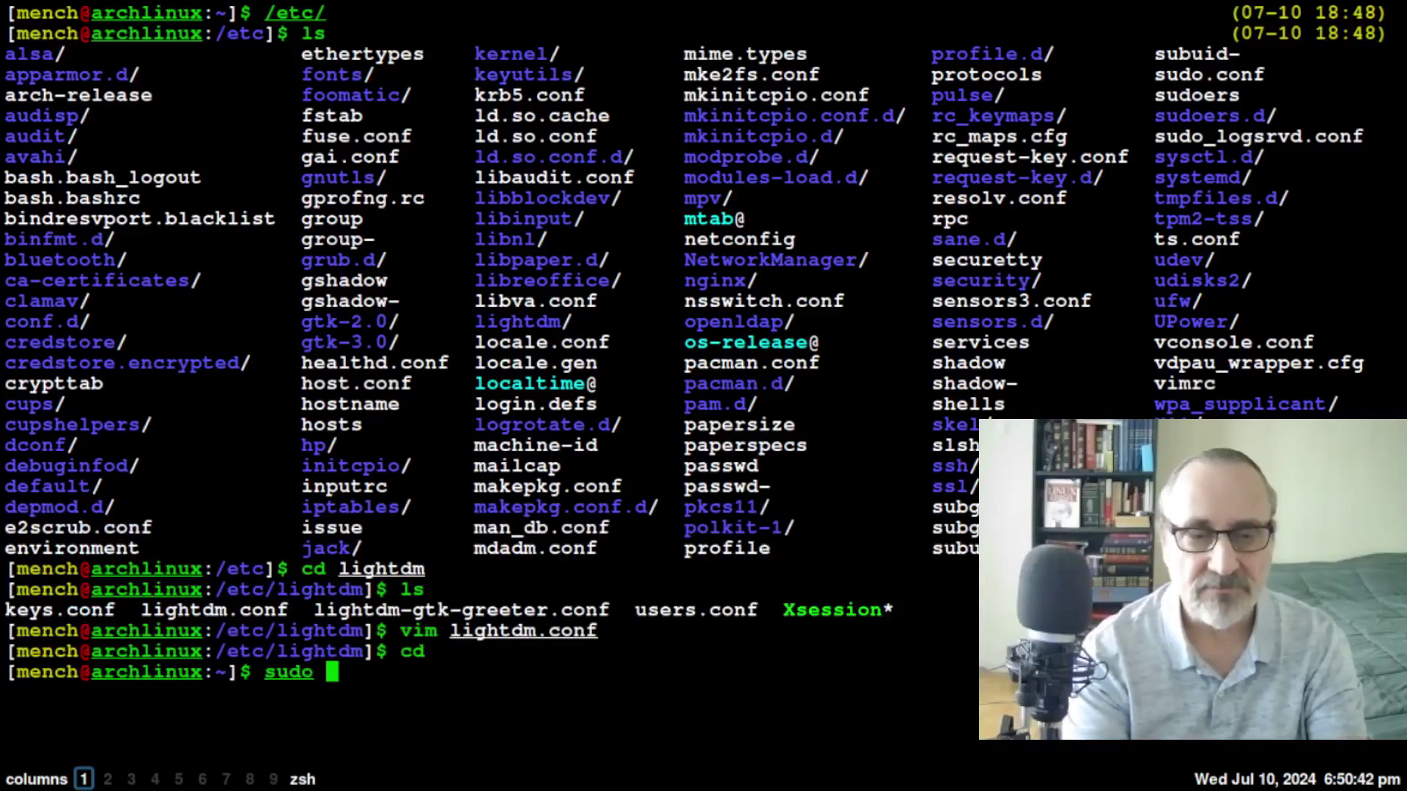
{"action": "type", "text": "systemctl"}
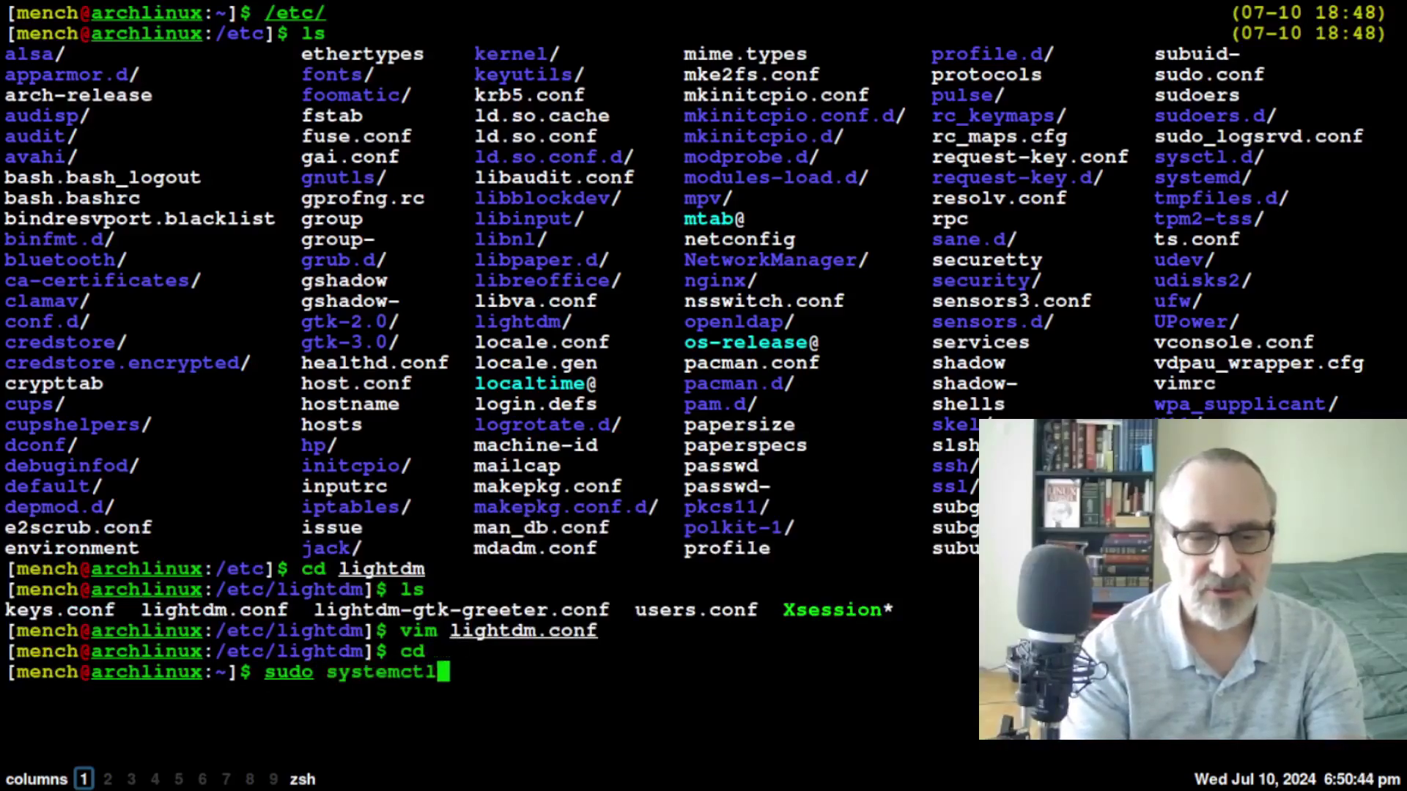
{"action": "type", "text": " enable ligh"}
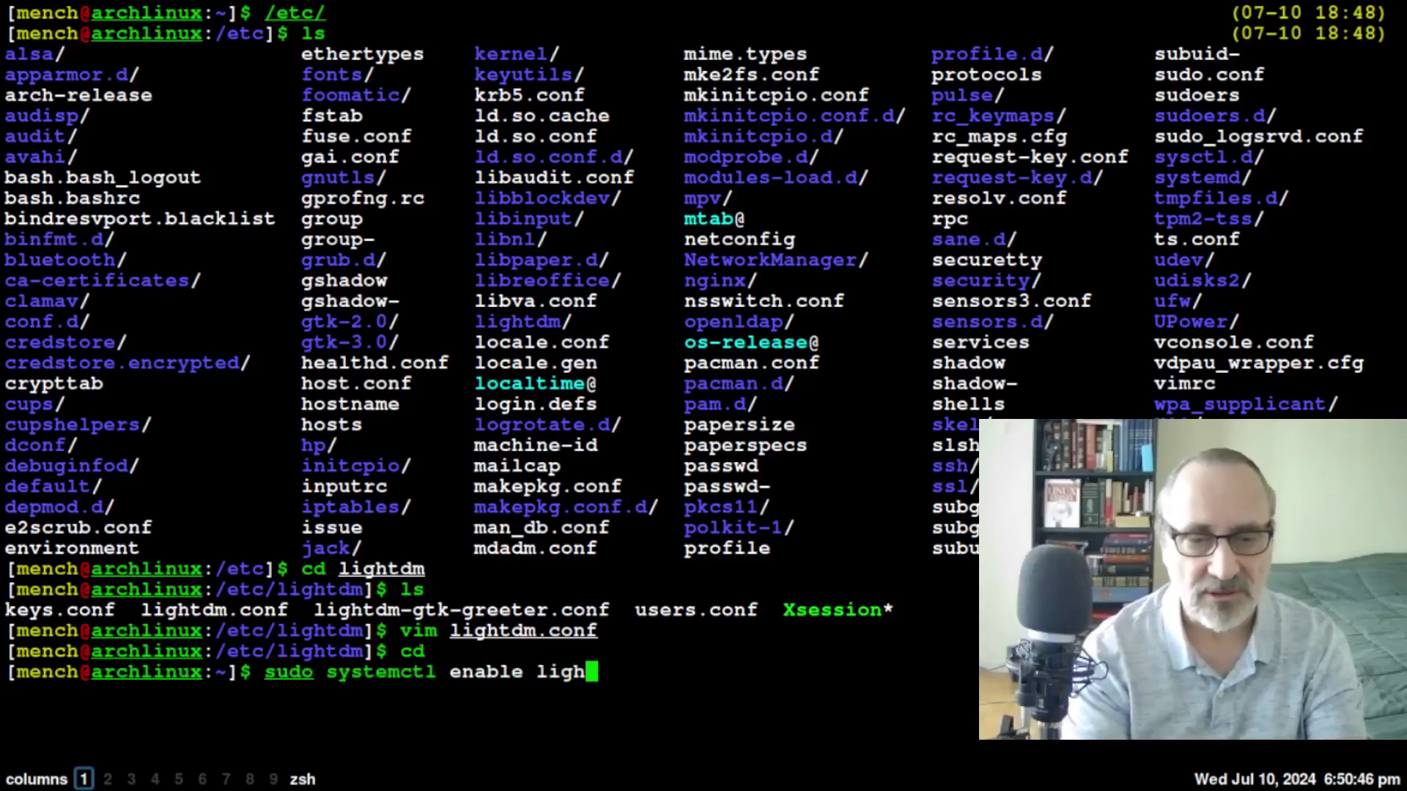
{"action": "type", "text": "tdm"}
{"action": "key", "text": "Return"}
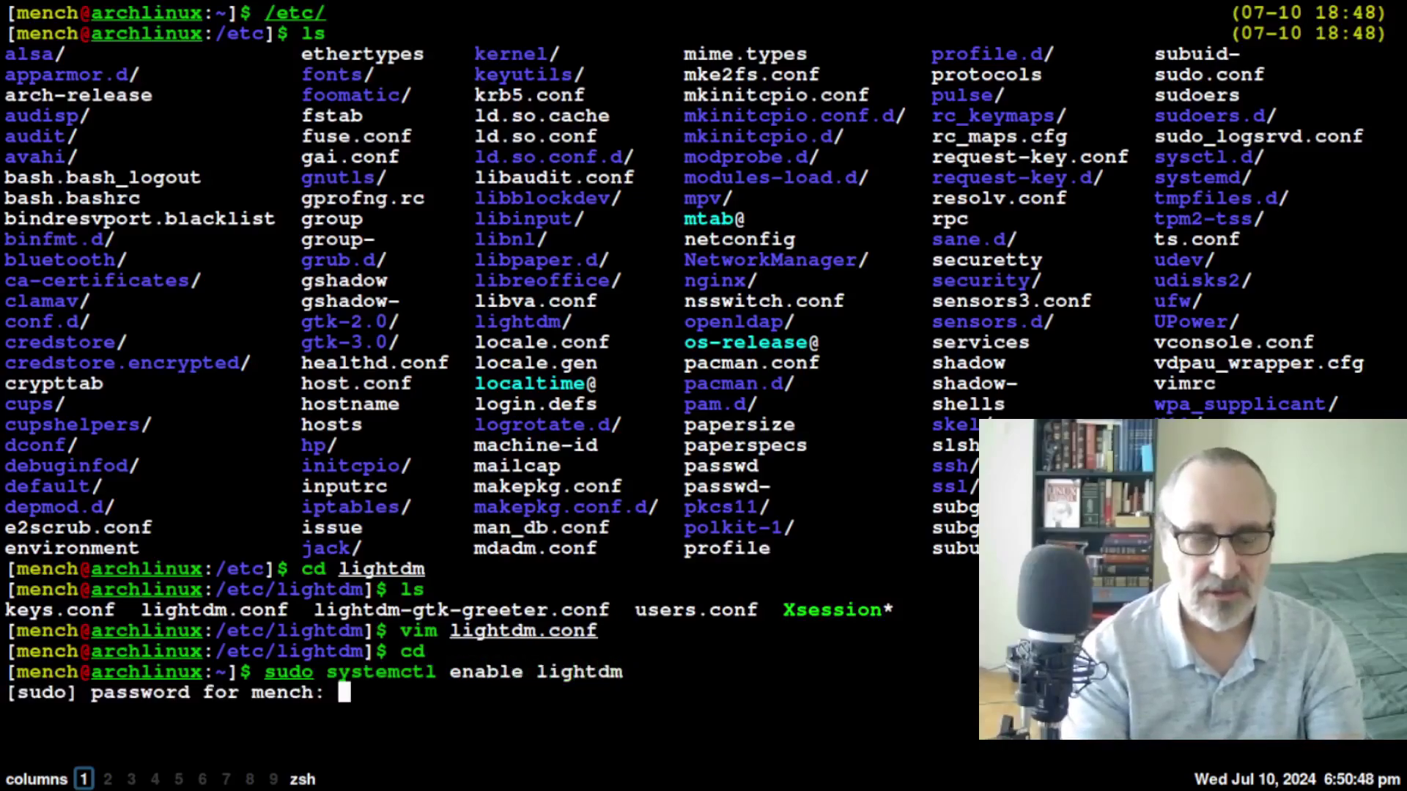
{"action": "key", "text": "Return"}
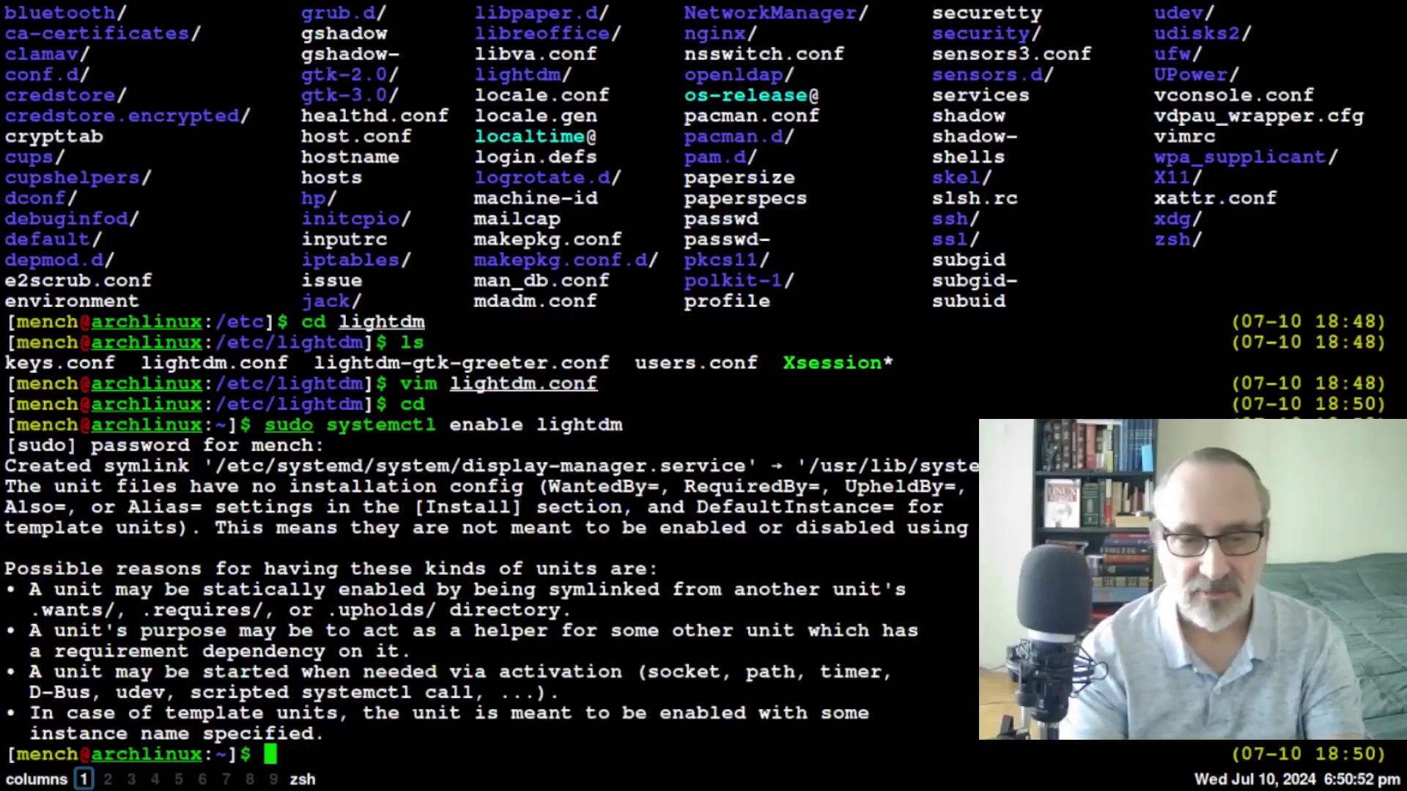
{"action": "type", "text": "reboot"}
{"action": "key", "text": "Return"}
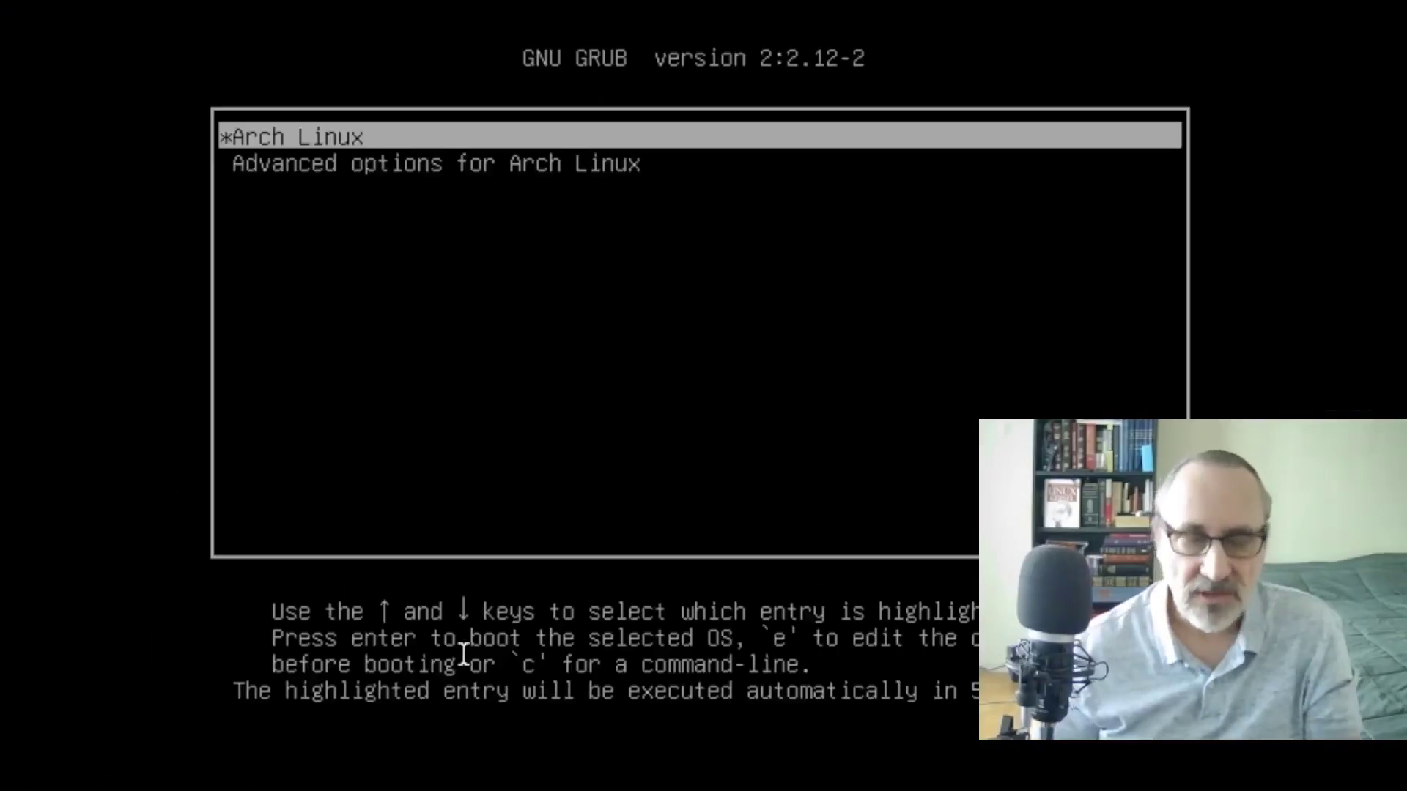
Boot the default Arch Linux entry and select the Qtile session in the greeter
{"action": "key", "text": "Return"}
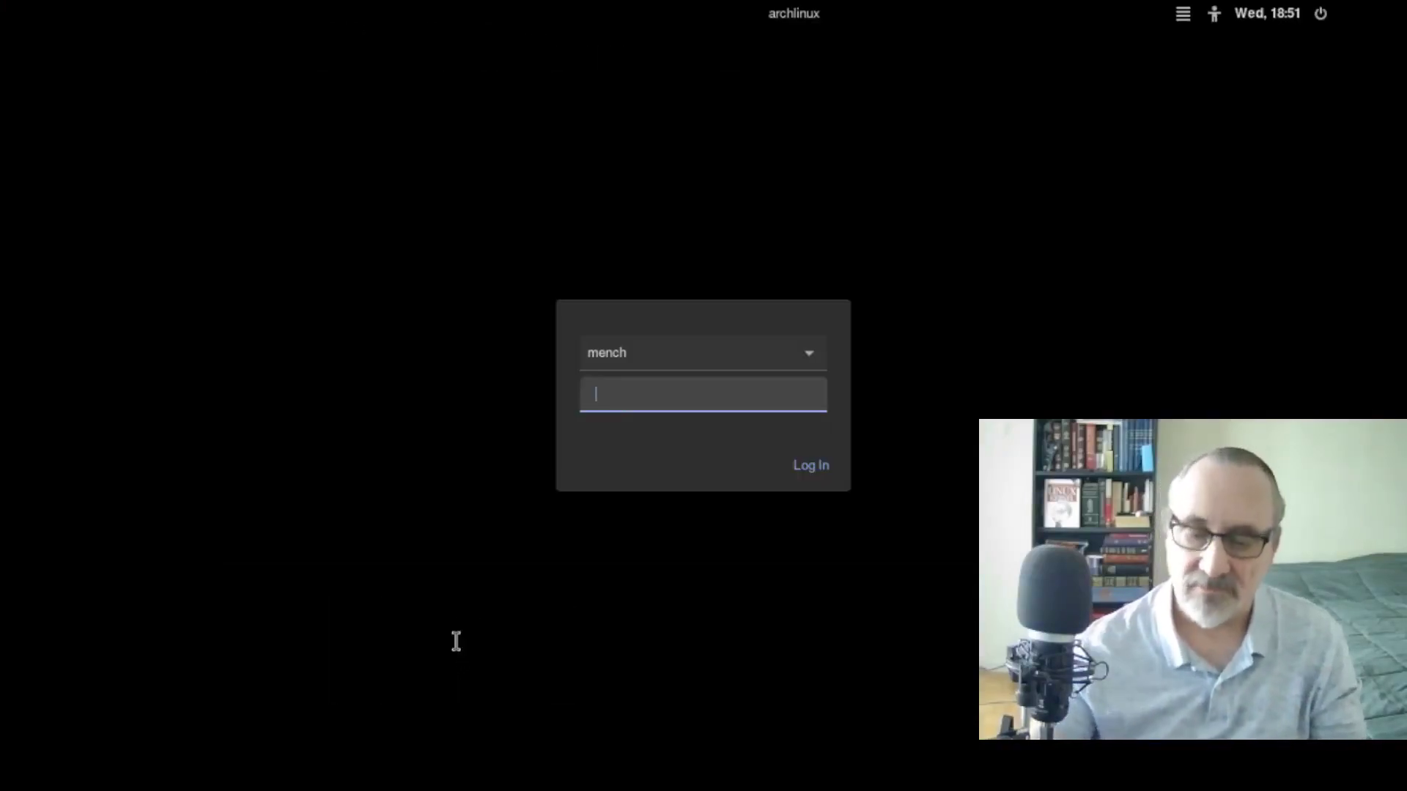
{"action": "left_click", "coordinate": [1184, 16]}
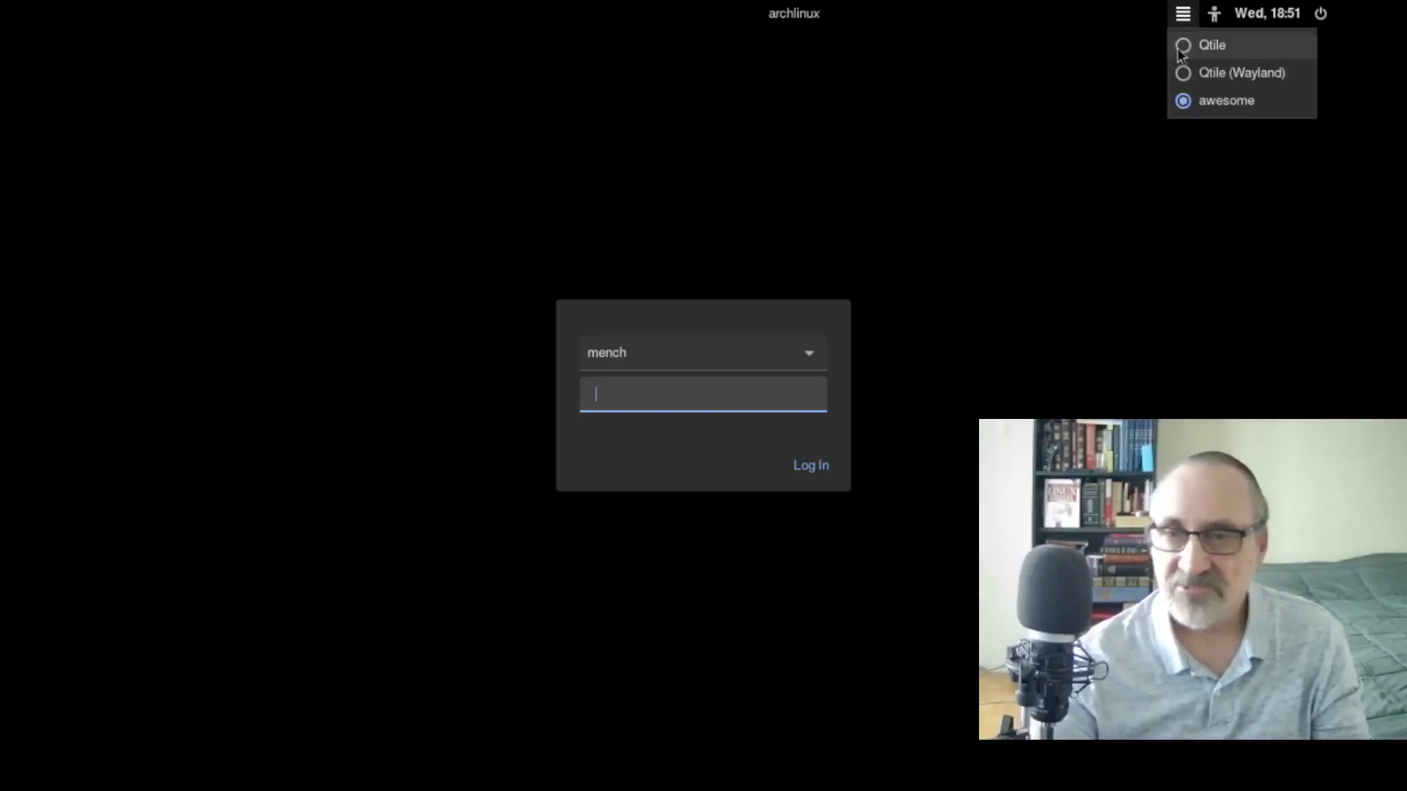
{"action": "left_click", "coordinate": [1189, 46]}
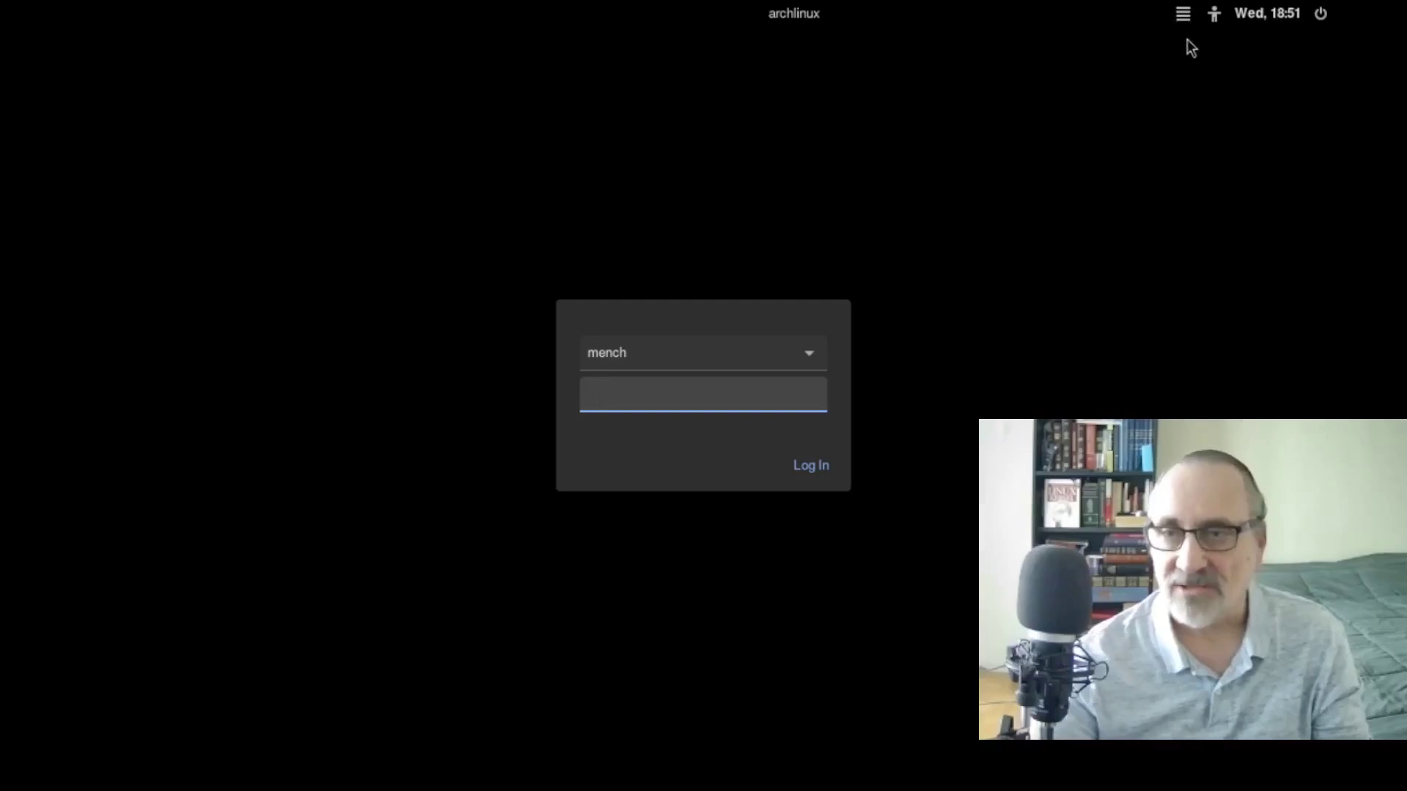
{"action": "left_click", "coordinate": [1183, 14]}
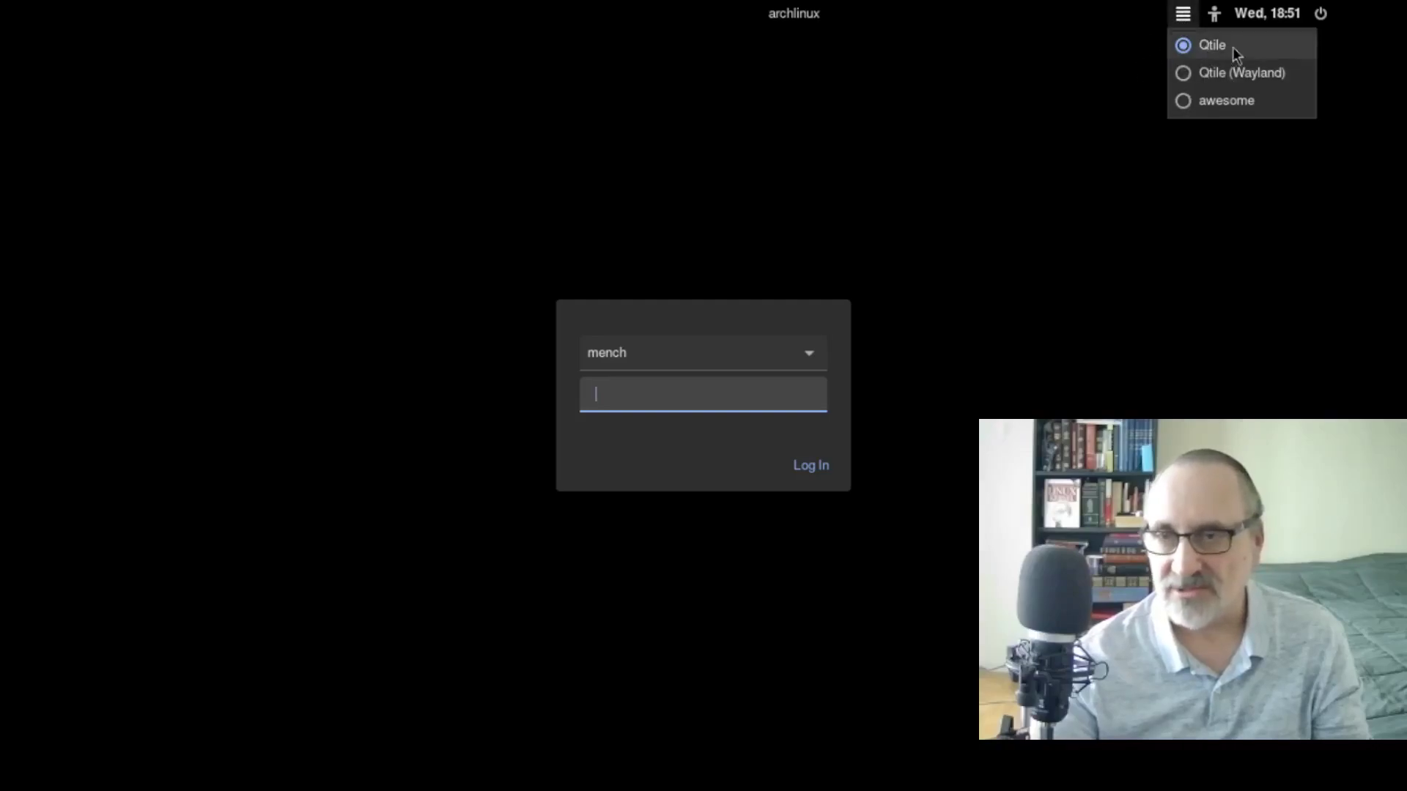
{"action": "left_click", "coordinate": [1067, 136]}
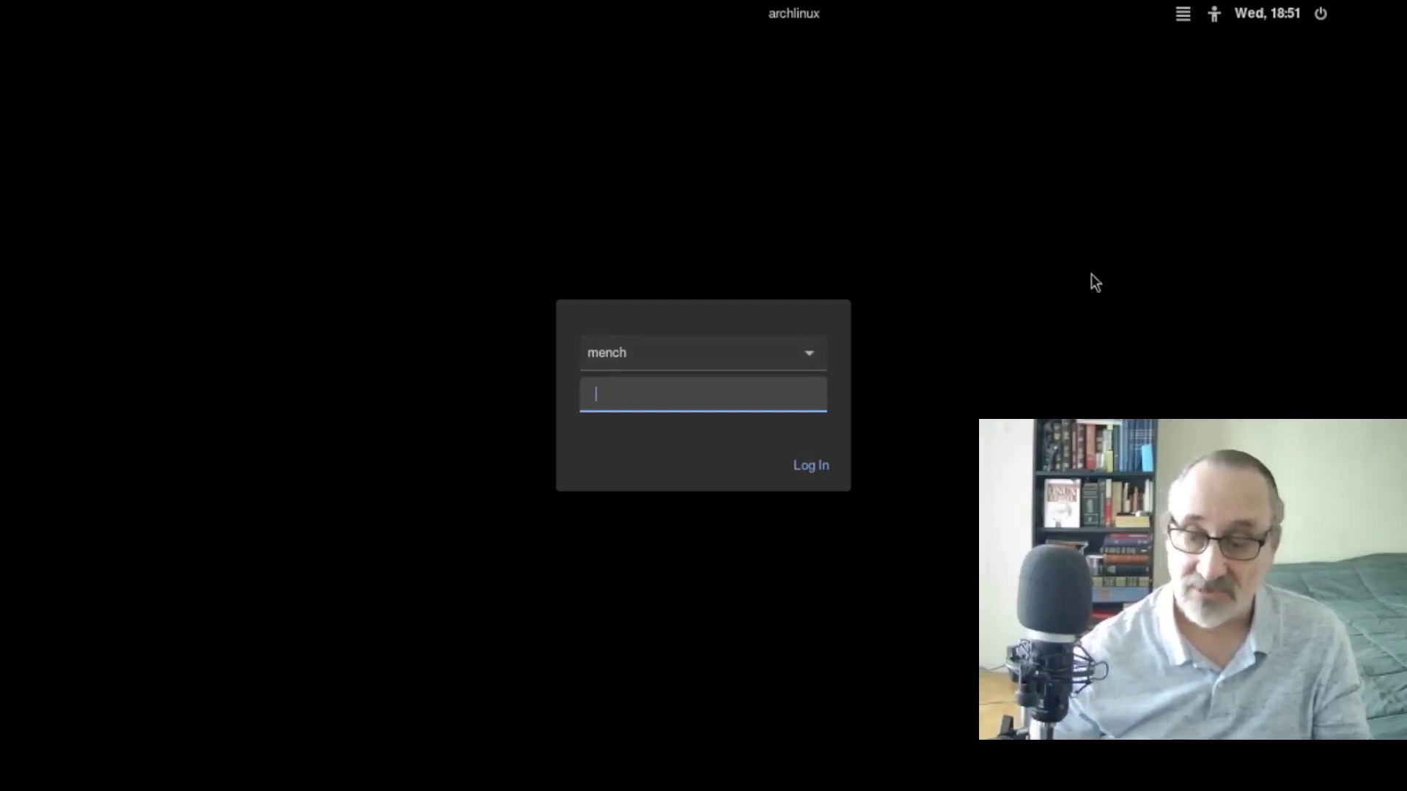
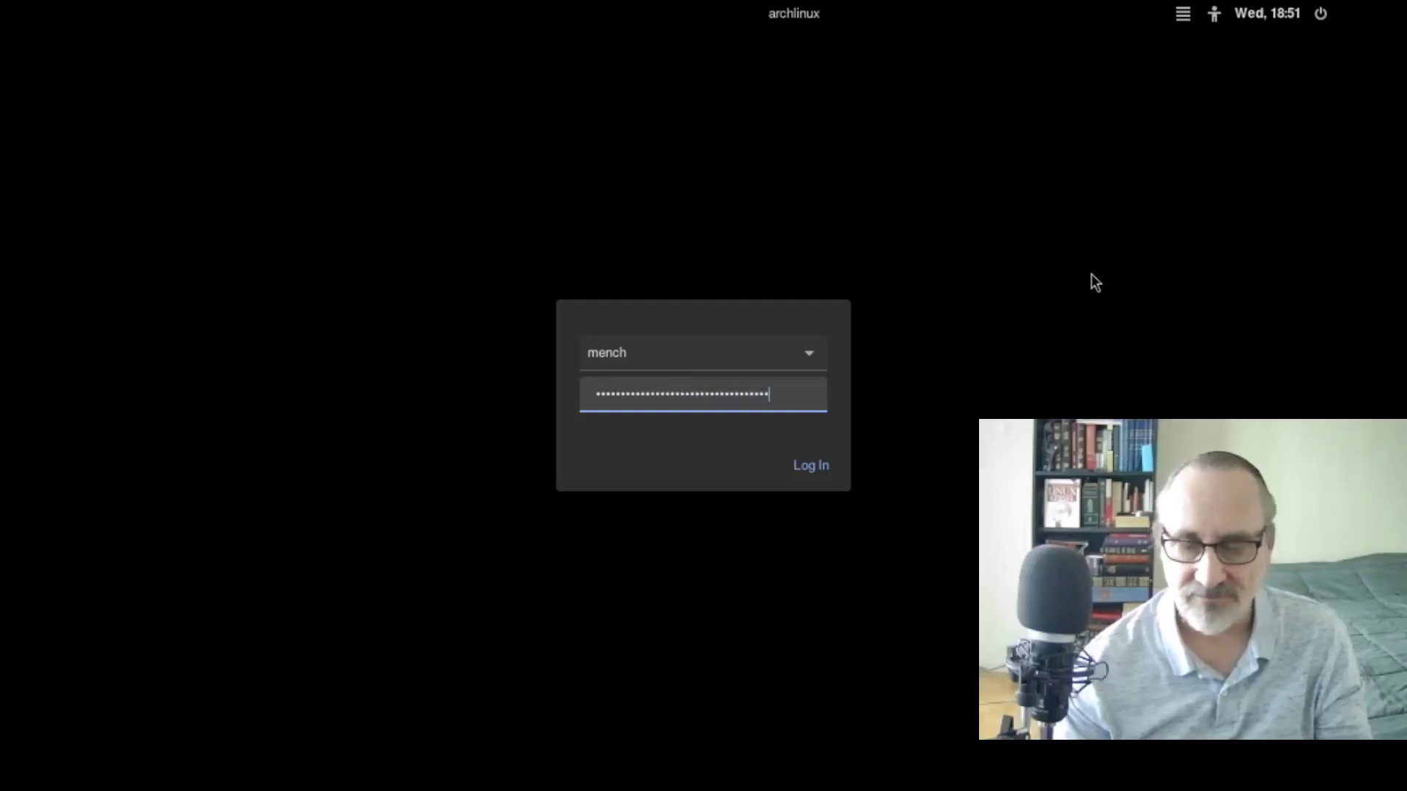
Enter the account password, correcting a mistyped attempt, and log in
{"action": "key", "text": "ctrl+a"}
{"action": "key", "text": "BackSpace"}
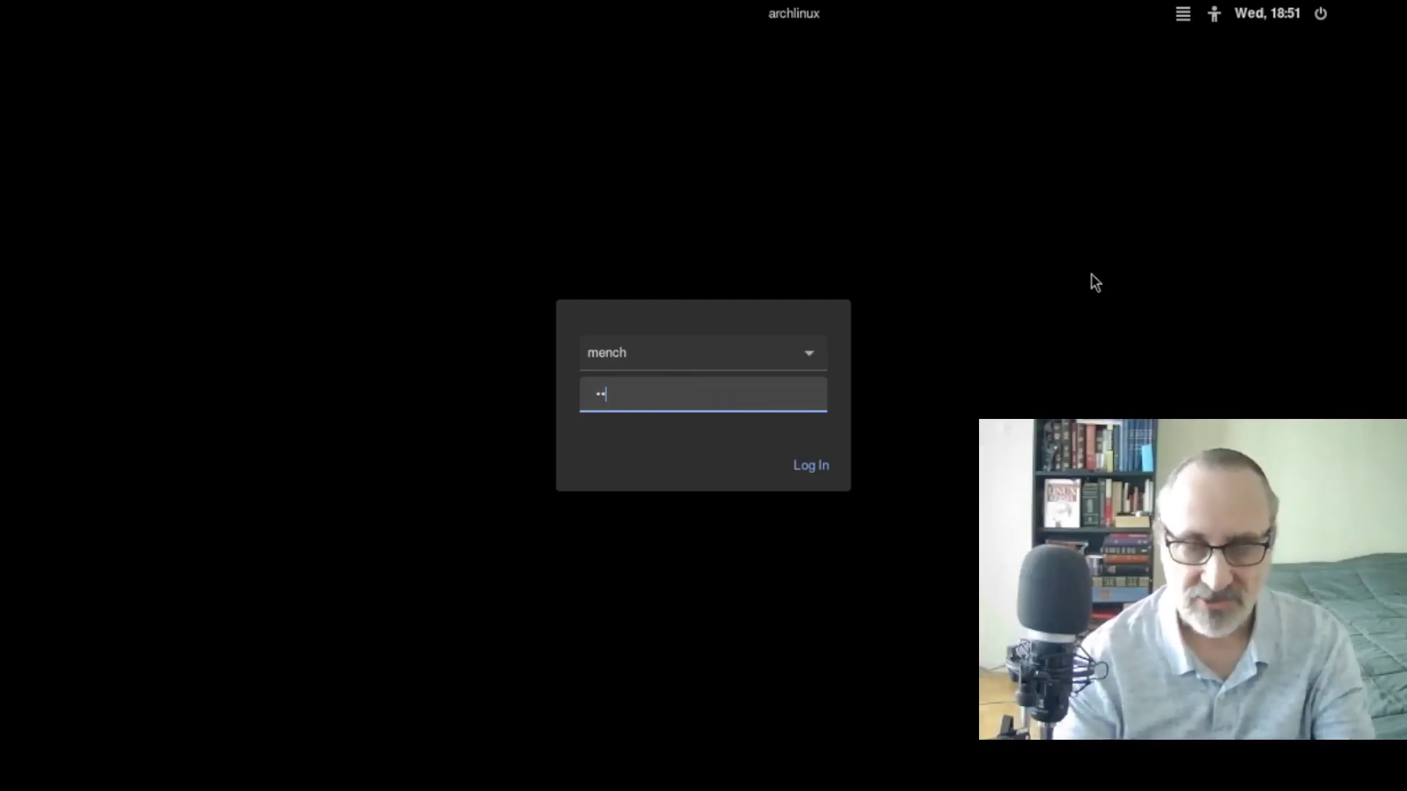
{"action": "key", "text": "Return"}
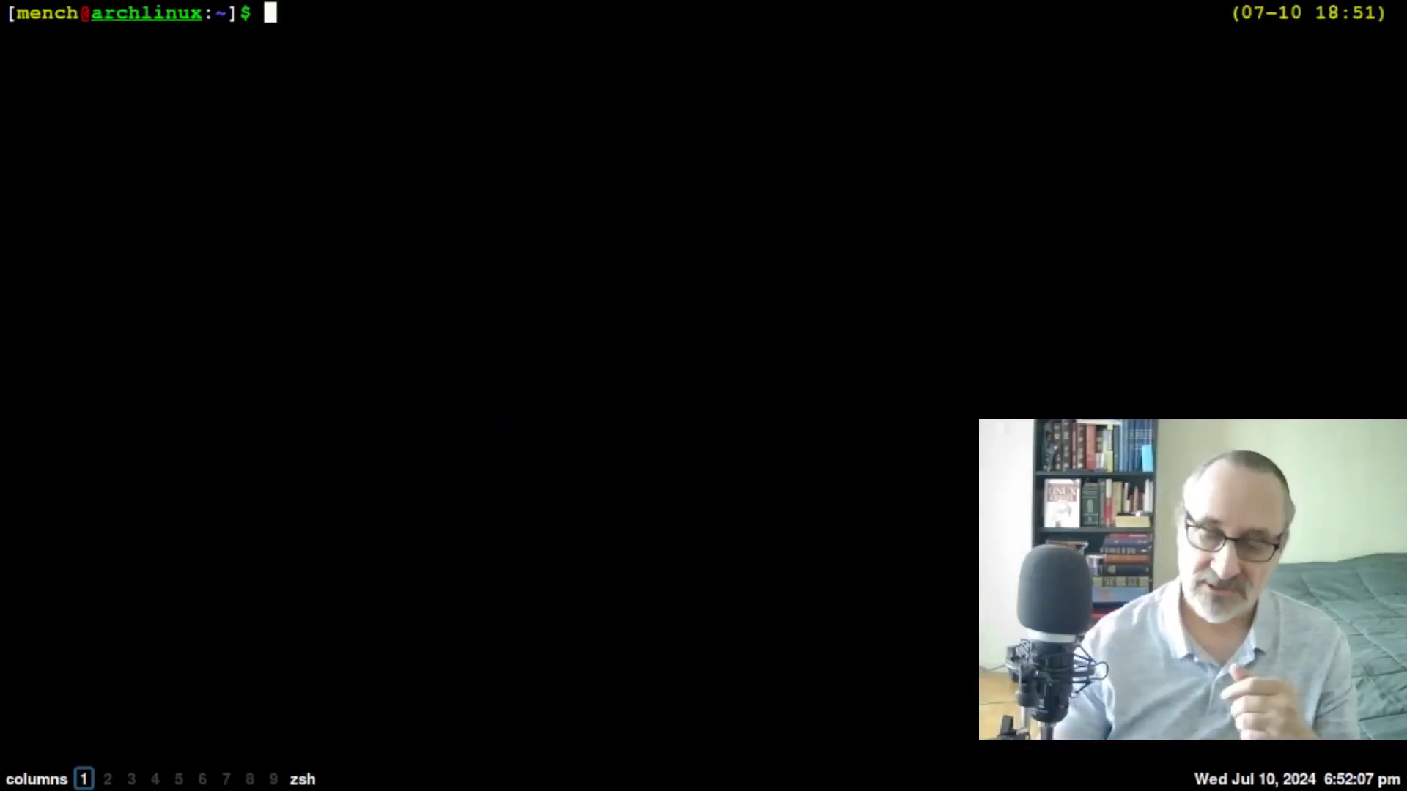
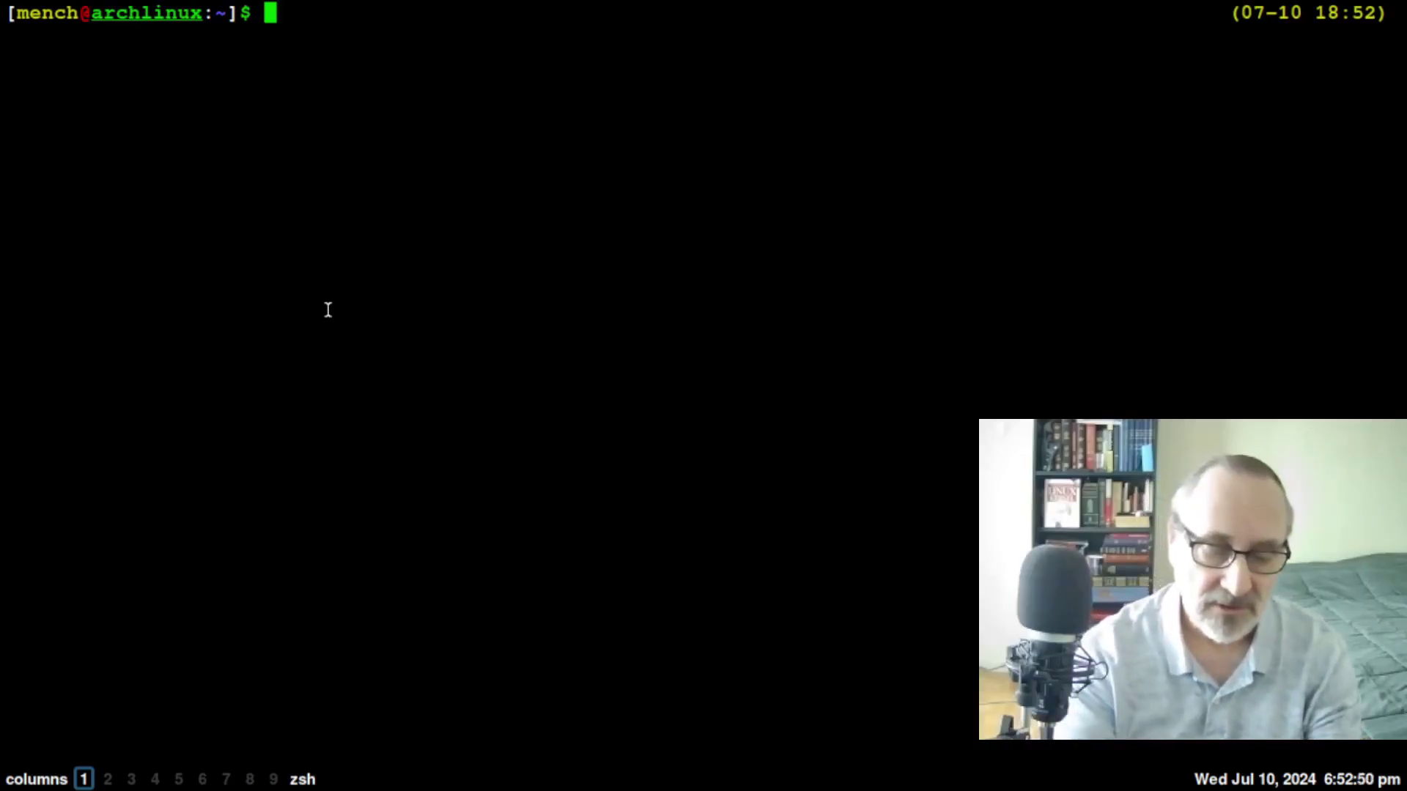
Move into the mench/arch setup folder and list its files, spotting lightdm.conf and .xinitrc
{"action": "key", "text": "Return"}
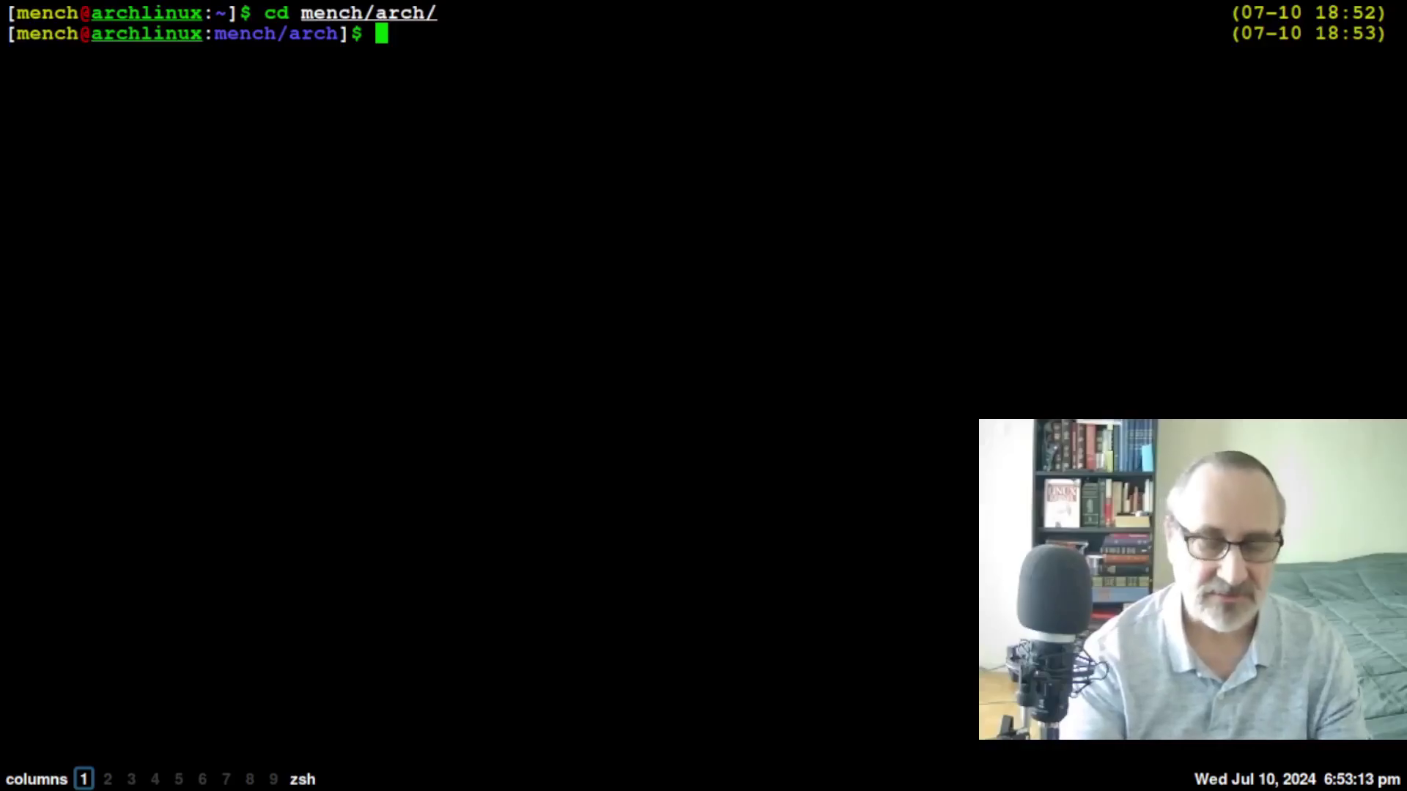
{"action": "key", "text": "ctrl+l"}
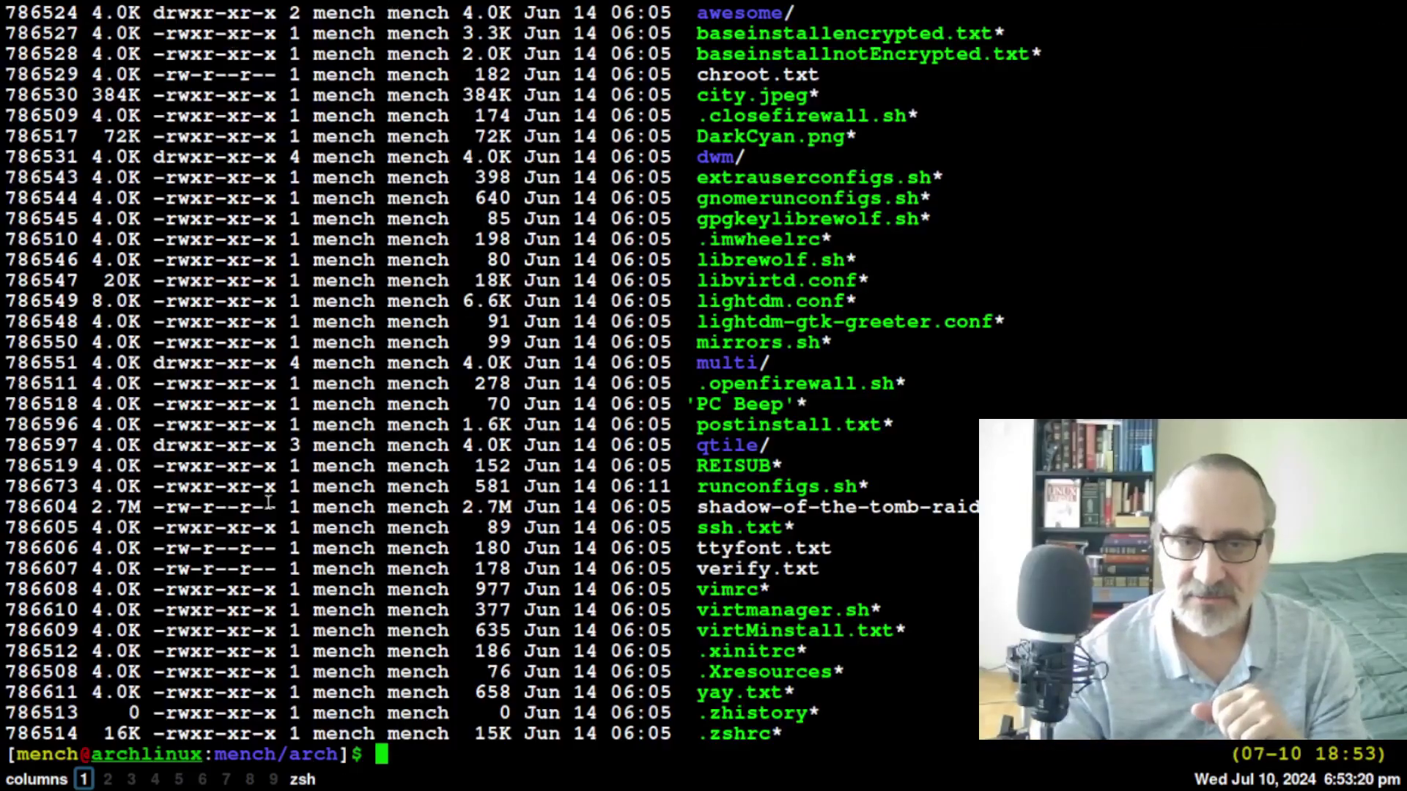
{"action": "left_click_drag", "start_coordinate": [697, 301], "coordinate": [867, 300]}
{"action": "left_click", "coordinate": [837, 558]}
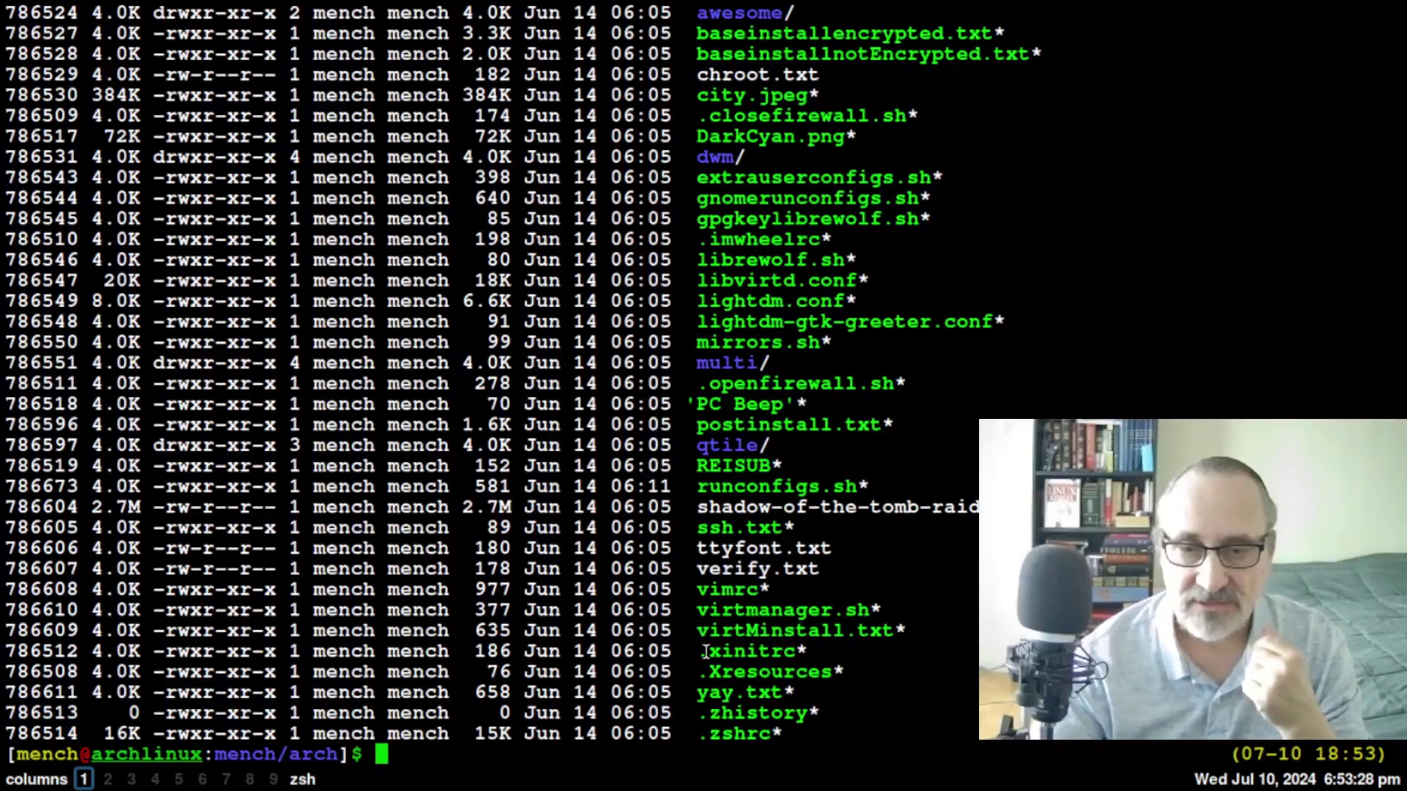
{"action": "left_click_drag", "start_coordinate": [697, 652], "coordinate": [819, 649]}
{"action": "left_click", "coordinate": [819, 649]}
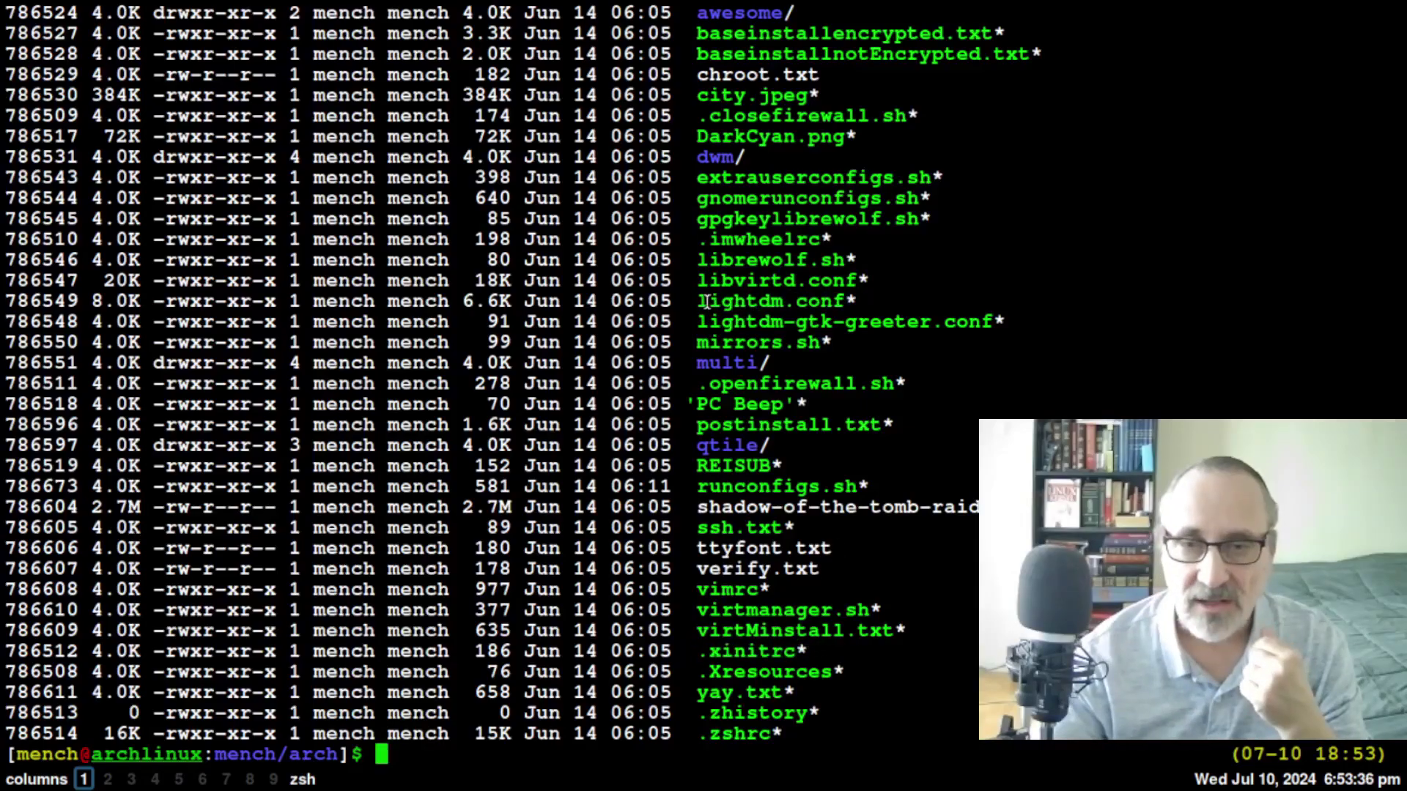
{"action": "left_click_drag", "start_coordinate": [701, 302], "coordinate": [888, 297]}
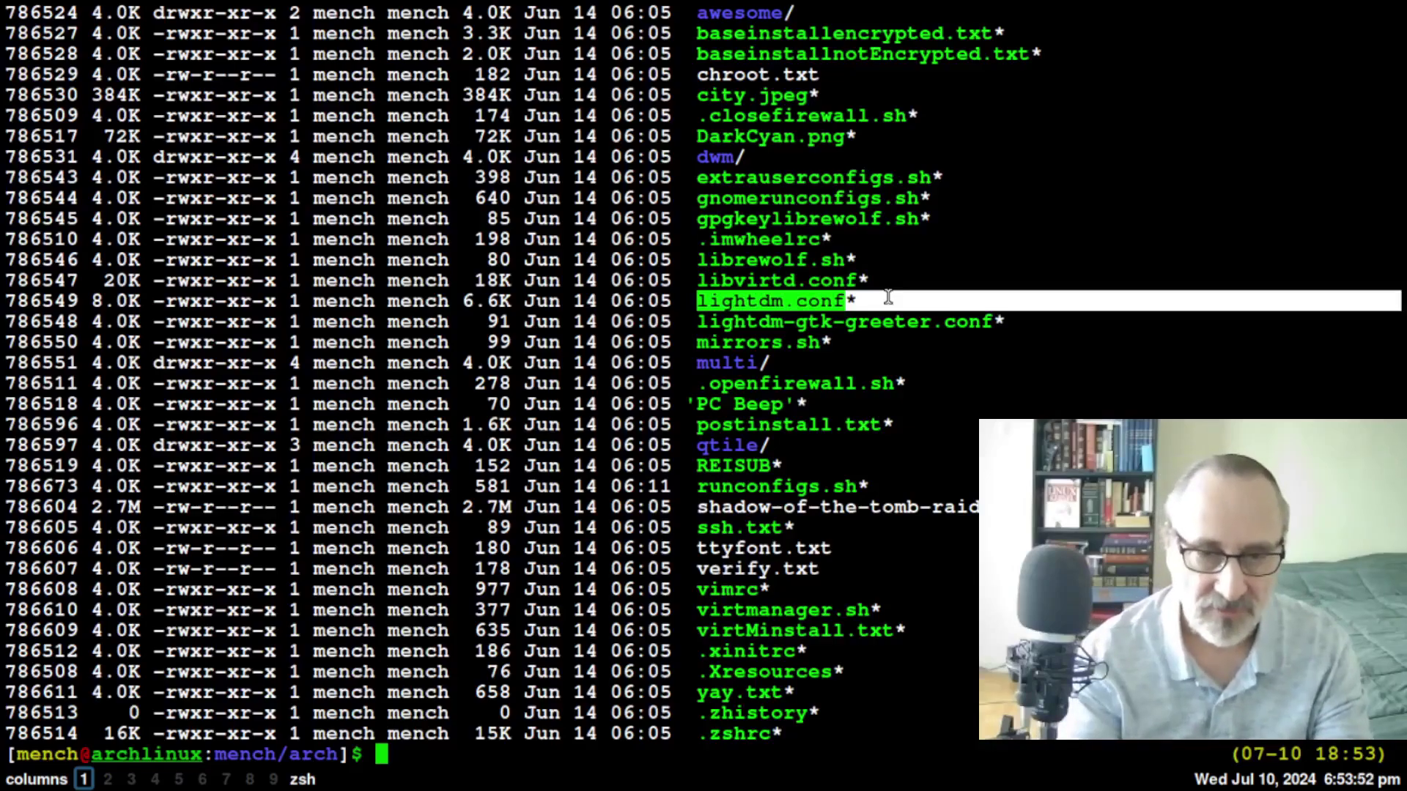
Open lightdm.conf in Vim using Tab completion
{"action": "type", "text": "vim "}
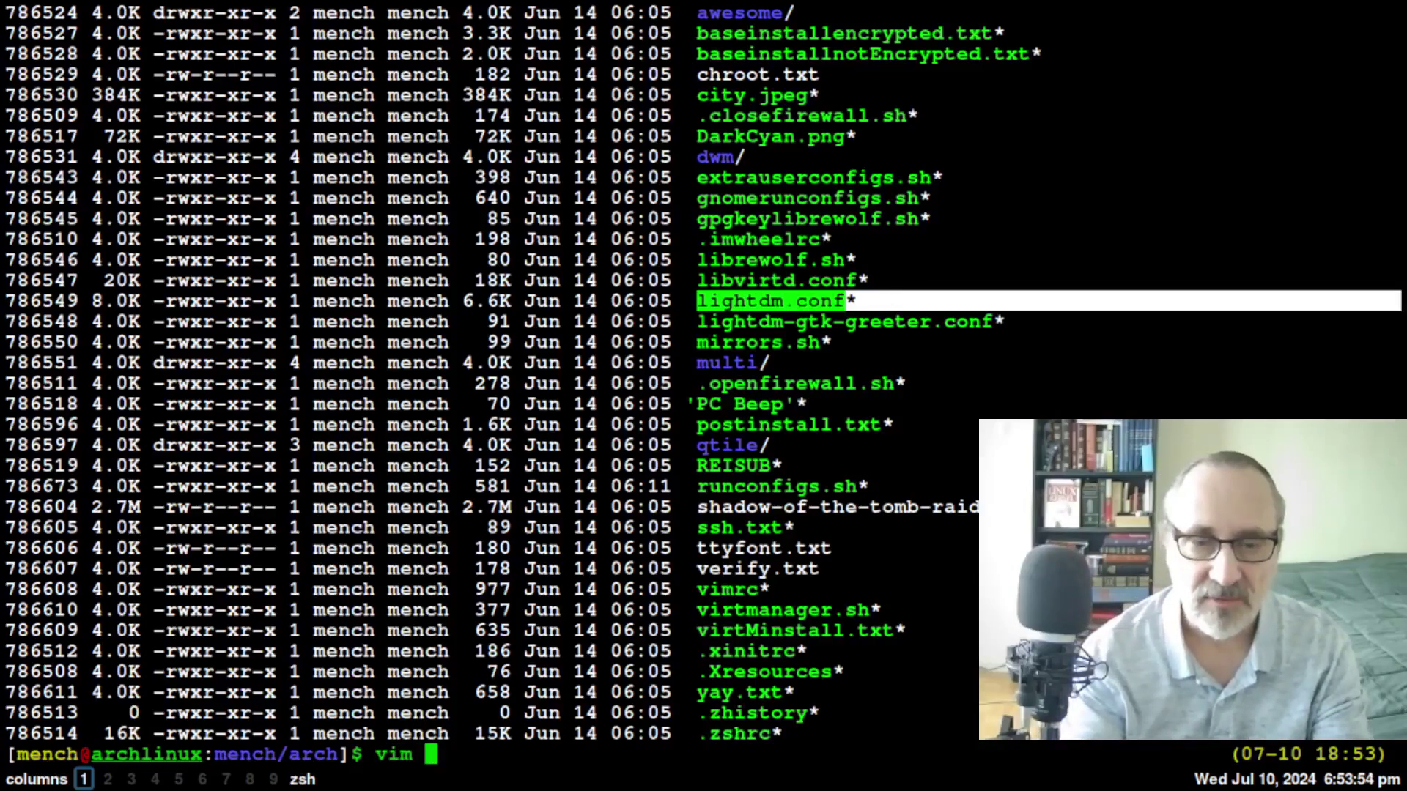
{"action": "type", "text": "ligh"}
{"action": "key", "text": "Tab"}
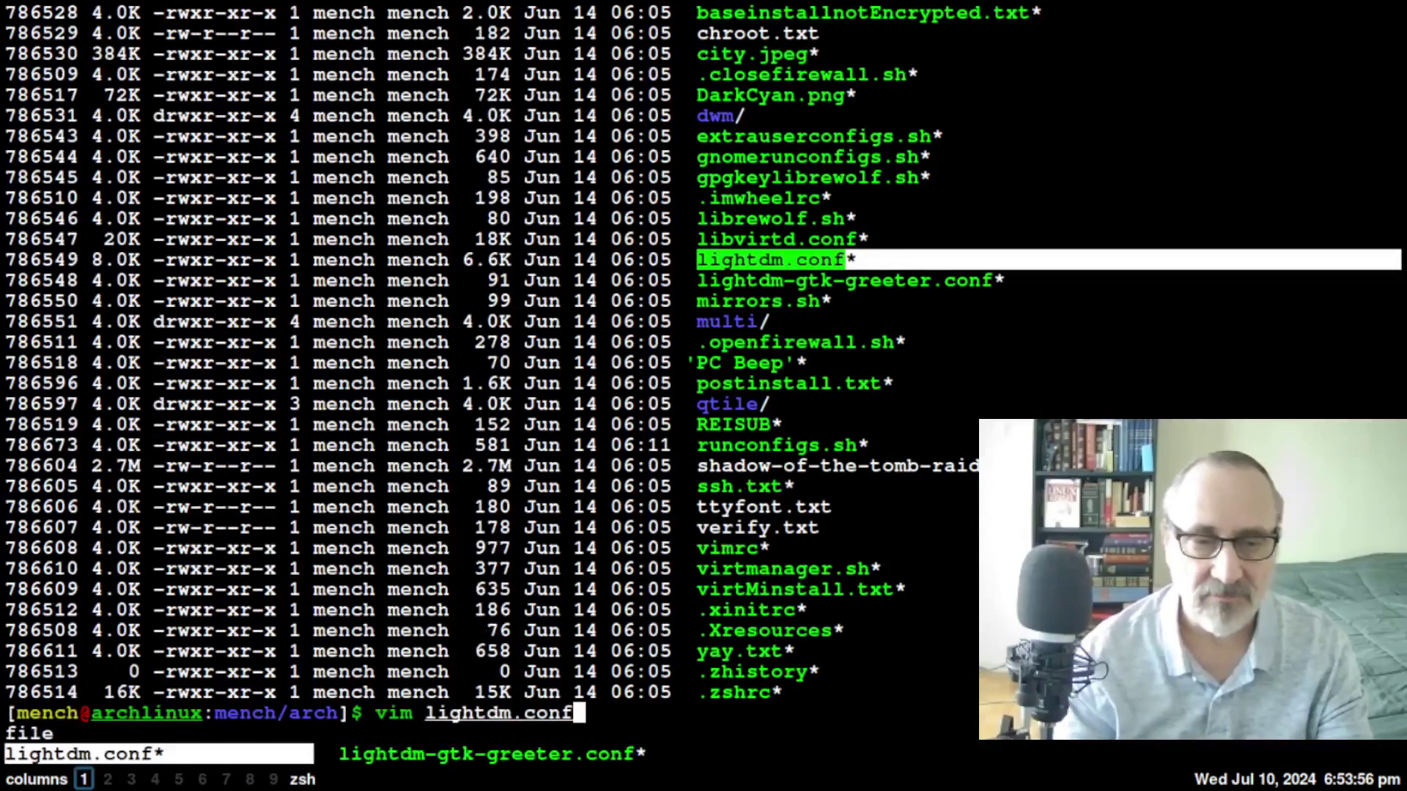
{"action": "key", "text": "Return"}
{"action": "key", "text": "Return"}
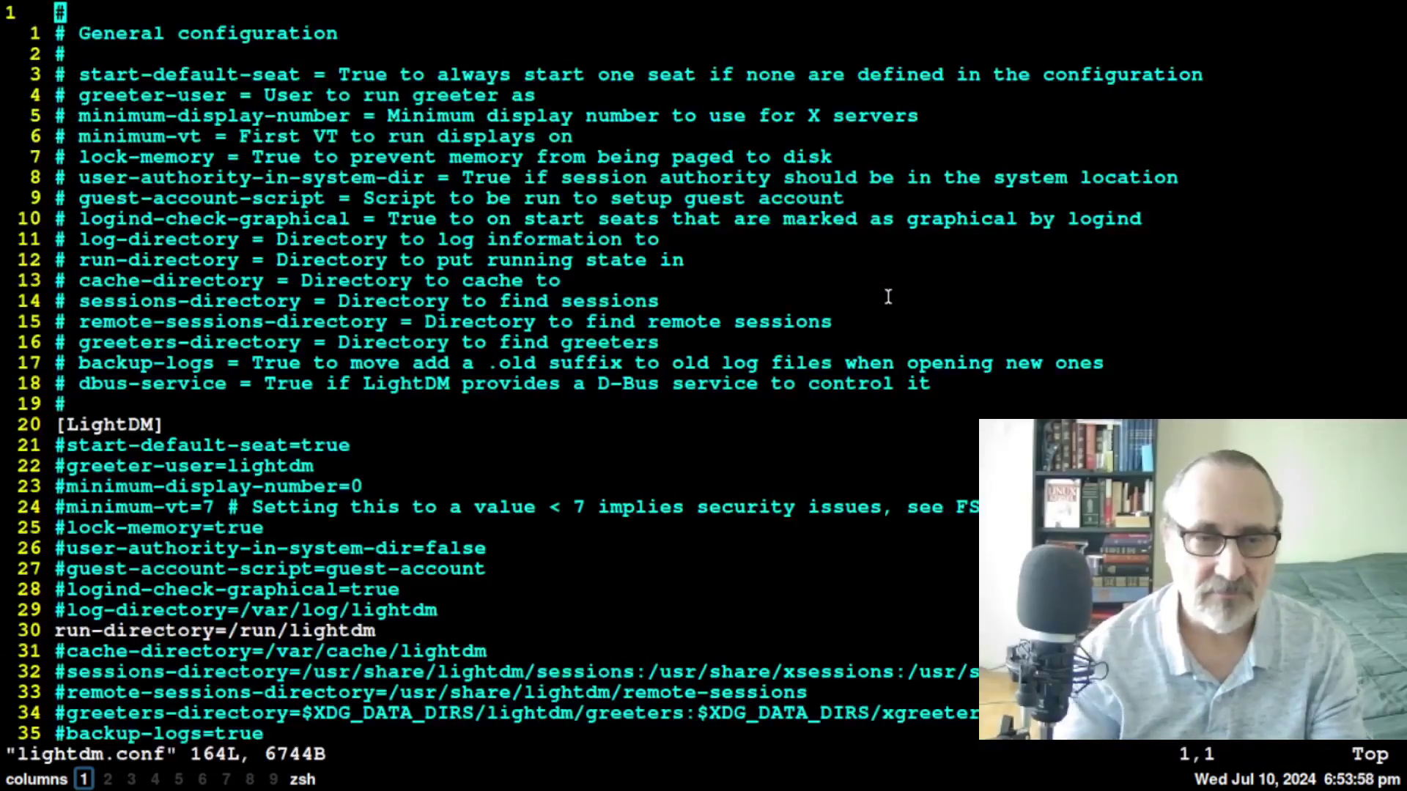
Look at the greeter-setup-script line in lightdm.conf, then quit Vim
{"action": "key", "text": "j"}
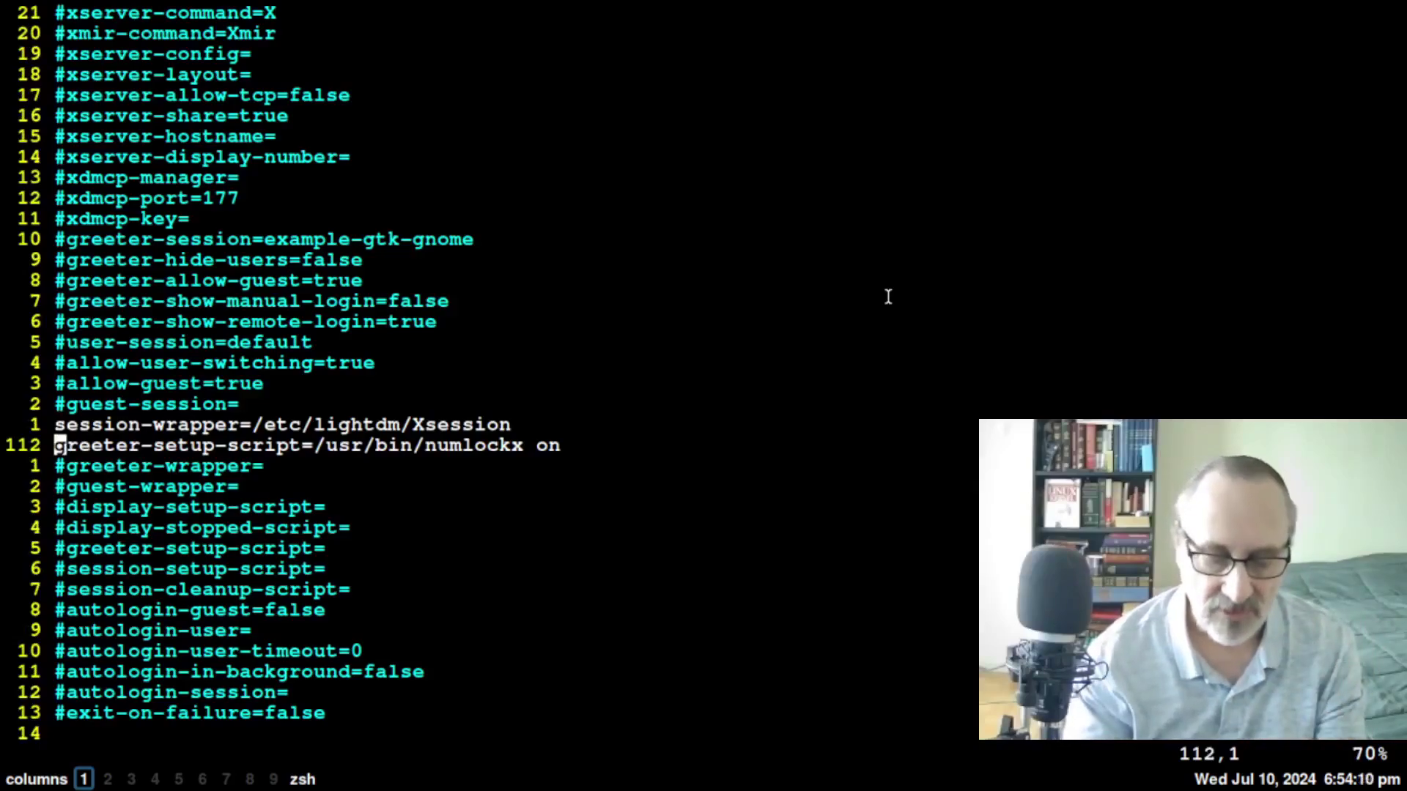
{"action": "type", "text": ":q"}
{"action": "key", "text": "Return"}
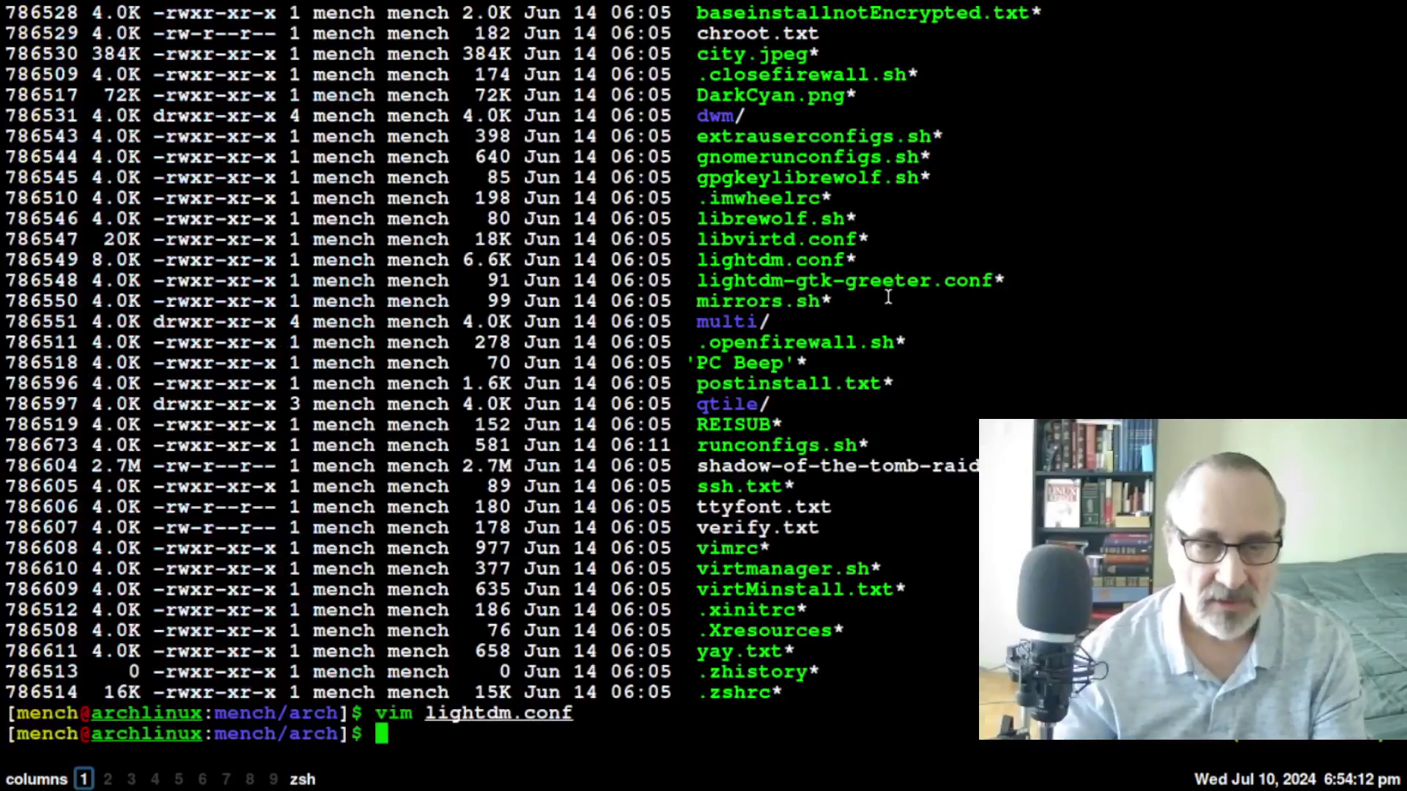
View .xinitrc, which starts awesome with numlockx commented out, and quit back to the shell
{"action": "type", "text": "vim "}
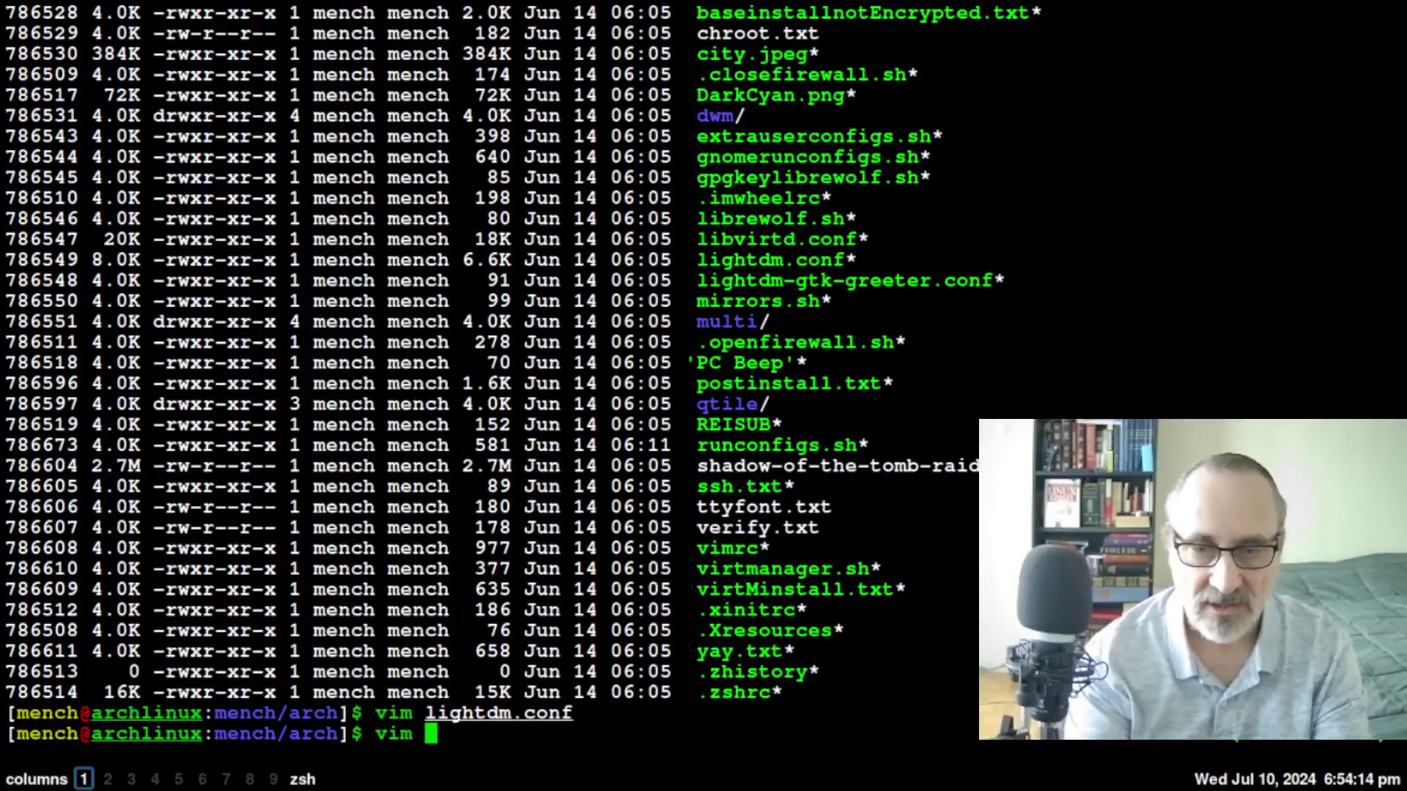
{"action": "type", "text": ".xin"}
{"action": "key", "text": "Tab"}
{"action": "key", "text": "Return"}
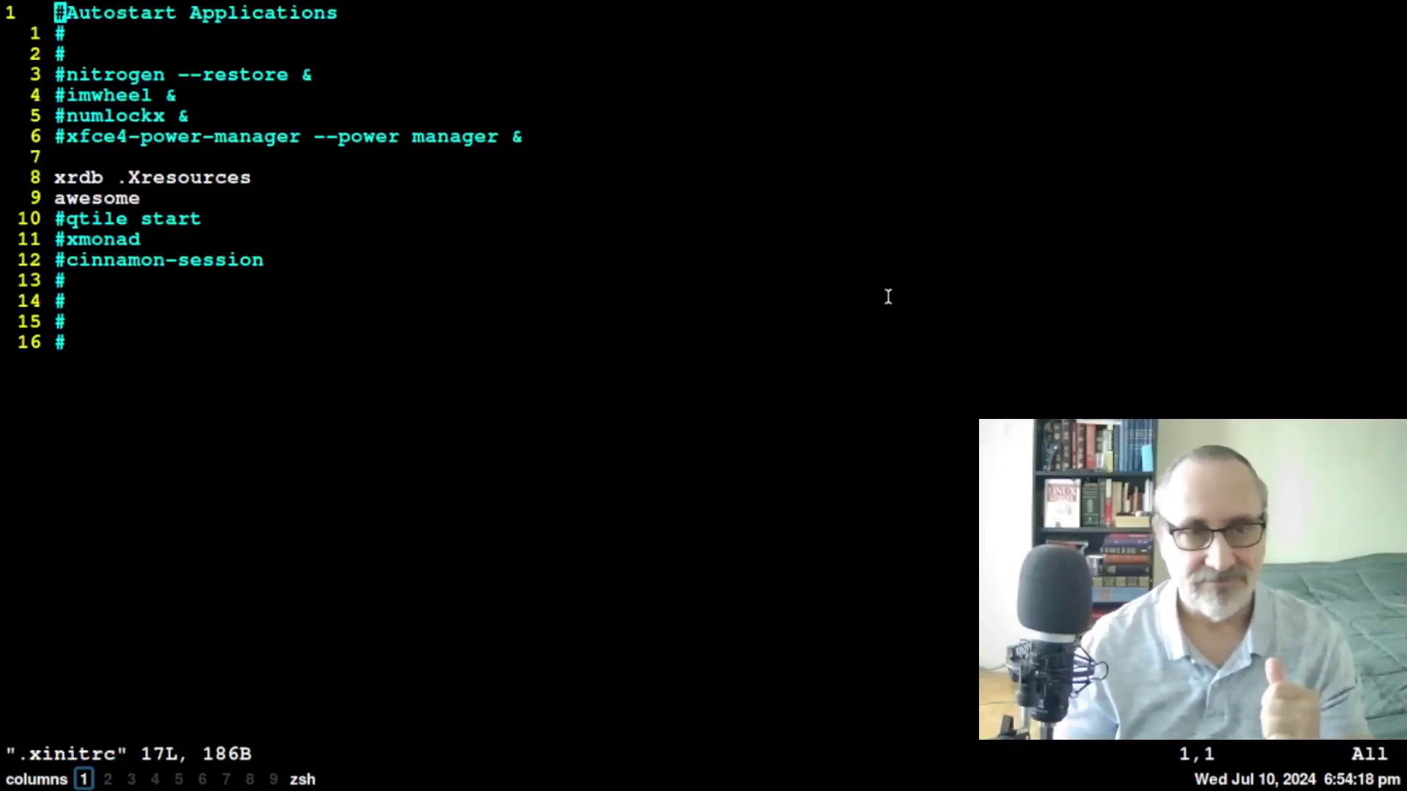
{"action": "type", "text": ":q"}
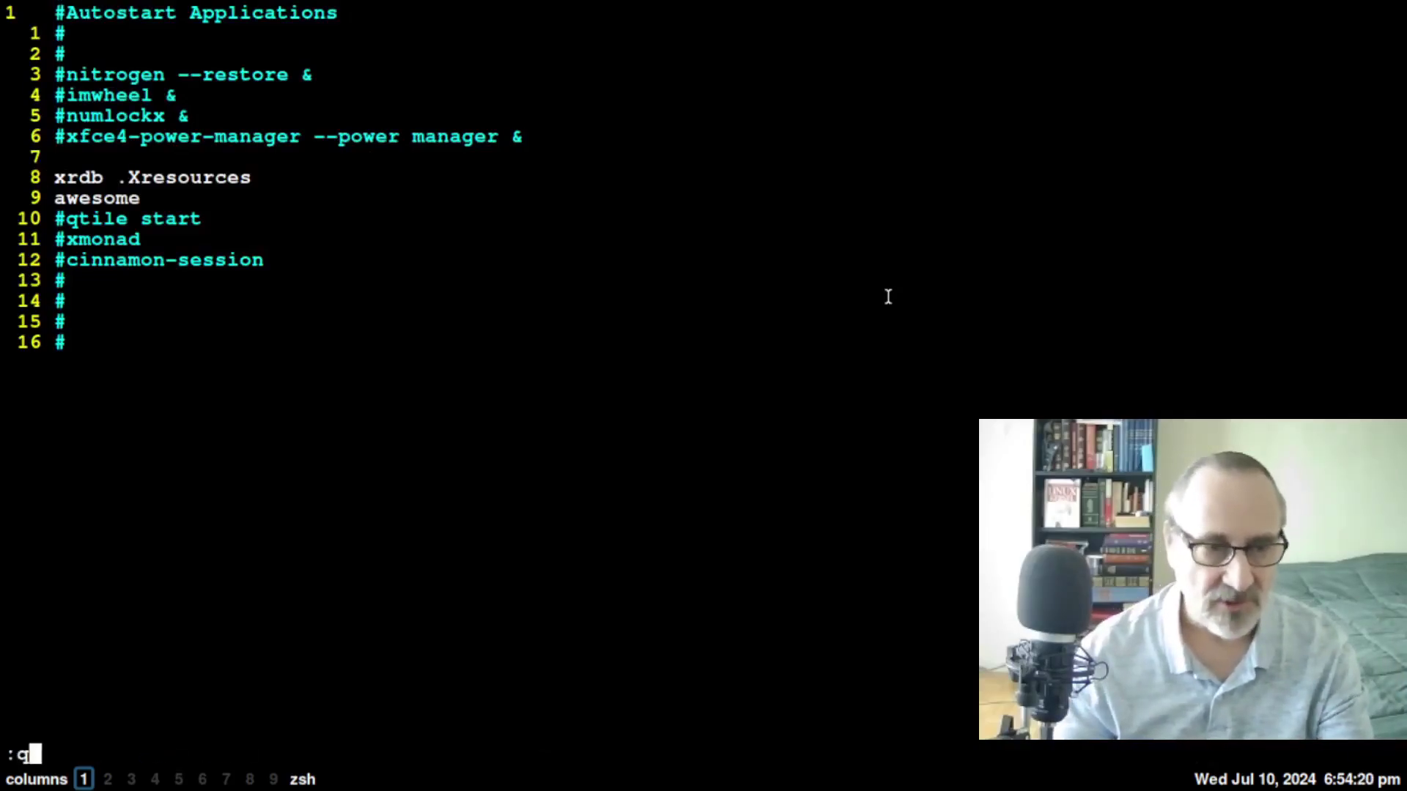
{"action": "key", "text": "Return"}
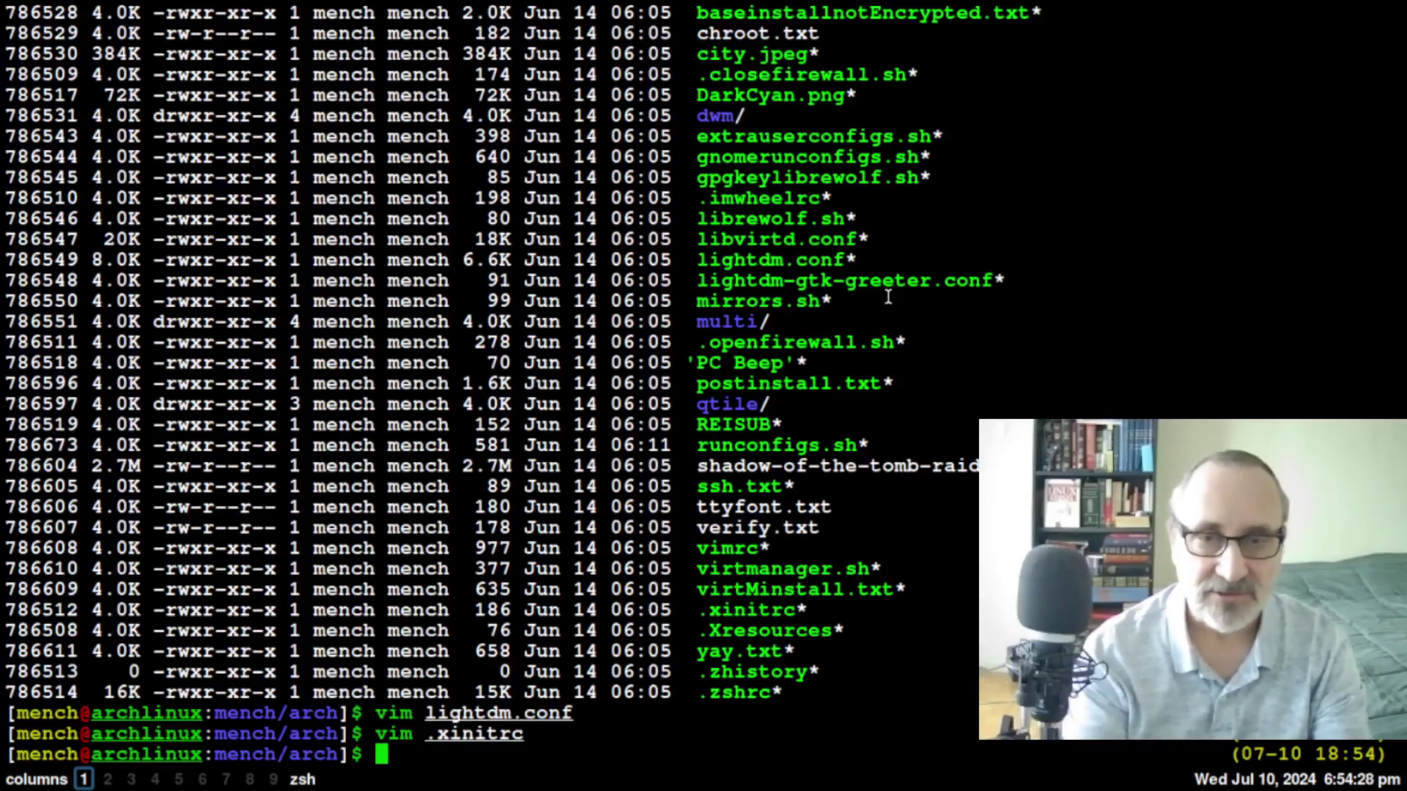
{"action": "type", "text": "vim auto"}
{"action": "key", "text": "Tab"}
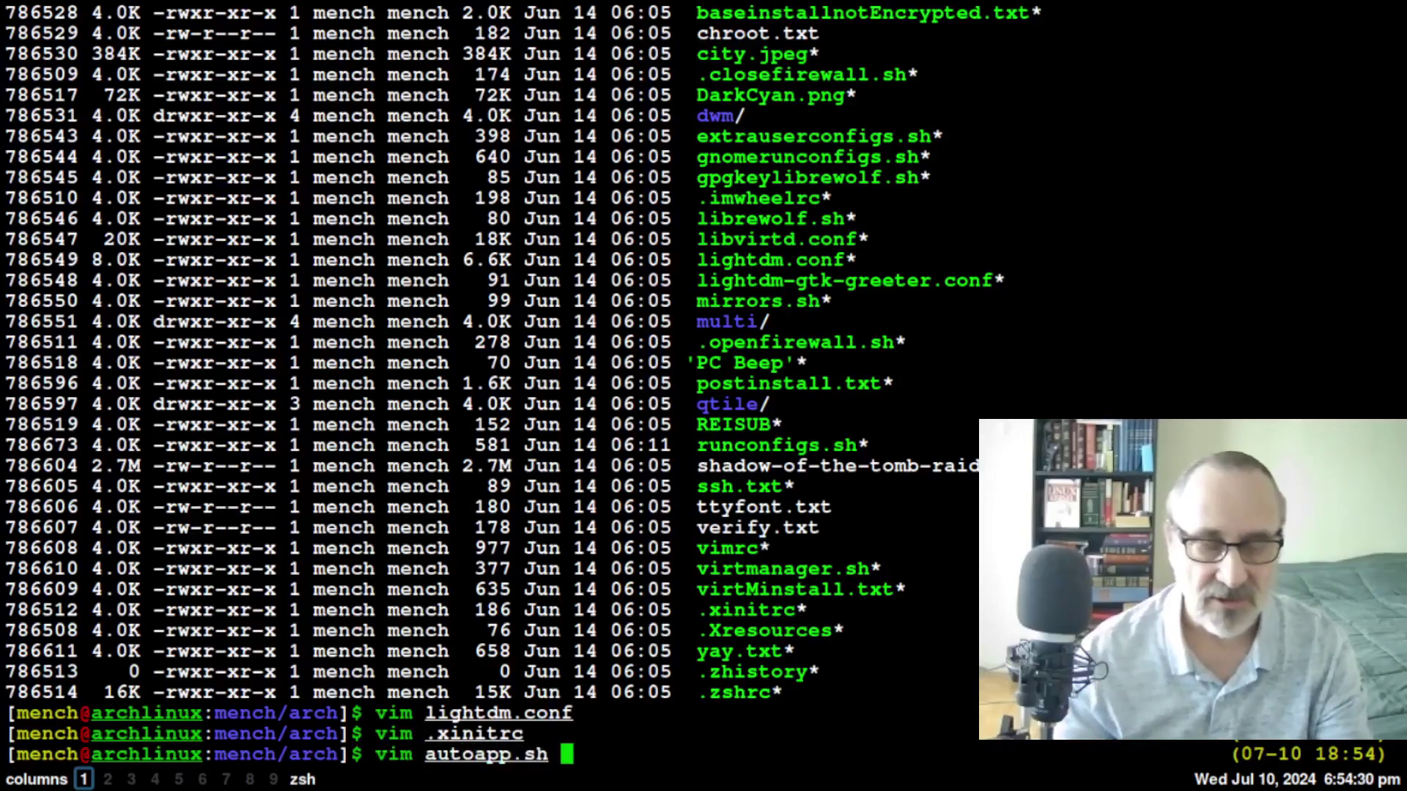
{"action": "key", "text": "Return"}
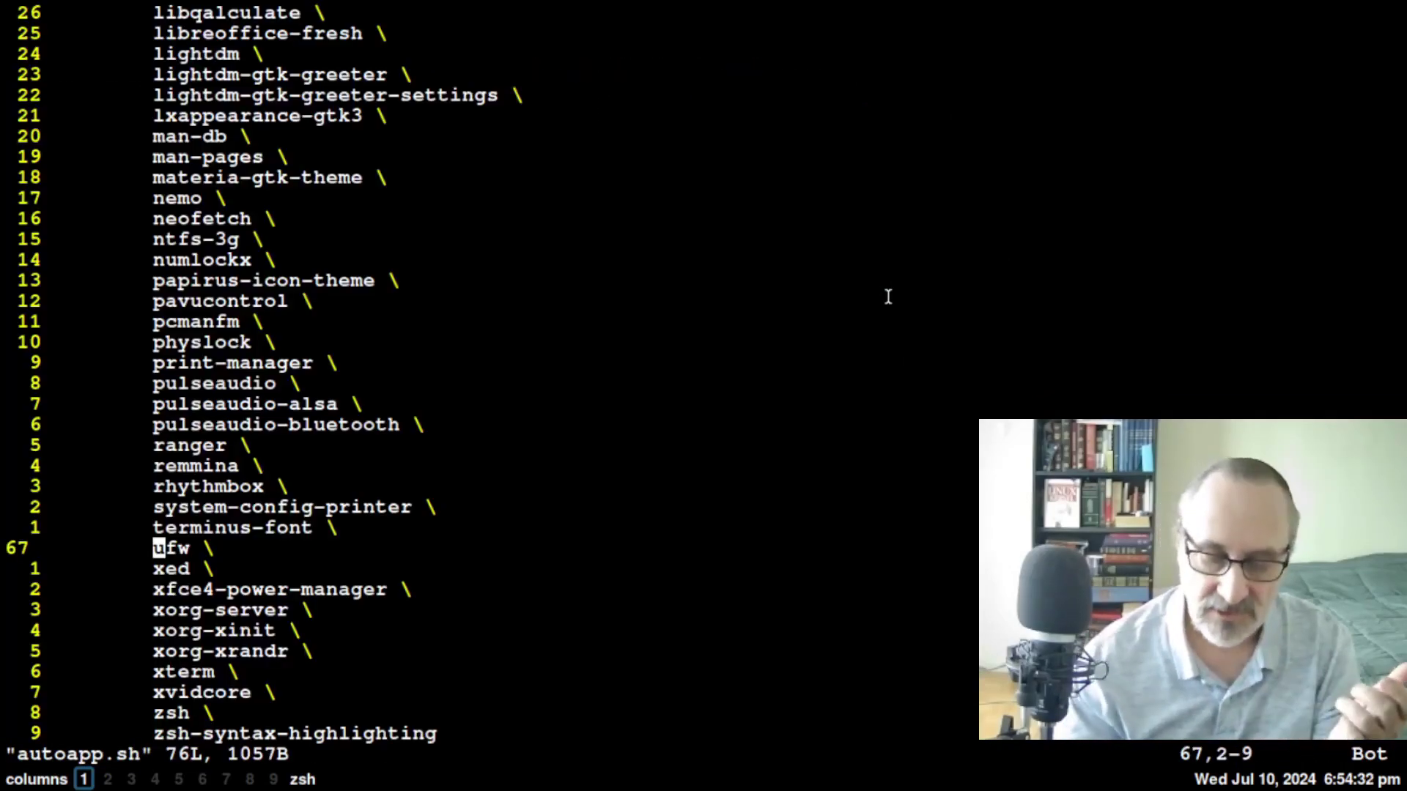
{"action": "type", "text": "/"}
{"action": "type", "text": "lightdm"}
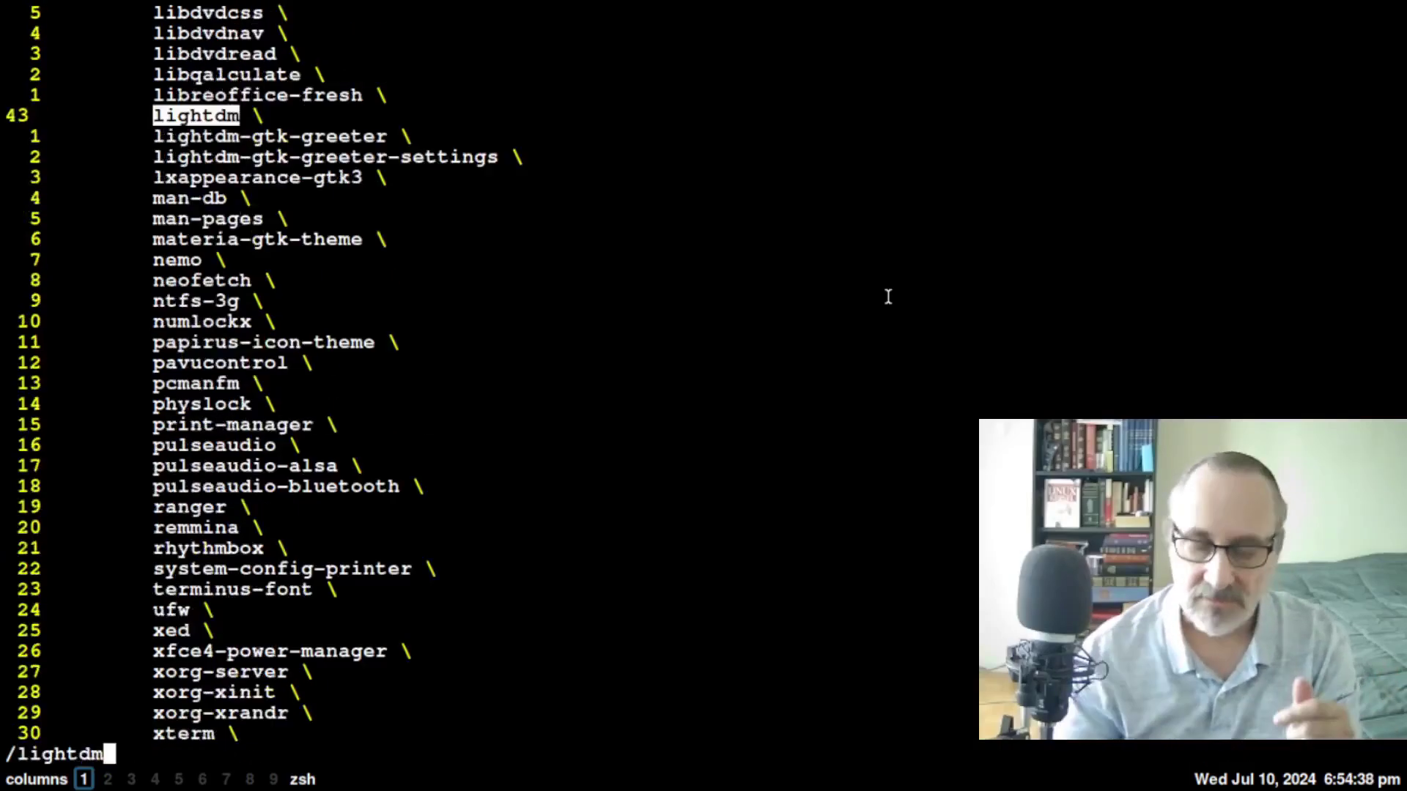
{"action": "key", "text": "Return"}
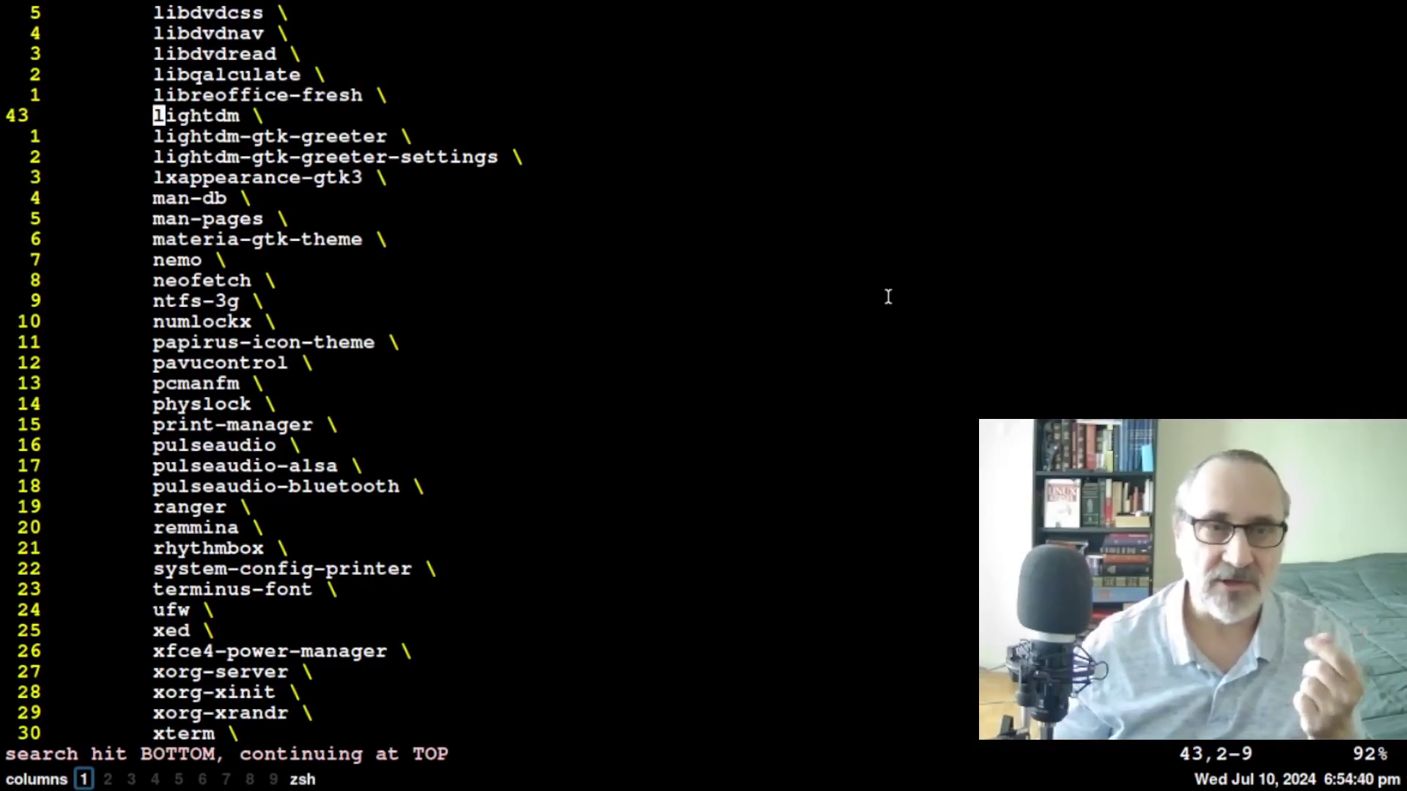
{"action": "key", "text": "j"}
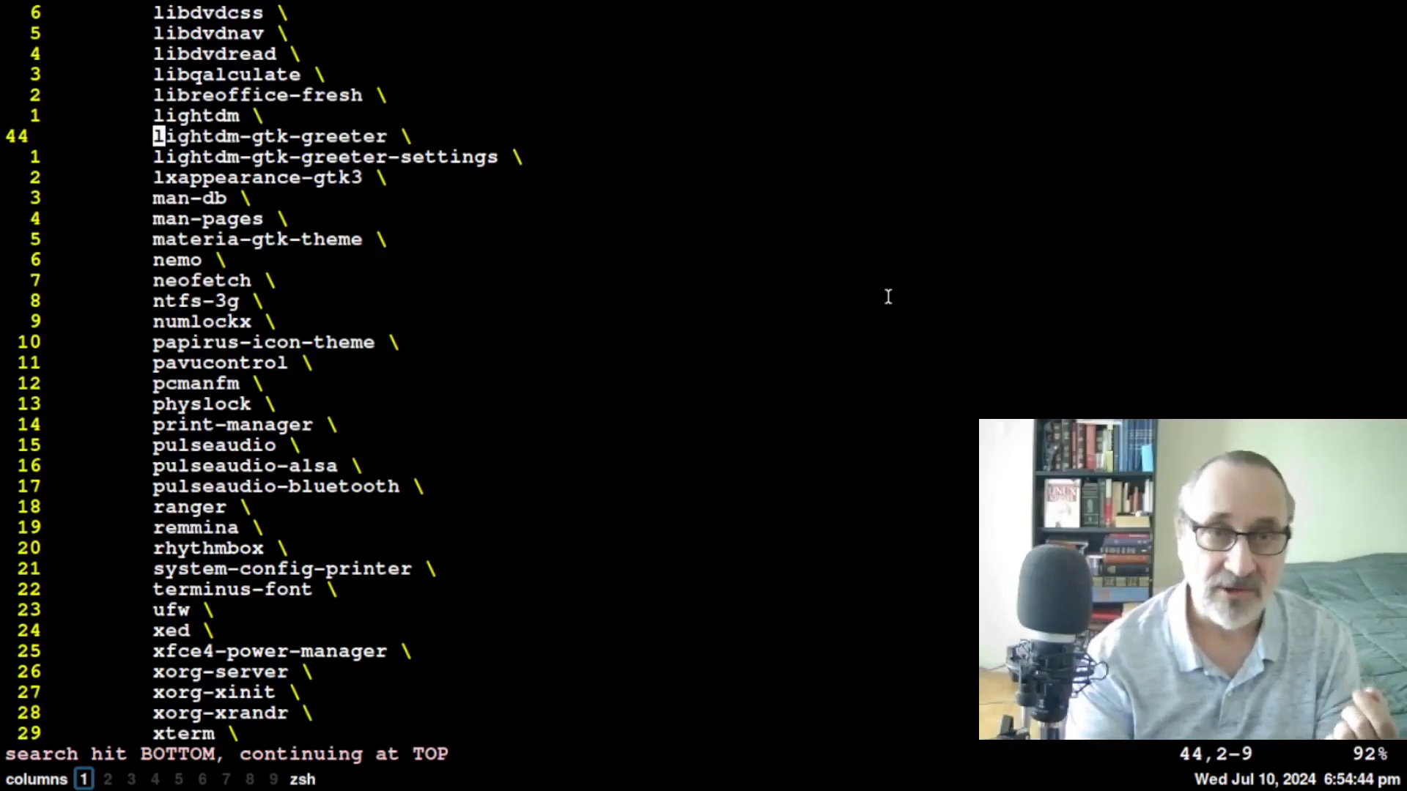
{"action": "key", "text": "j"}
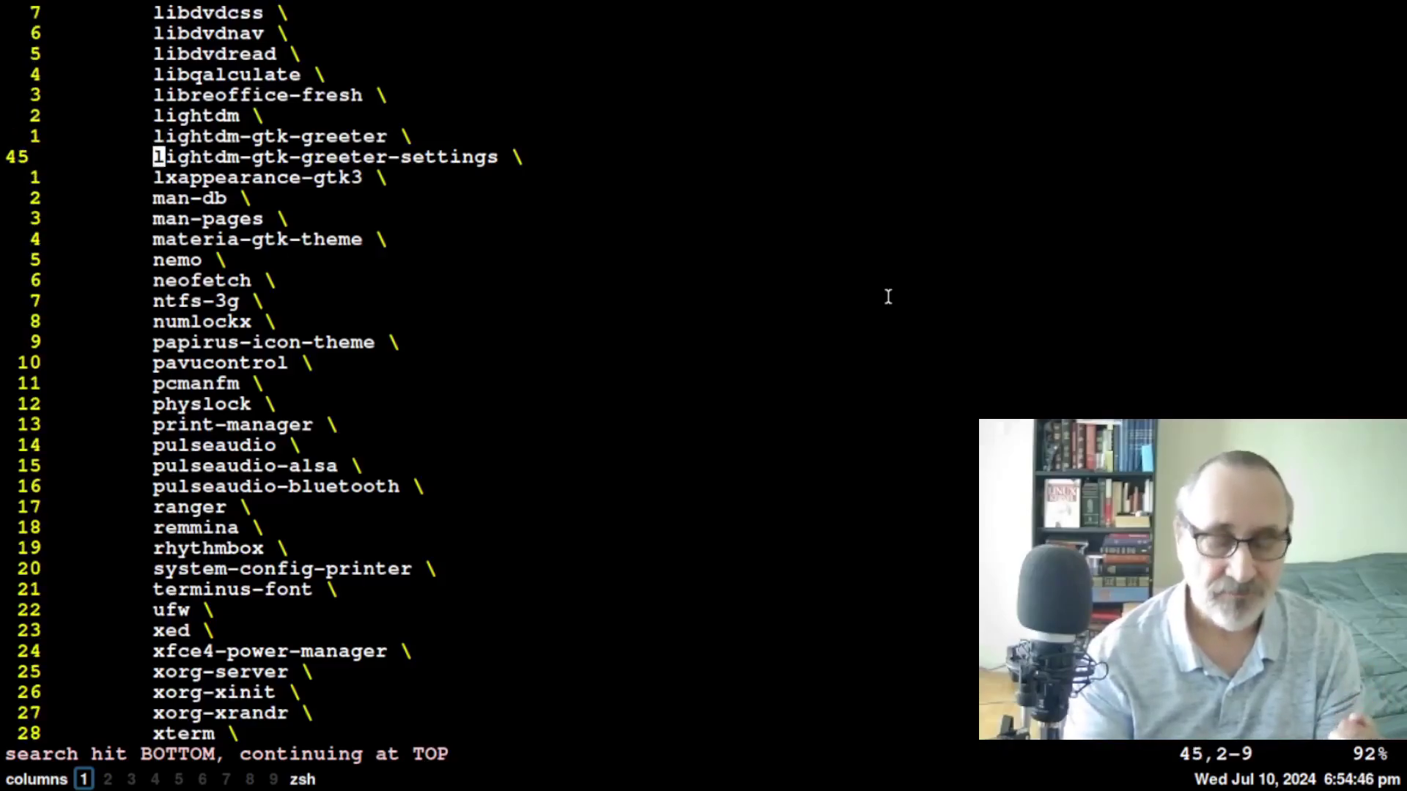
{"action": "type", "text": "/num"}
{"action": "key", "text": "Return"}
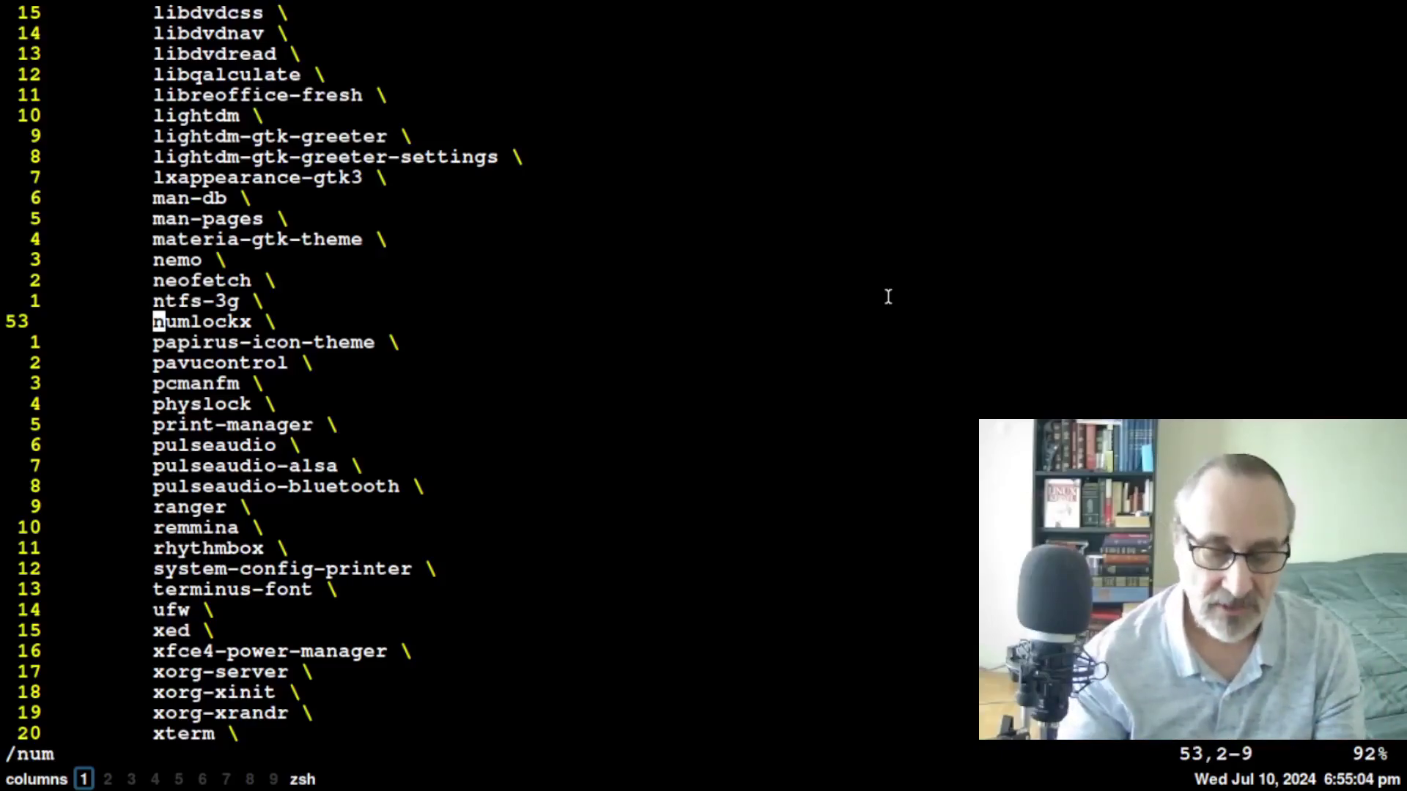
{"action": "type", "text": ":q"}
{"action": "key", "text": "Return"}
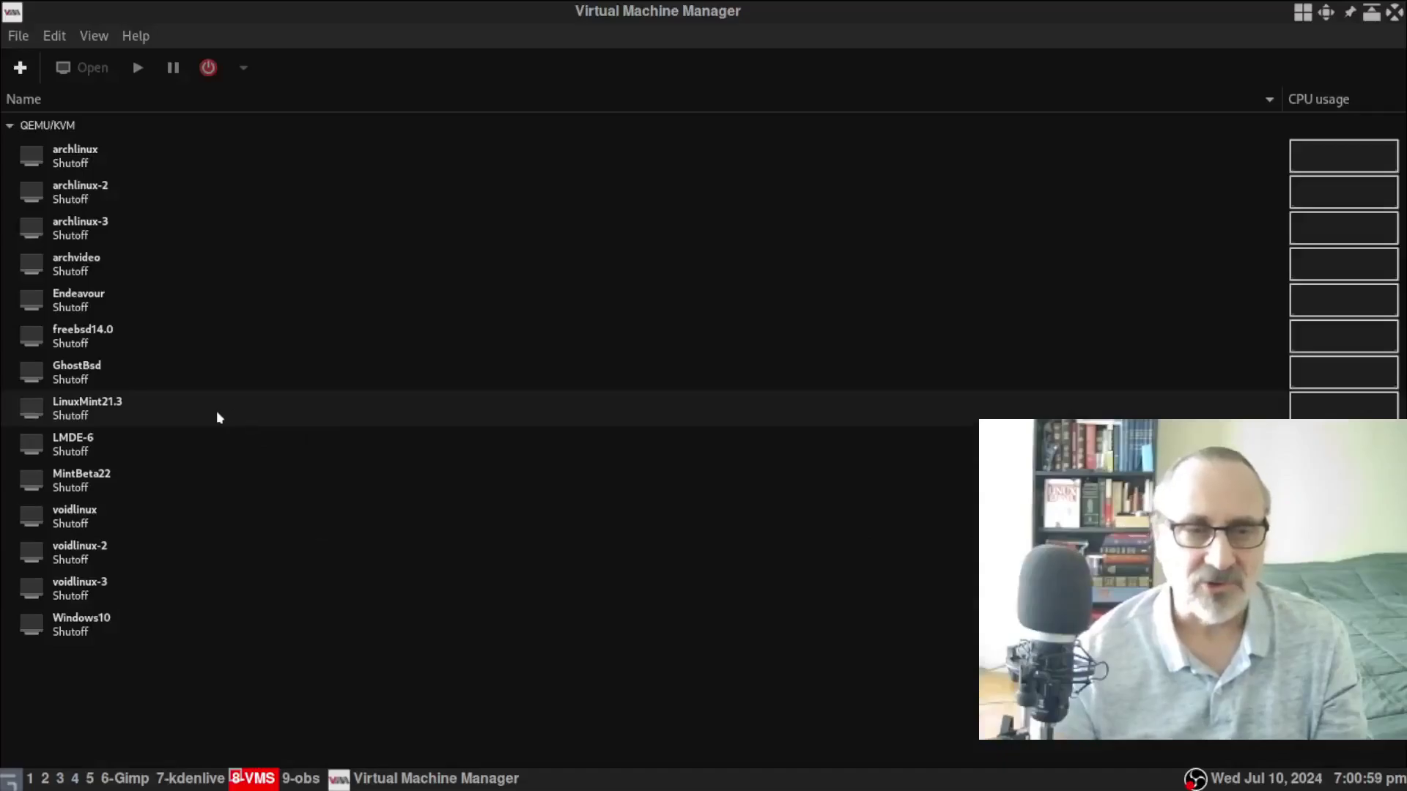
Power on the archvideo virtual machine and show its console full screen
{"action": "left_click", "coordinate": [115, 261]}
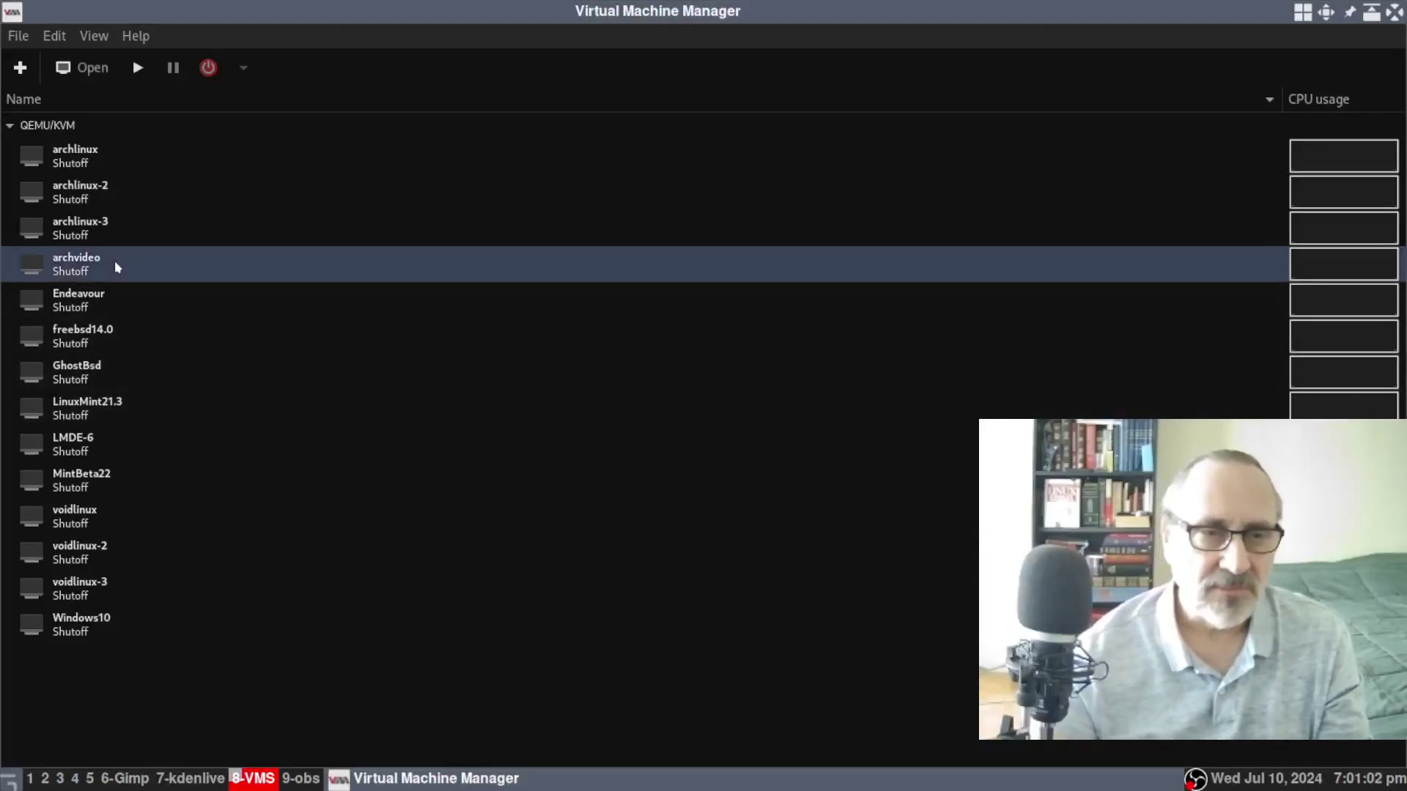
{"action": "double_click", "coordinate": [189, 269]}
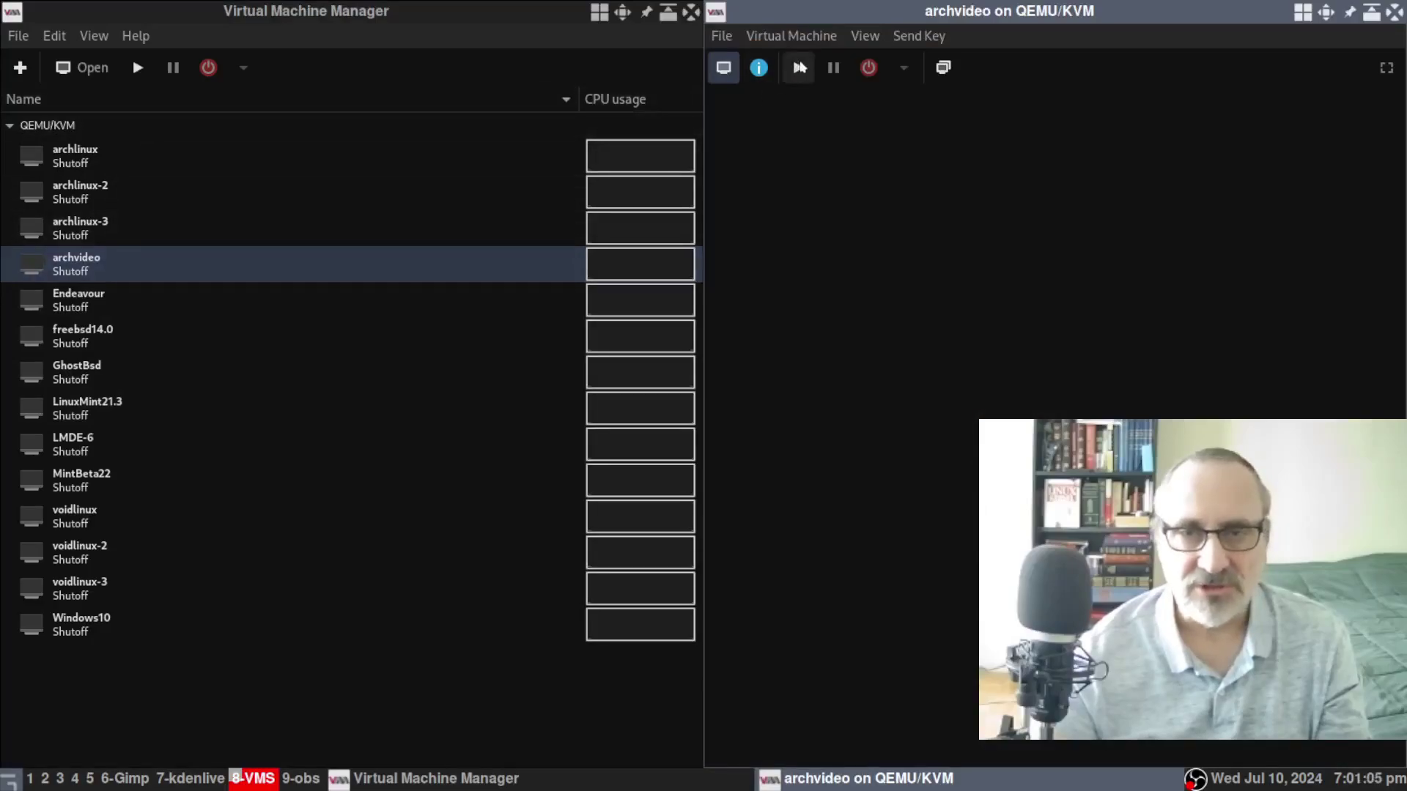
{"action": "left_click", "coordinate": [798, 68]}
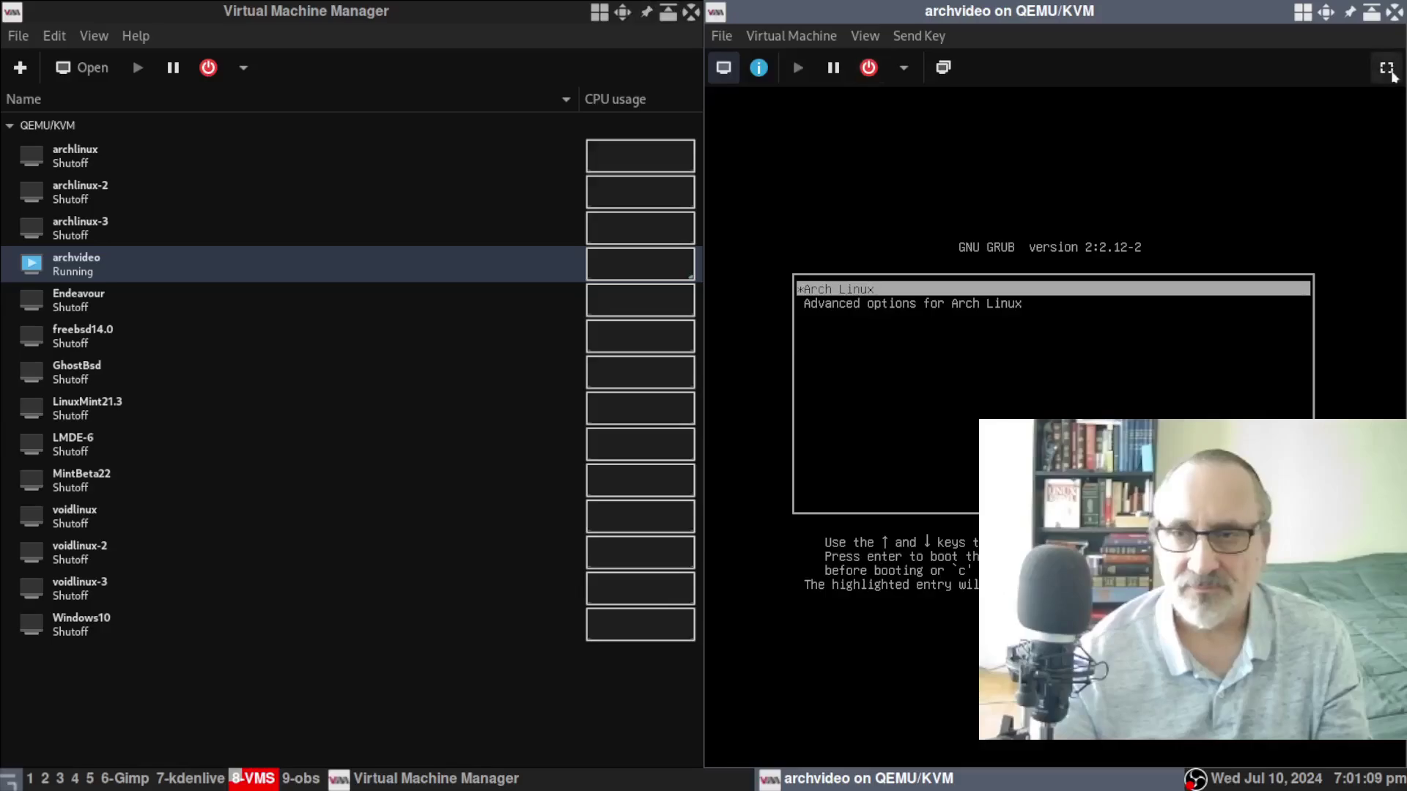
{"action": "left_click", "coordinate": [1386, 68]}
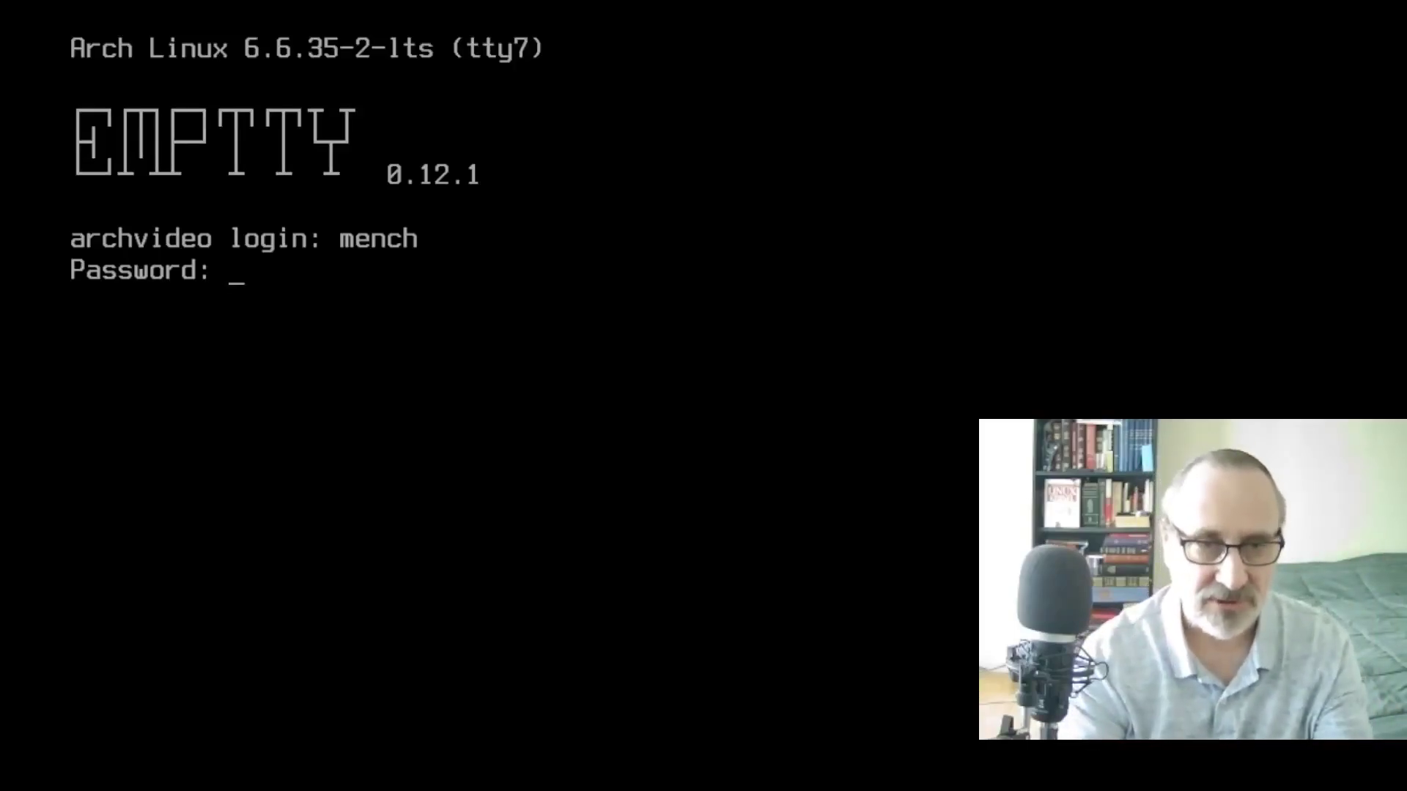
Log in through Emptty and choose session 0 to start the awesome desktop
{"action": "key", "text": "Return"}
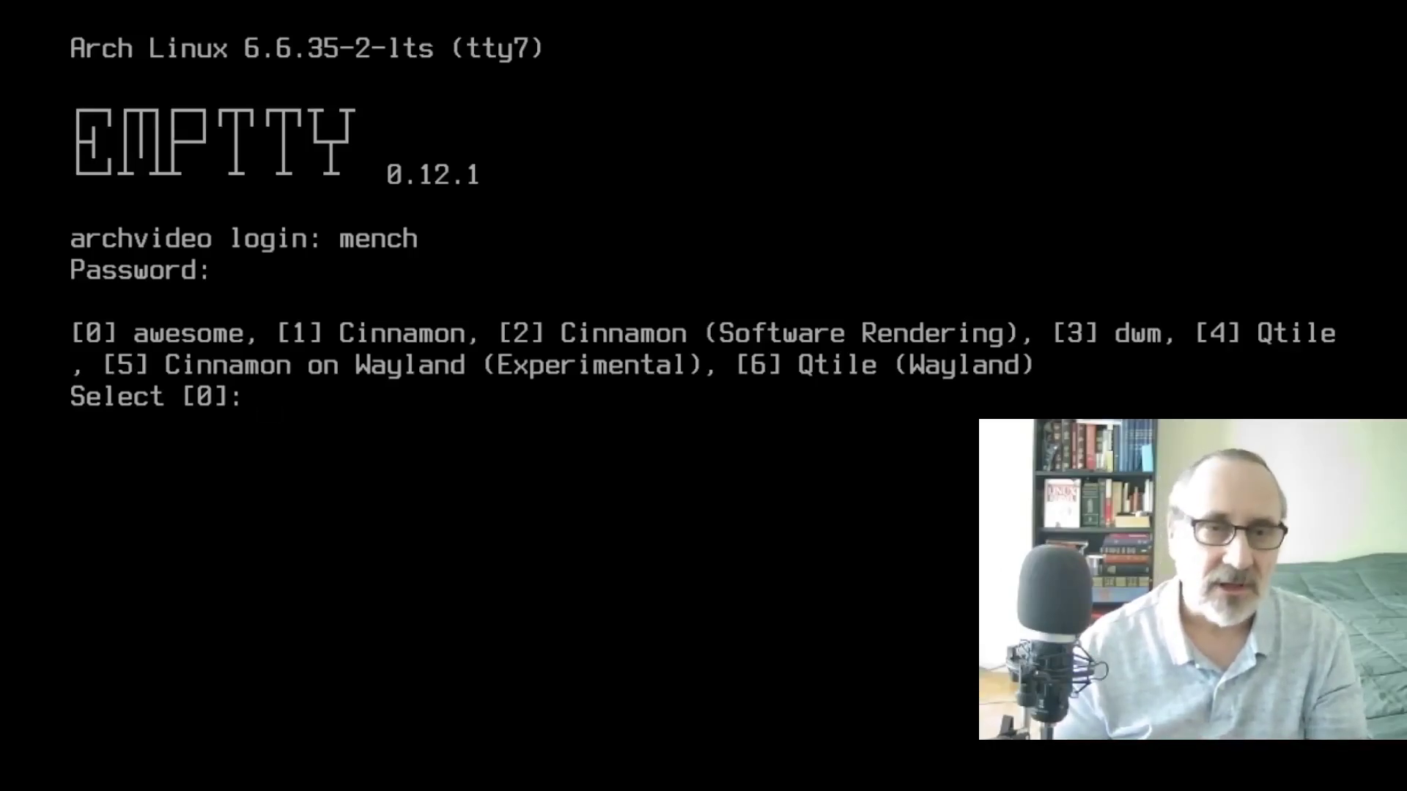
{"action": "key", "text": "Up"}
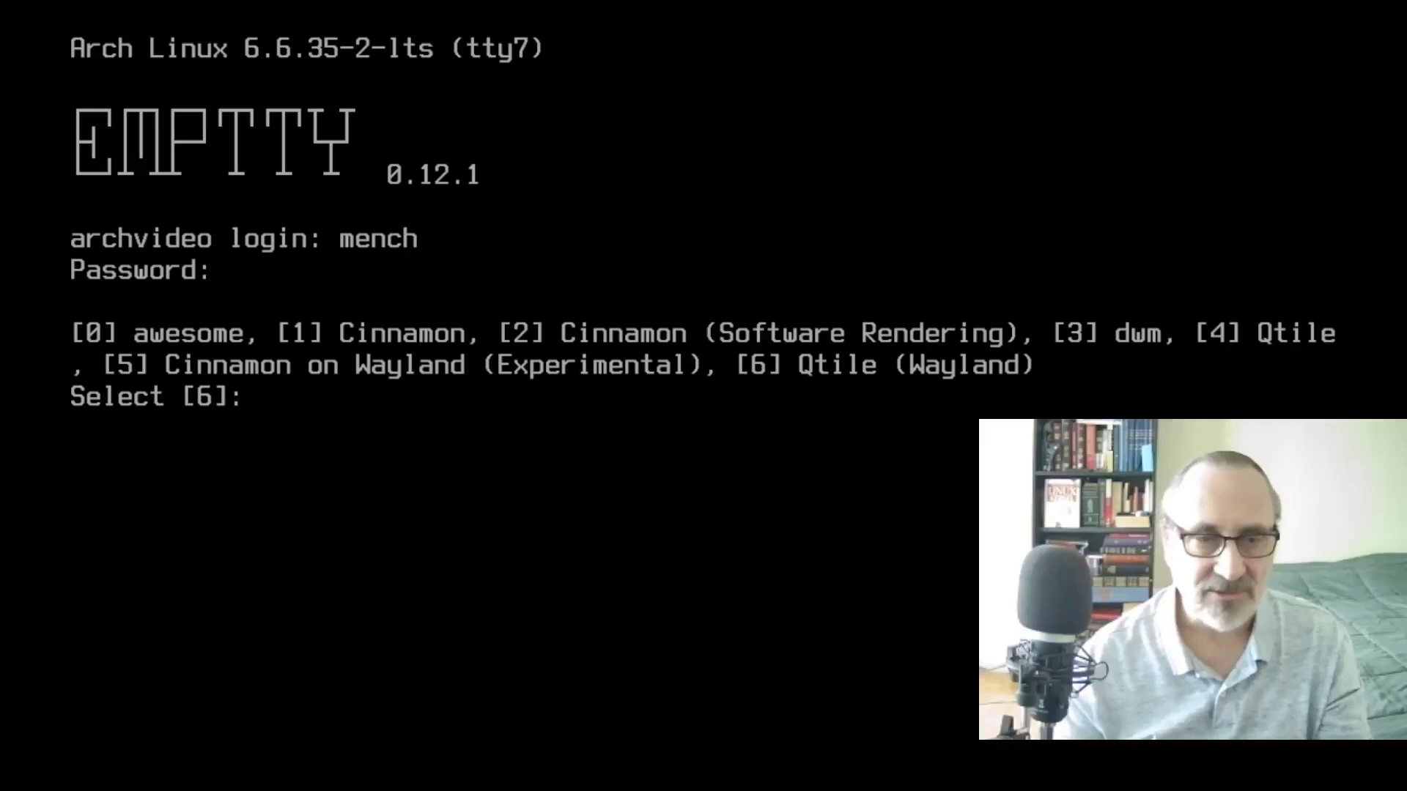
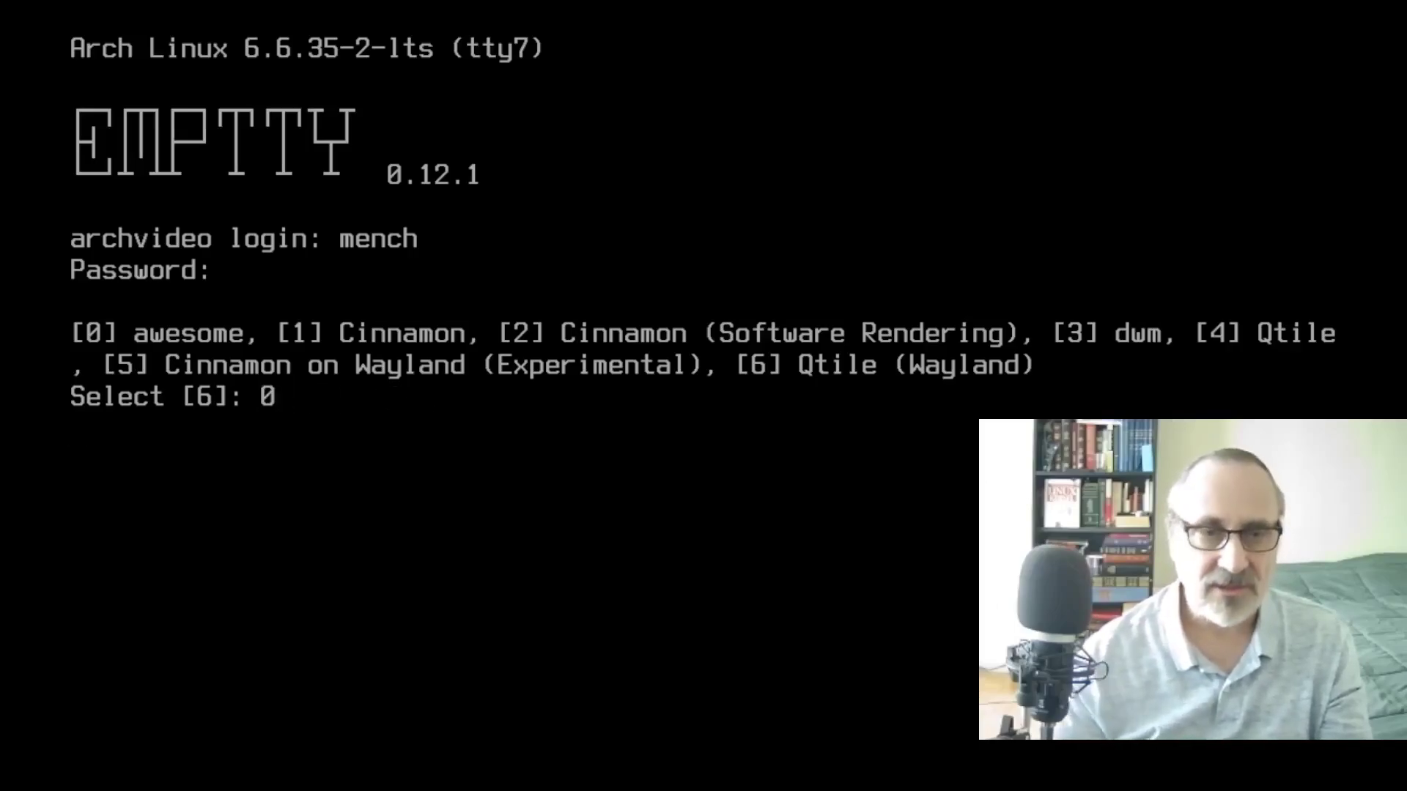
{"action": "key", "text": "Return"}
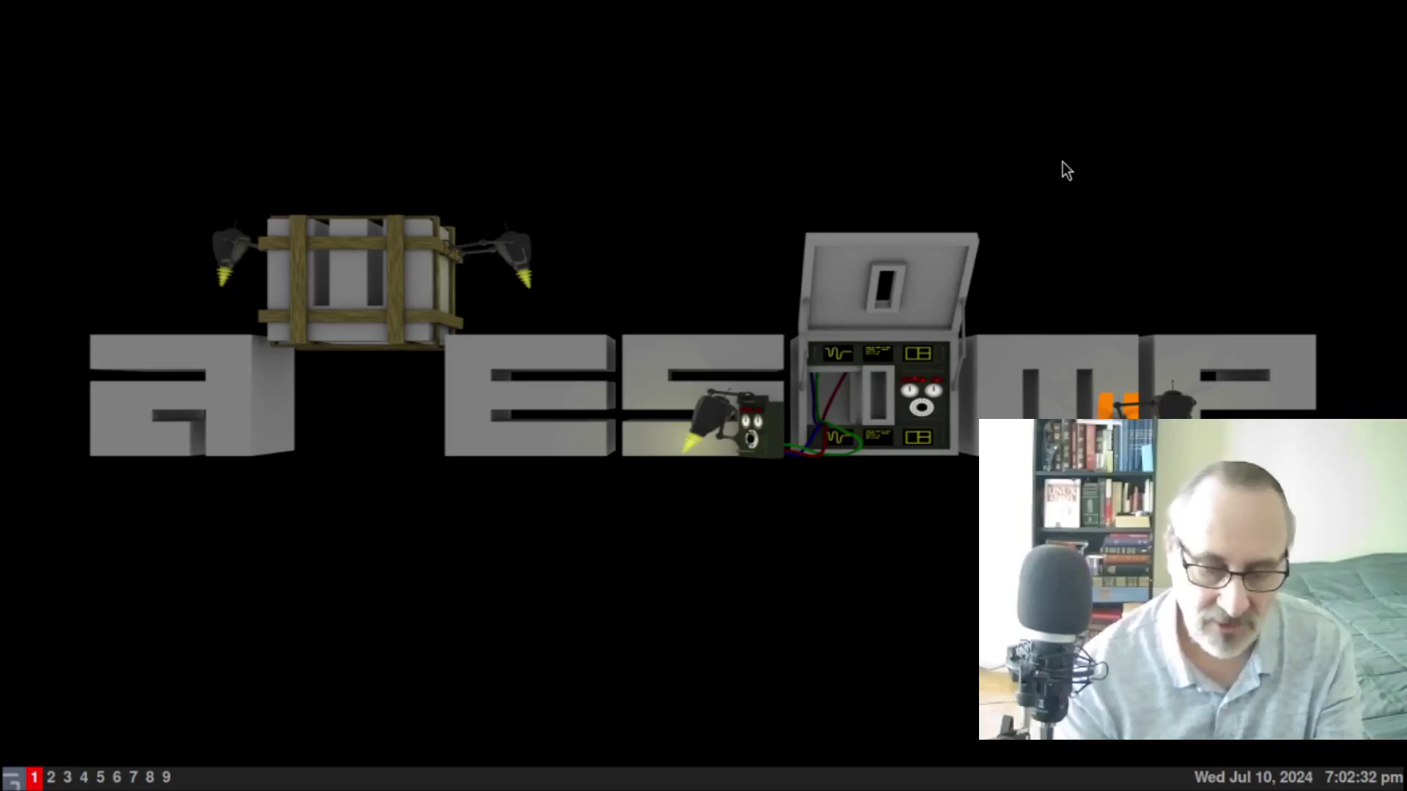
Open a terminal, change into /etc and list its contents to find emptty
{"action": "key", "text": "super+Return"}
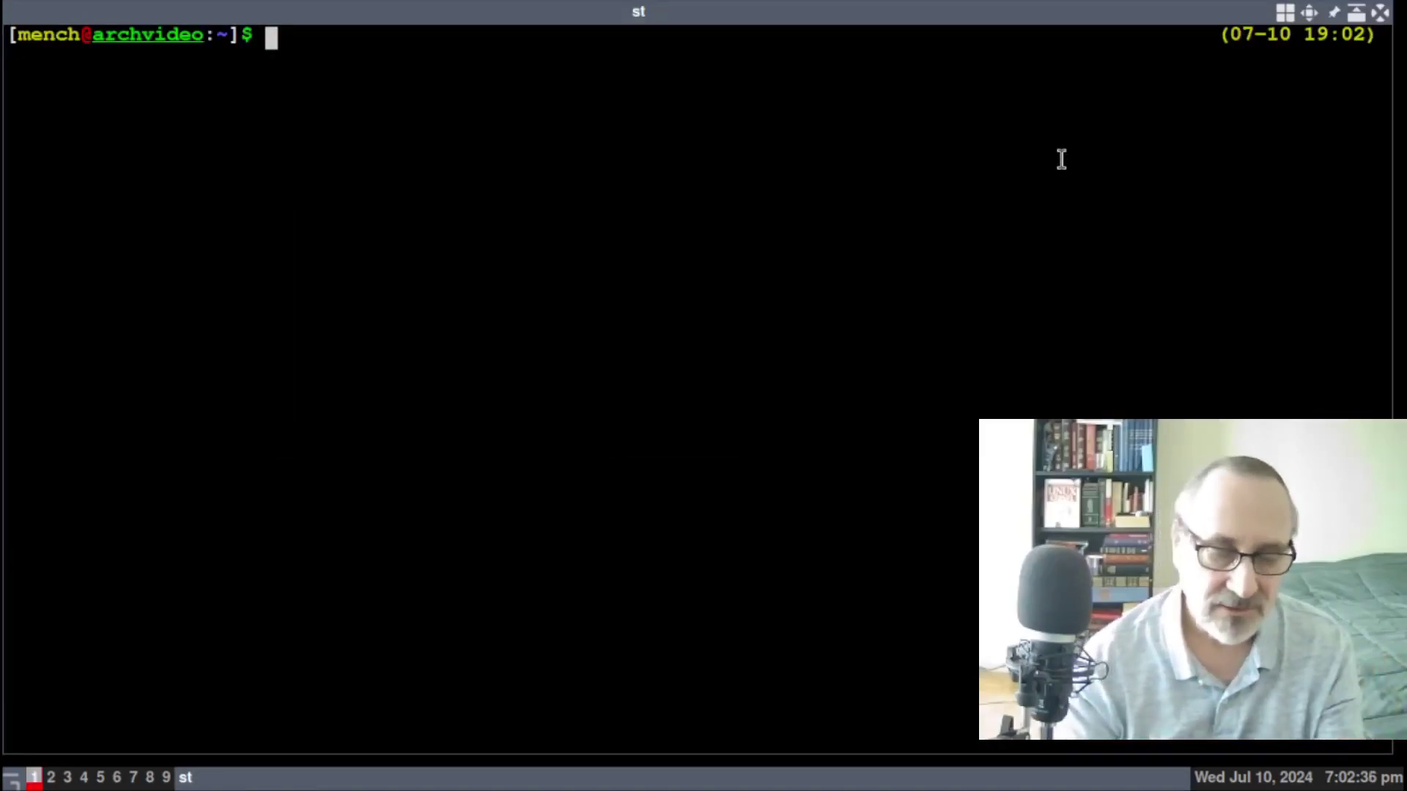
{"action": "type", "text": "/etc/"}
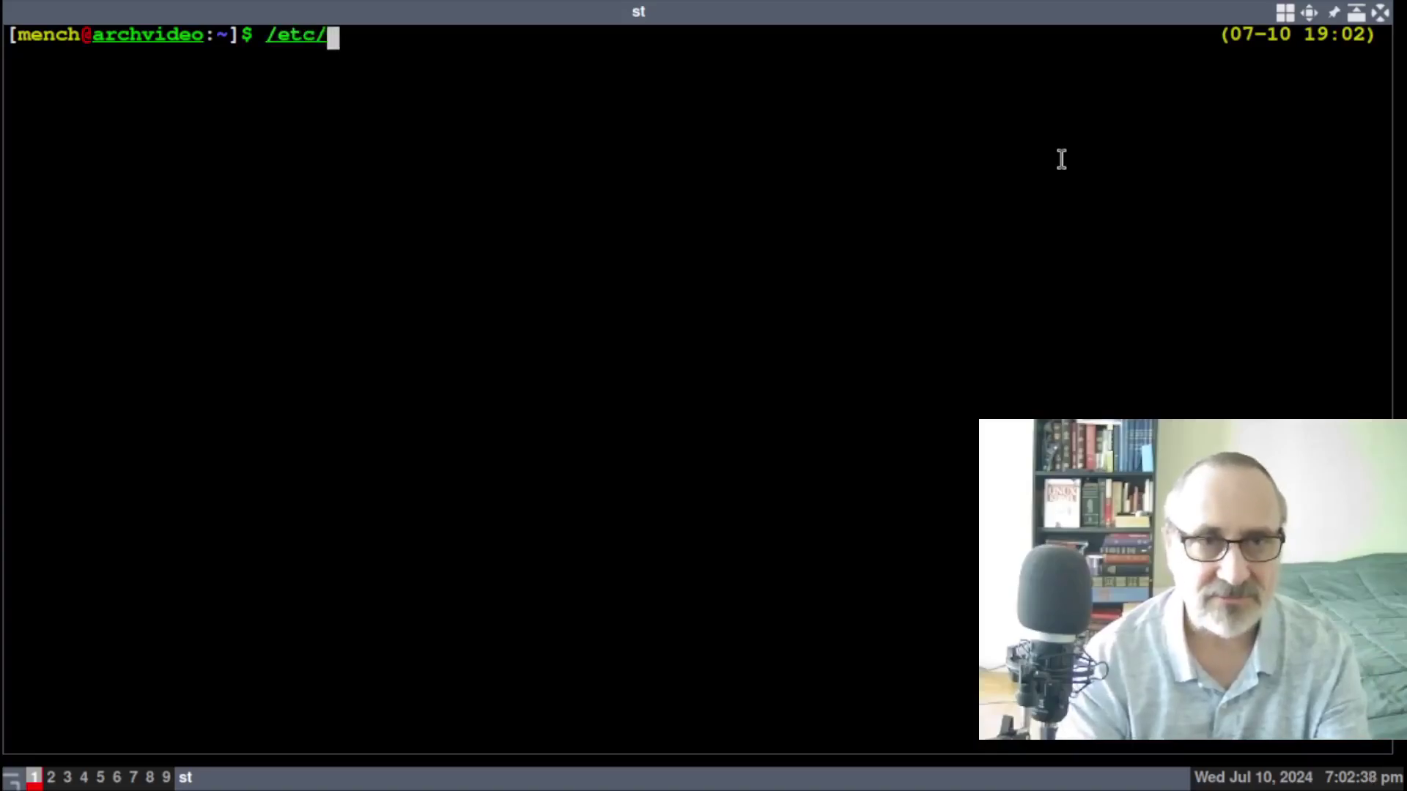
{"action": "key", "text": "Return"}
{"action": "type", "text": "ls"}
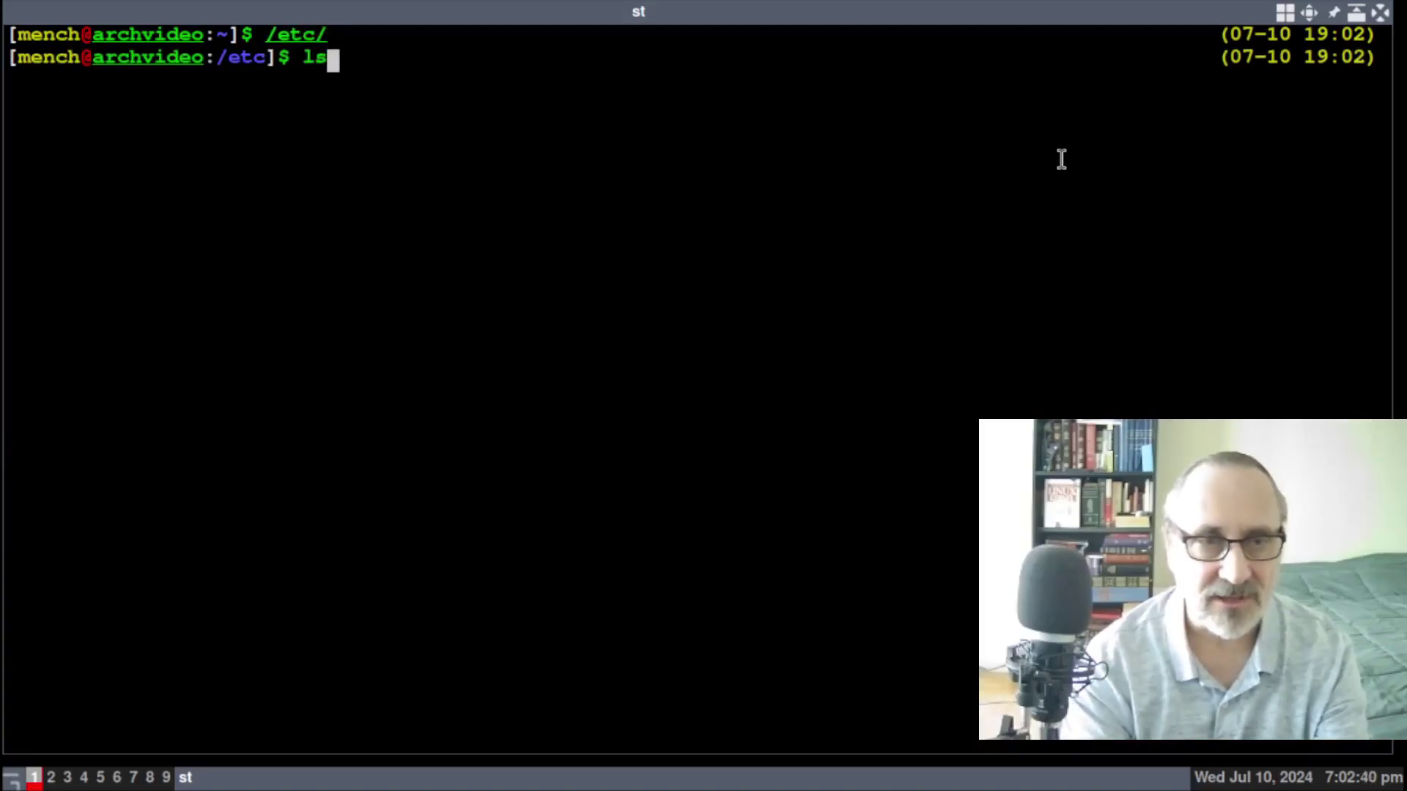
{"action": "key", "text": "Return"}
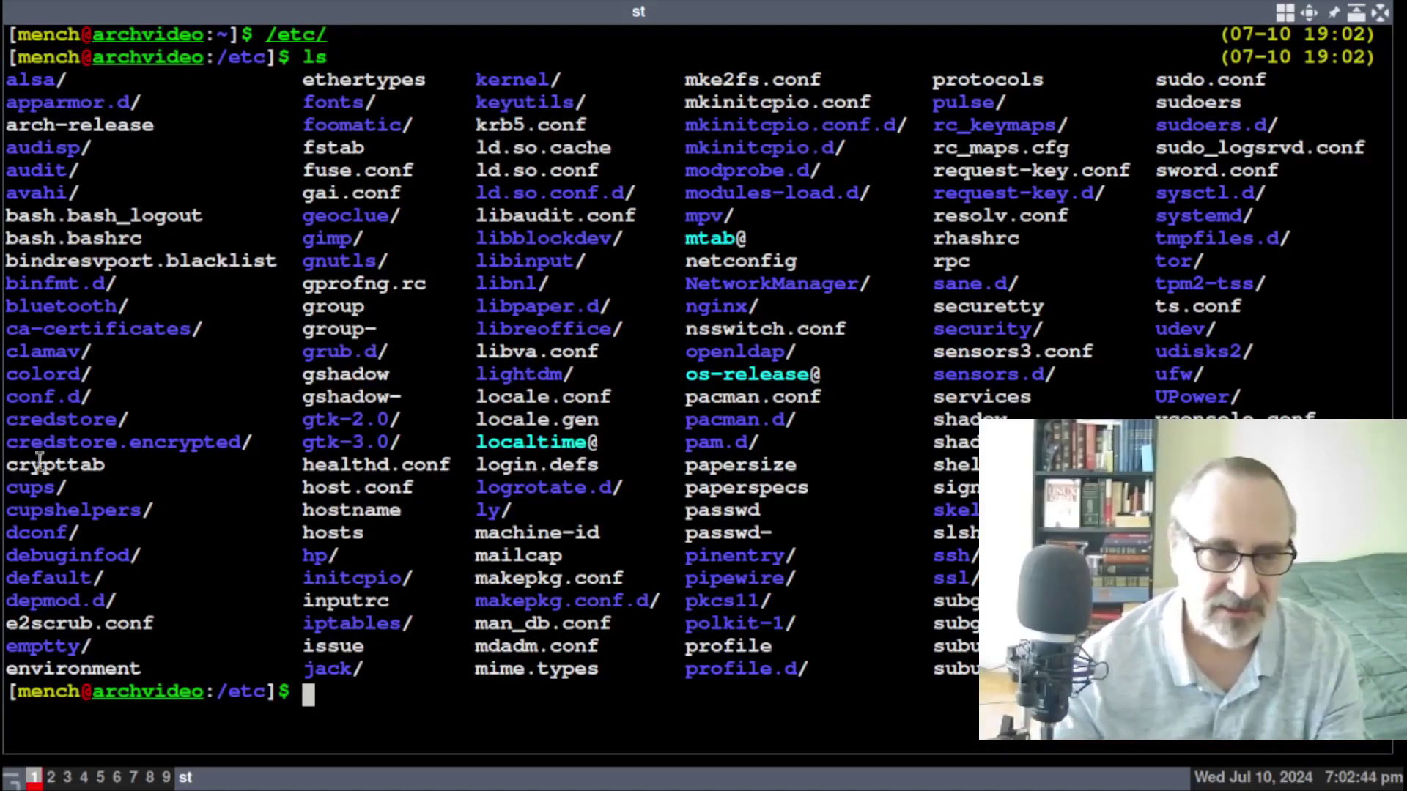
{"action": "left_click_drag", "start_coordinate": [104, 649], "coordinate": [2, 656]}
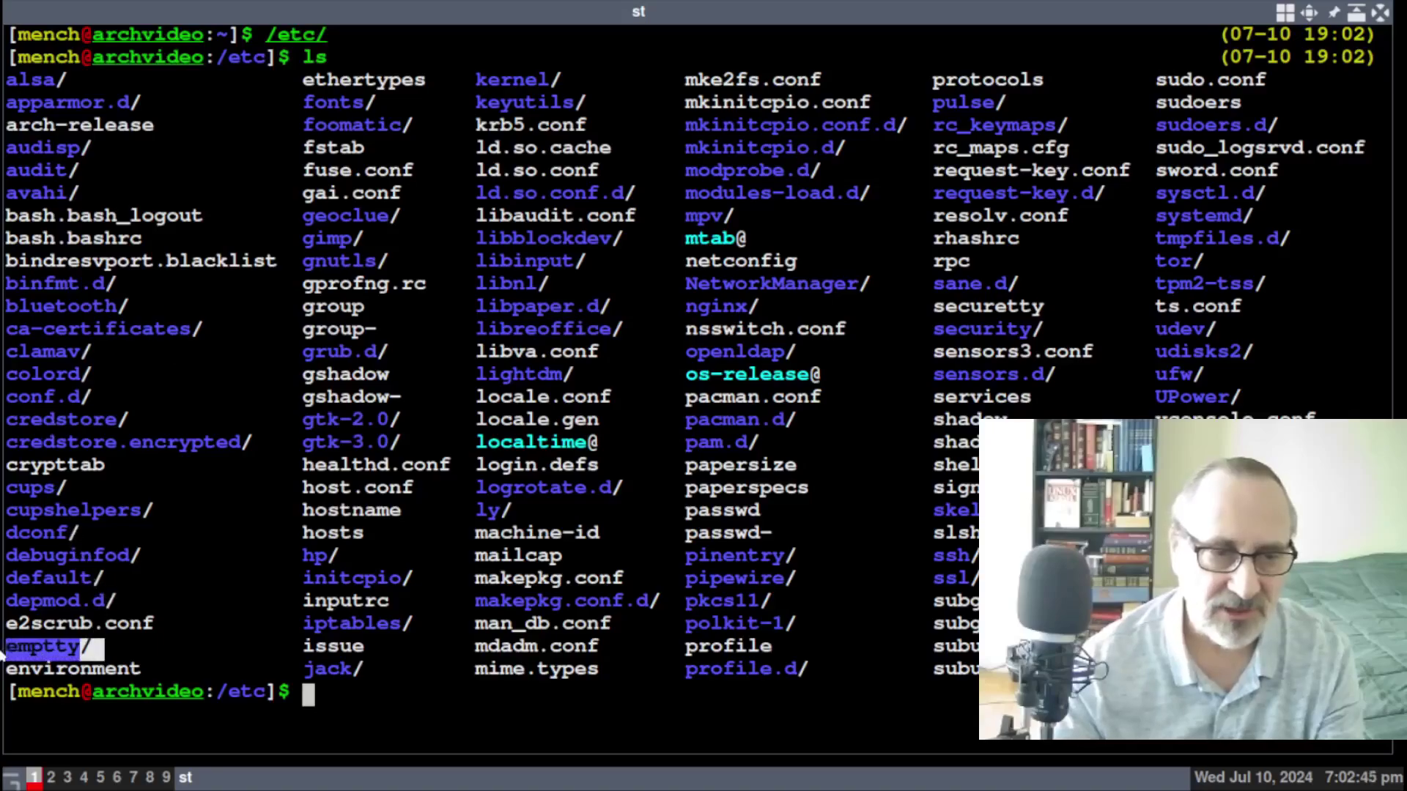
{"action": "left_click", "coordinate": [219, 581]}
Enter /etc/emptty, confirm it holds the single conf file, and clear the screen
{"action": "type", "text": "cd"}
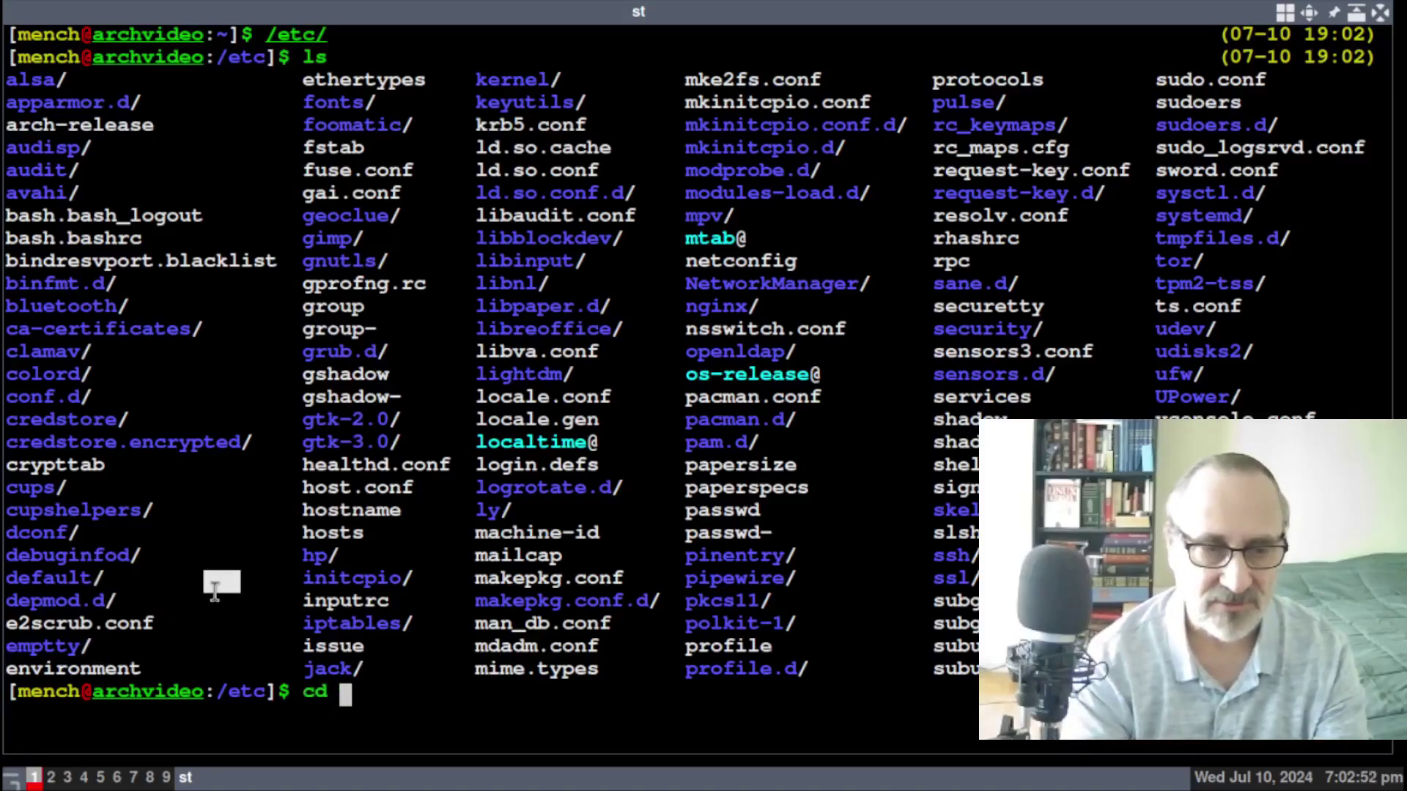
{"action": "type", "text": "empt"}
{"action": "key", "text": "Tab"}
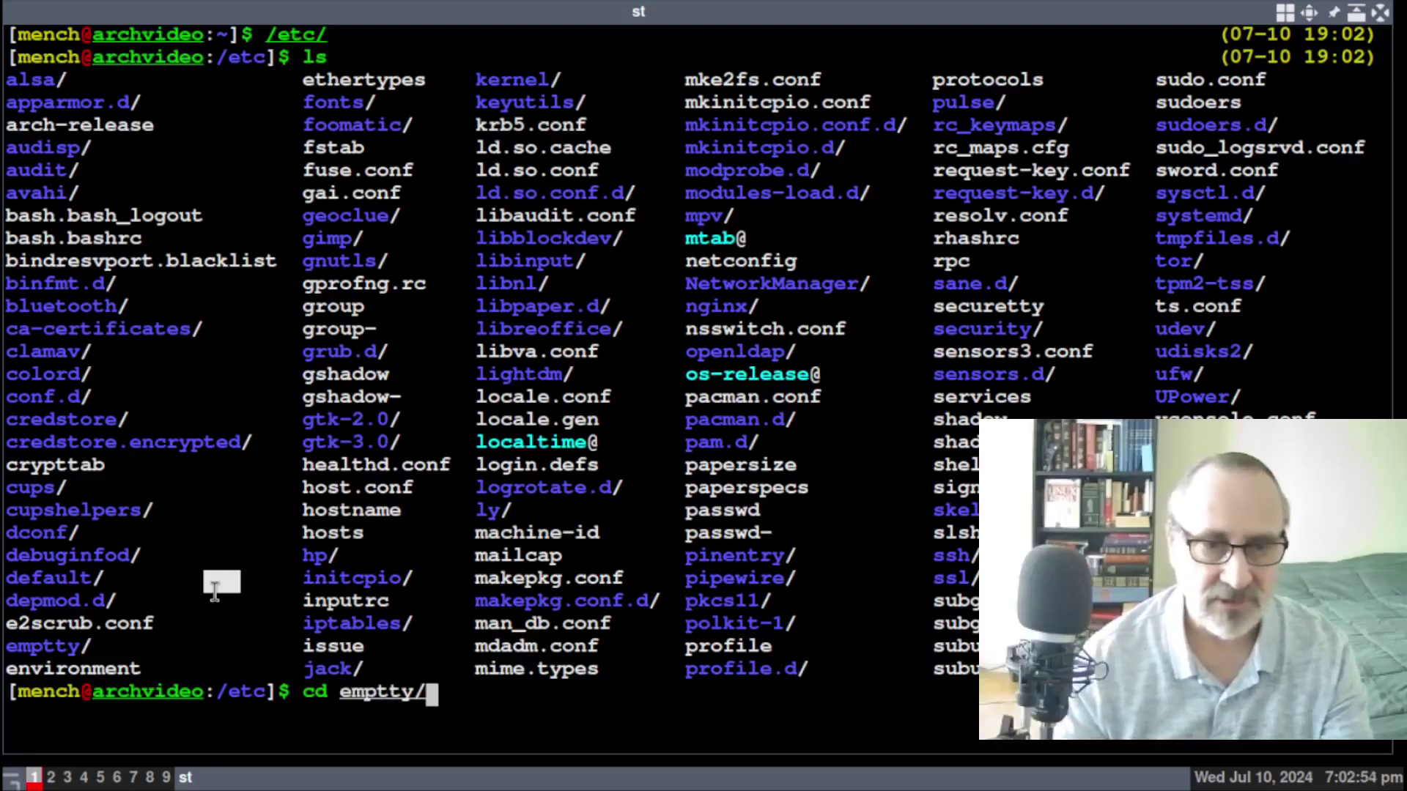
{"action": "key", "text": "Return"}
{"action": "type", "text": "ls"}
{"action": "key", "text": "Return"}
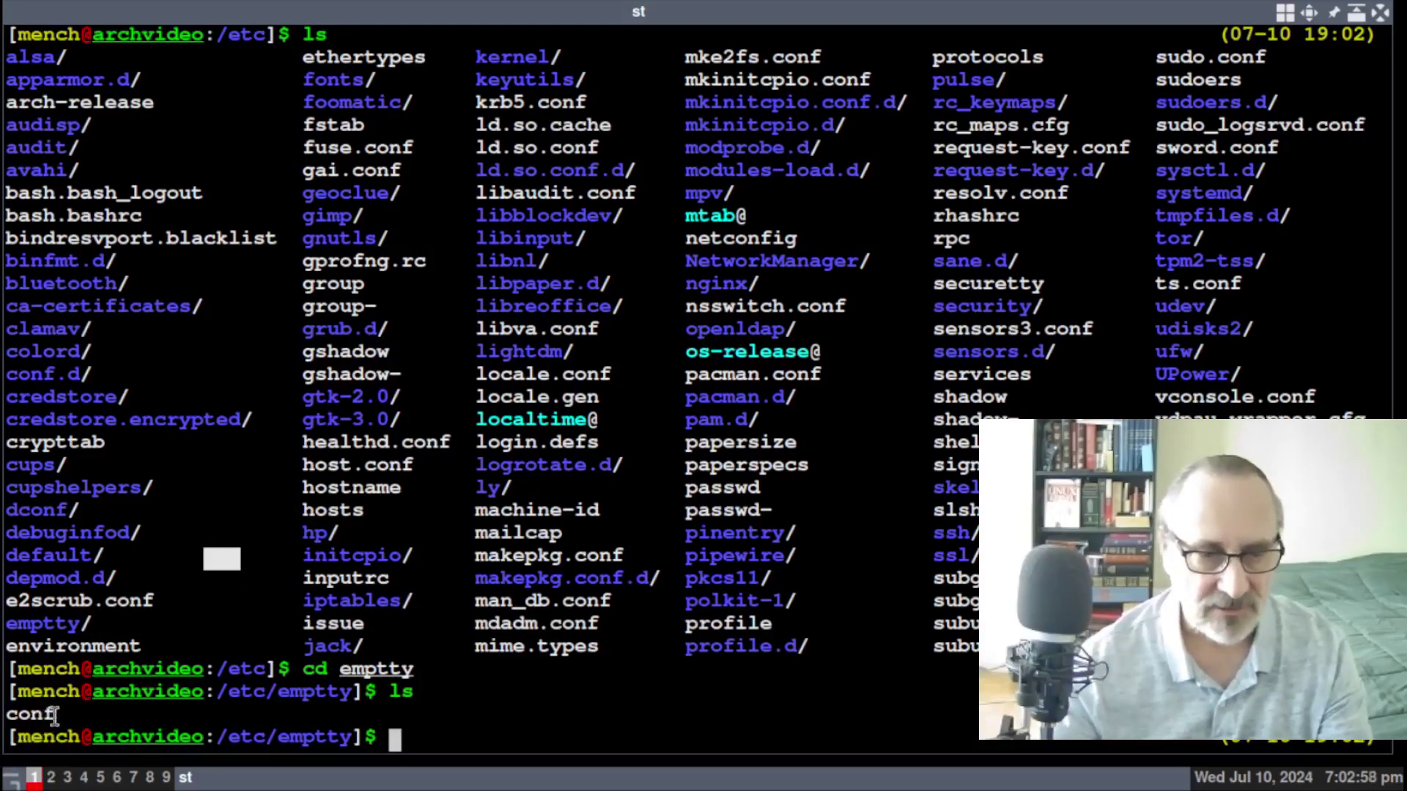
{"action": "key", "text": "ctrl+l"}
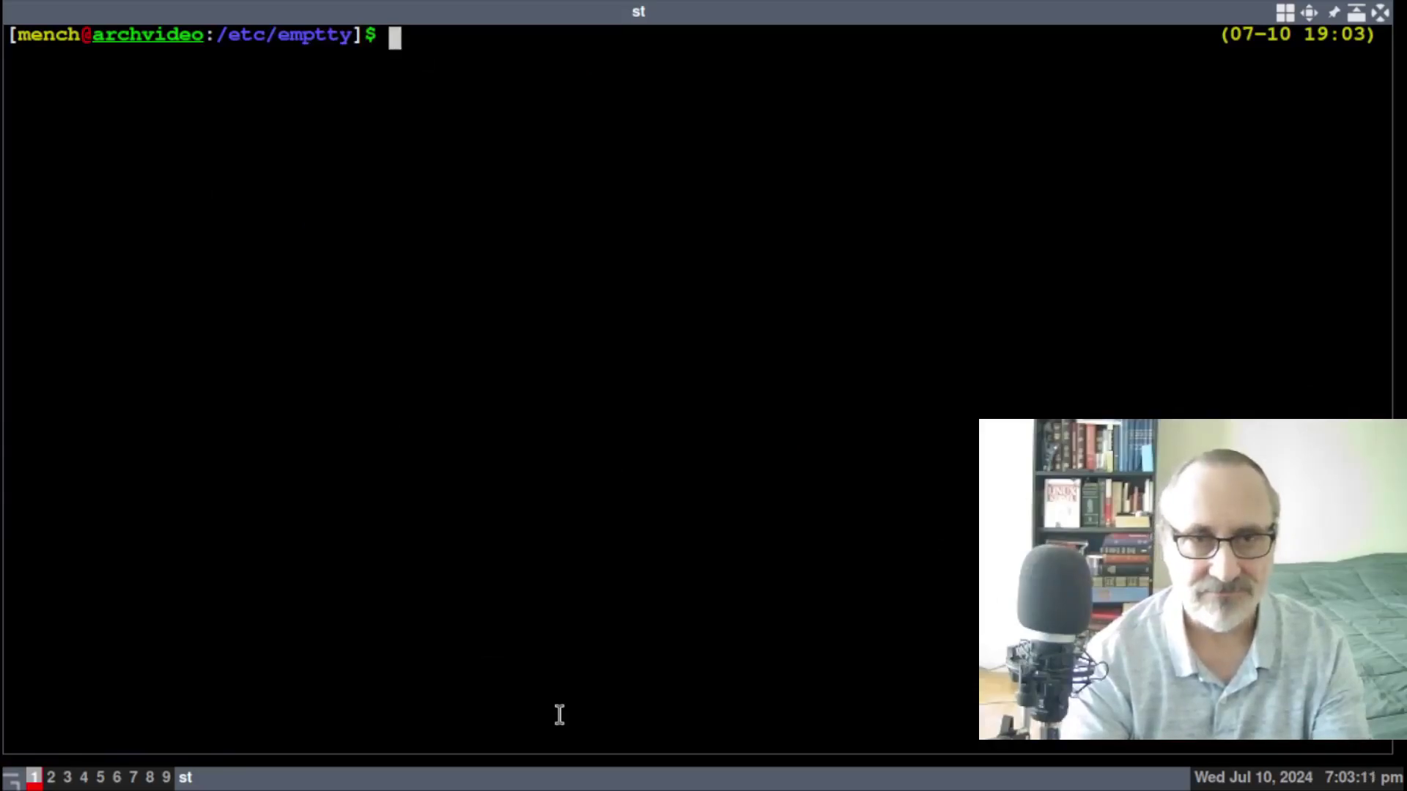
Open emptty's conf file and read down the settings to the ENABLE_NUMLOCK=true line
{"action": "type", "text": "vim conf"}
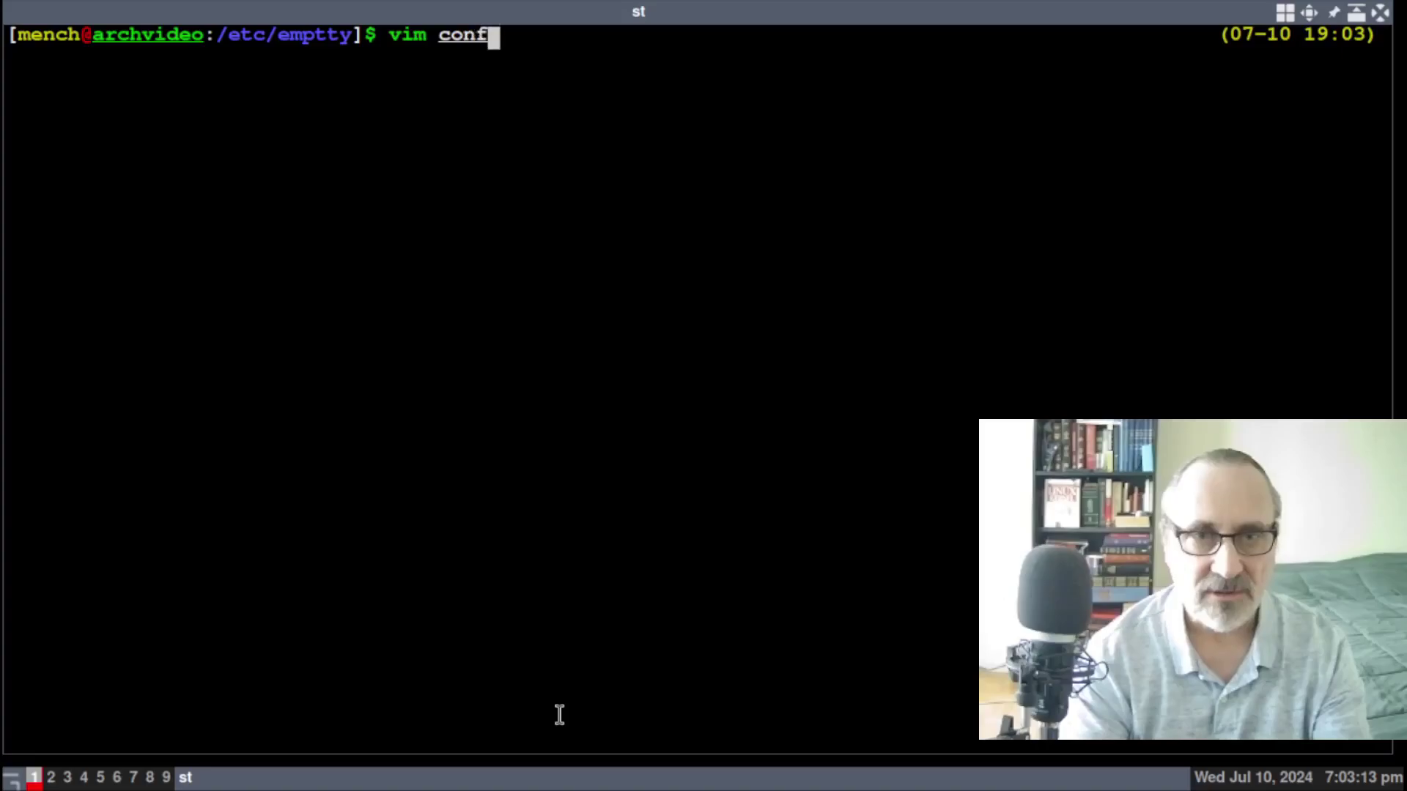
{"action": "key", "text": "Return"}
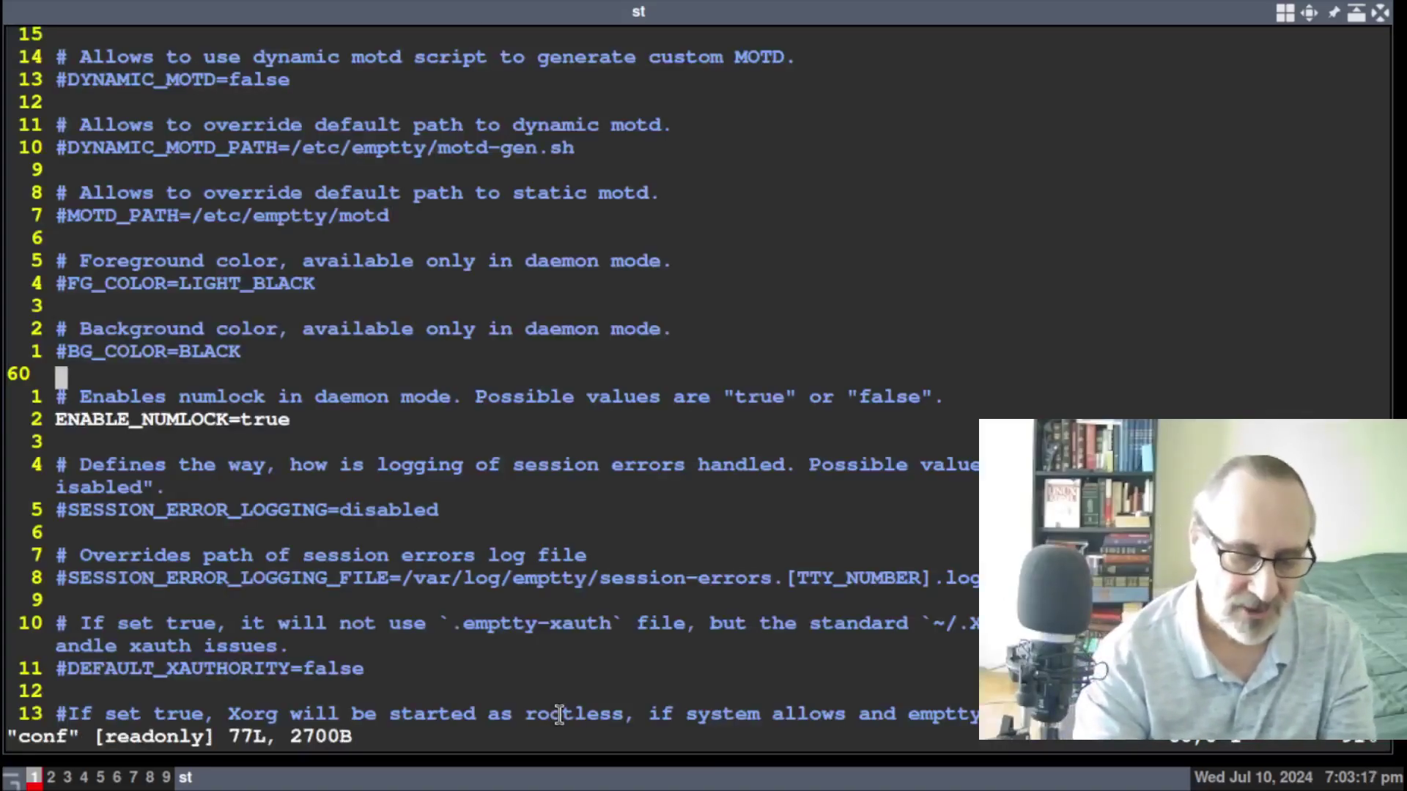
{"action": "key", "text": "g"}
{"action": "key", "text": "g"}
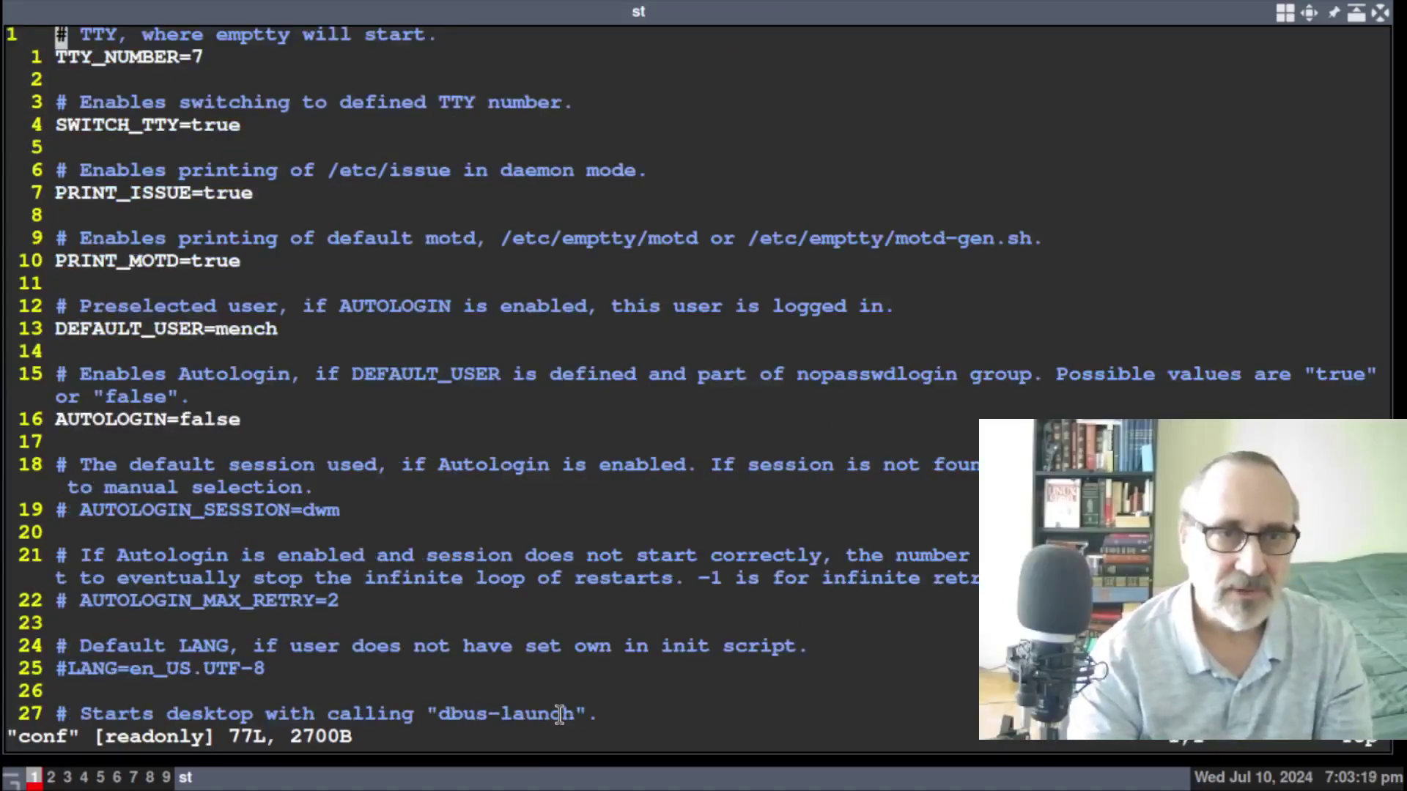
{"action": "key", "text": "j"}
{"action": "key", "text": "j"}
{"action": "key", "text": "j"}
{"action": "key", "text": "j"}
{"action": "key", "text": "j"}
{"action": "key", "text": "j"}
{"action": "key", "text": "j"}
{"action": "key", "text": "j"}
{"action": "key", "text": "j"}
{"action": "key", "text": "j"}
{"action": "key", "text": "j"}
{"action": "key", "text": "j"}
{"action": "key", "text": "j"}
{"action": "key", "text": "j"}
{"action": "key", "text": "j"}
{"action": "key", "text": "j"}
{"action": "key", "text": "j"}
{"action": "key", "text": "j"}
{"action": "key", "text": "j"}
{"action": "key", "text": "j"}
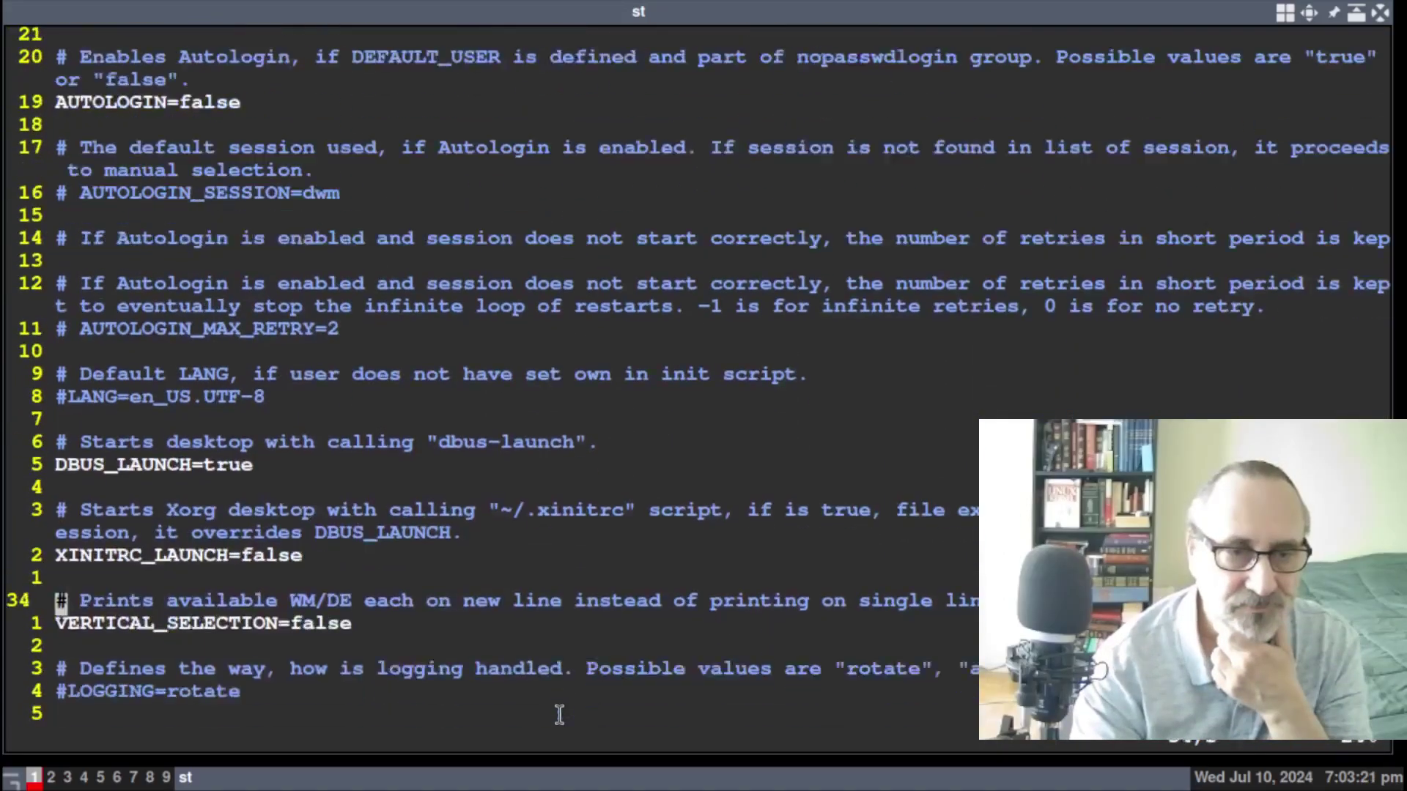
{"action": "key", "text": "j"}
{"action": "key", "text": "j"}
{"action": "key", "text": "j"}
{"action": "key", "text": "j"}
{"action": "key", "text": "j"}
{"action": "key", "text": "j"}
{"action": "key", "text": "j"}
{"action": "key", "text": "j"}
{"action": "key", "text": "j"}
{"action": "key", "text": "j"}
{"action": "key", "text": "j"}
{"action": "key", "text": "j"}
{"action": "key", "text": "j"}
{"action": "key", "text": "j"}
{"action": "key", "text": "j"}
{"action": "key", "text": "j"}
{"action": "key", "text": "j"}
{"action": "key", "text": "j"}
{"action": "key", "text": "j"}
{"action": "key", "text": "j"}
{"action": "key", "text": "k"}
{"action": "key", "text": "j"}
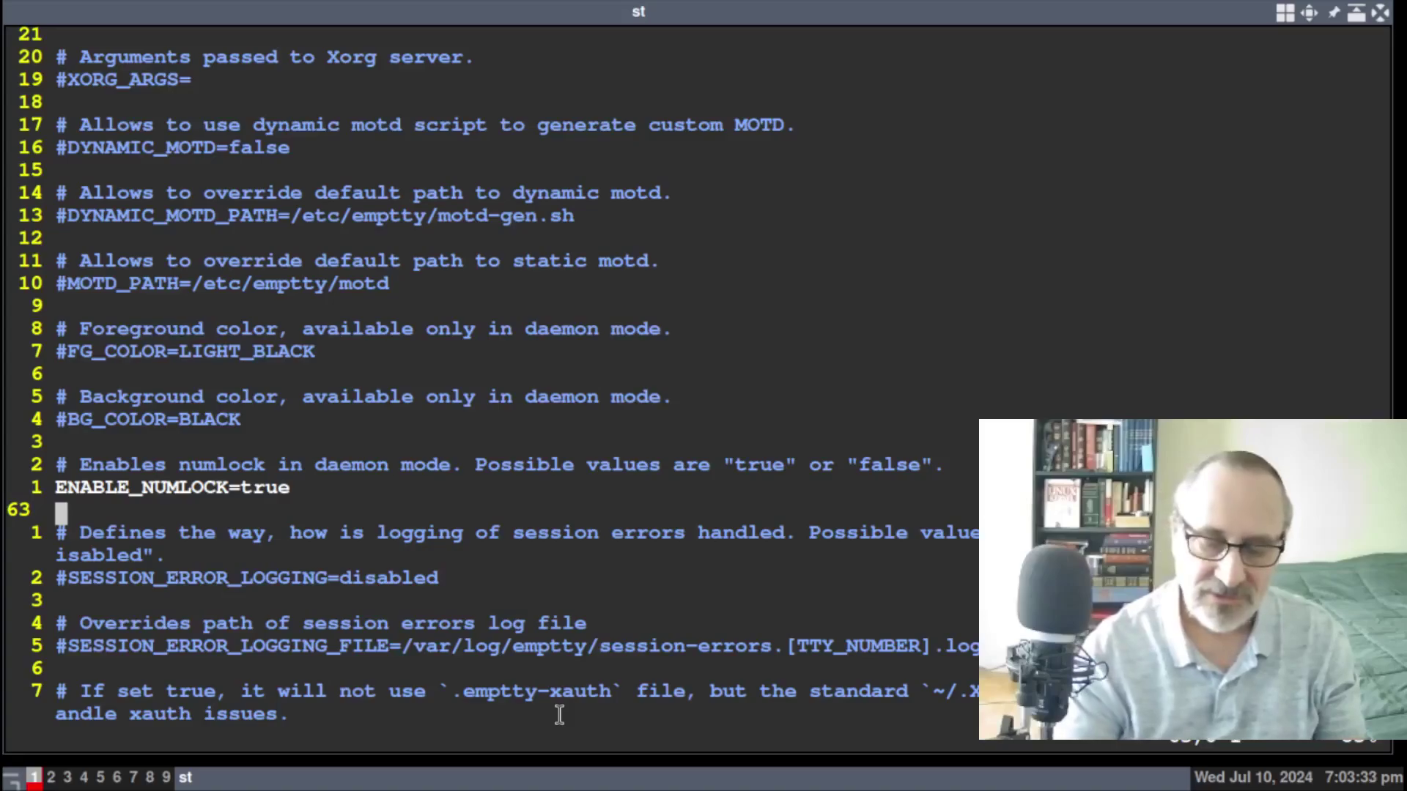
{"action": "key", "text": "k"}
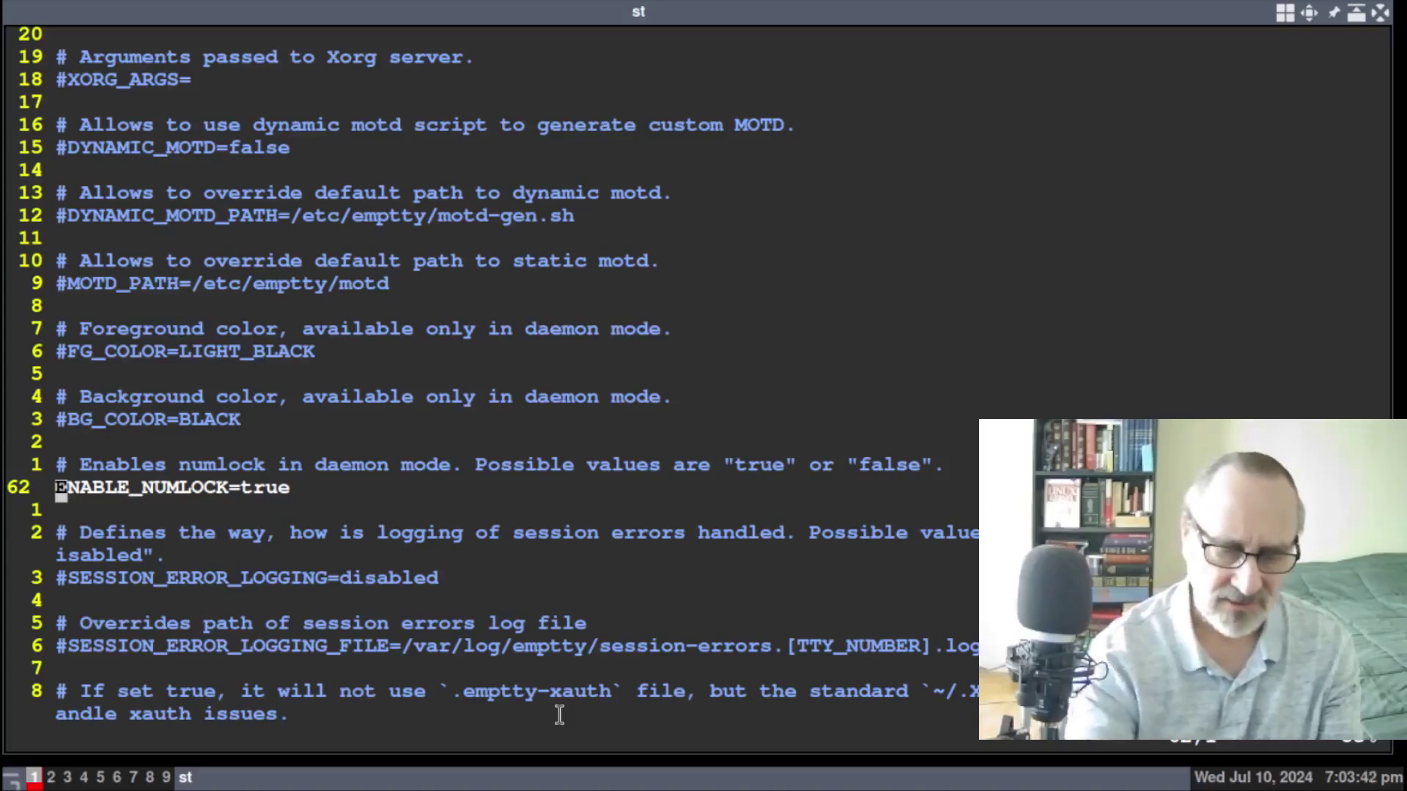
Comment out the ENABLE_NUMLOCK line and change its value to false
{"action": "type", "text": "i"}
{"action": "type", "text": "#"}
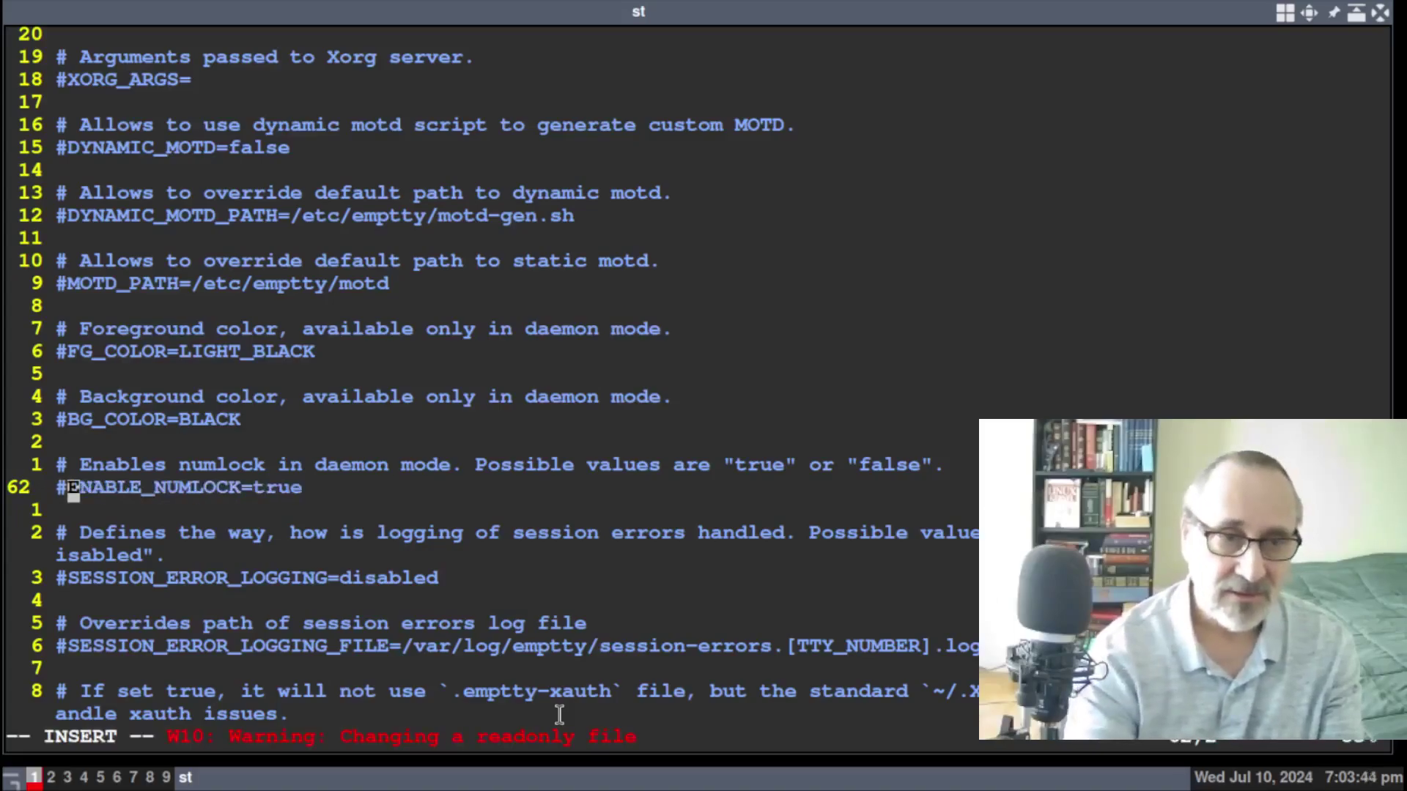
{"action": "key", "text": "Escape"}
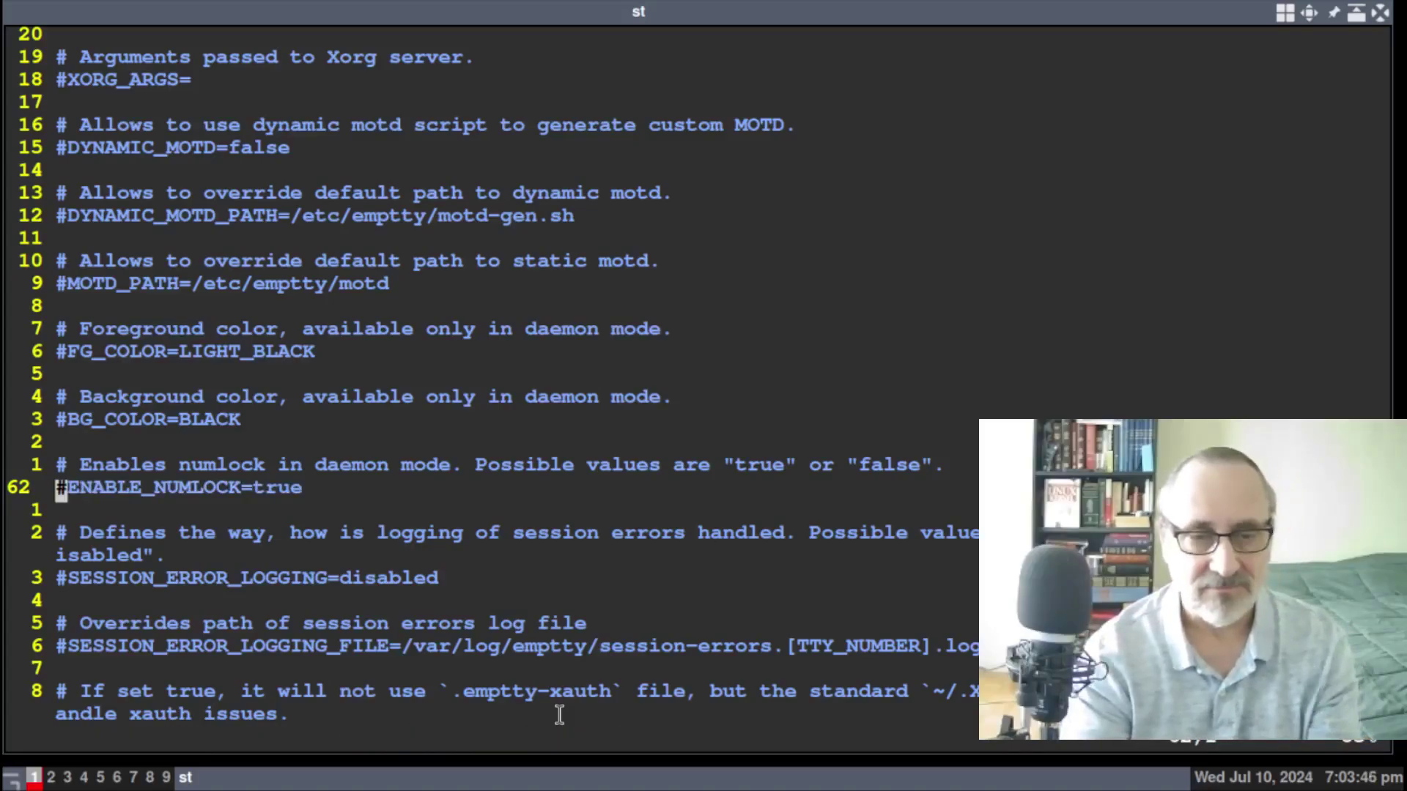
{"action": "key", "text": "shift+colon"}
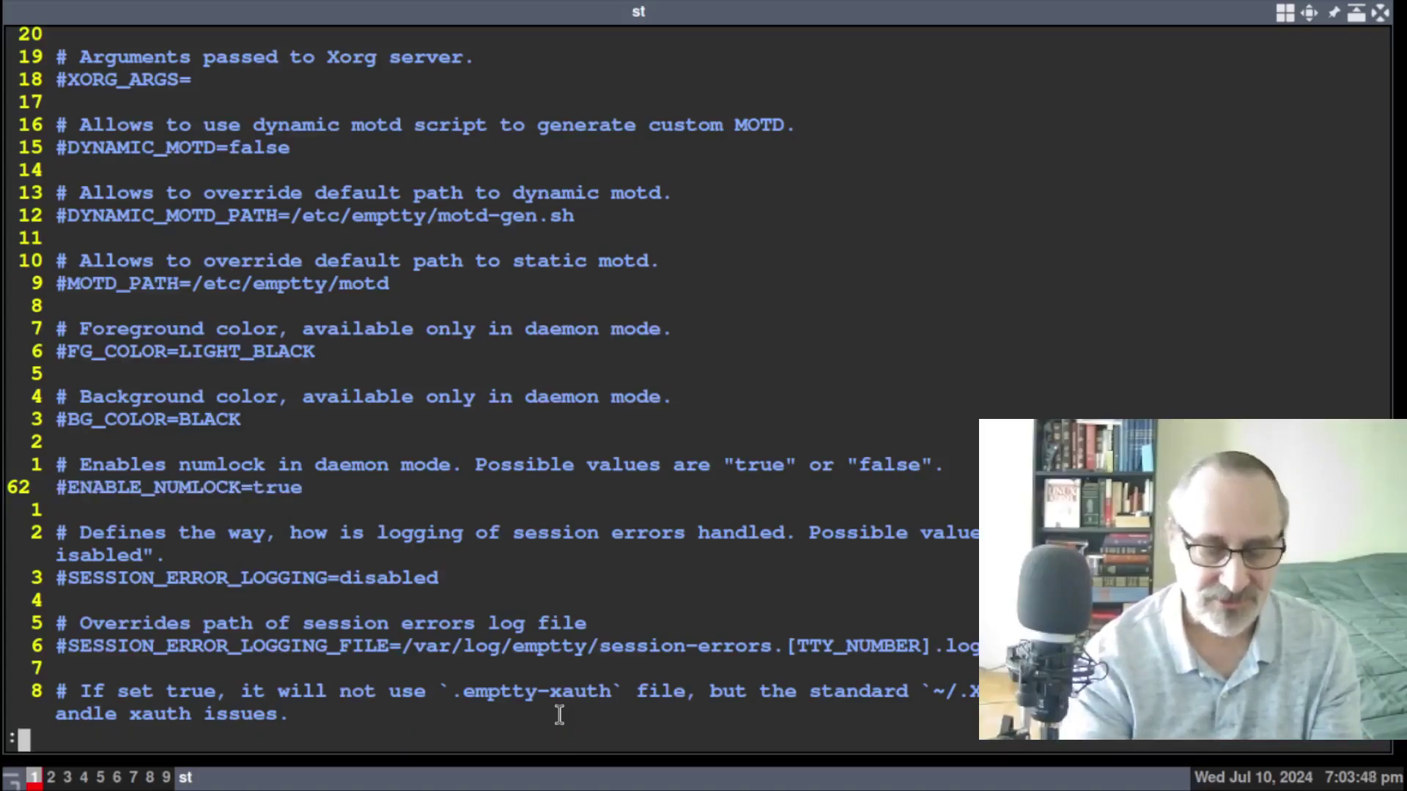
{"action": "key", "text": "Escape"}
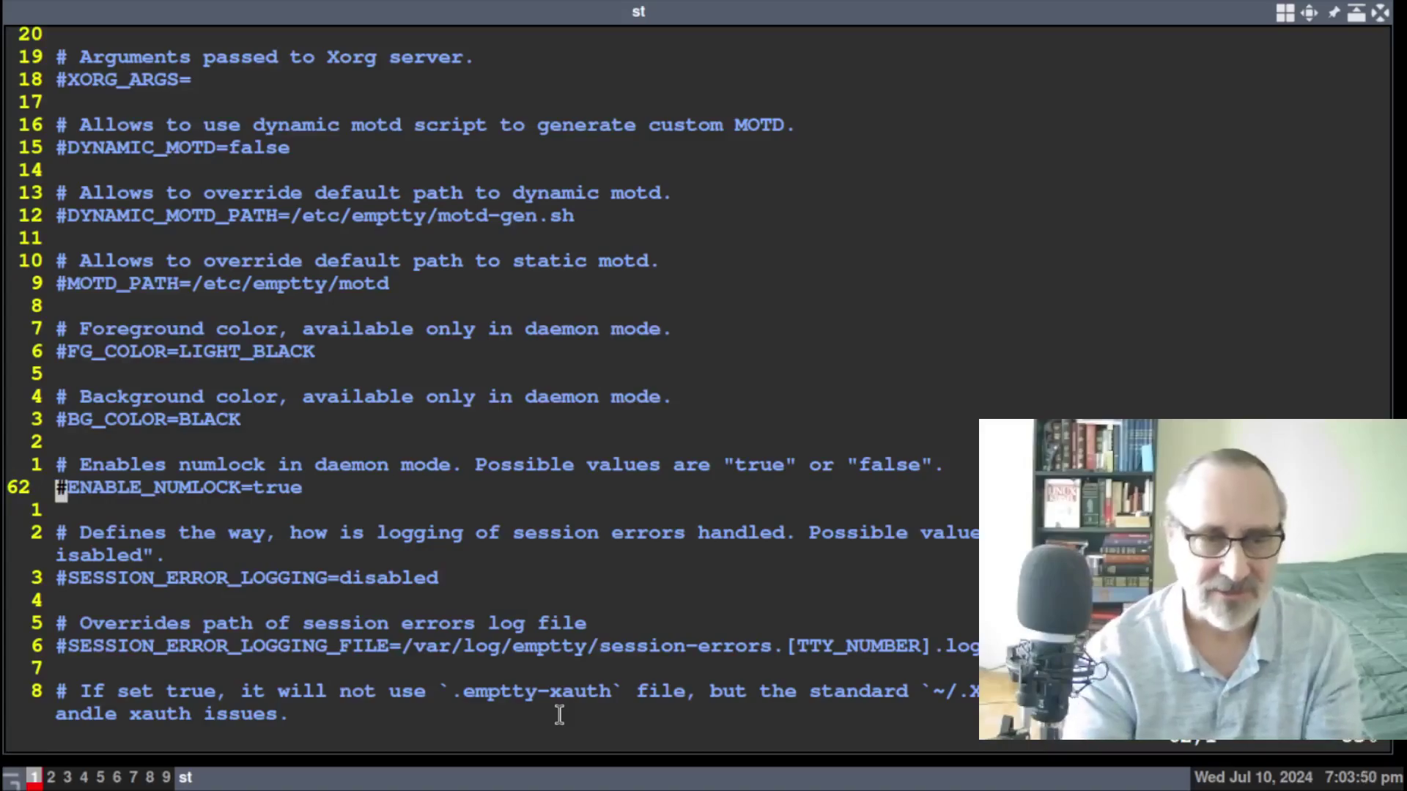
{"action": "key", "text": "l"}
{"action": "key", "text": "l"}
{"action": "key", "text": "l"}
{"action": "key", "text": "l"}
{"action": "key", "text": "l"}
{"action": "key", "text": "l"}
{"action": "key", "text": "l"}
{"action": "key", "text": "l"}
{"action": "key", "text": "l"}
{"action": "key", "text": "l"}
{"action": "key", "text": "l"}
{"action": "key", "text": "l"}
{"action": "key", "text": "l"}
{"action": "key", "text": "l"}
{"action": "key", "text": "l"}
{"action": "key", "text": "l"}
{"action": "key", "text": "l"}
{"action": "key", "text": "l"}
{"action": "key", "text": "l"}
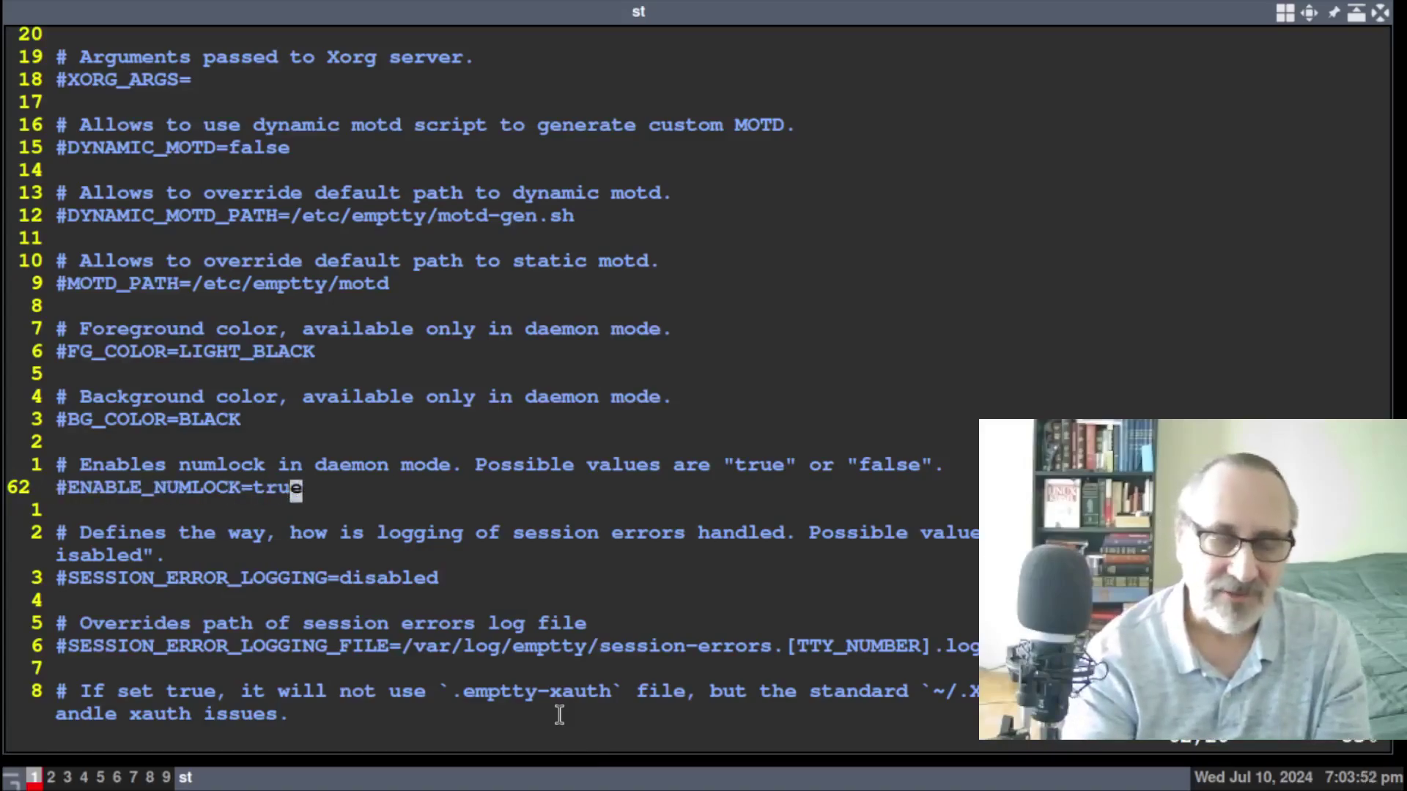
{"action": "key", "text": "a"}
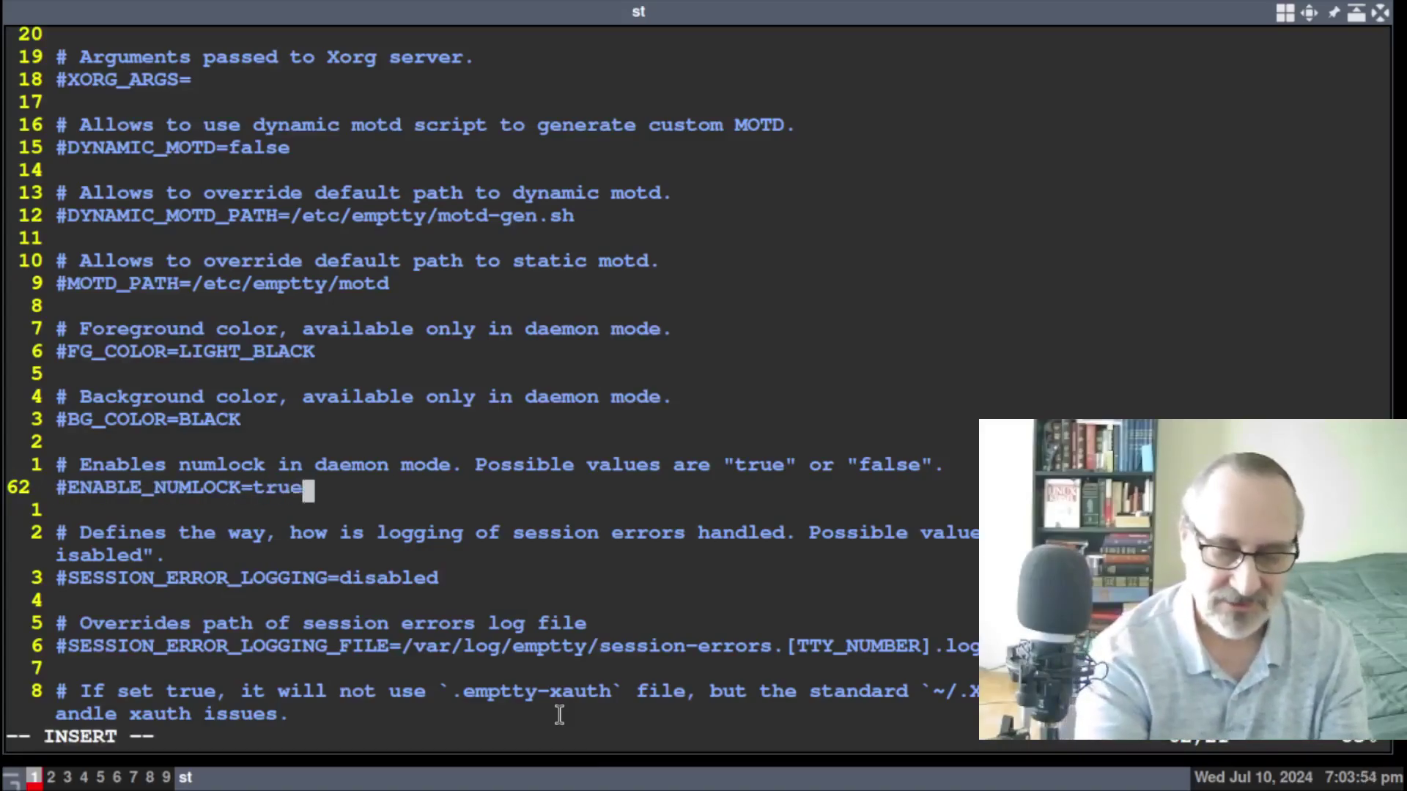
{"action": "key", "text": "BackSpace"}
{"action": "key", "text": "BackSpace"}
{"action": "key", "text": "BackSpace"}
{"action": "key", "text": "BackSpace"}
{"action": "type", "text": "false"}
{"action": "key", "text": "Escape"}
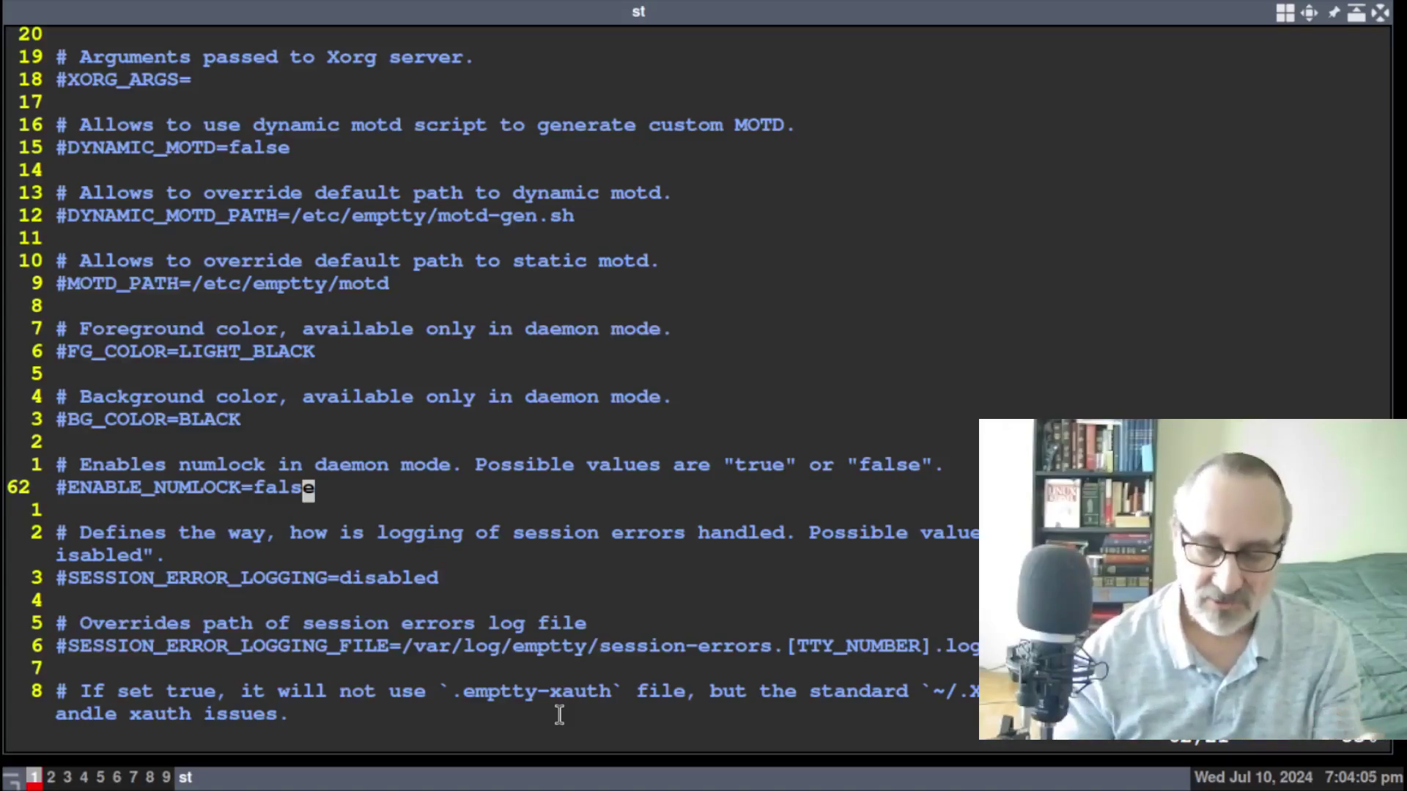
Uncomment the line and restore it to ENABLE_NUMLOCK=true
{"action": "key", "text": "0"}
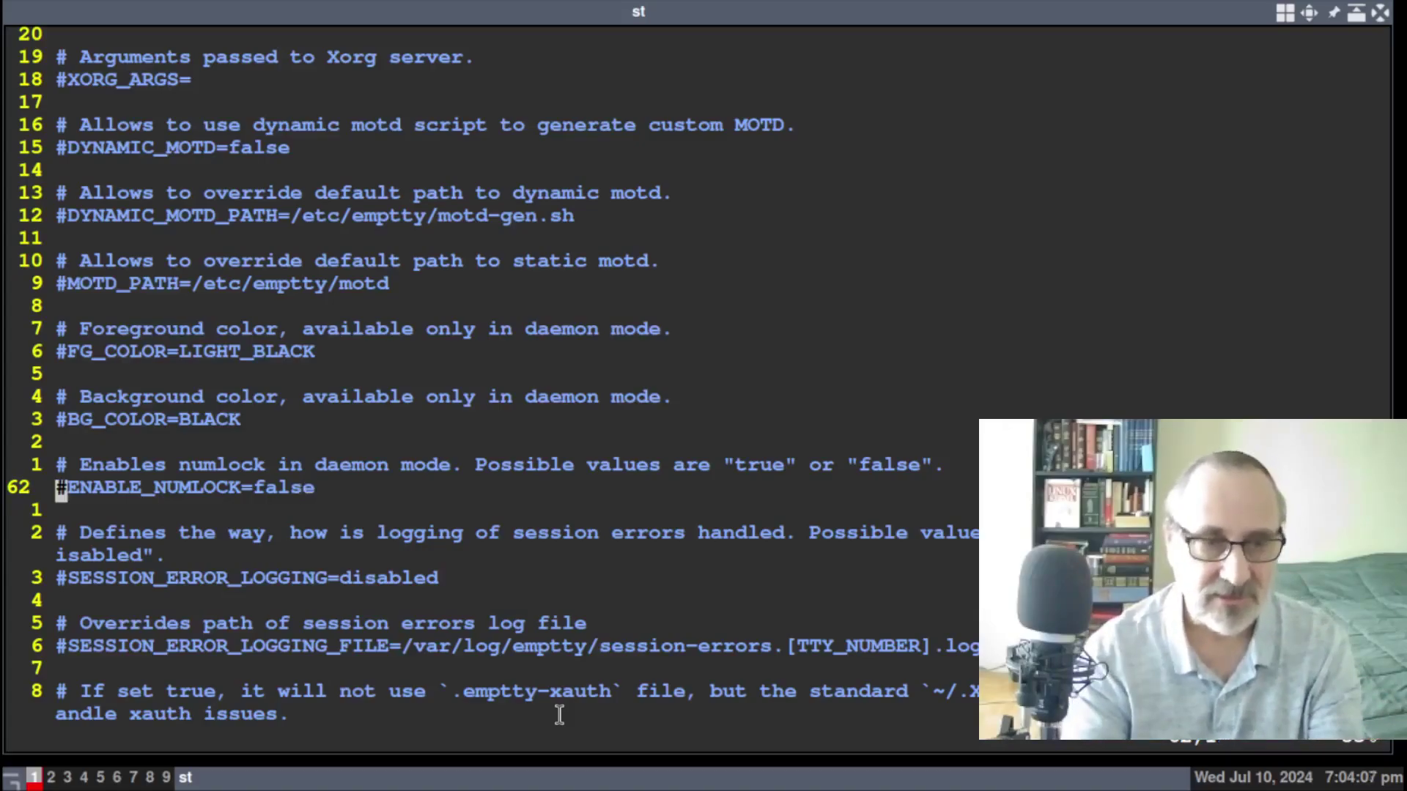
{"action": "key", "text": "x"}
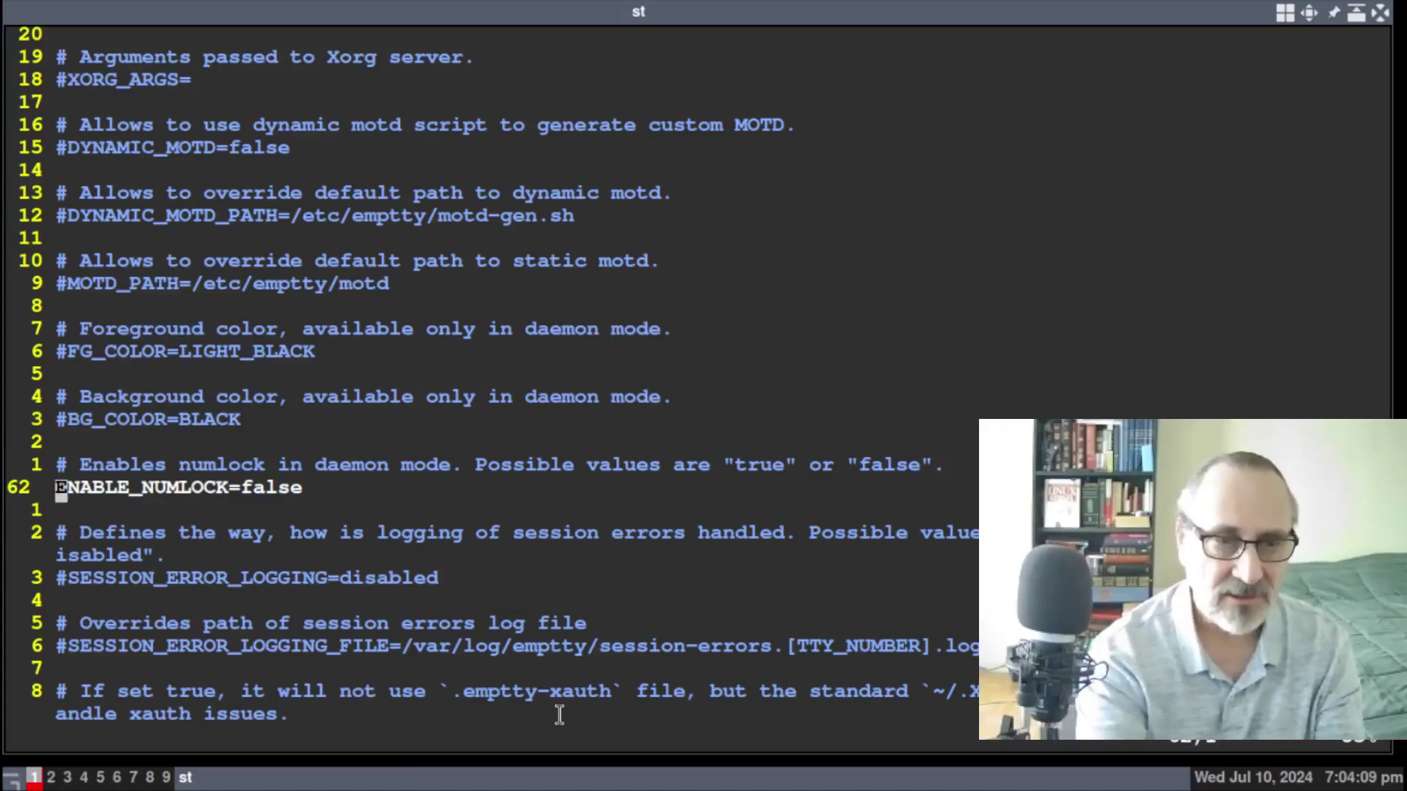
{"action": "key", "text": "A"}
{"action": "key", "text": "BackSpace"}
{"action": "key", "text": "BackSpace"}
{"action": "key", "text": "BackSpace"}
{"action": "key", "text": "BackSpace"}
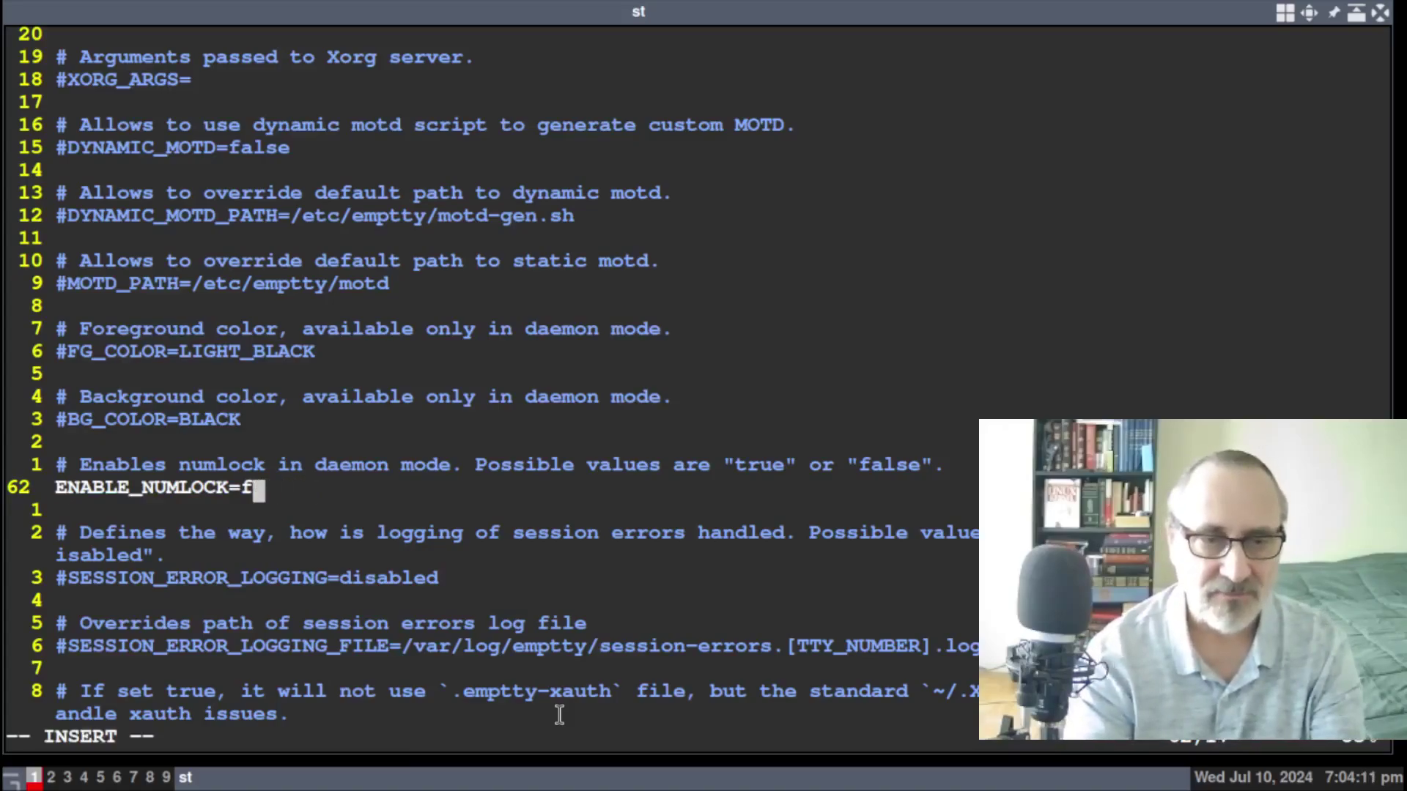
{"action": "key", "text": "BackSpace"}
{"action": "type", "text": "true"}
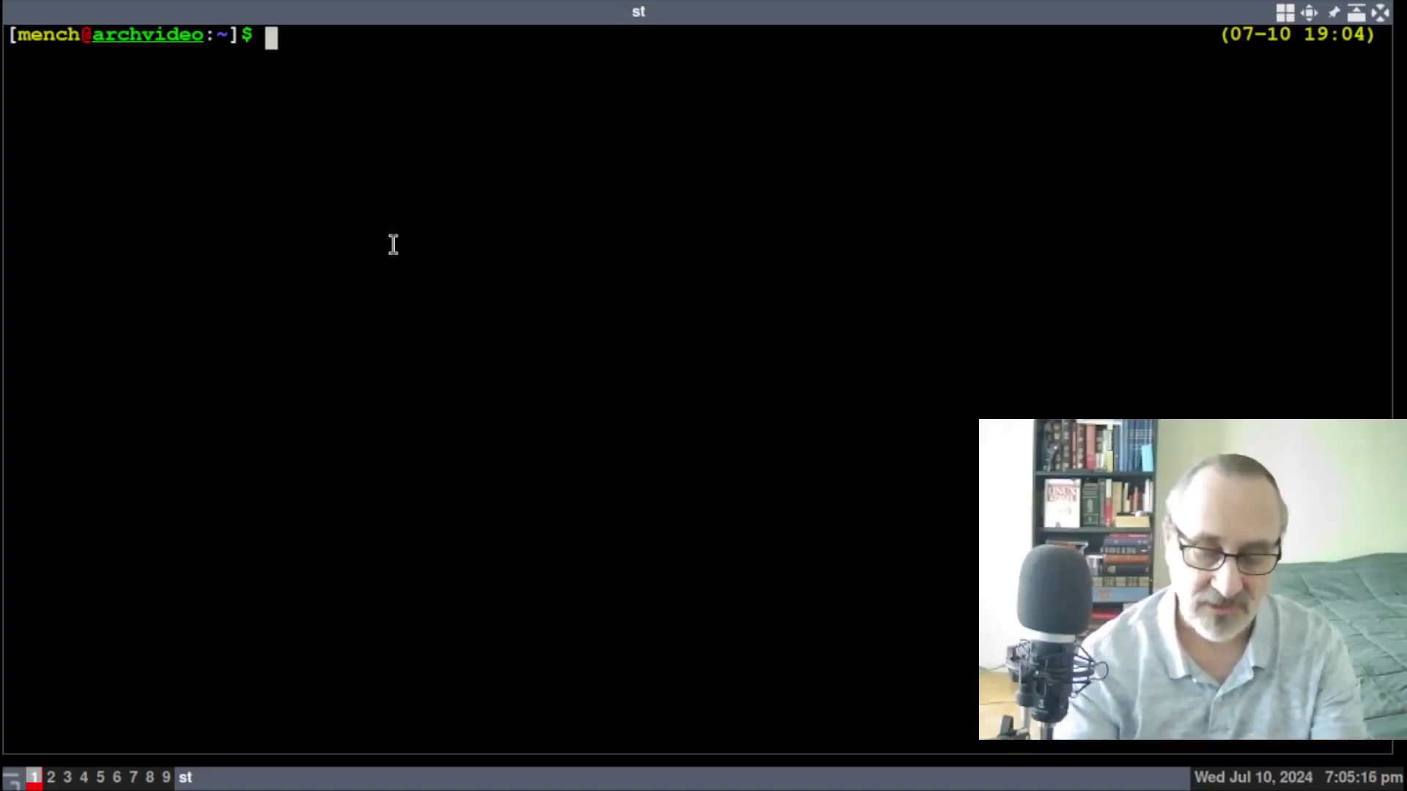
Change into mench/arch and show a detailed ll listing that includes runconfigs.sh
{"action": "type", "text": "cd "}
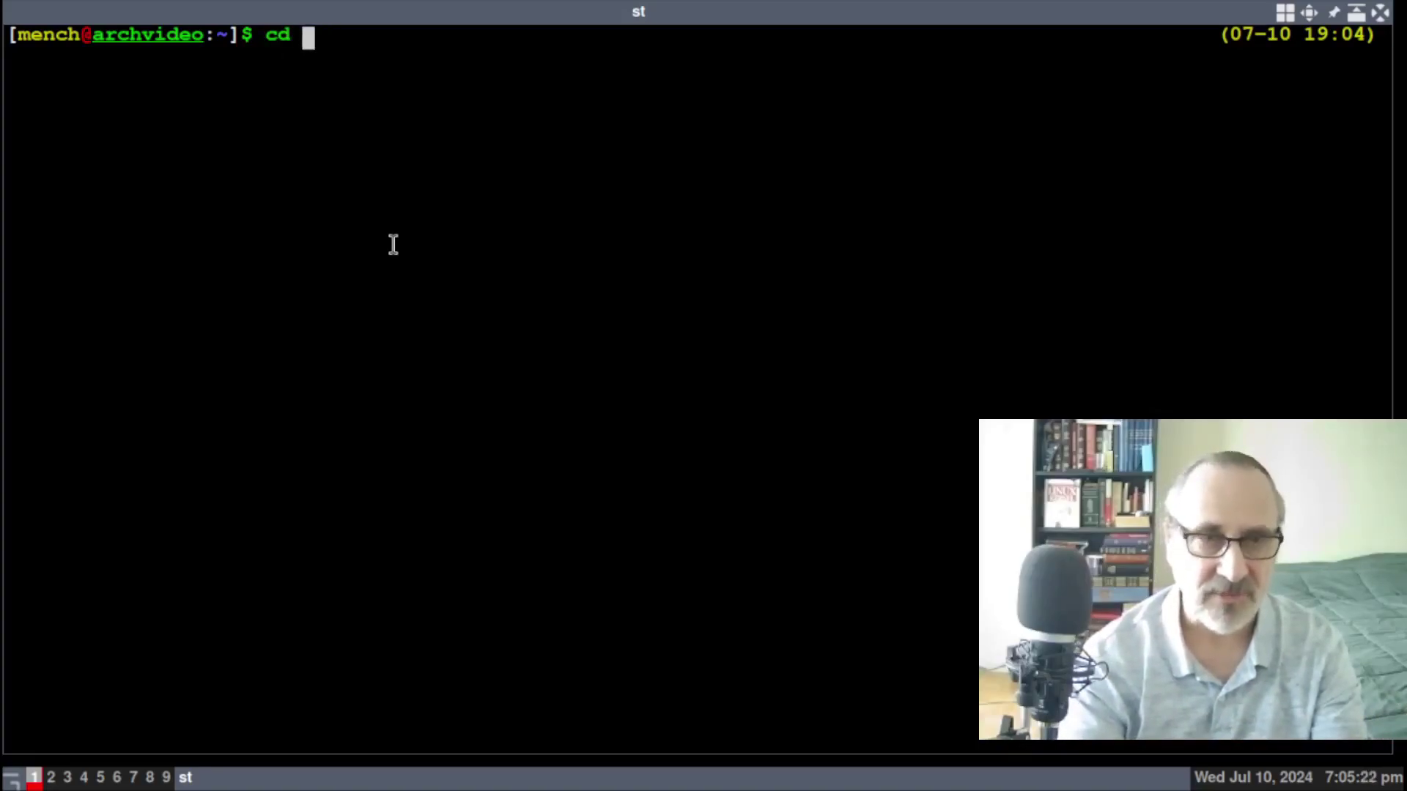
{"action": "type", "text": "mench/arc"}
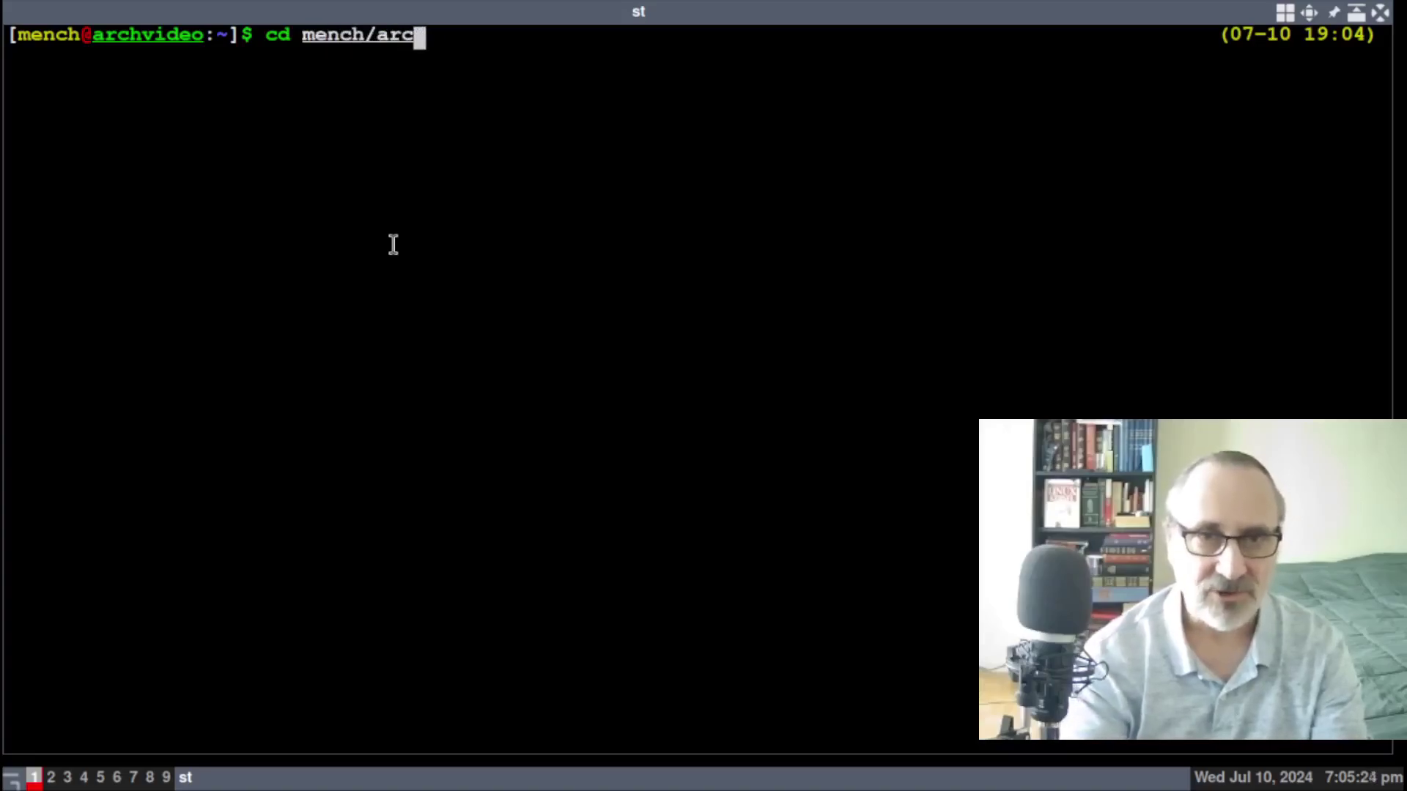
{"action": "type", "text": "h/"}
{"action": "key", "text": "Return"}
{"action": "type", "text": "ls"}
{"action": "key", "text": "BackSpace"}
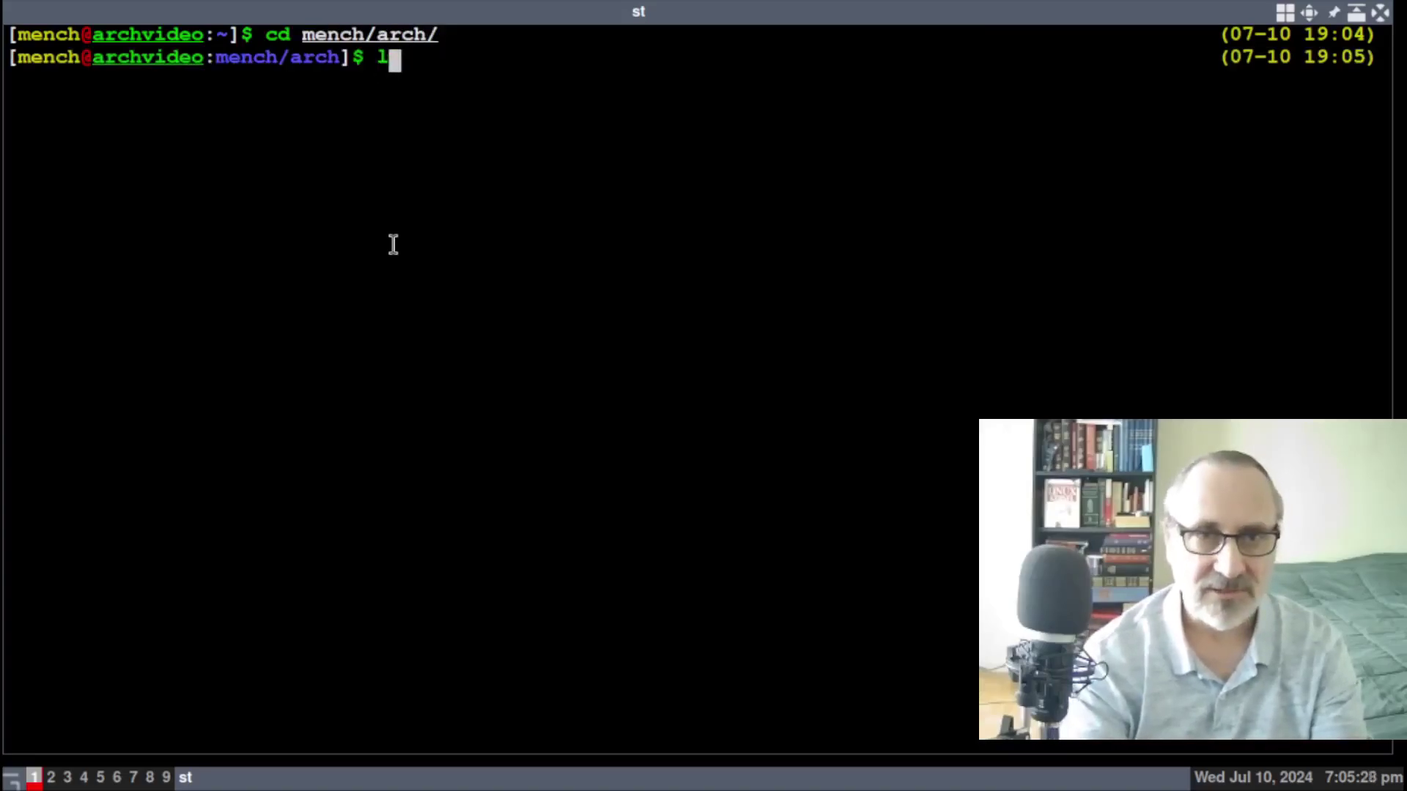
{"action": "type", "text": "l"}
{"action": "key", "text": "Return"}
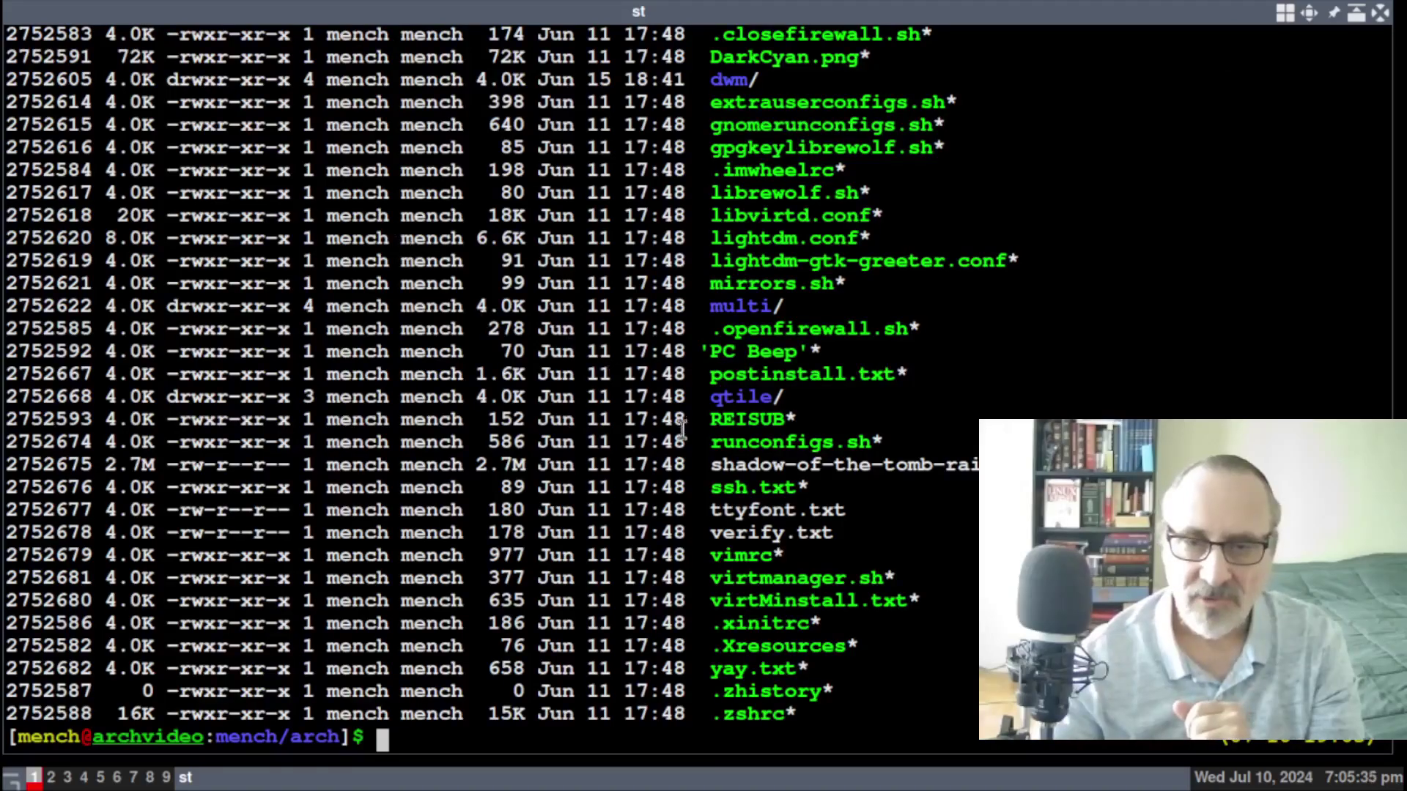
{"action": "left_click_drag", "start_coordinate": [703, 439], "coordinate": [921, 423]}
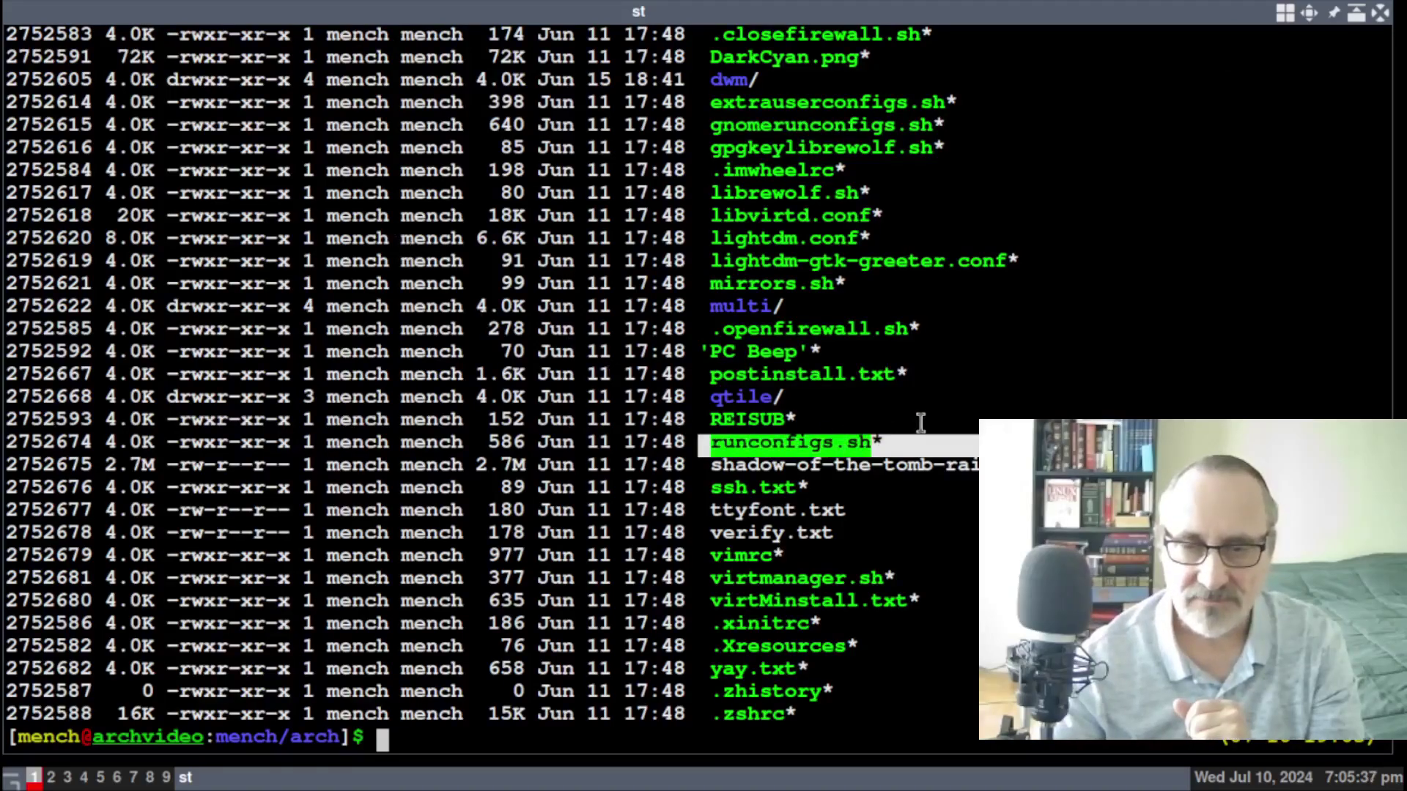
{"action": "left_click", "coordinate": [921, 423]}
Open runconfigs.sh in Vim using Tab completion
{"action": "type", "text": "vim"}
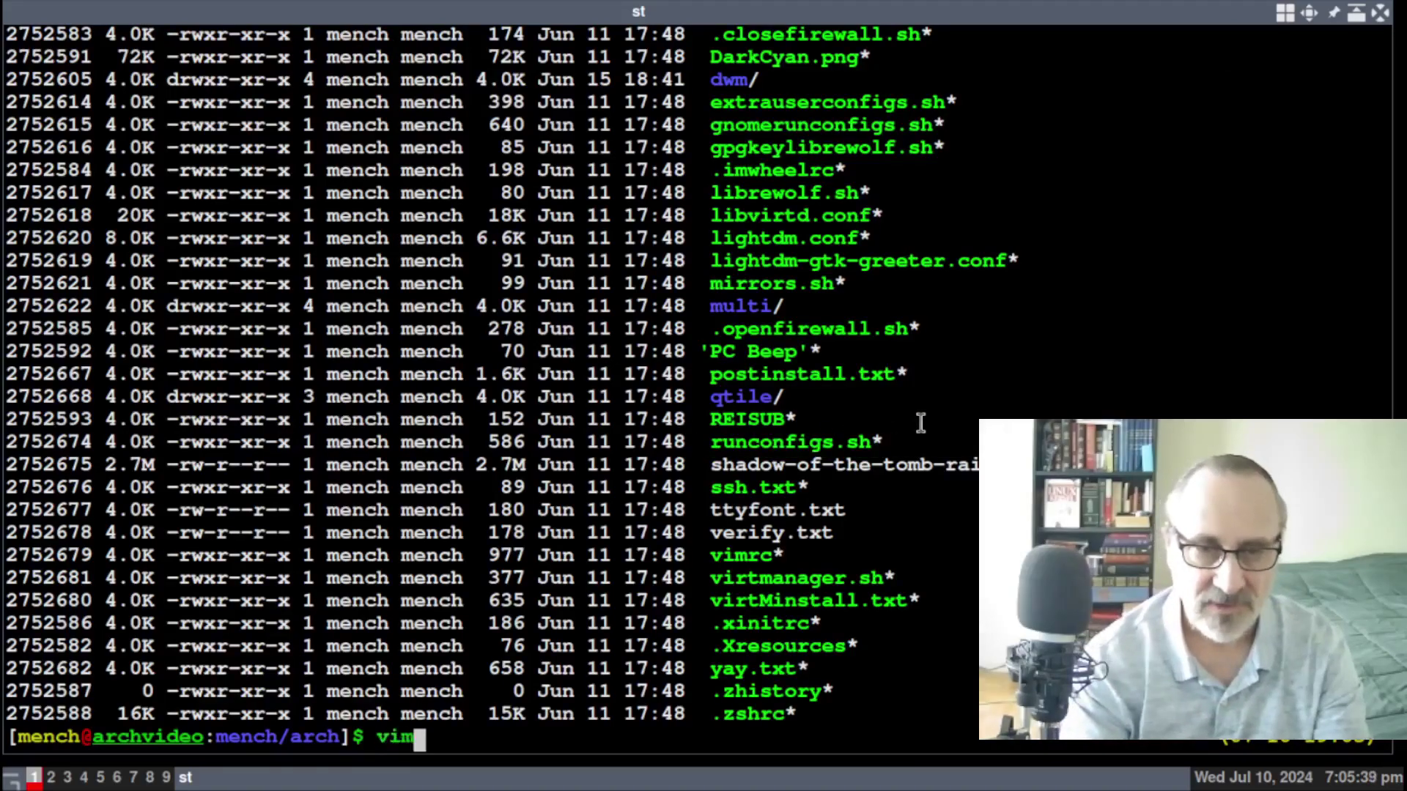
{"action": "type", "text": " run"}
{"action": "key", "text": "Tab"}
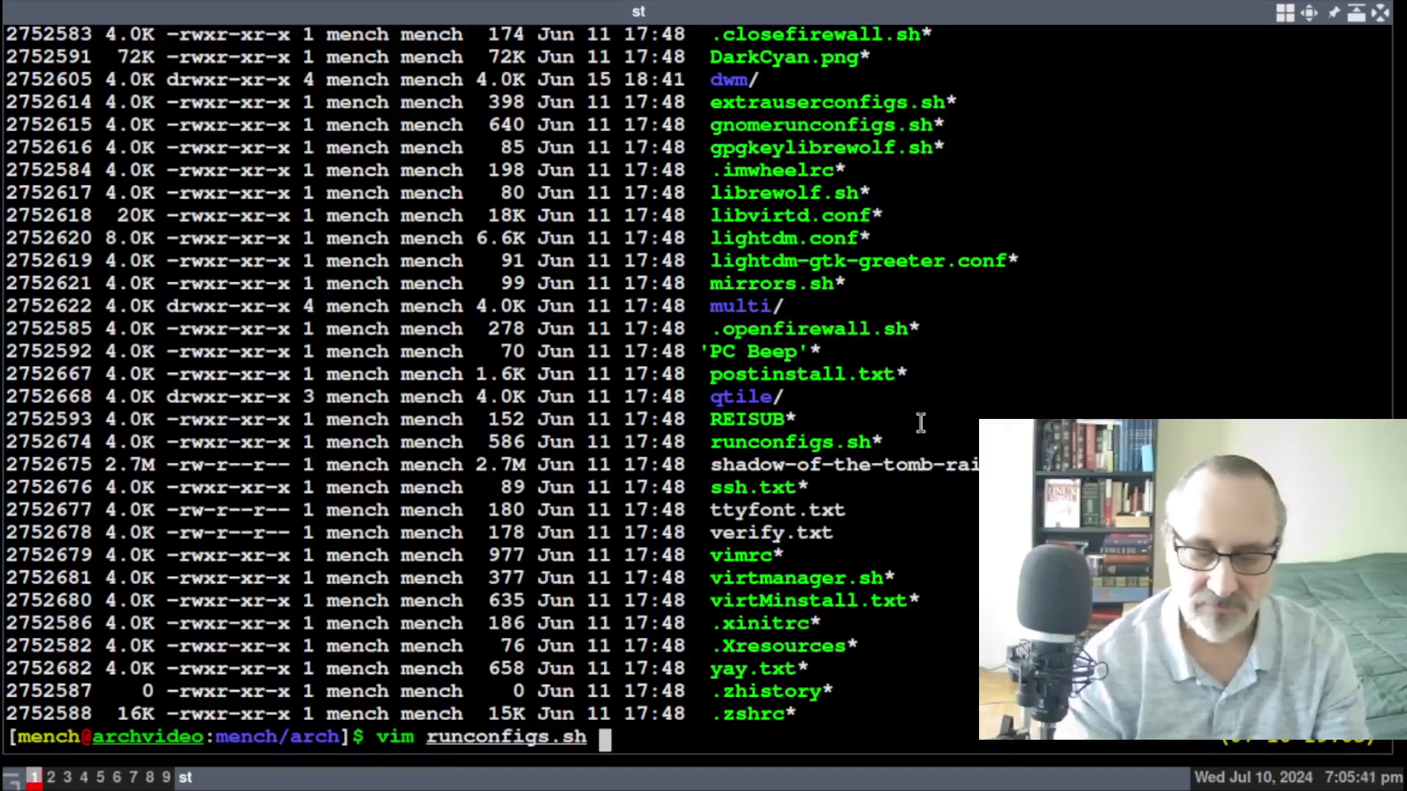
{"action": "key", "text": "Return"}
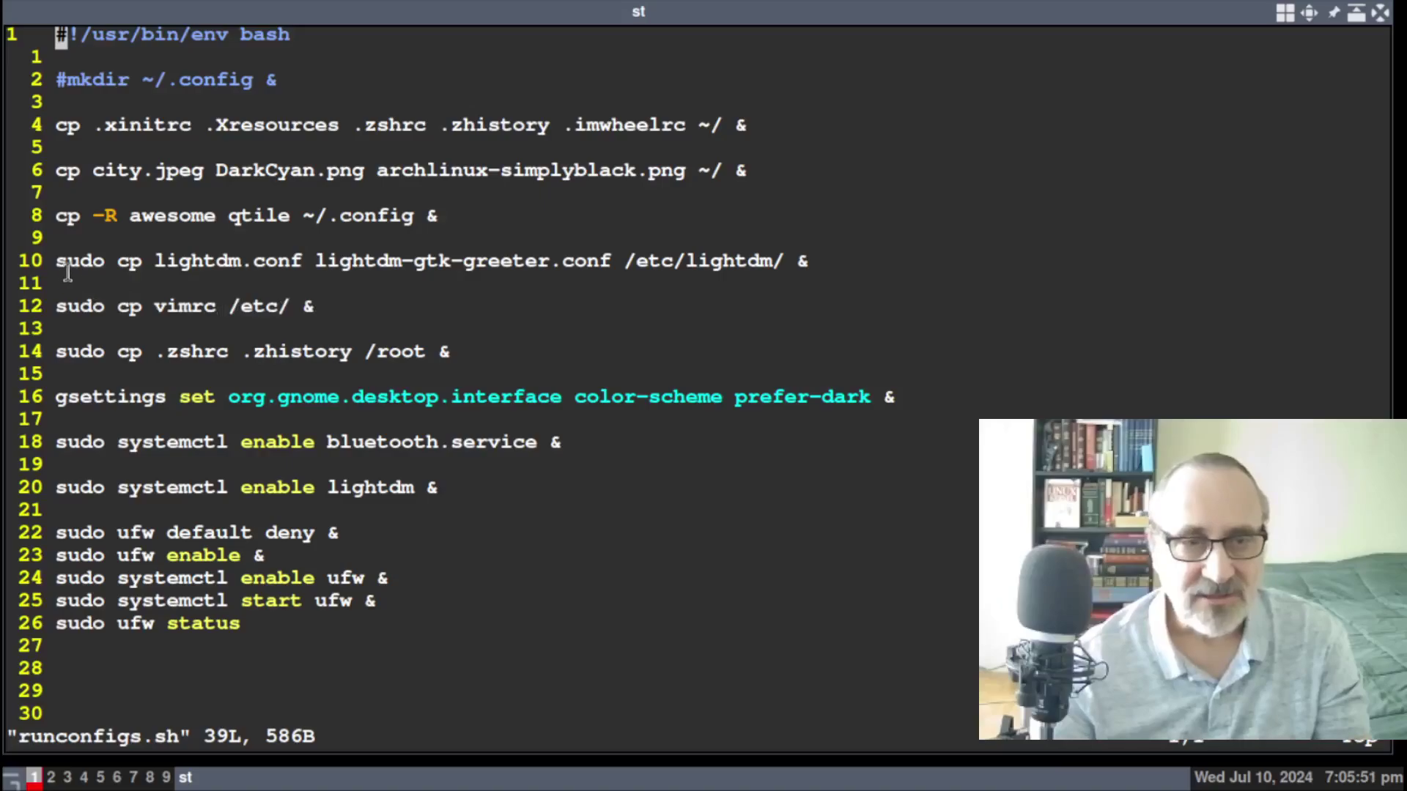
{"action": "left_click", "coordinate": [159, 268]}
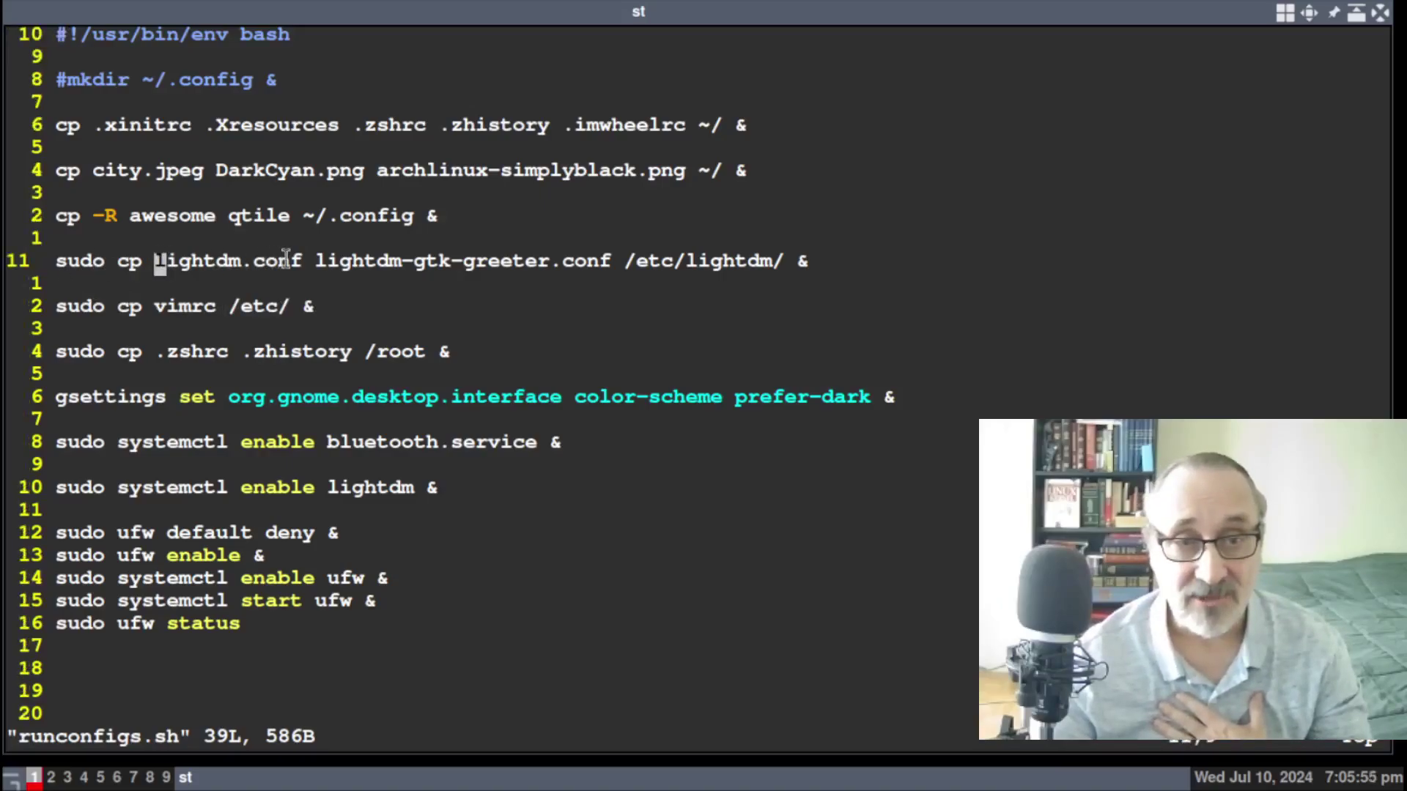
{"action": "key", "text": "v"}
{"action": "key", "text": "E"}
{"action": "left_click", "coordinate": [365, 284]}
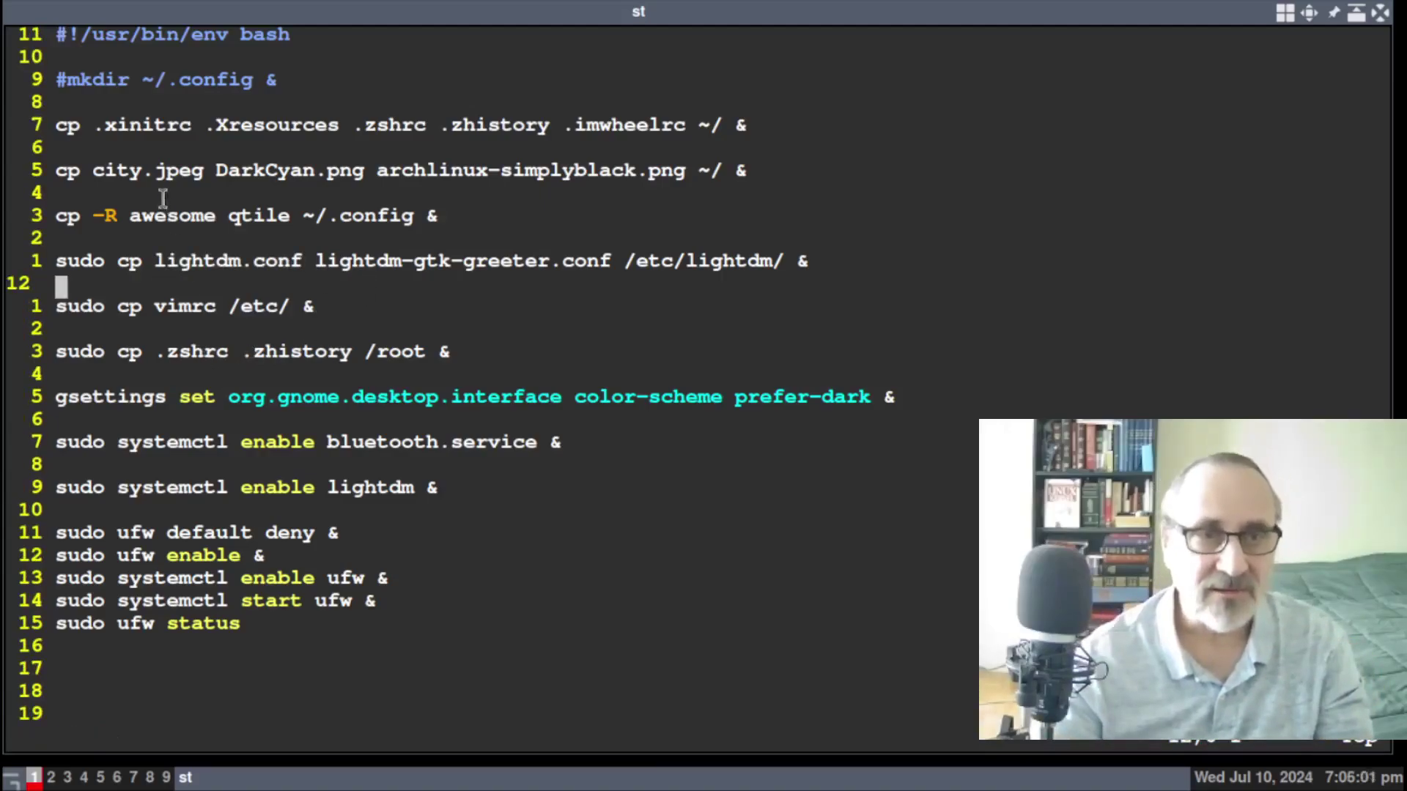
{"action": "left_click", "coordinate": [99, 124]}
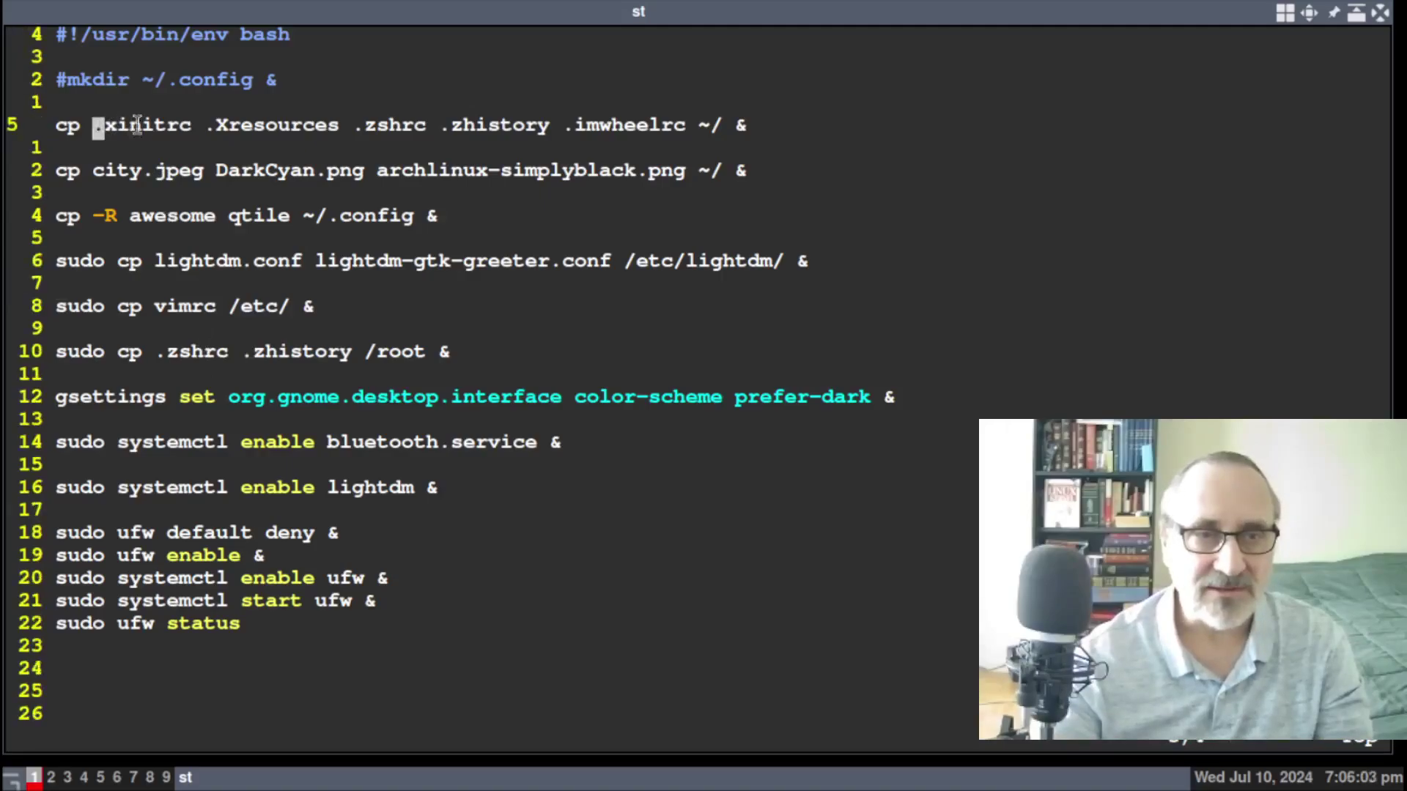
{"action": "left_click_drag", "start_coordinate": [137, 124], "coordinate": [196, 125]}
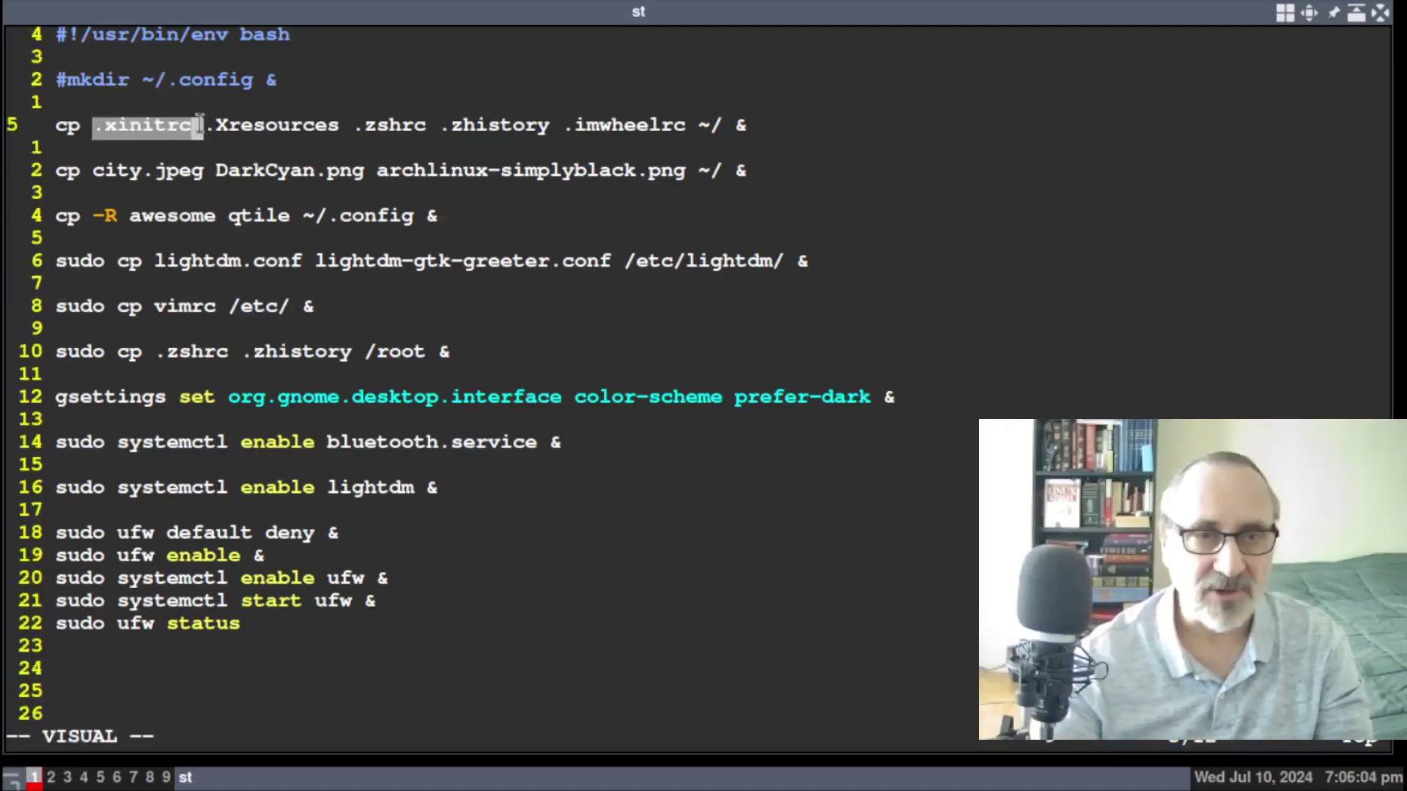
{"action": "left_click", "coordinate": [1006, 235]}
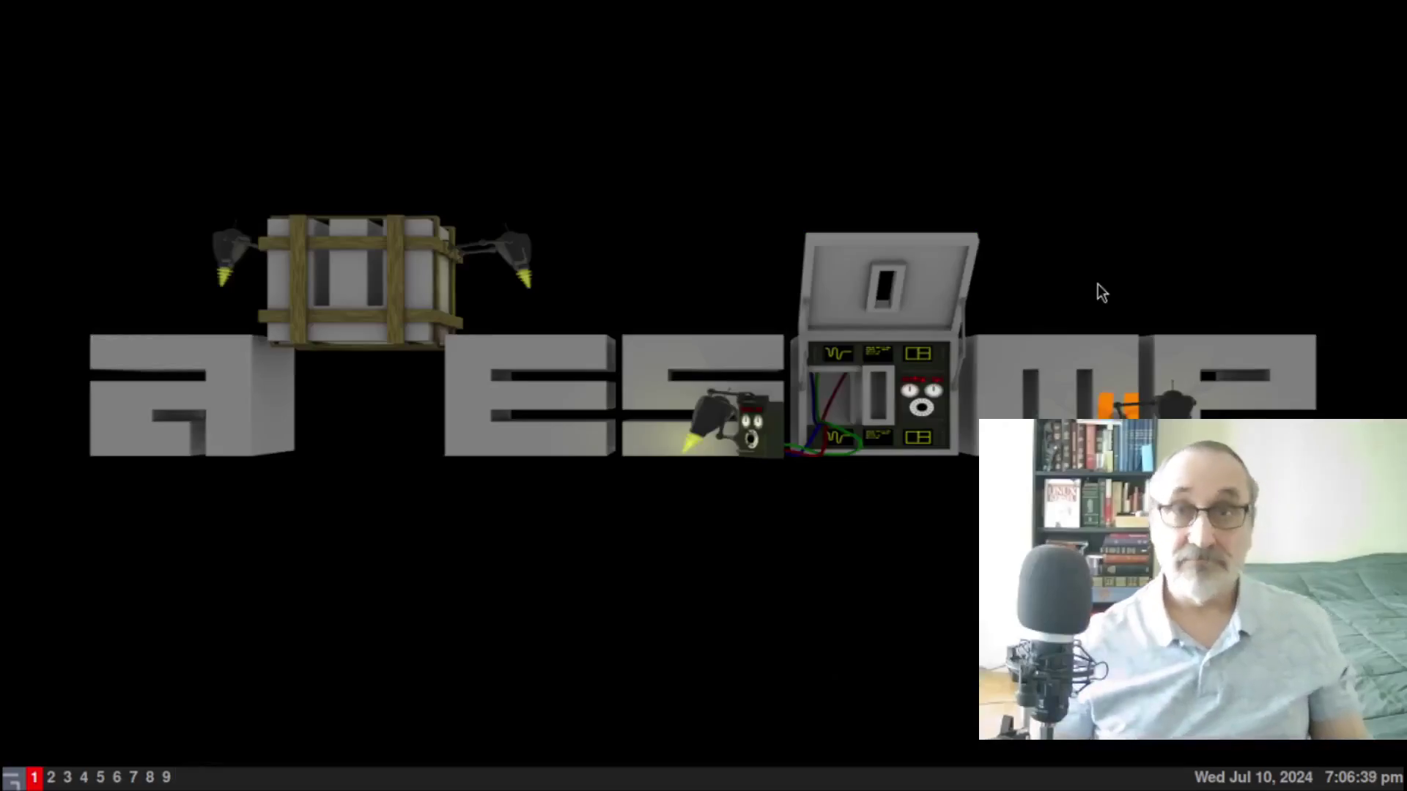